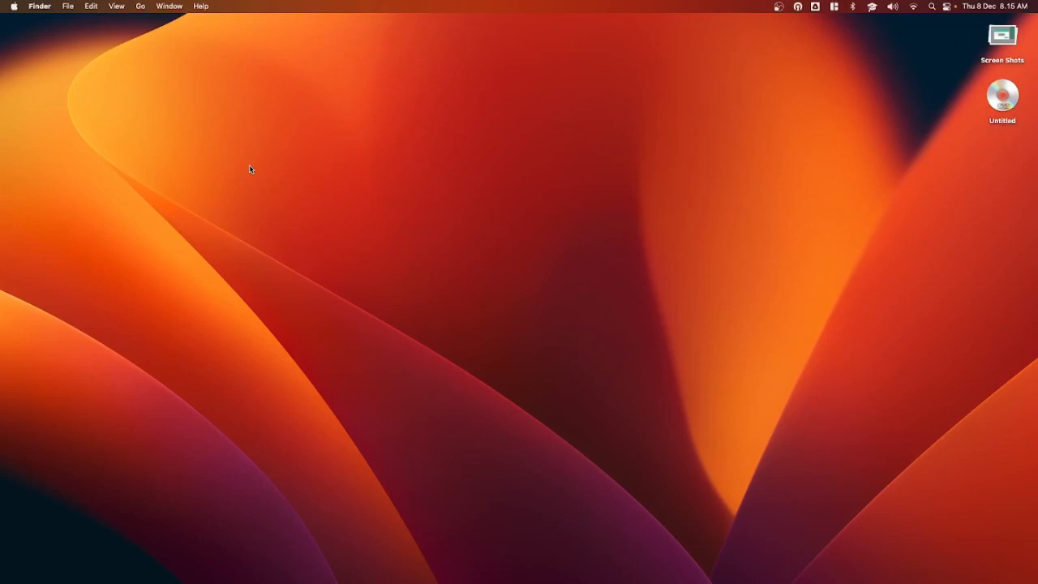
key("ctrl+Left")
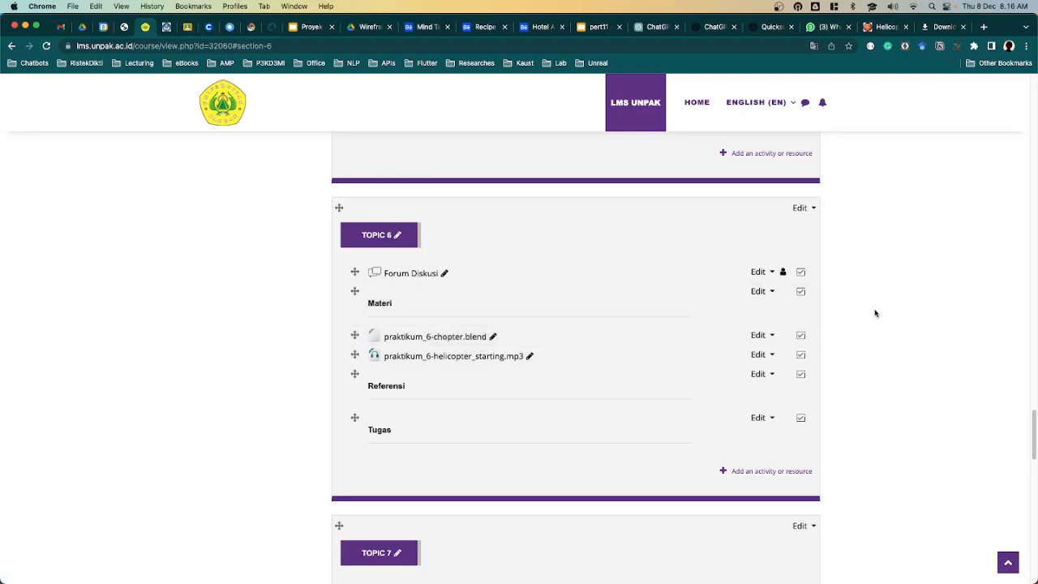
key("ctrl+Right")
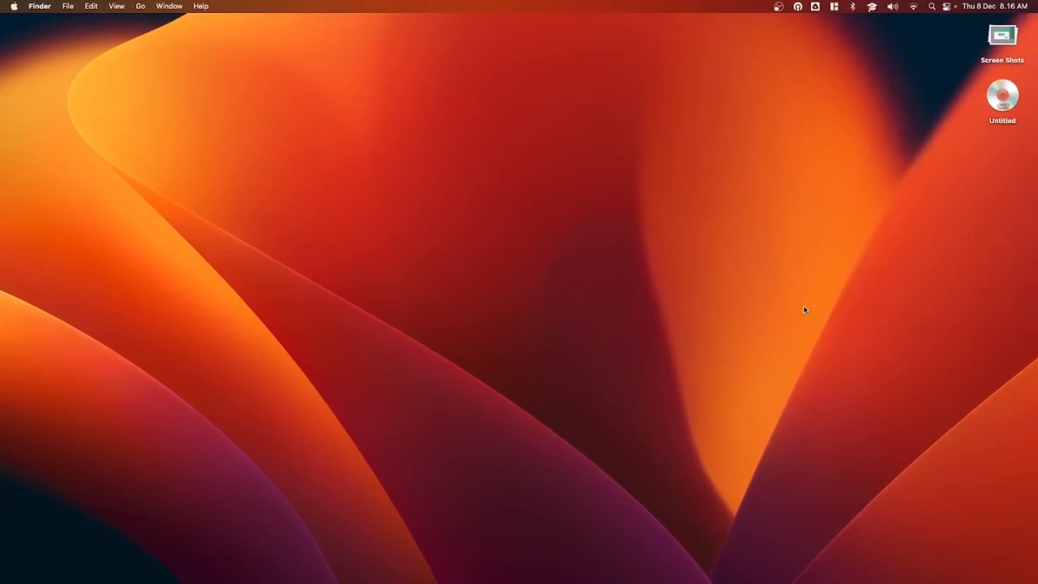
Launch Blender and dismiss its splash screen to reach the default scene
key("super+space")
type("blender")
key("Return")
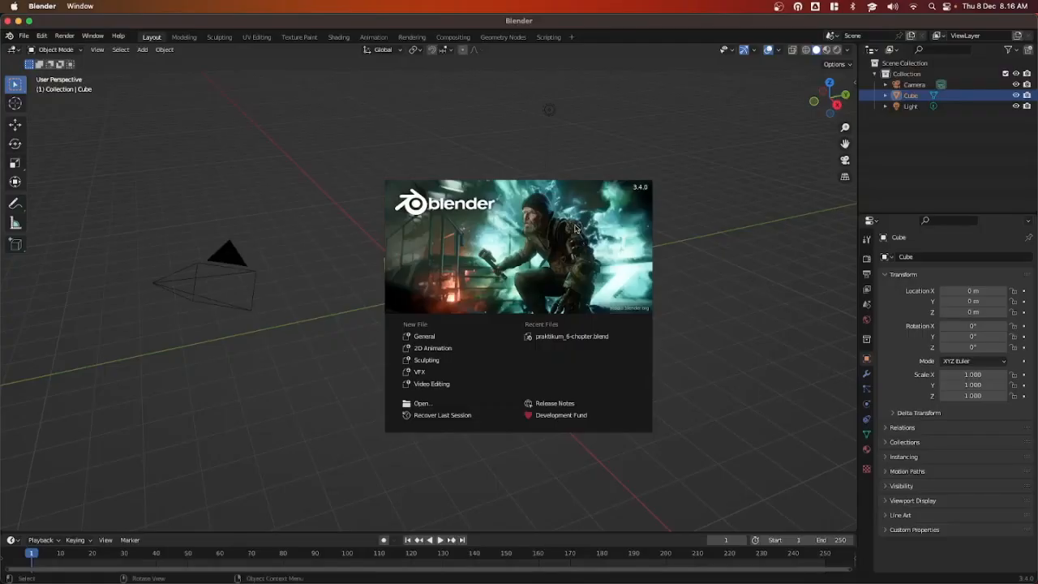
left_click(337, 134)
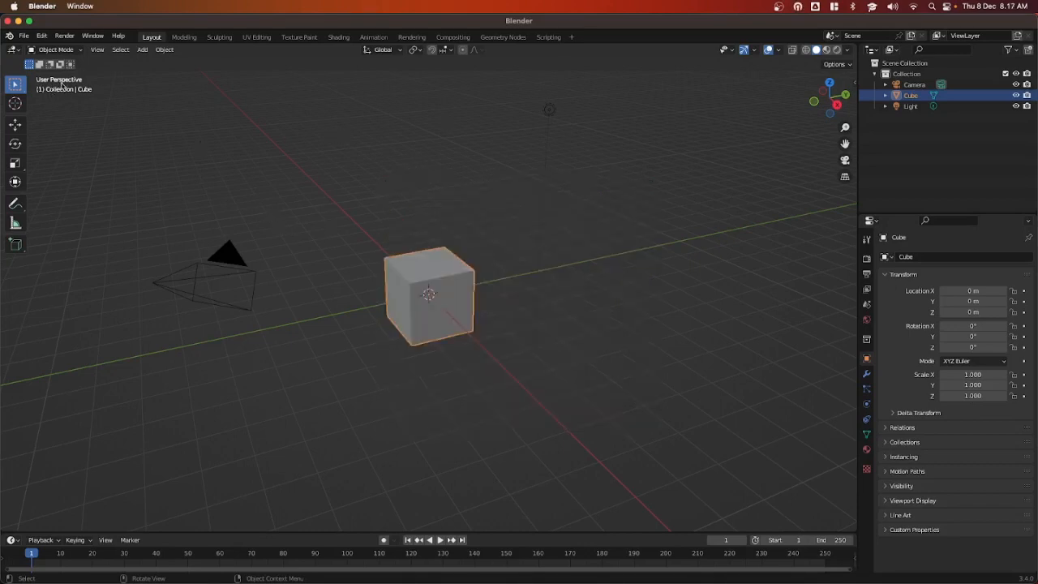
Open the file praktikum_6-chopter-copy.blend from the Blender folder
left_click(25, 36)
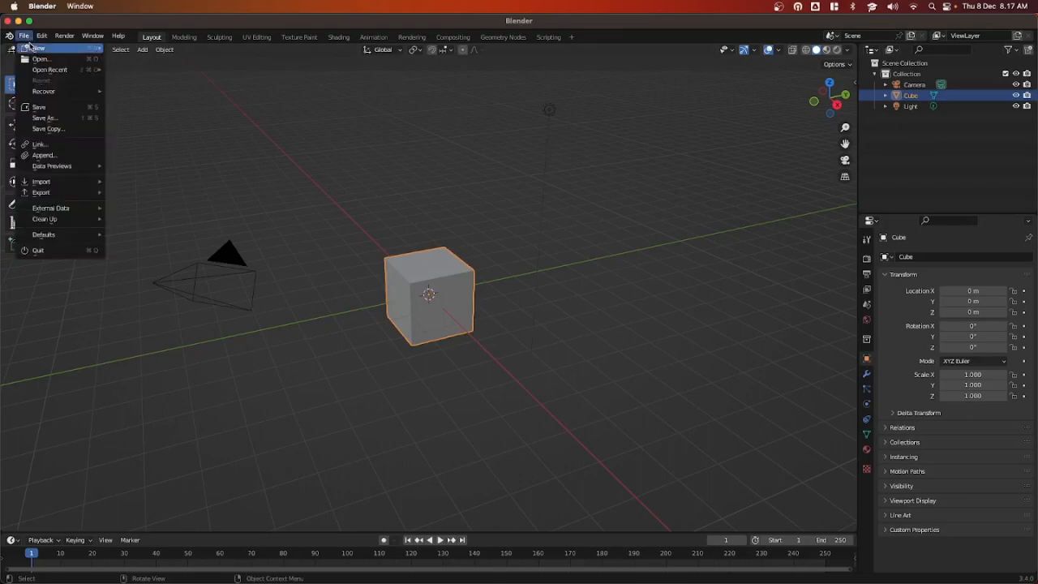
left_click(42, 60)
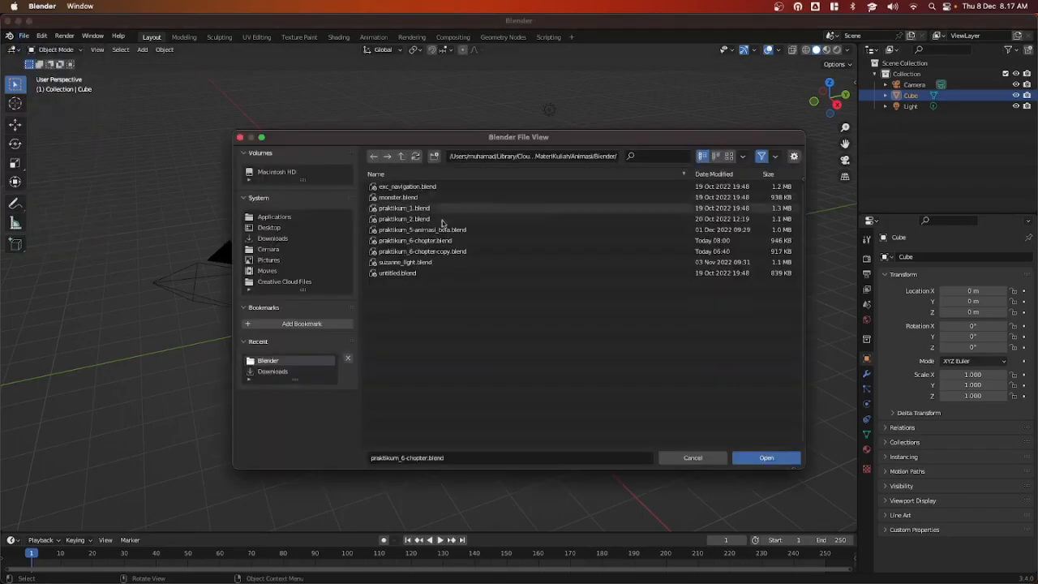
left_click(441, 252)
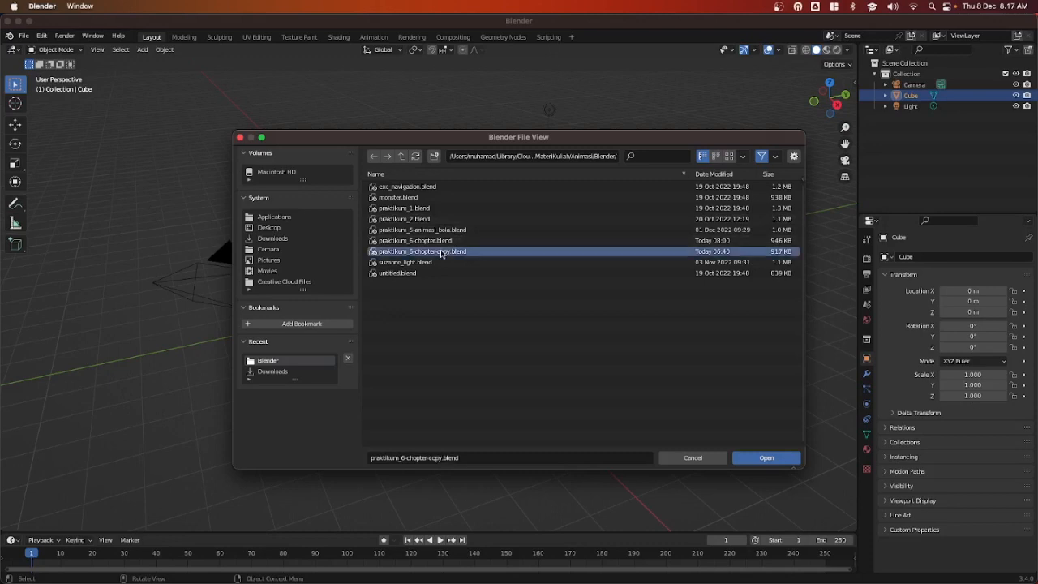
left_click(766, 459)
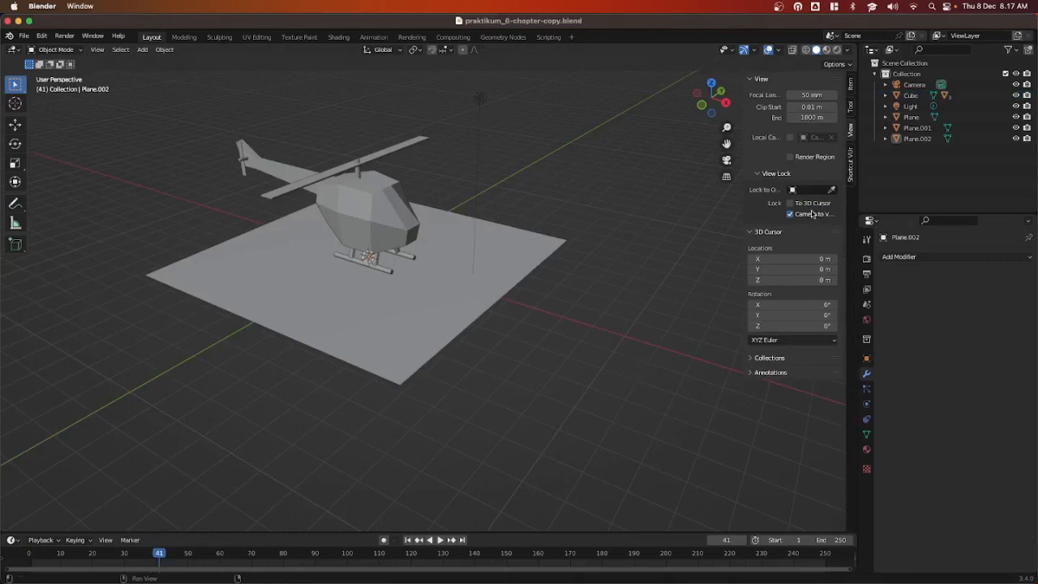
Start the Shortcut VUr key display add-on and hide the viewport sidebar
left_click(850, 172)
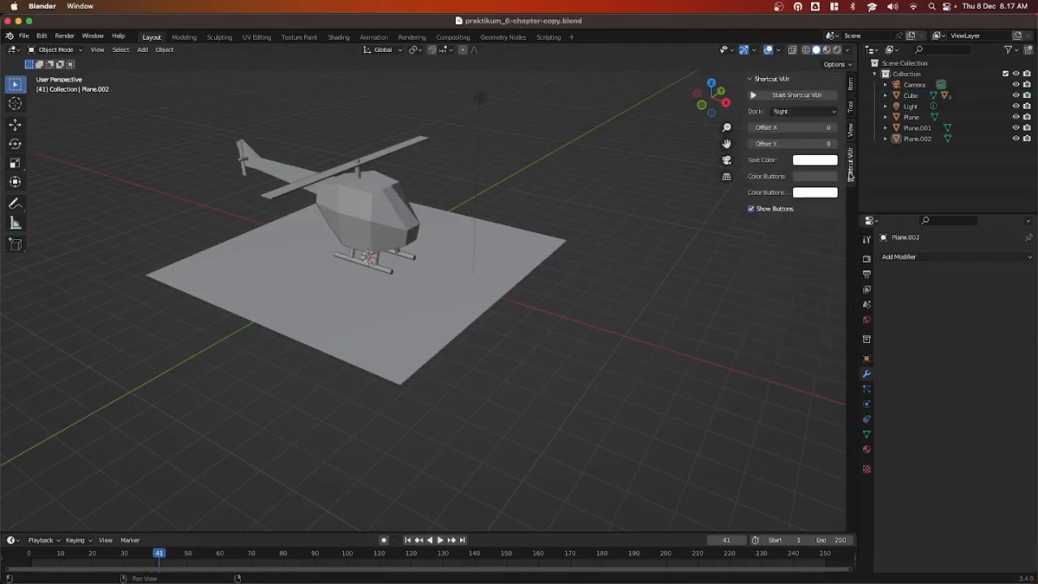
left_click(768, 96)
left_click(851, 174)
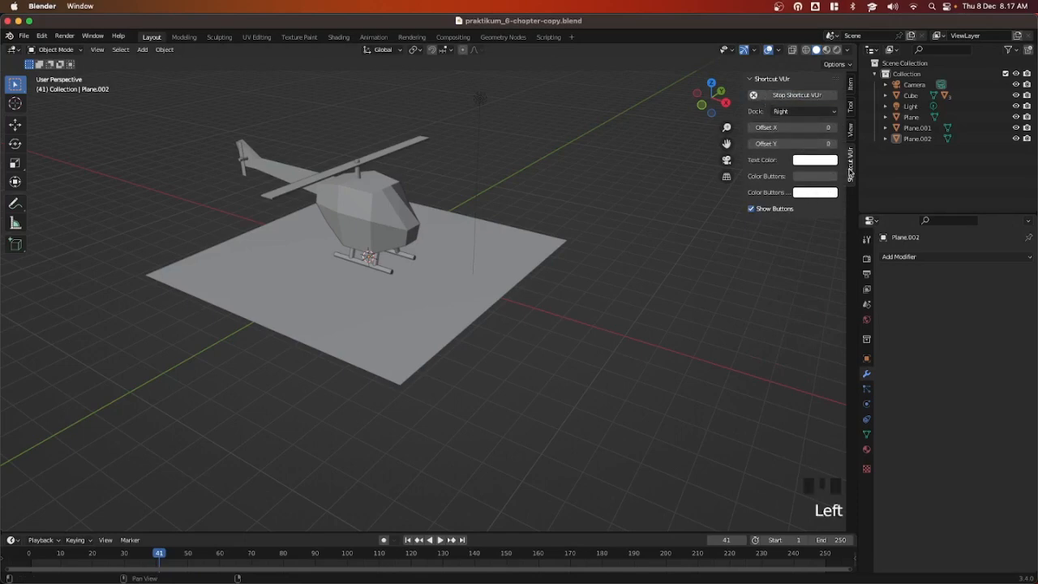
key("n")
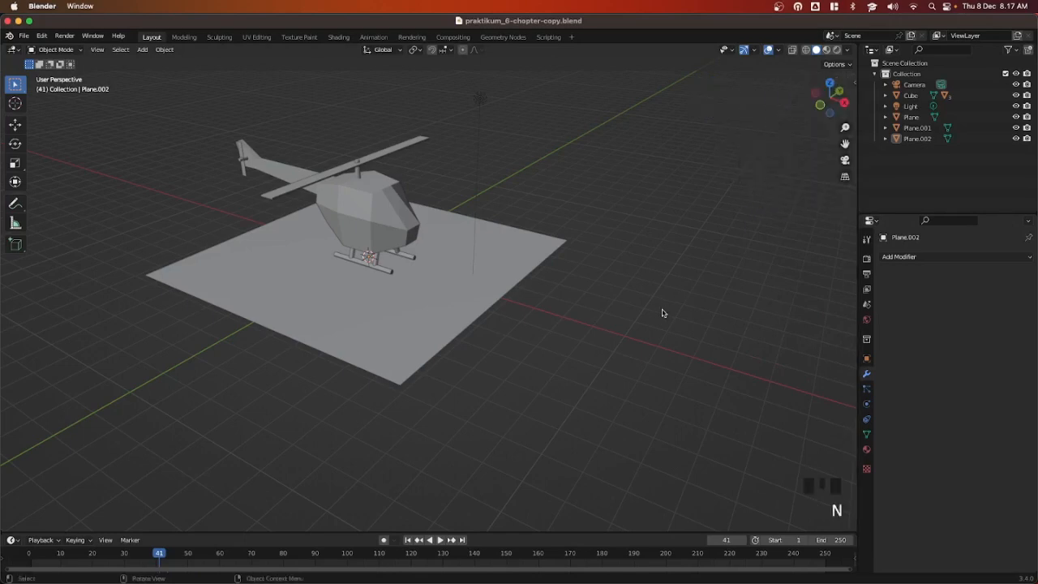
middle_click_drag(681, 317, 641, 317)
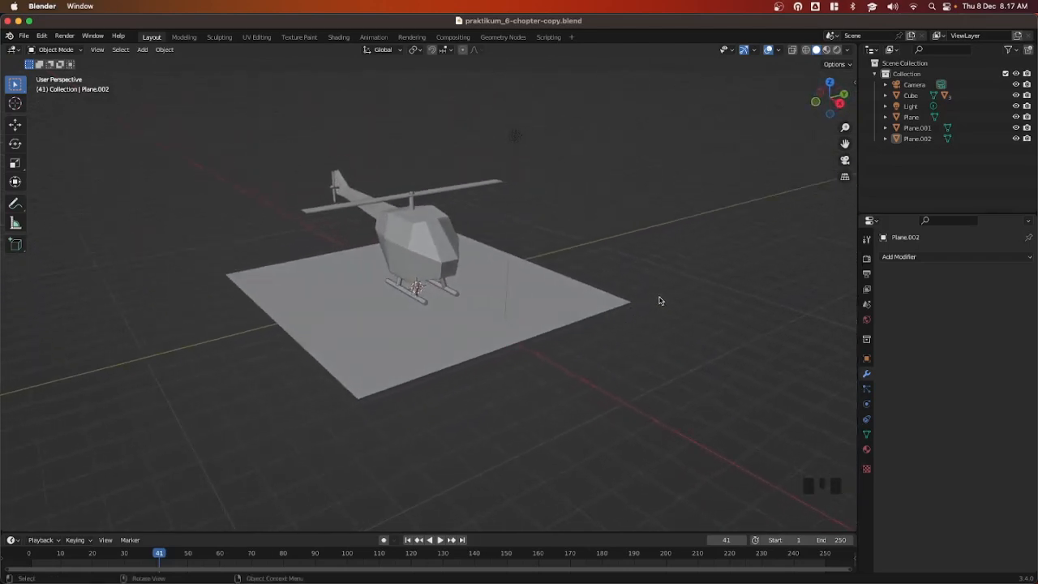
middle_click_drag(684, 282, 664, 287)
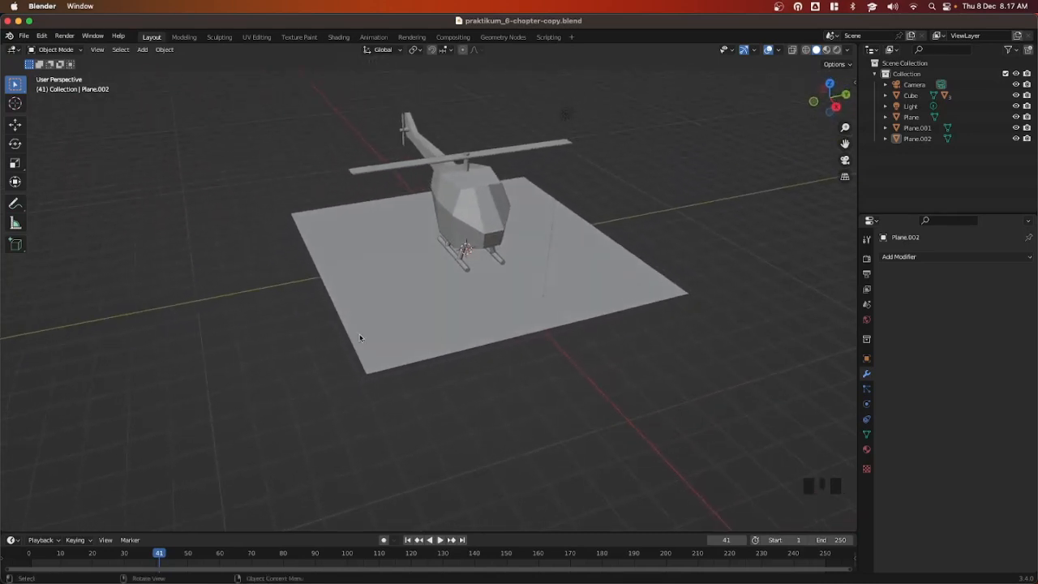
middle_click_drag(360, 338, 425, 326)
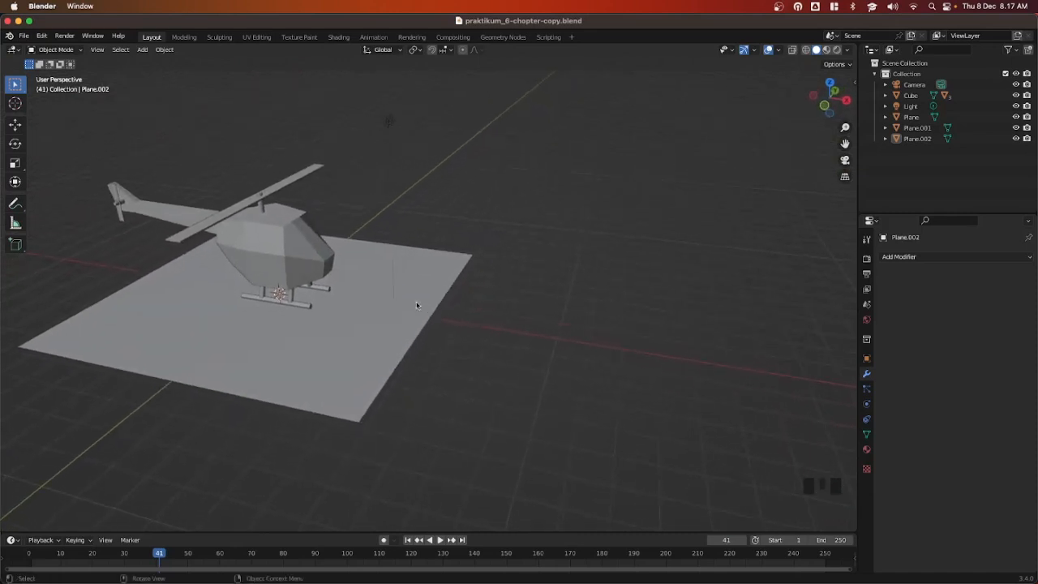
middle_click_drag(417, 283, 558, 264, "shift")
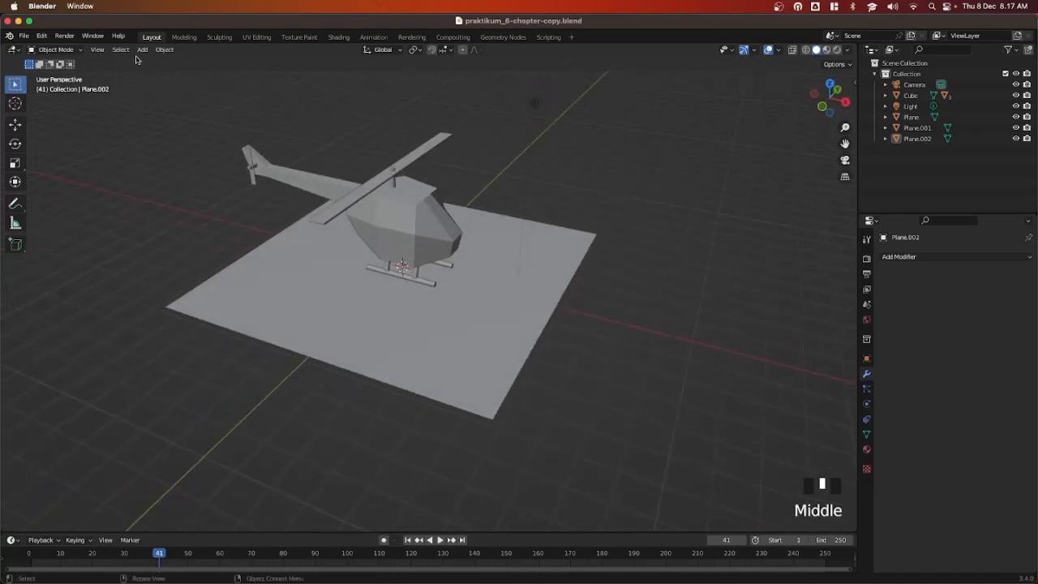
key("shift+a")
mouse_move(133, 60)
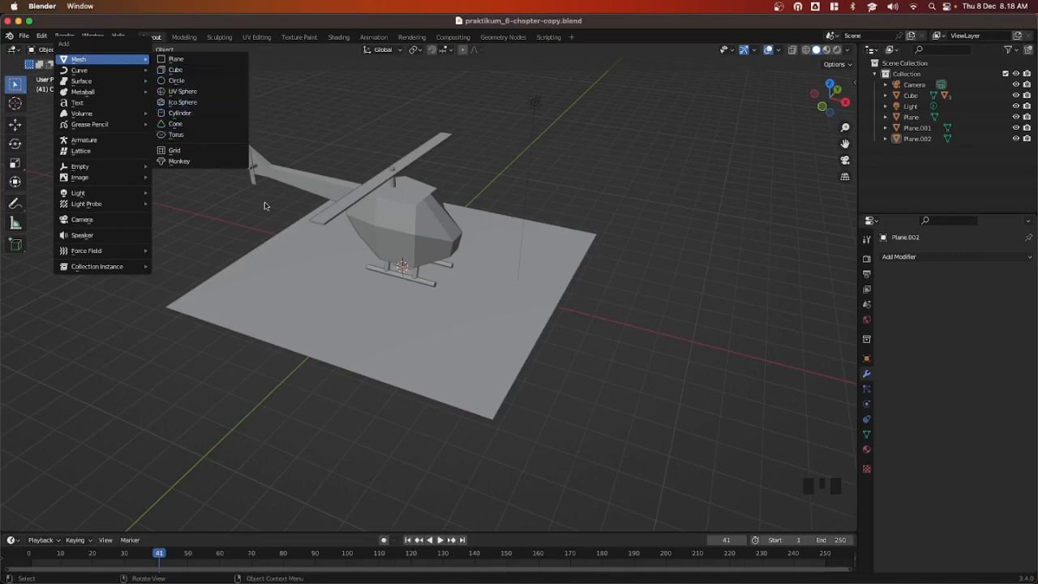
Try moving the helicopter body with the Move tool, including about -0.72 m along Y, and undo the moves
left_click(517, 347)
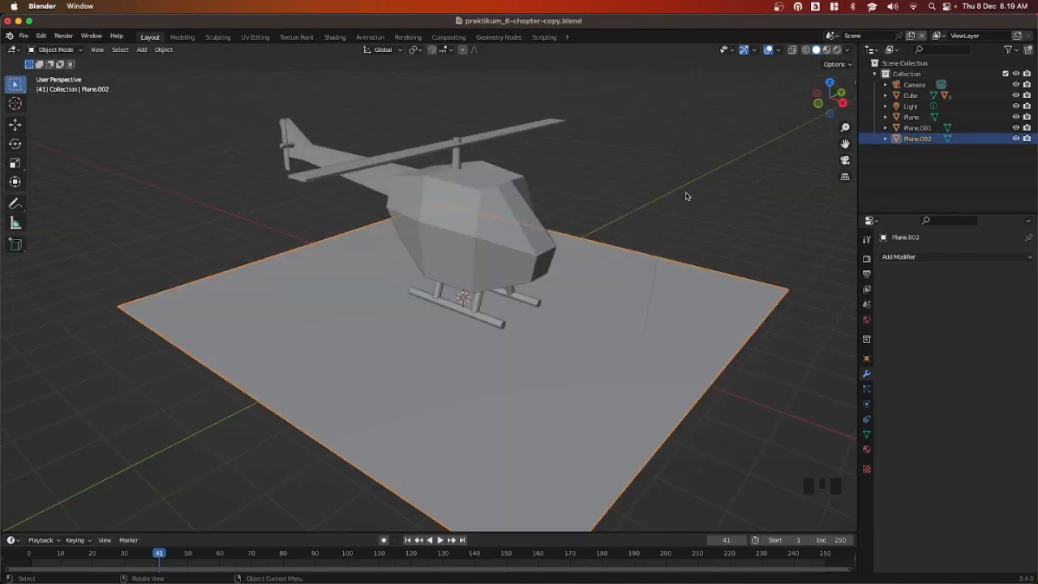
left_click(604, 323)
left_click(580, 422)
left_click(580, 420)
left_click(505, 260)
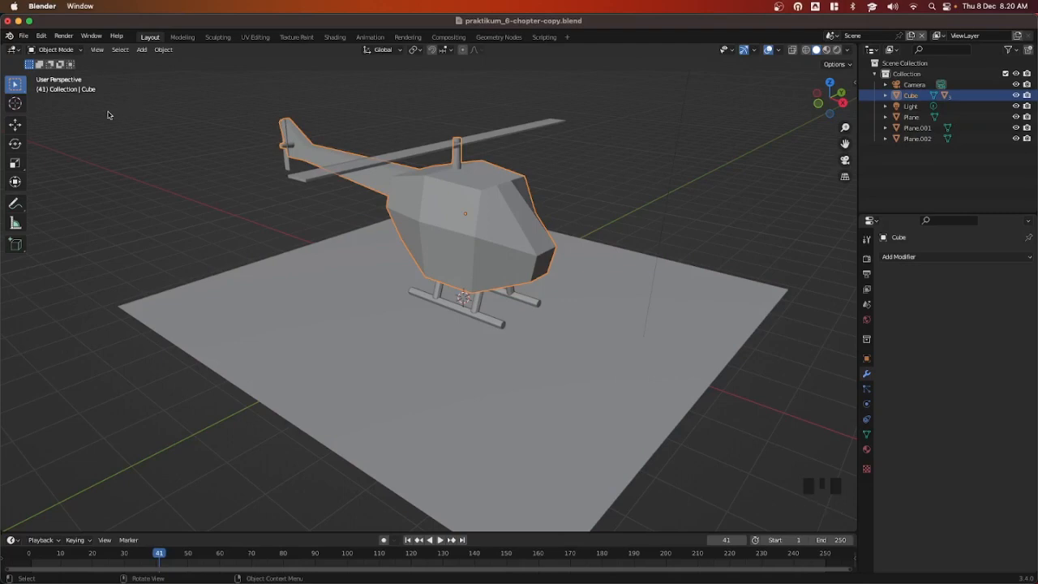
left_click(14, 124)
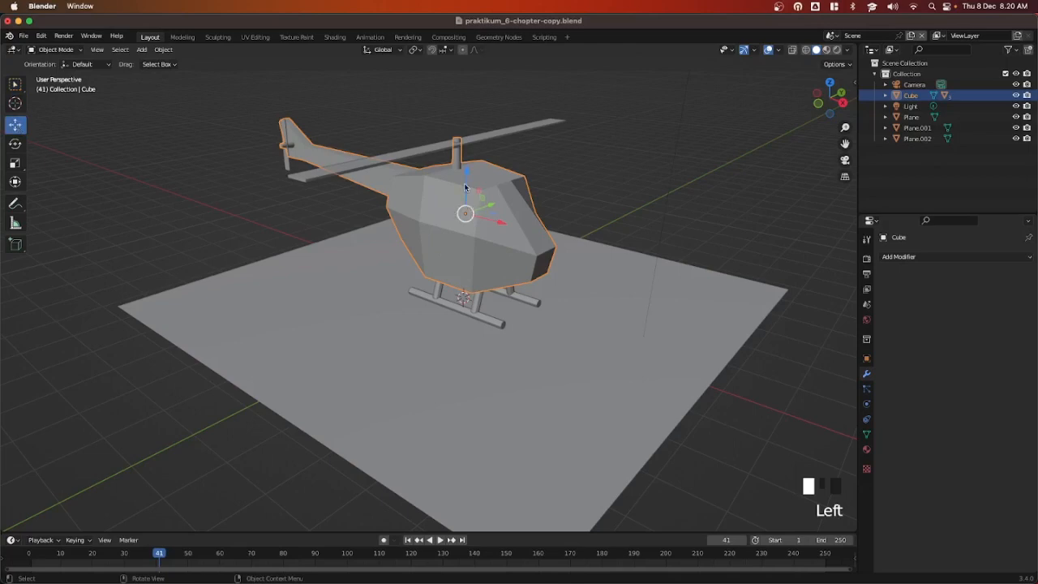
left_click_drag(465, 186, 482, 236)
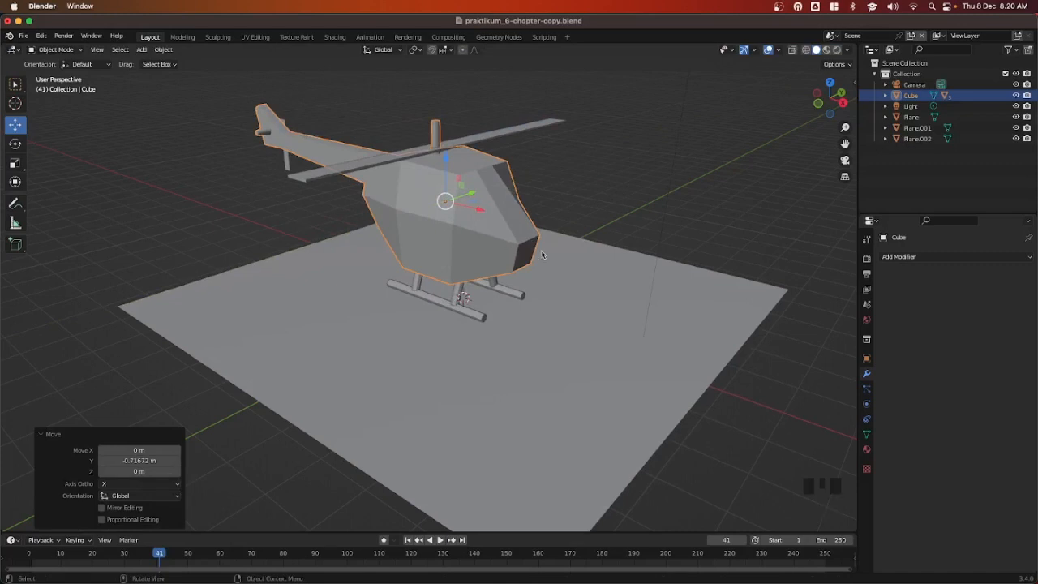
key("super+z")
key("super+z")
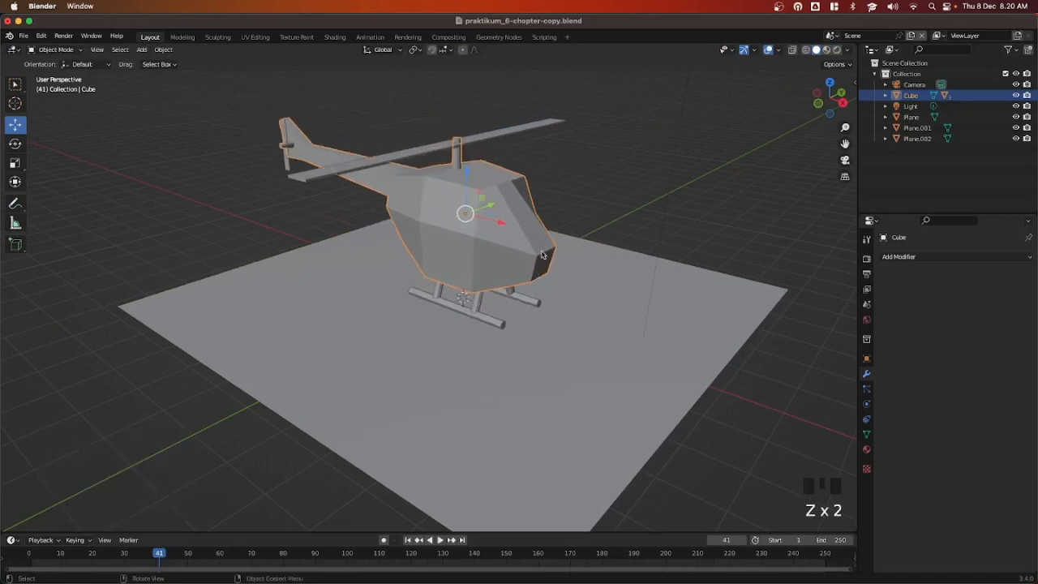
Try grabbing the helicopter body to move it freely over the ground plane, and cancel the move
middle_click_drag(607, 218, 563, 248)
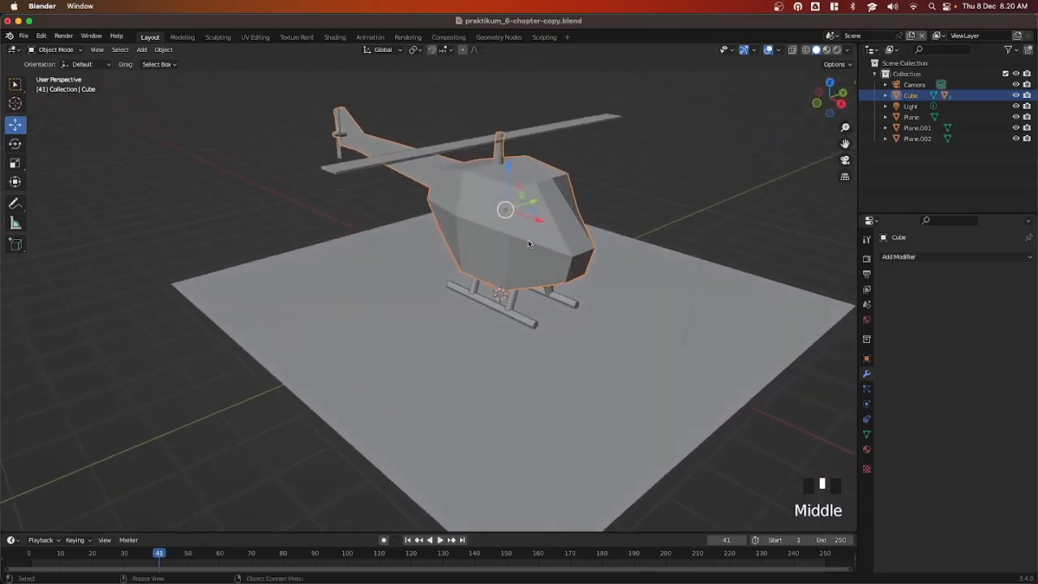
left_click(218, 245)
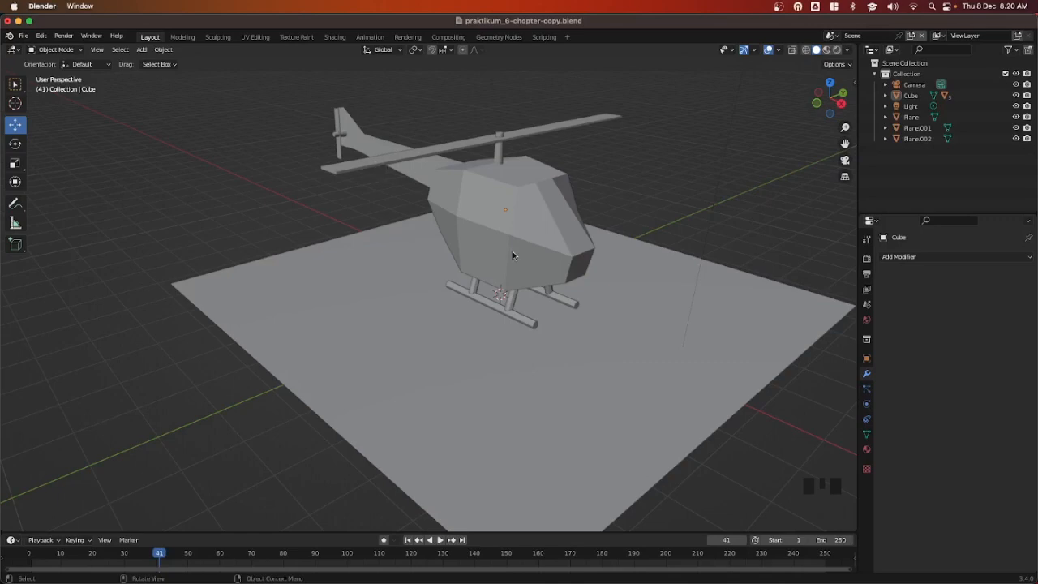
mouse_move(321, 282)
middle_mouse_down("shift")
mouse_move(333, 261)
mouse_move(284, 296)
mouse_move(297, 297)
mouse_move(271, 301)
mouse_move(352, 307)
mouse_move(294, 287)
mouse_move(290, 300)
mouse_move(325, 293)
middle_mouse_up("shift")
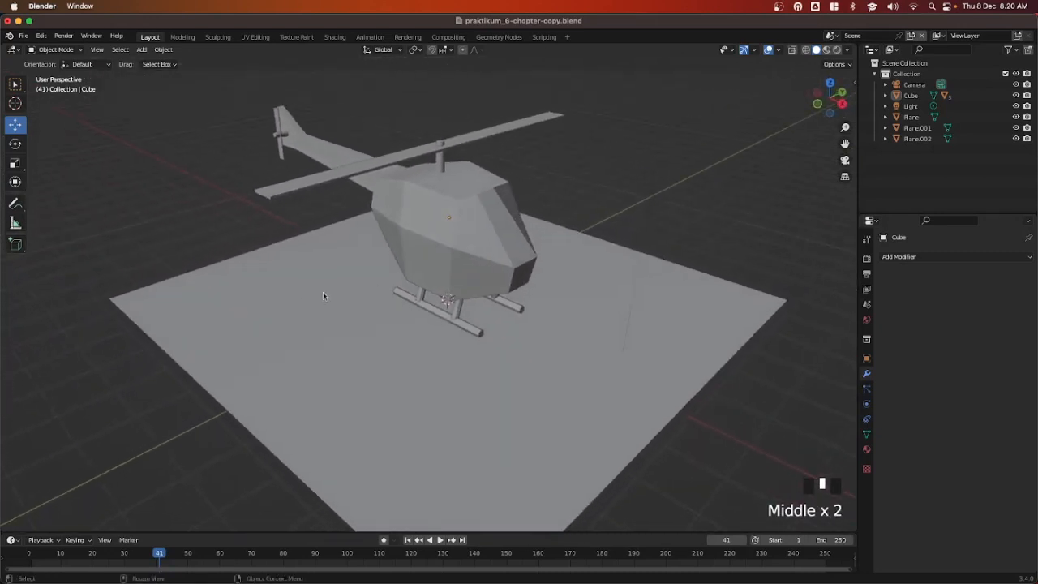
left_click(512, 254)
key("g")
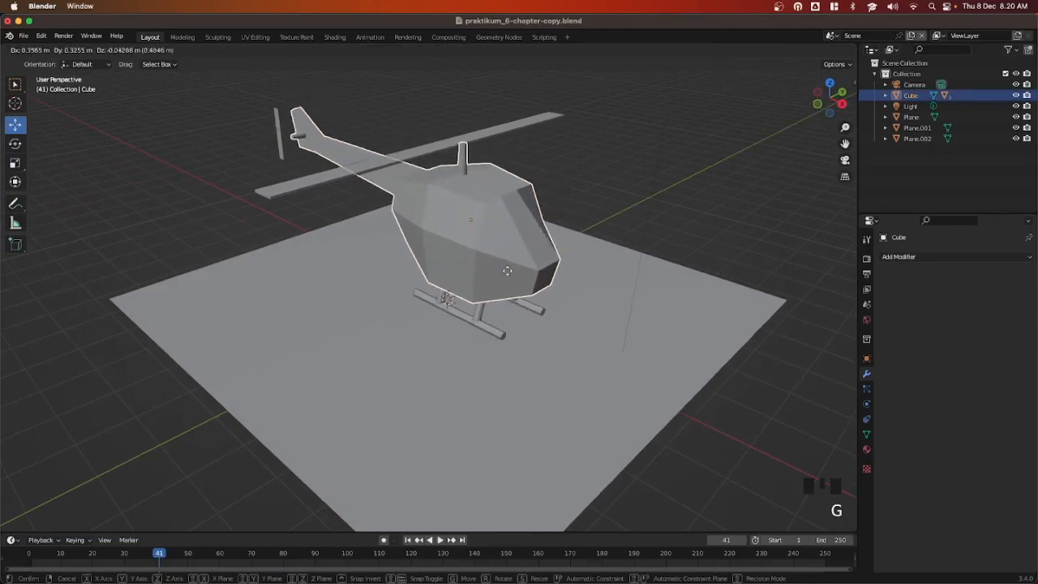
right_click(479, 257)
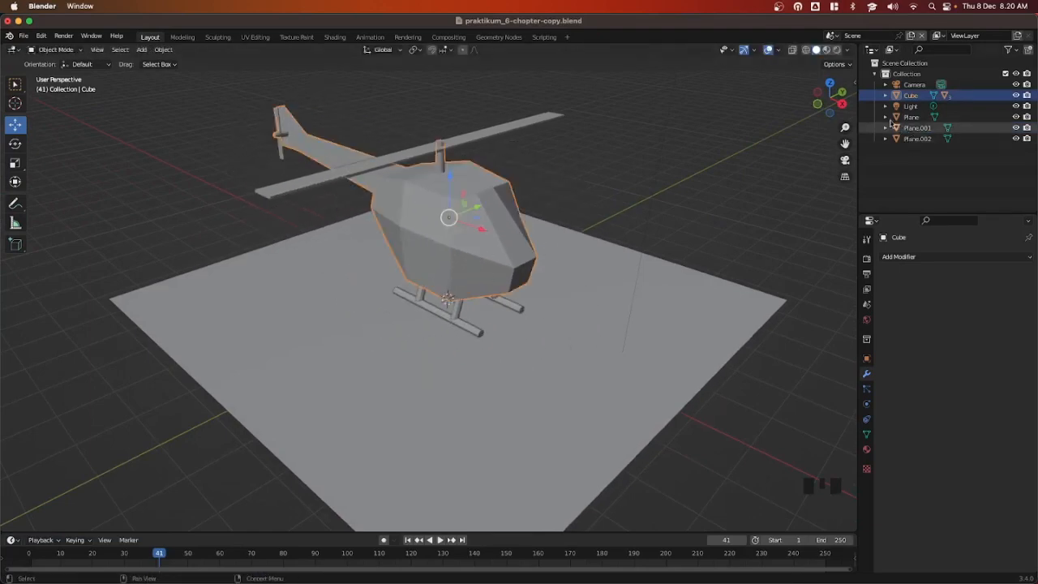
Rename the ground plane under the helicopter as "landasa"
left_click(631, 283)
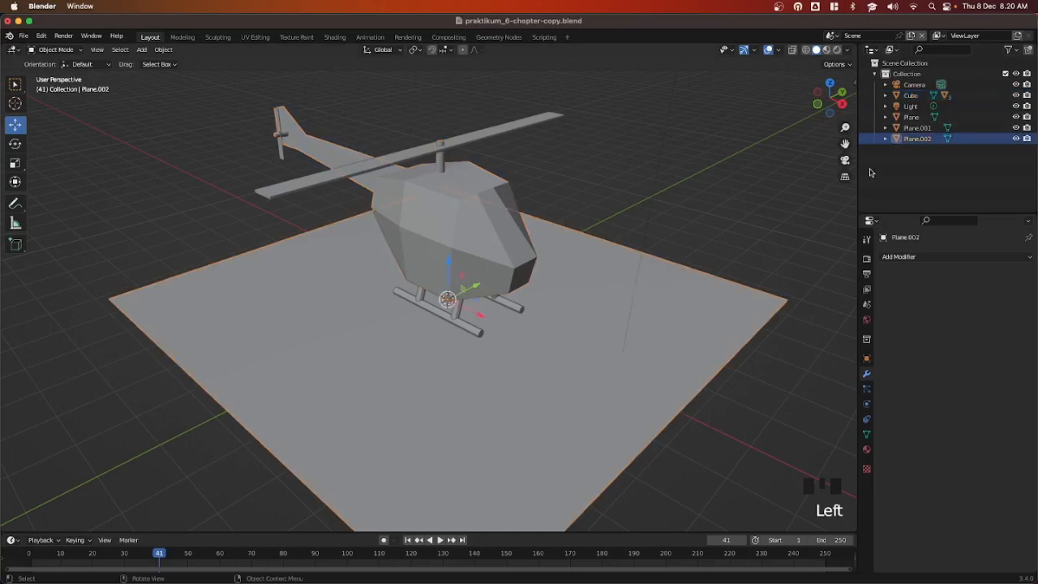
double_click(919, 138)
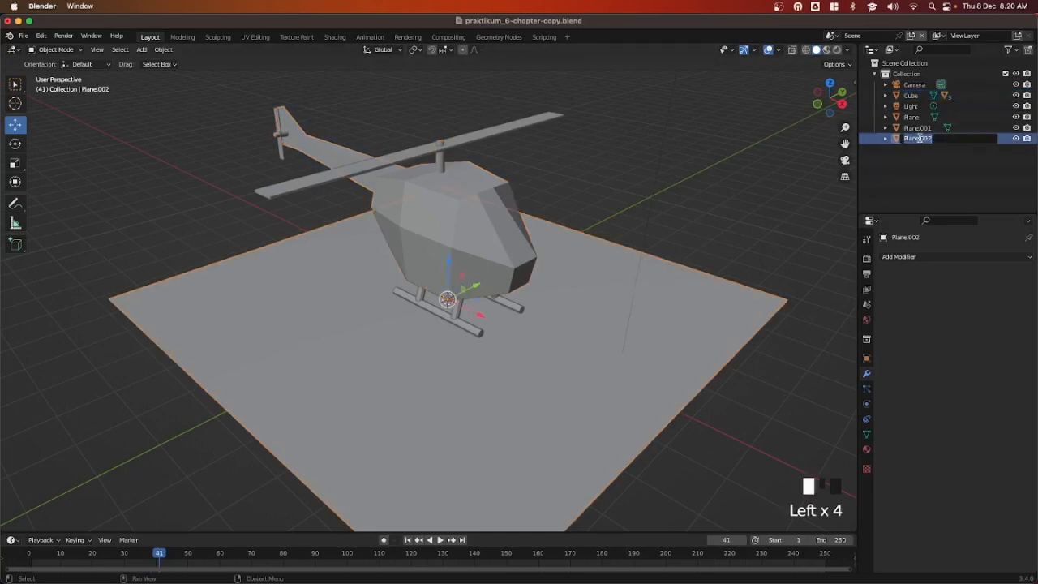
type("landasa")
key("Return")
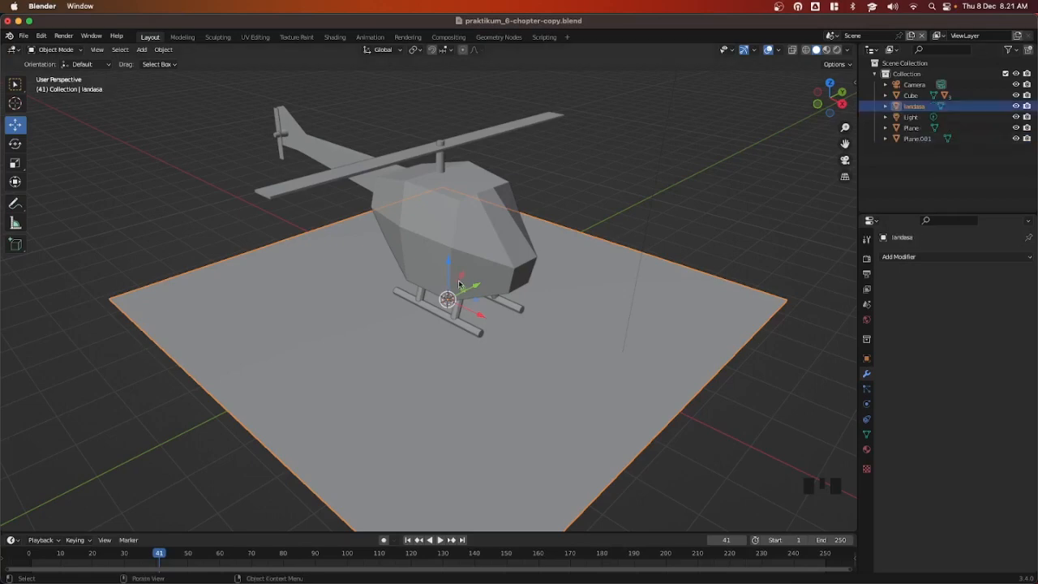
Rename the helicopter fuselage object Cube as "body"
left_click(910, 97)
double_click(909, 97)
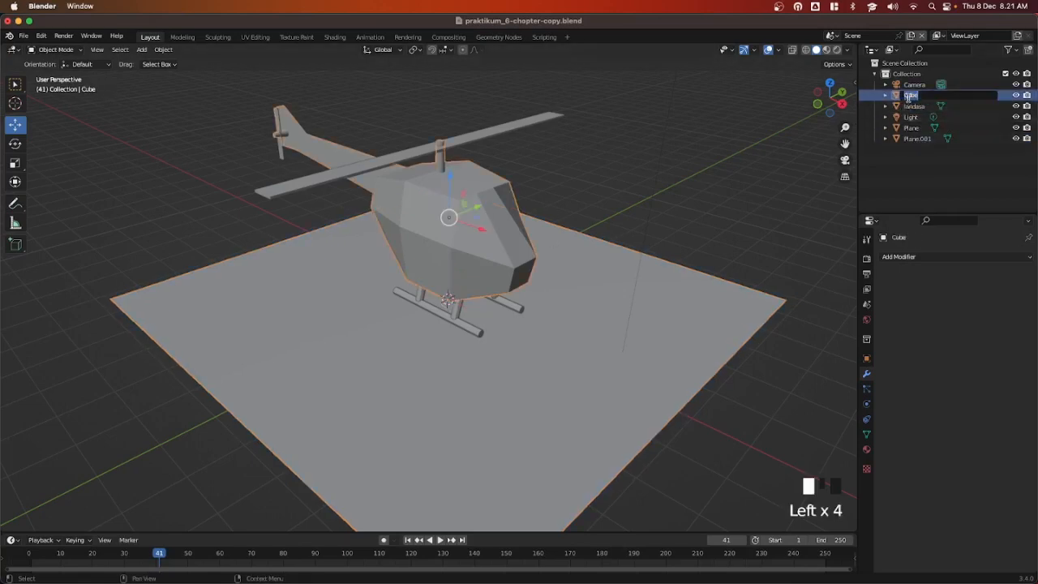
type("b")
key("BackSpace")
key("BackSpace")
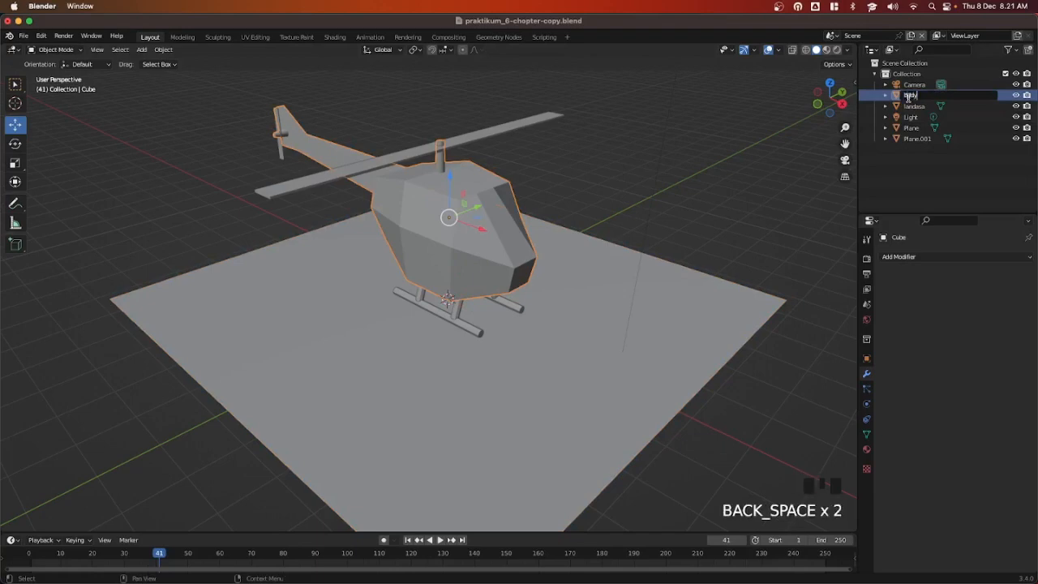
key("Return")
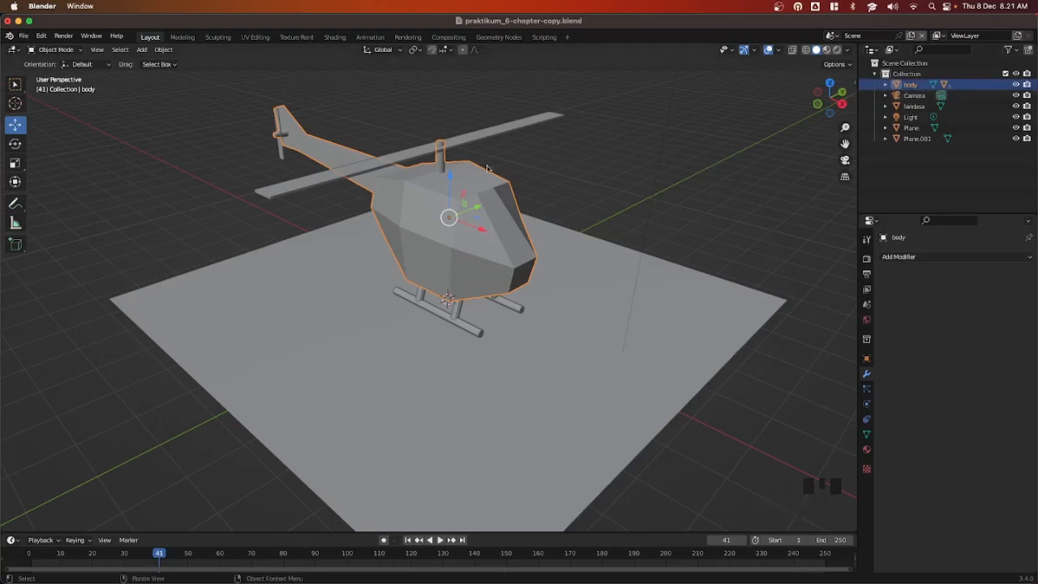
Rename the helicopter's main rotor blade object as "baling-baling atas"
left_click(458, 143)
left_click(911, 127)
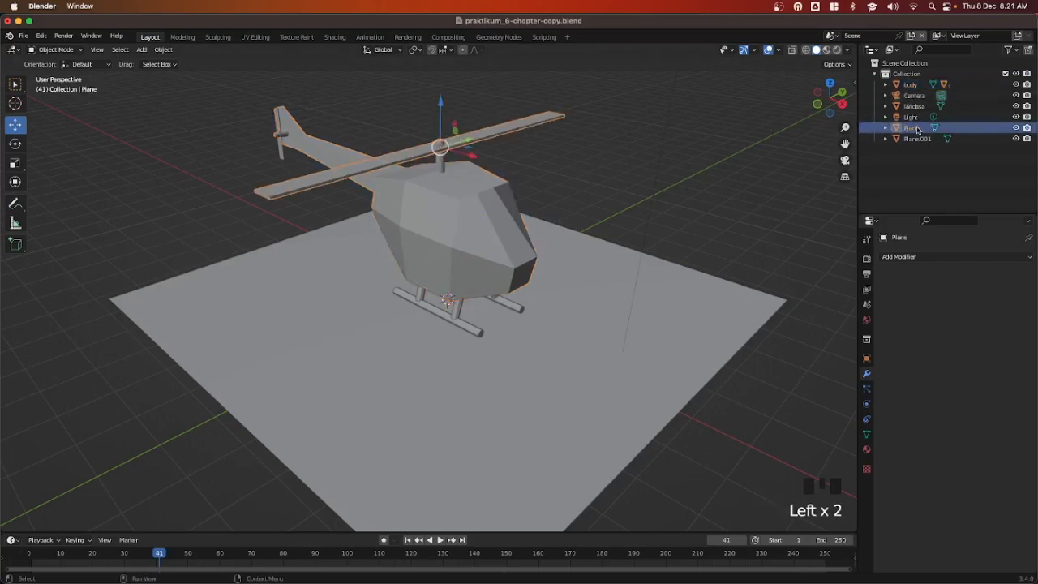
double_click(913, 127)
type("baling")
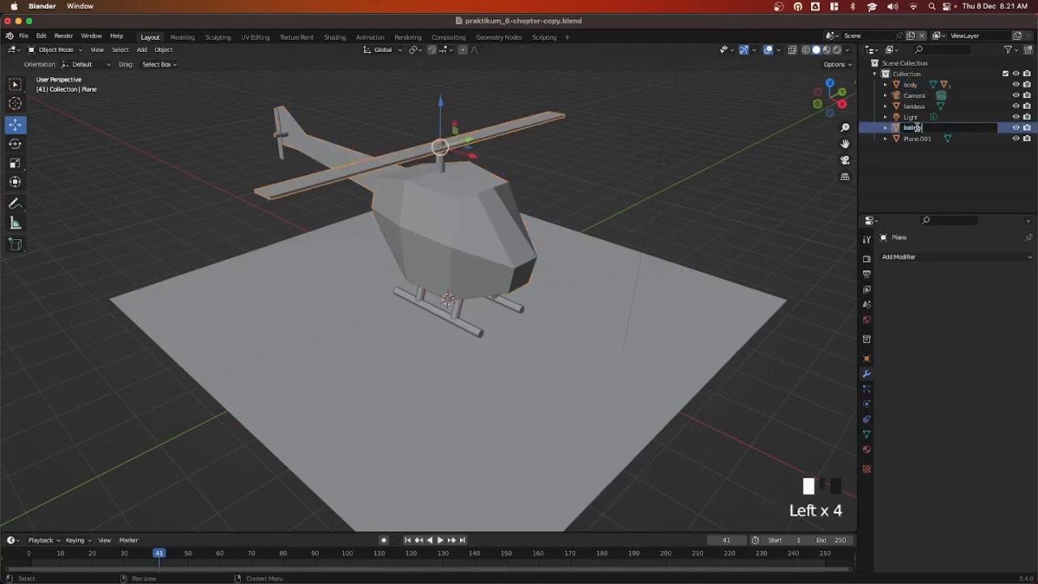
type("-baling atas")
key("Return")
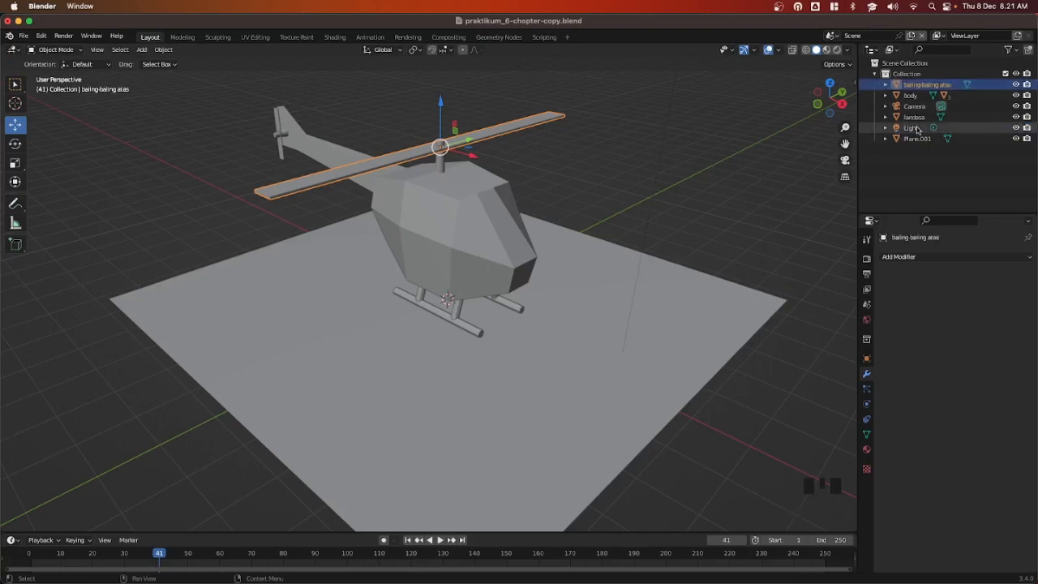
Rename the helicopter's tail rotor object Plane.001 as "baling-baling belakang"
left_click(919, 139)
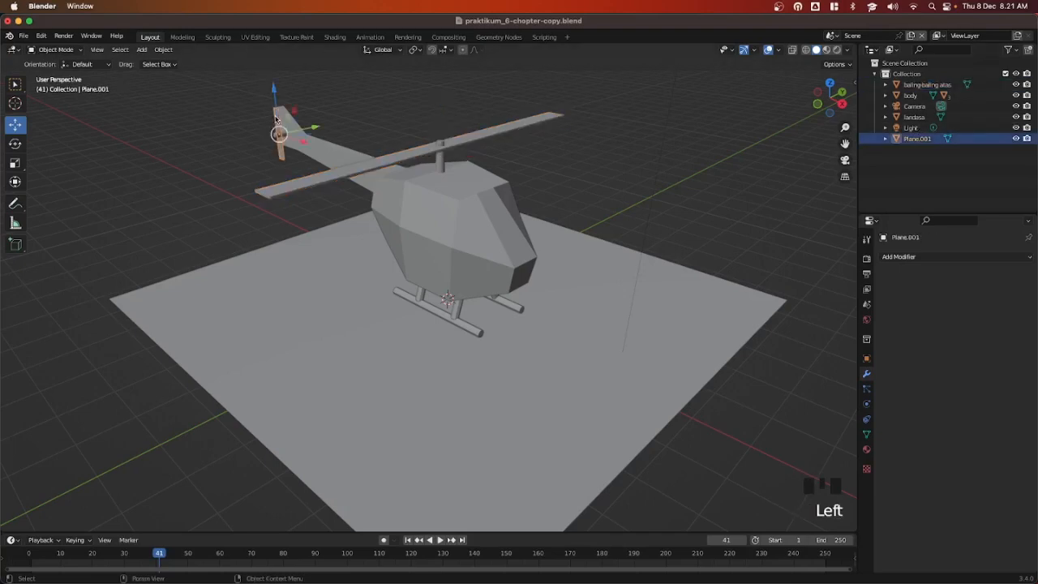
double_click(925, 139)
double_click(925, 139)
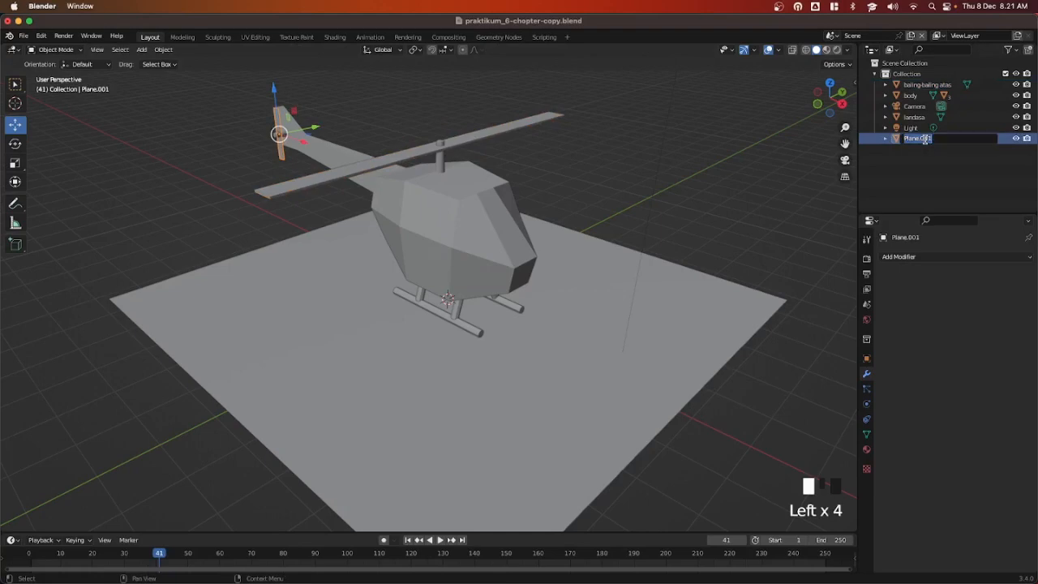
type("baling-baling belakan")
key("Return")
left_click(626, 173)
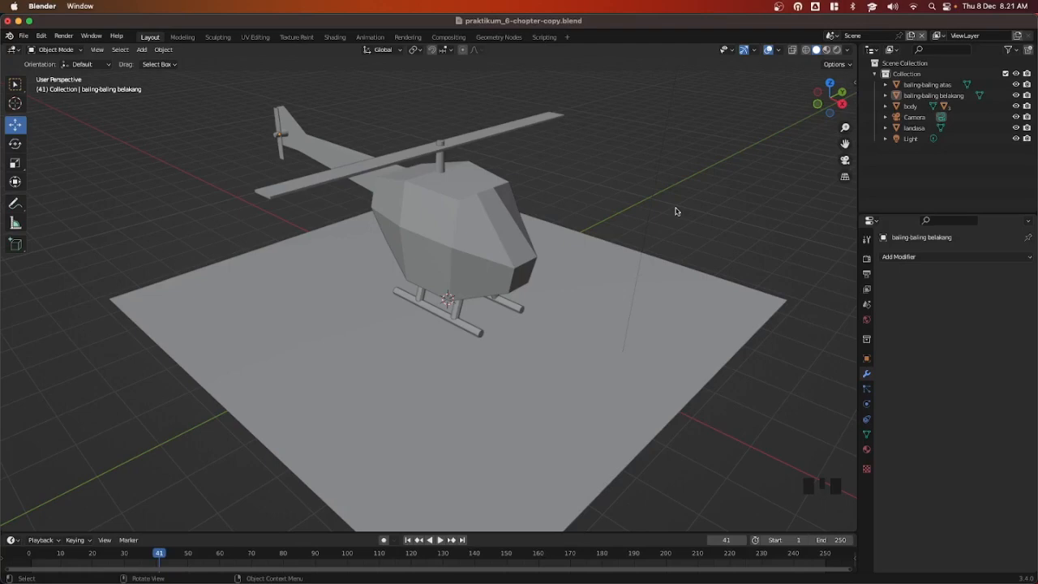
Examine the helicopter in front, right and top orthographic views, and return to an angled perspective view
mouse_move(647, 205)
middle_mouse_down()
mouse_move(688, 222)
mouse_move(637, 211)
mouse_move(637, 199)
middle_mouse_up()
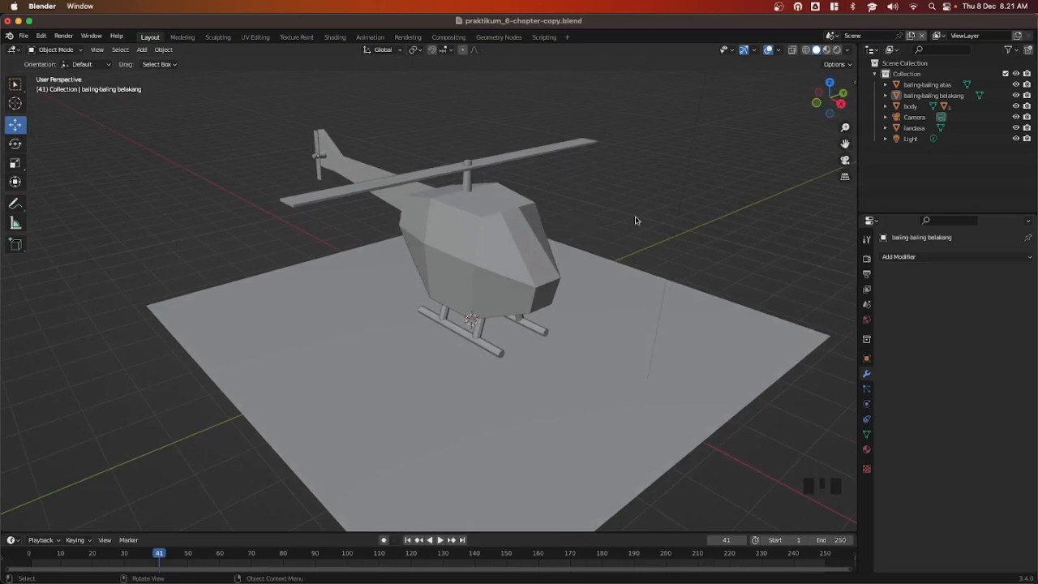
key("KP_1")
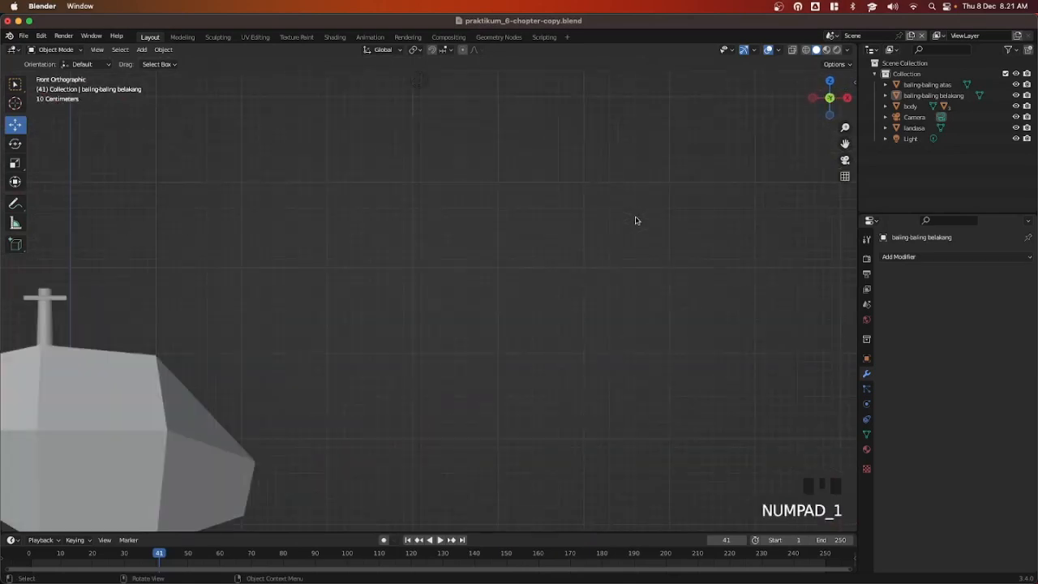
mouse_move(544, 257)
middle_mouse_down()
mouse_move(584, 232)
mouse_move(541, 249)
middle_mouse_up()
key("KP_1")
left_click_drag(482, 265, 573, 229, "shift")
middle_click_drag(616, 214, 754, 184, "shift")
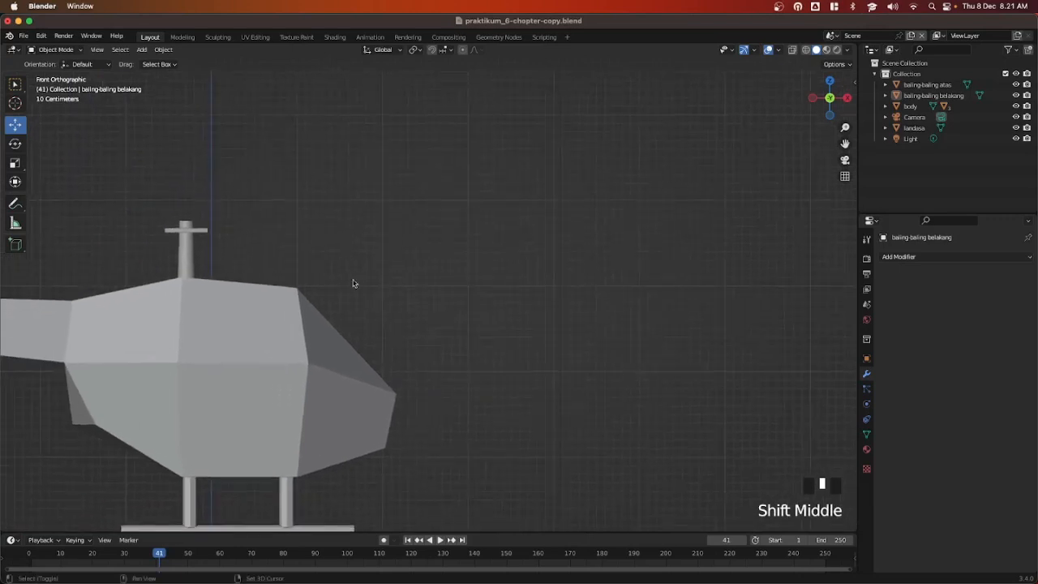
middle_click_drag(352, 283, 511, 217, "shift")
scroll(511, 214, "up", 3)
scroll(511, 214, "down", 6)
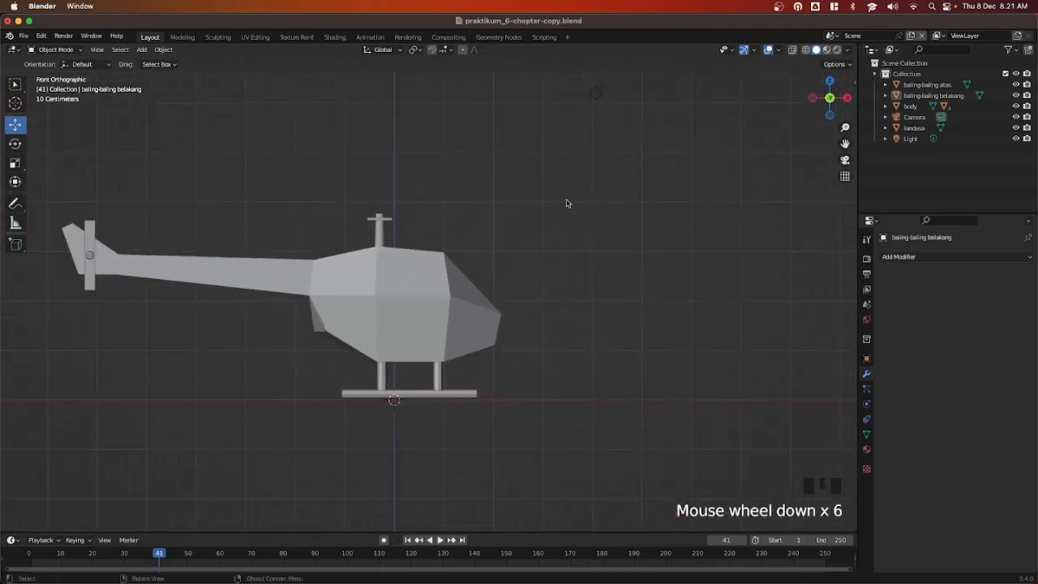
key("KP_3")
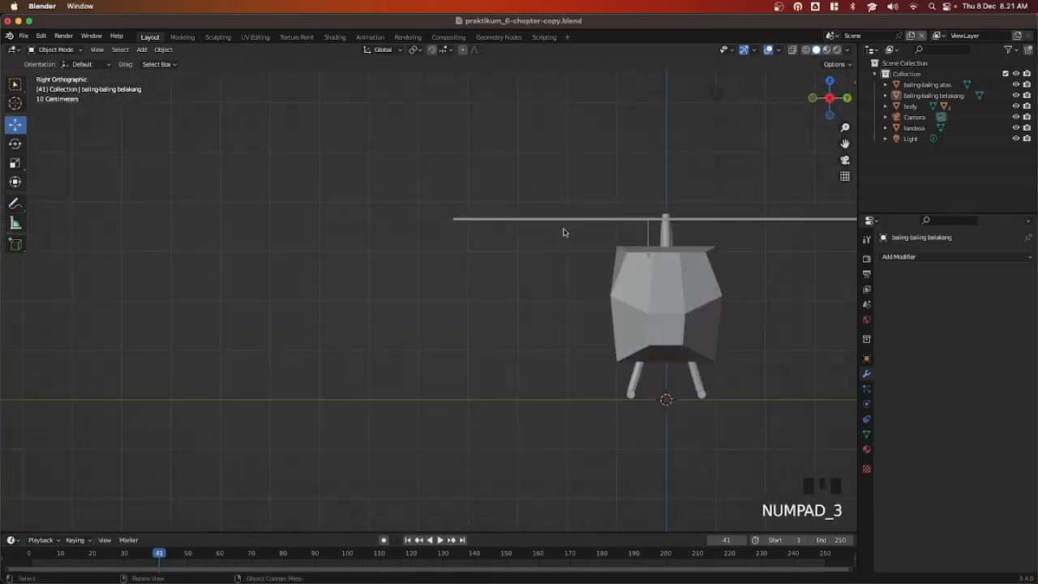
key("KP_7")
key("KP_3")
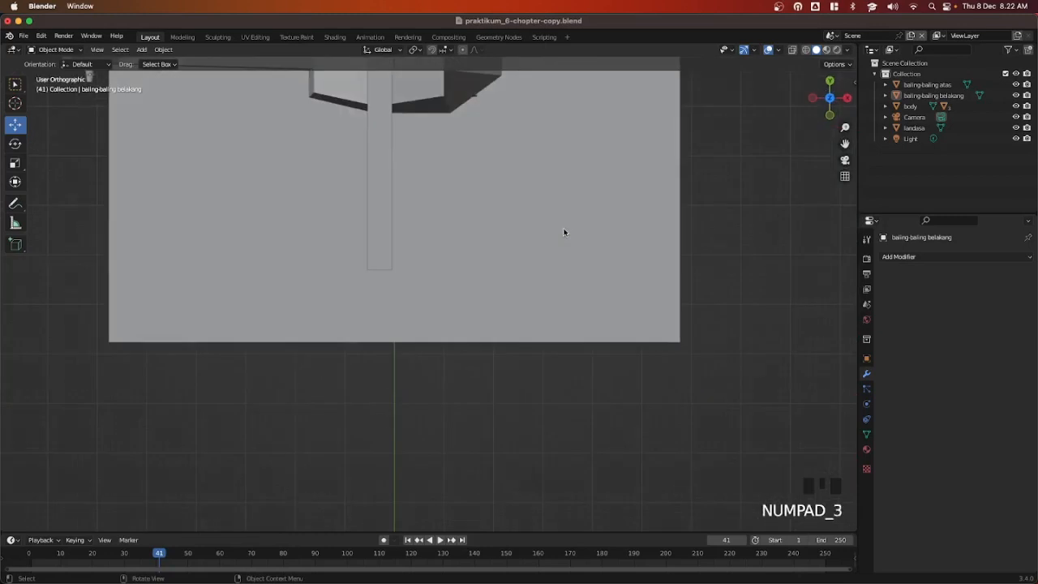
key("KP_1")
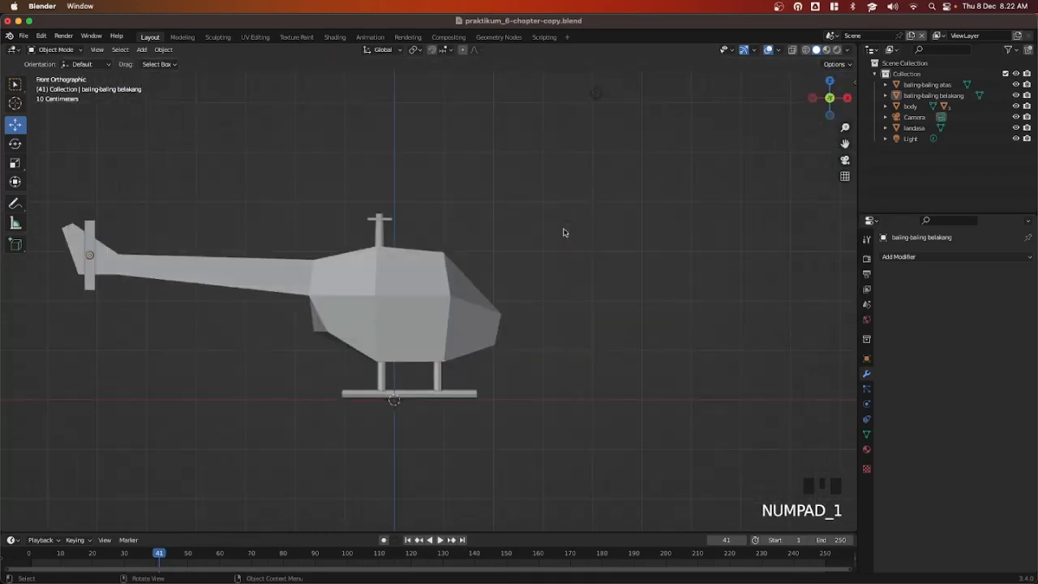
left_click(581, 226)
middle_click_drag(563, 248, 596, 261)
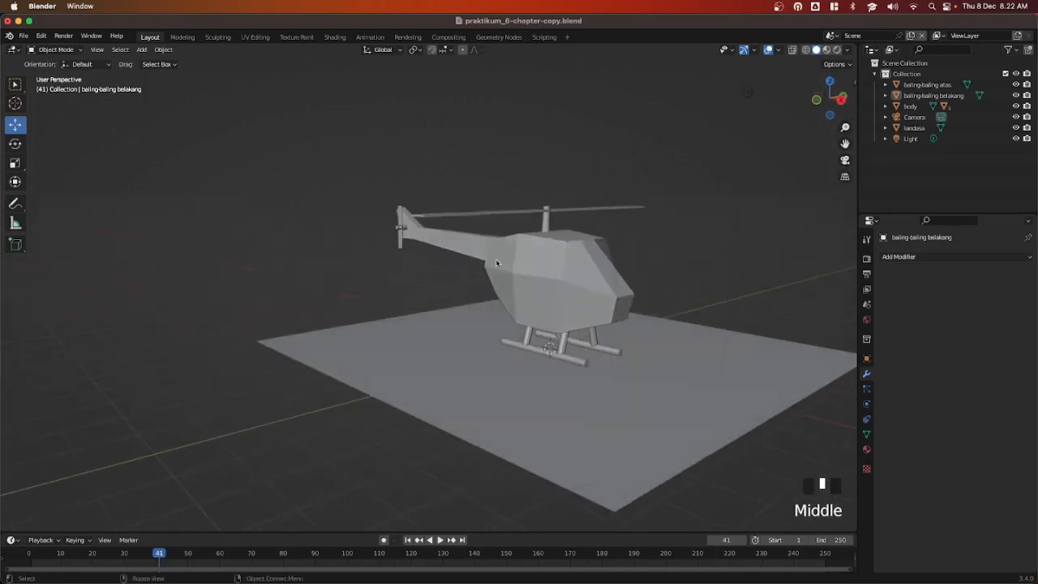
middle_click(596, 261)
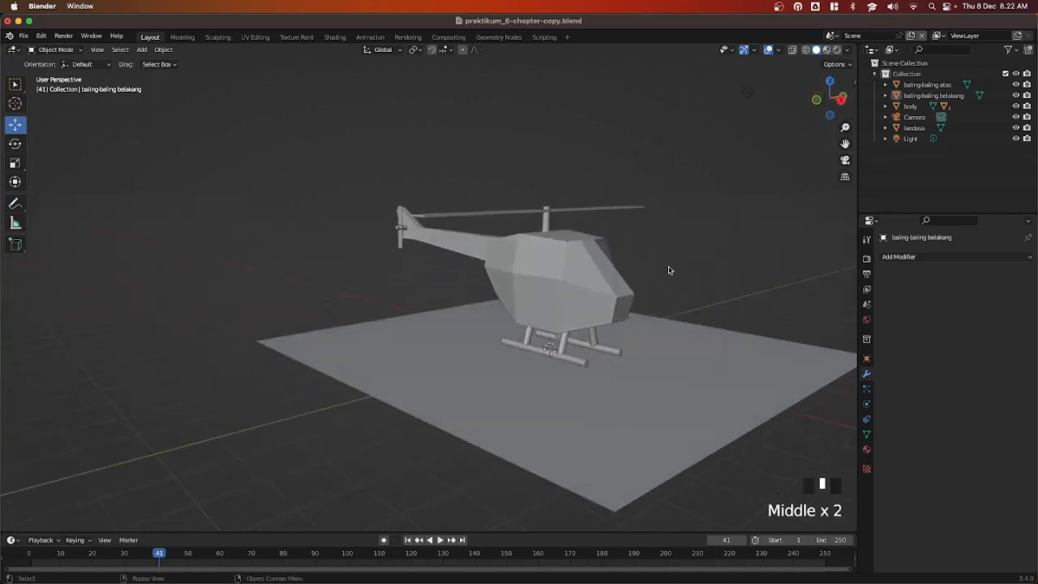
middle_click_drag(673, 268, 551, 285, "shift")
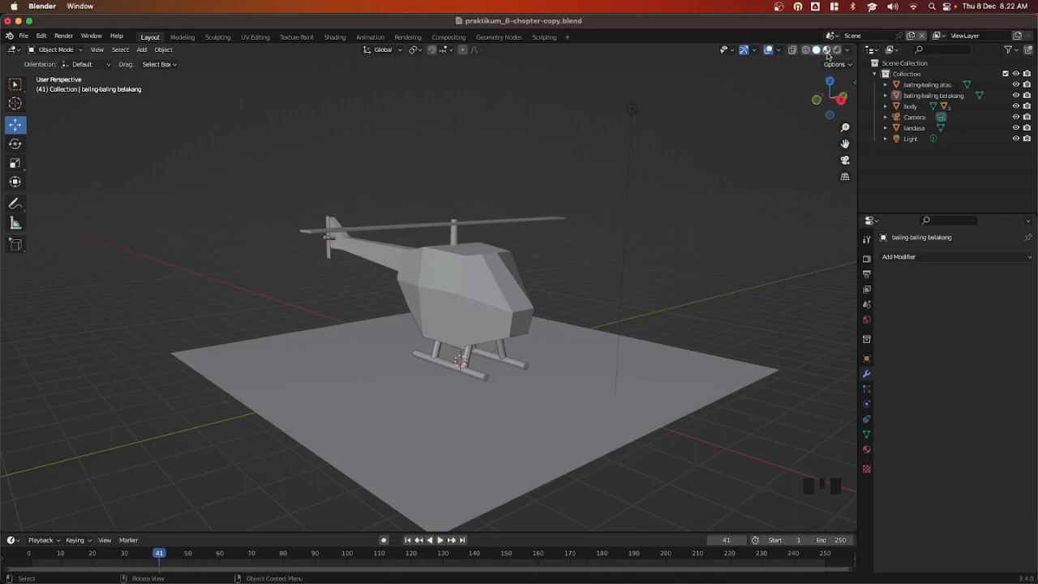
Preview the scene in Material Preview and Rendered shading, and return the viewport to Solid shading
left_click(827, 52)
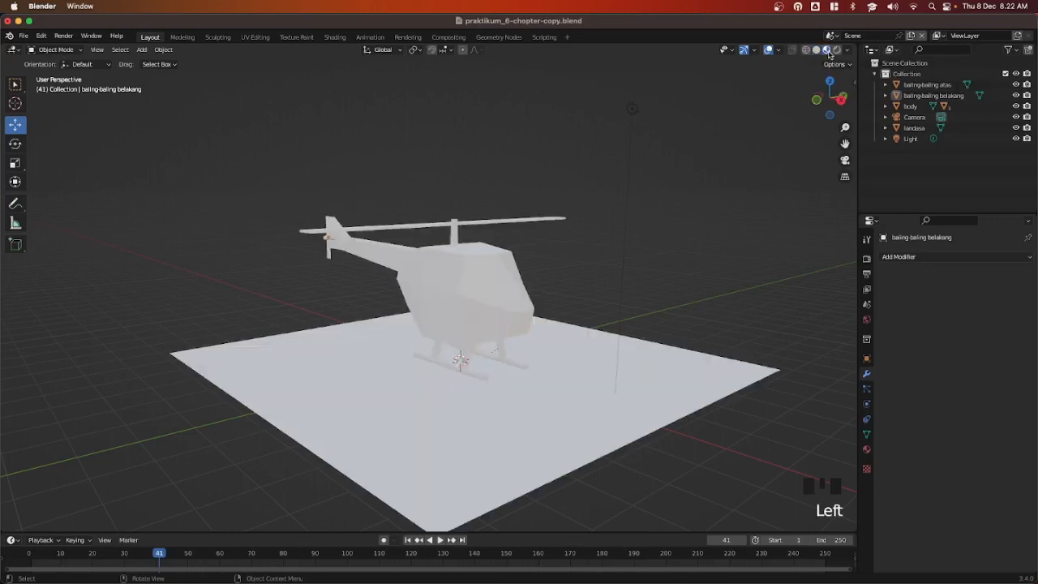
left_click(838, 52)
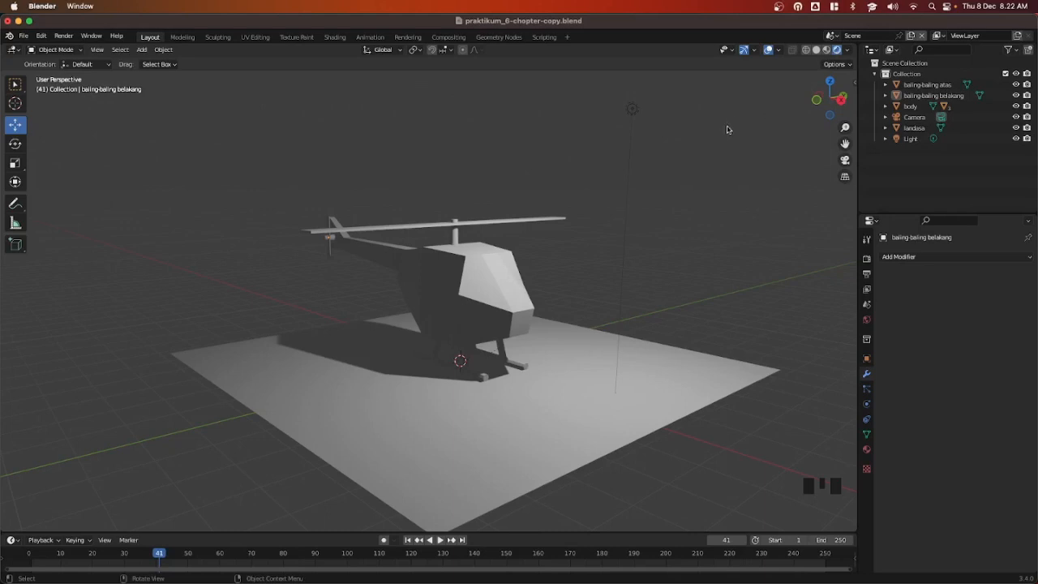
left_click(816, 50)
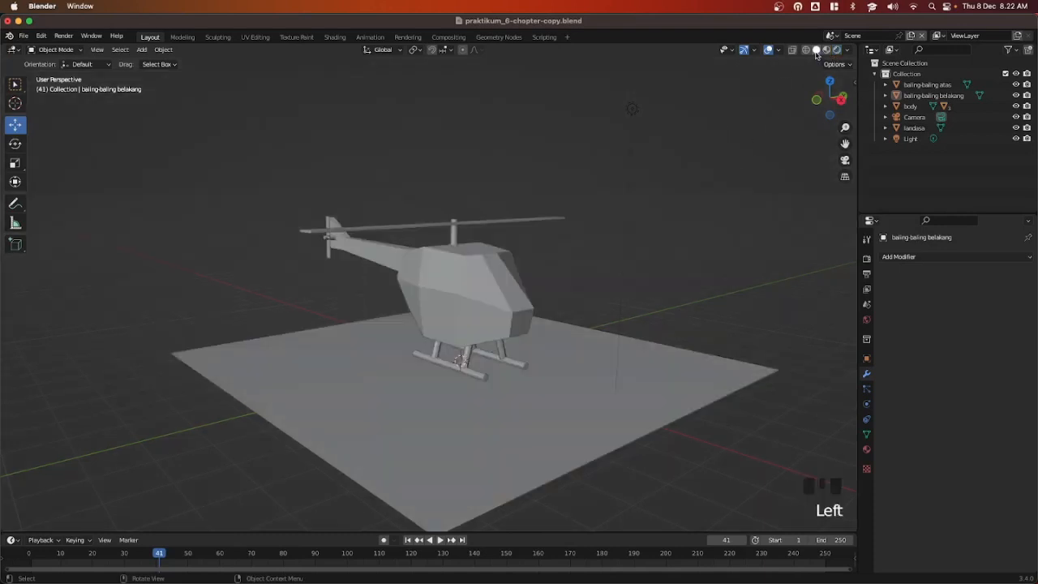
left_click(674, 221)
Parent the main rotor "baling-baling atas" to the helicopter "body" with the Object parent type
left_click(423, 228)
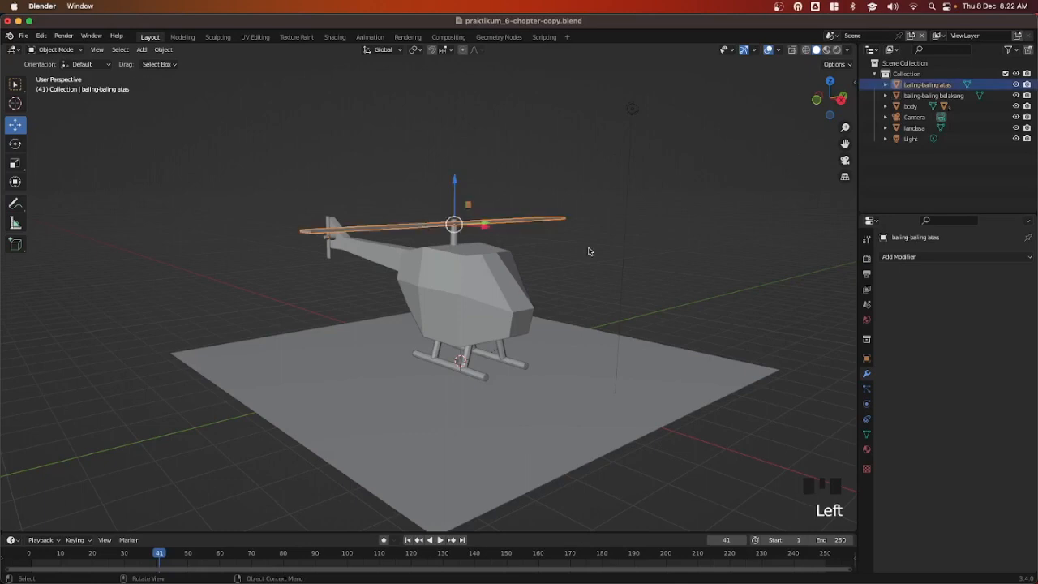
middle_click_drag(591, 251, 585, 268)
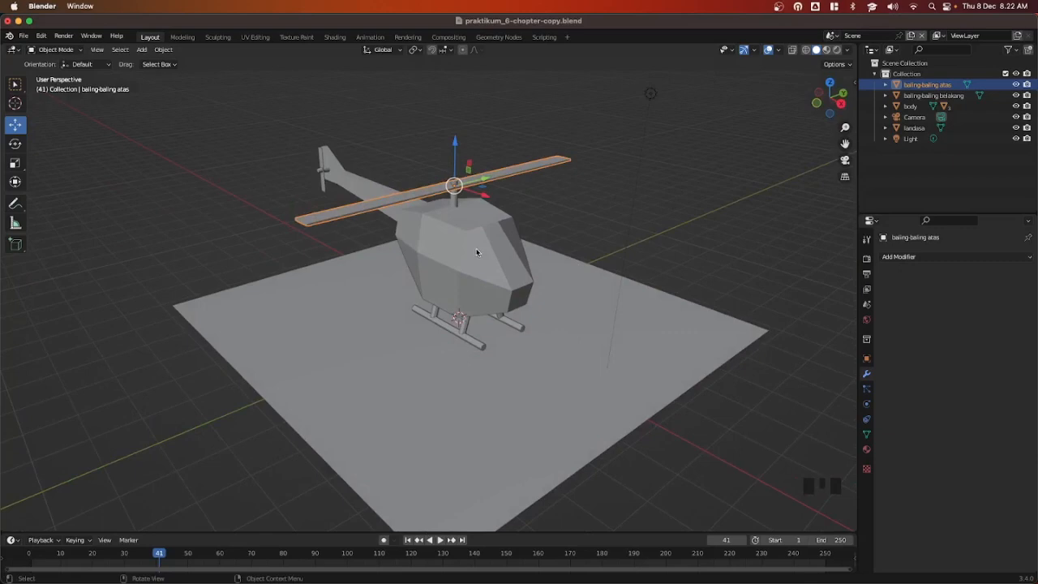
left_click(639, 232)
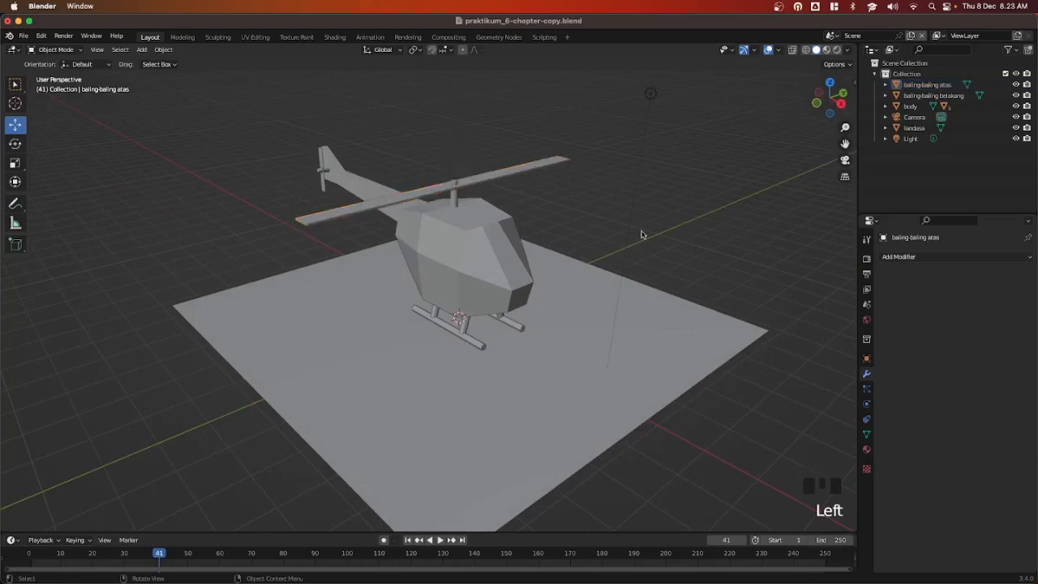
left_click(421, 195)
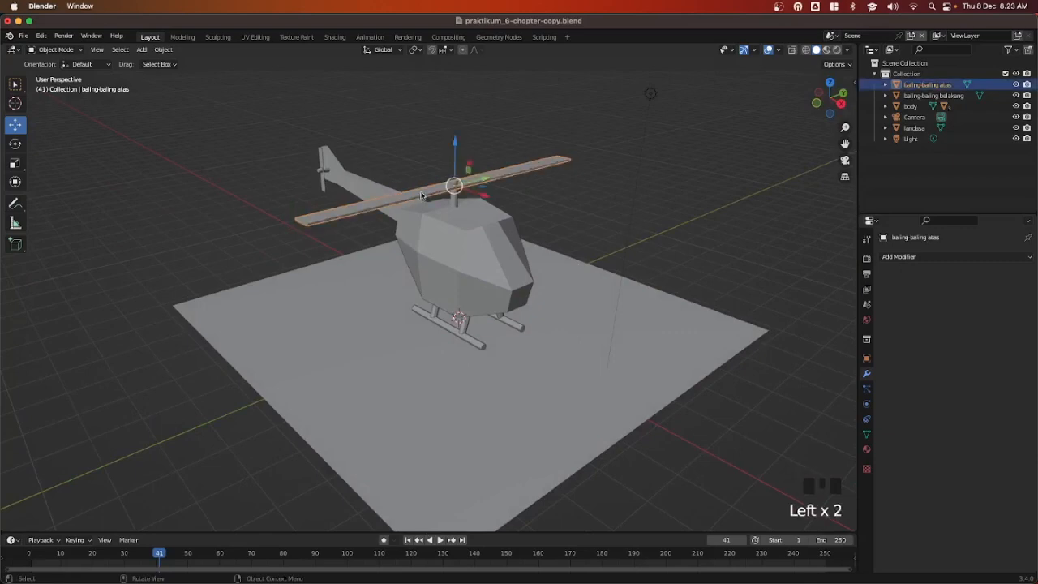
left_click(473, 249, "shift")
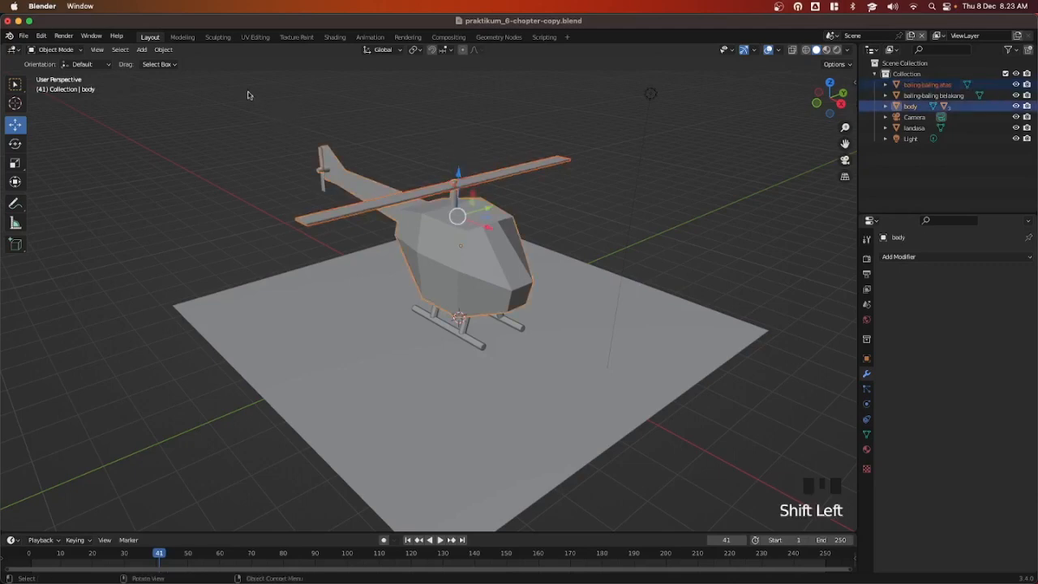
left_click(164, 50)
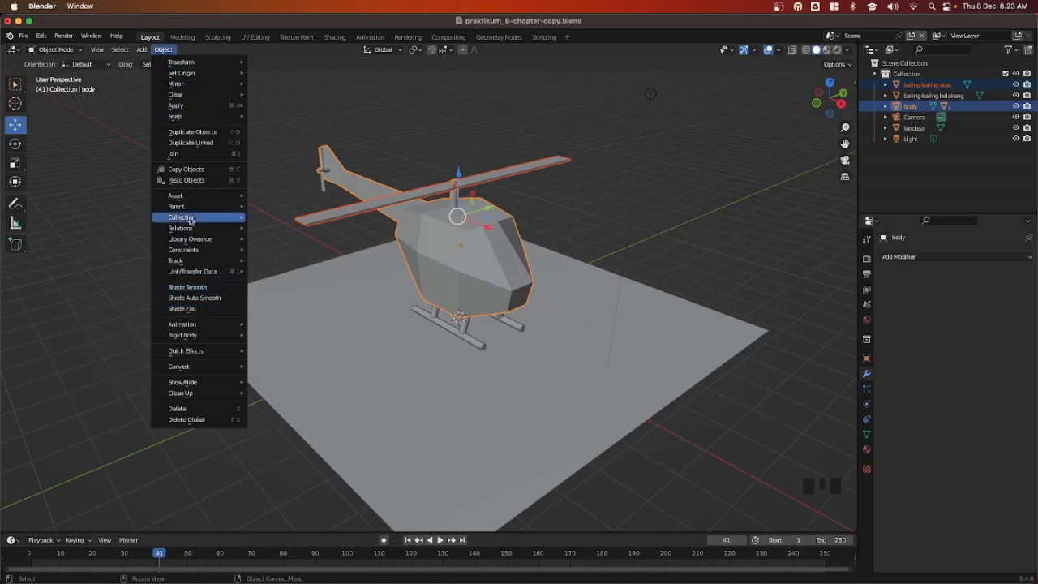
mouse_move(198, 209)
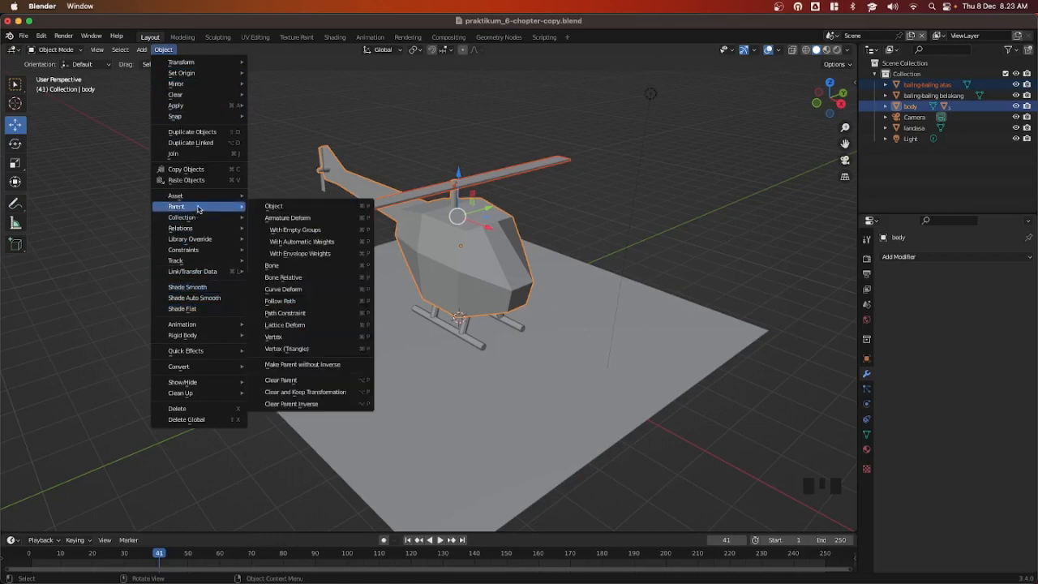
left_click(275, 207)
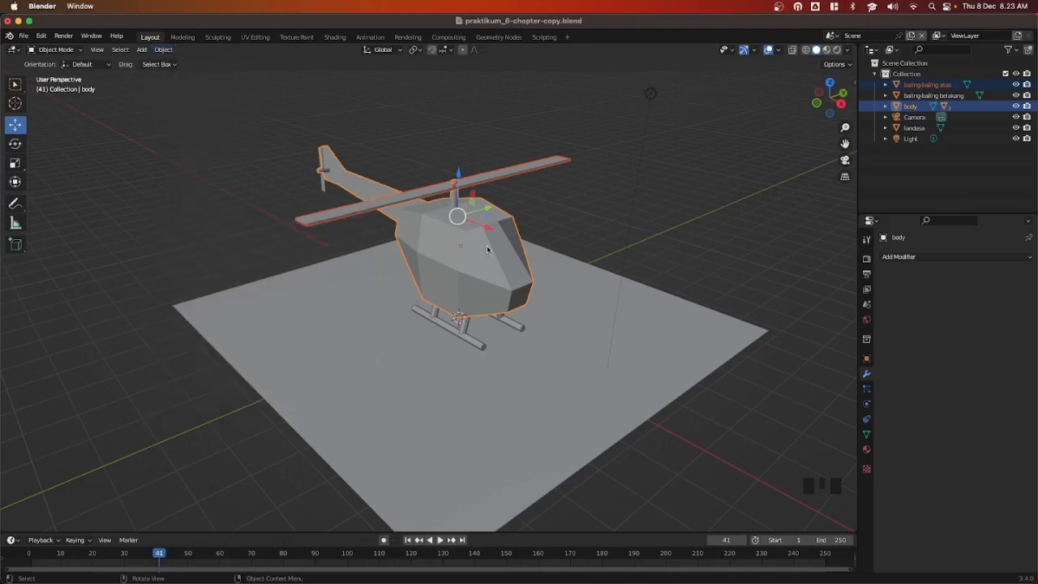
right_click(457, 247)
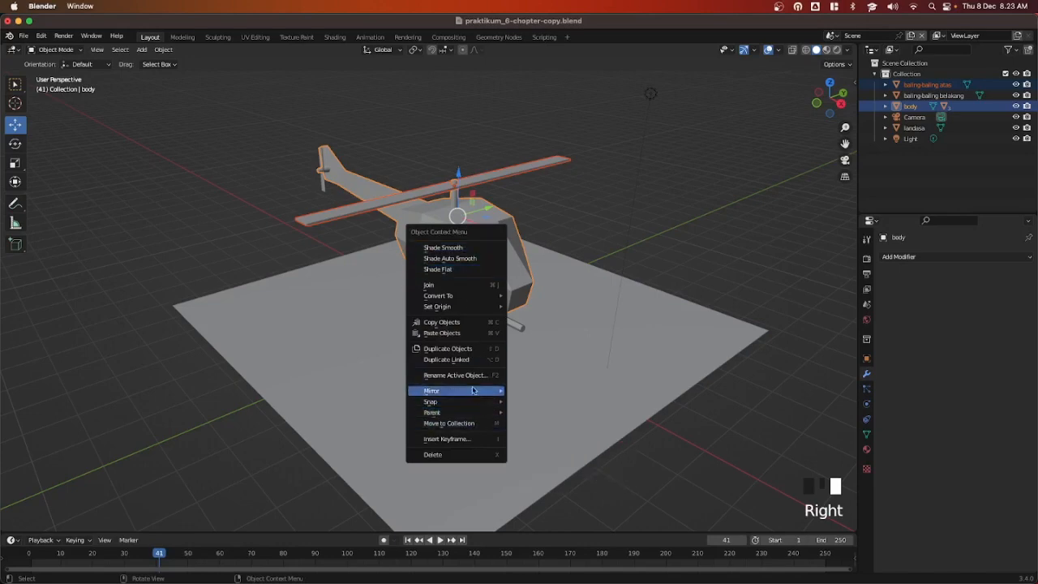
mouse_move(475, 415)
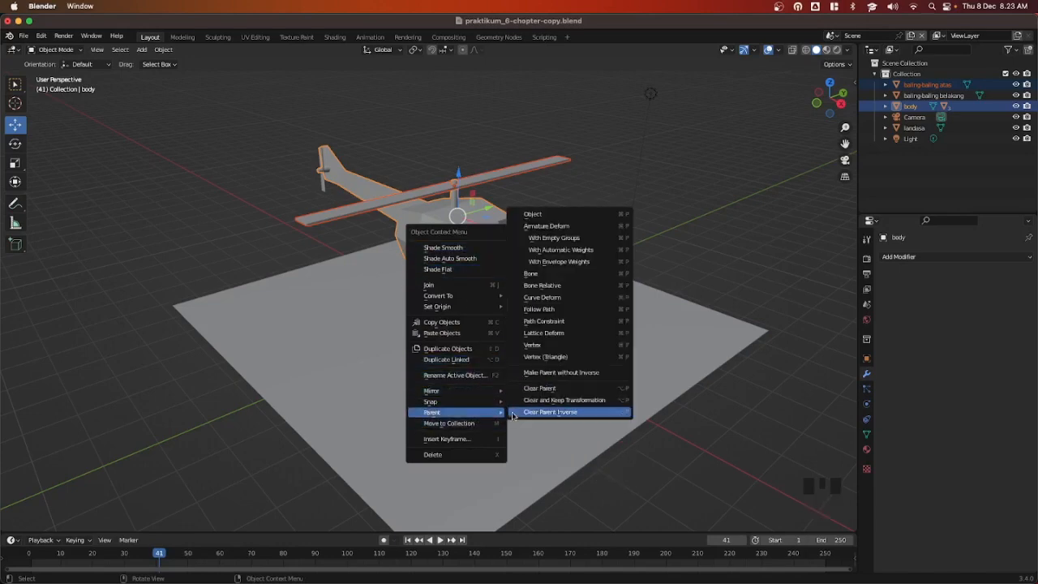
left_click(535, 215)
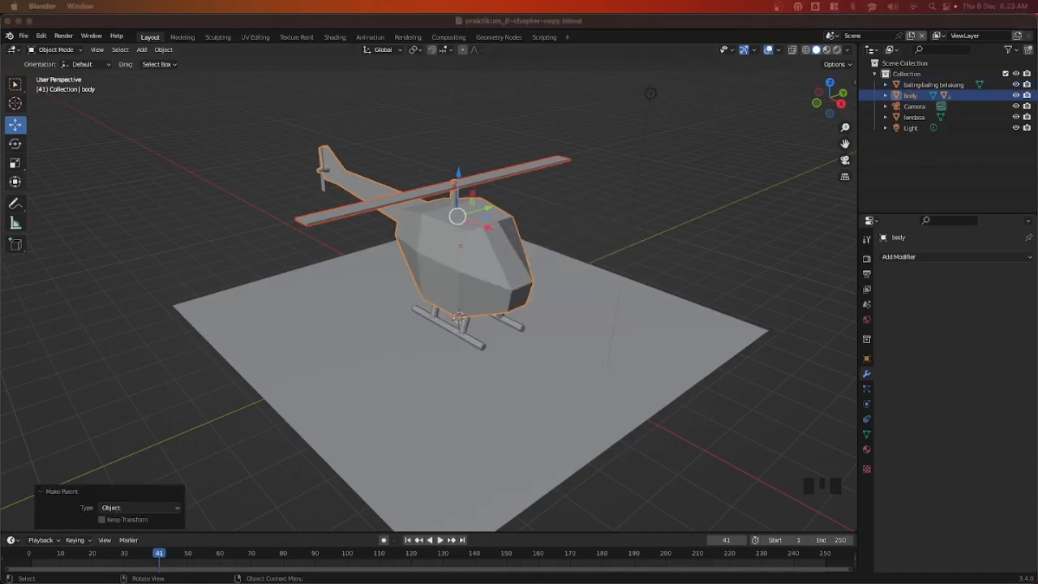
Try grabbing the helicopter body to check whether the main rotor follows it, and cancel the move
left_click(405, 359)
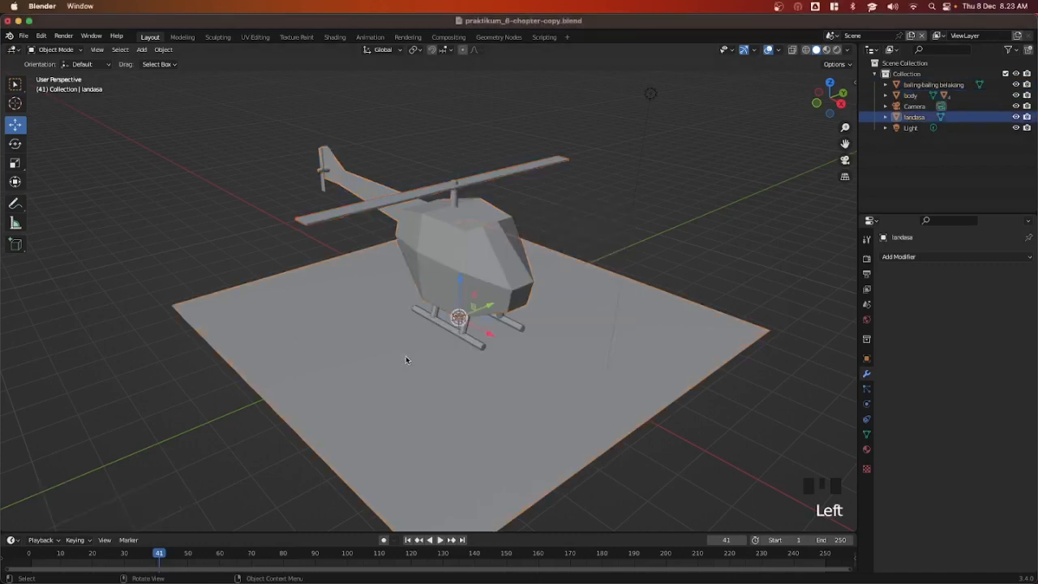
left_click(462, 271)
key("g")
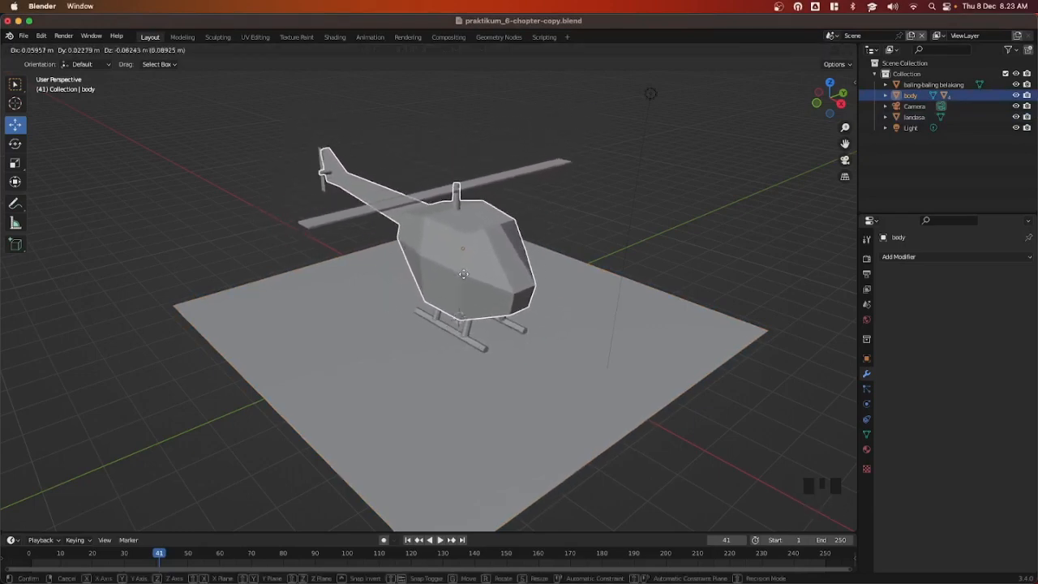
left_click(466, 267)
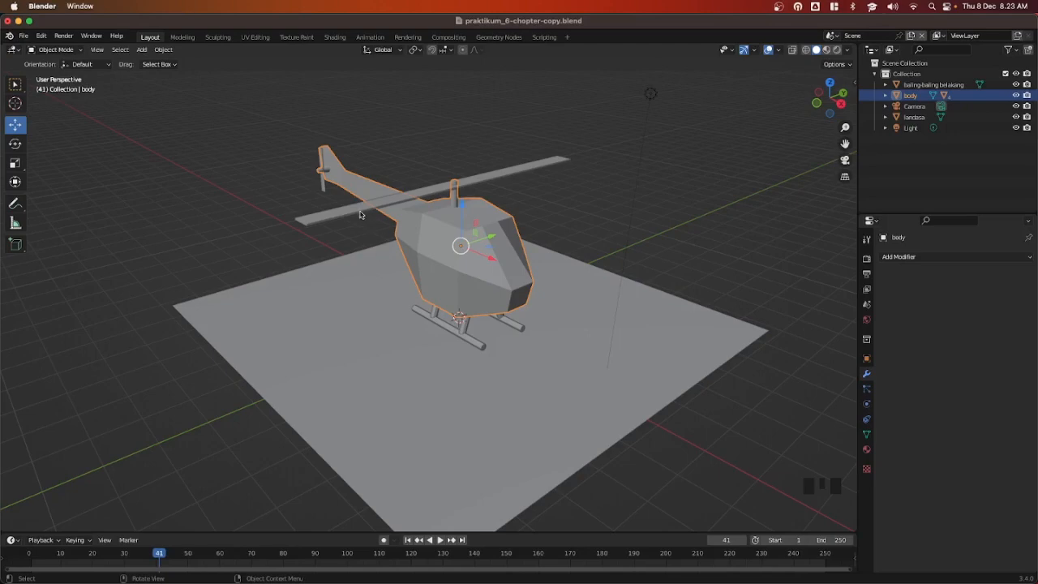
Parent the tail rotor "baling-baling belakang" to the helicopter "body" with the Object parent type
left_click(323, 186)
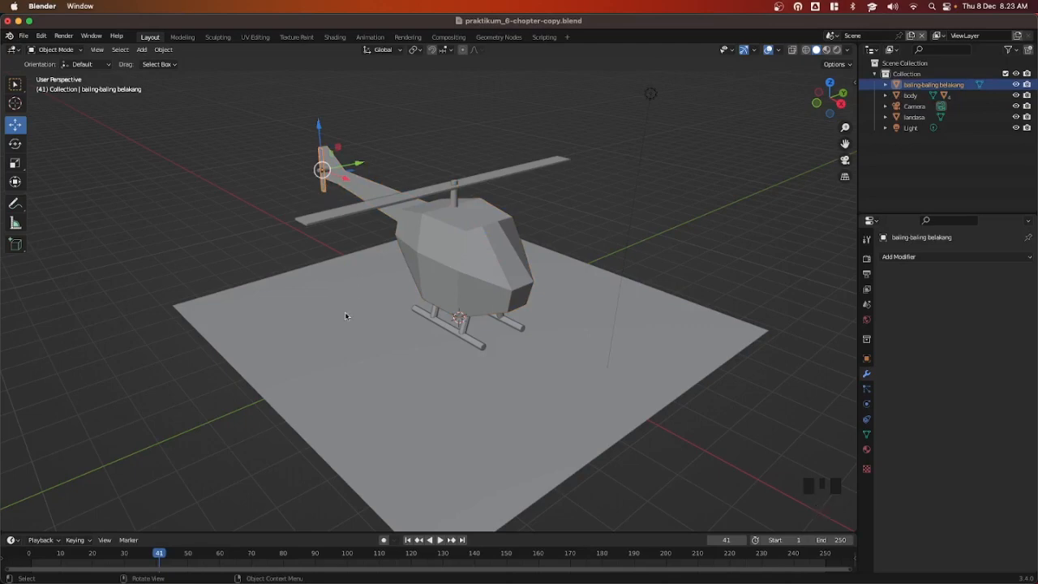
left_click(345, 316, "shift")
left_click(322, 186, "shift")
left_click(433, 225, "shift")
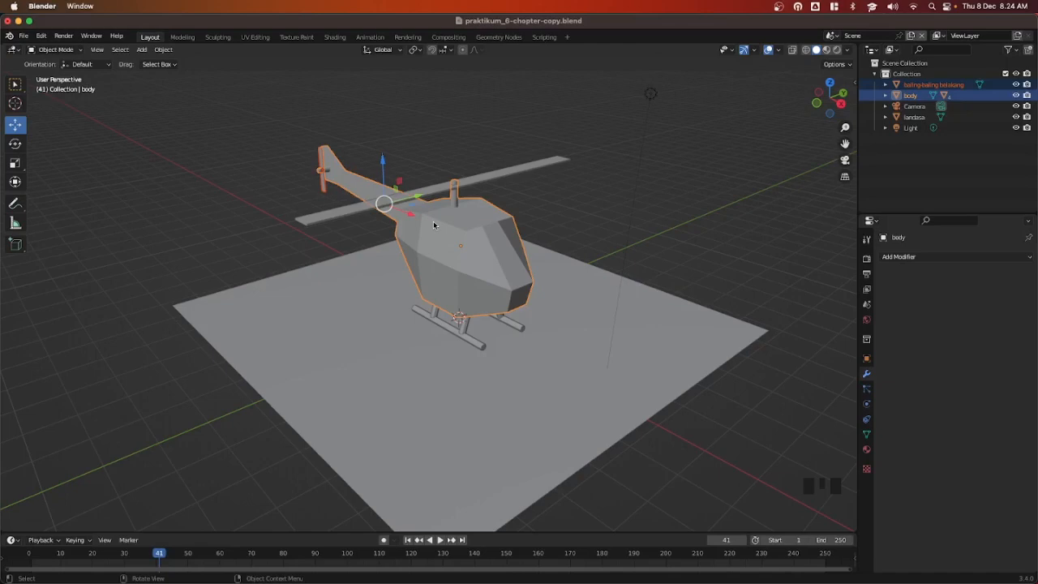
key("super+p")
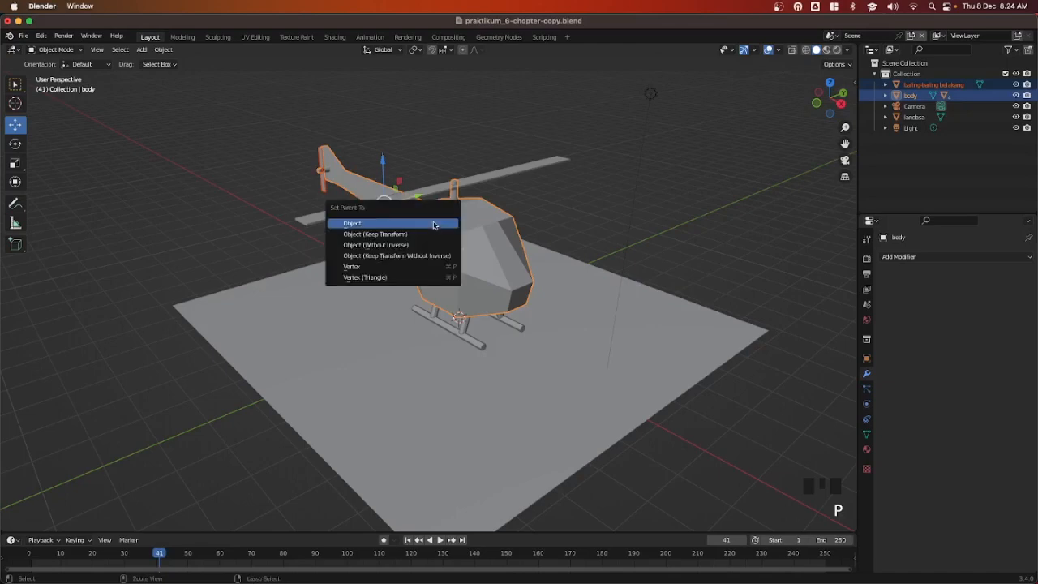
left_click(434, 225)
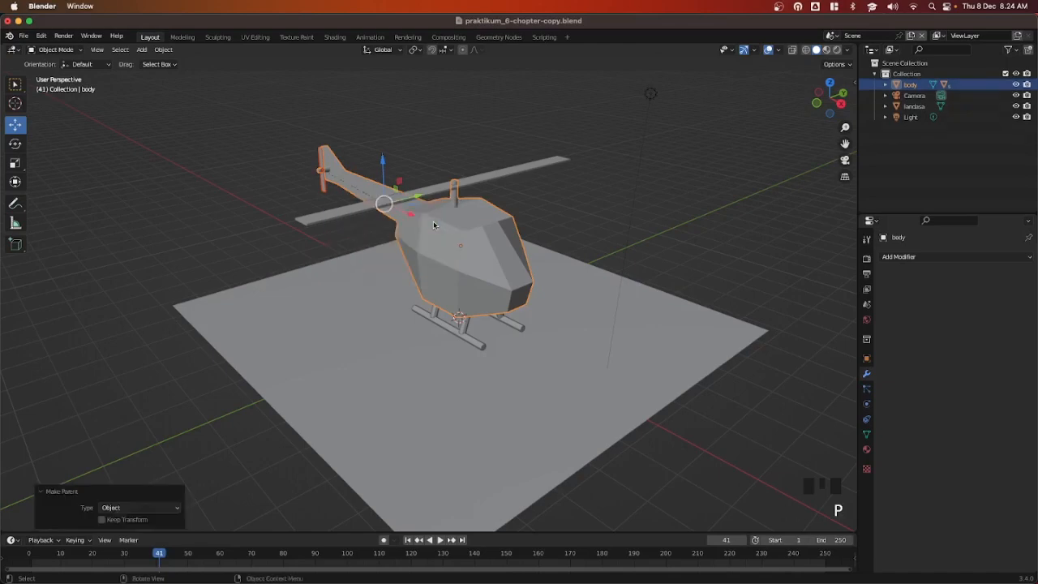
Try moving the helicopter body about -0.13 m along Z to check that its parented rotors follow, and undo the move
left_click(427, 329)
left_click(455, 258)
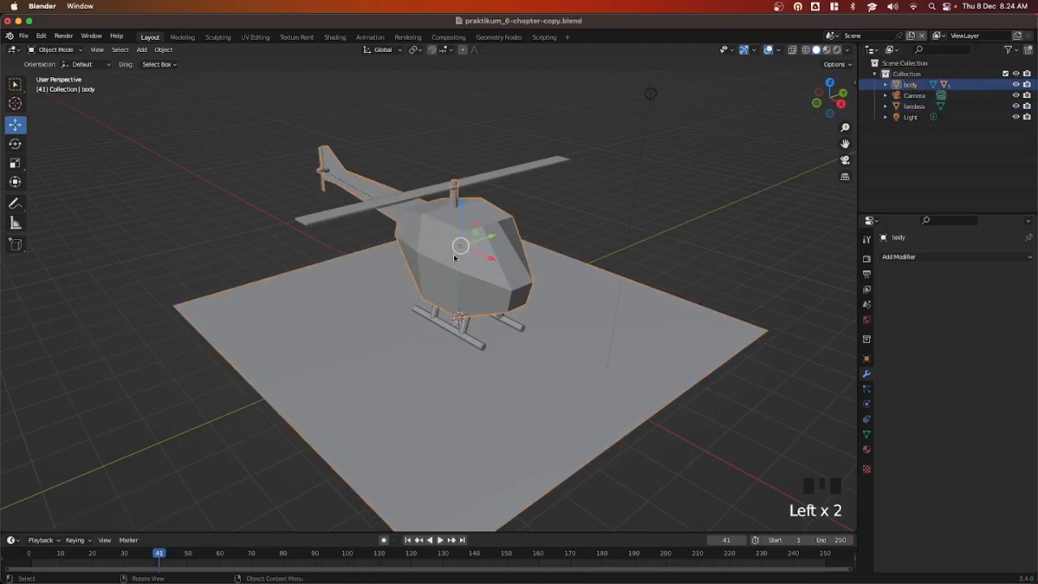
key("g")
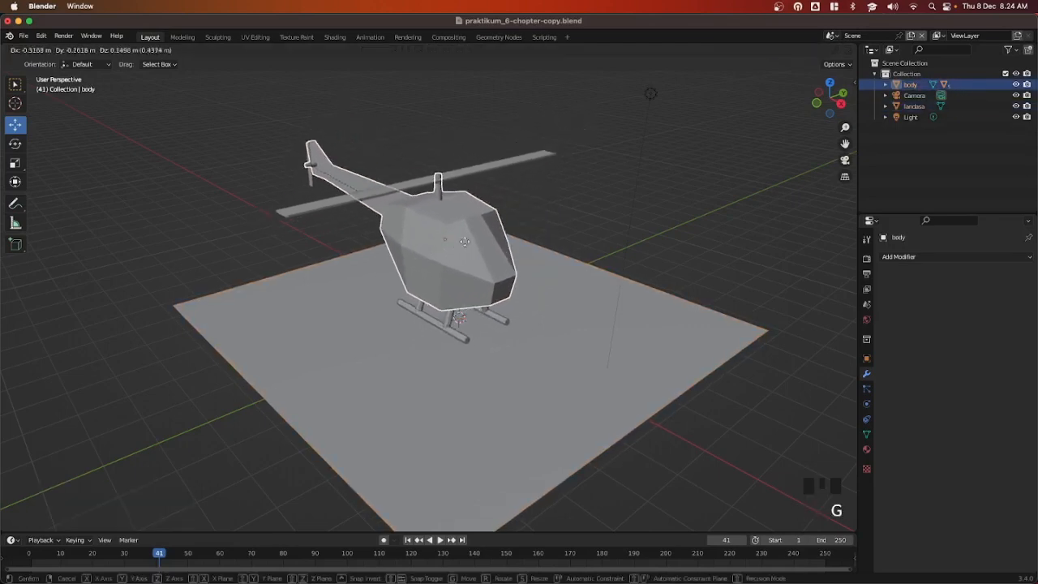
key("z")
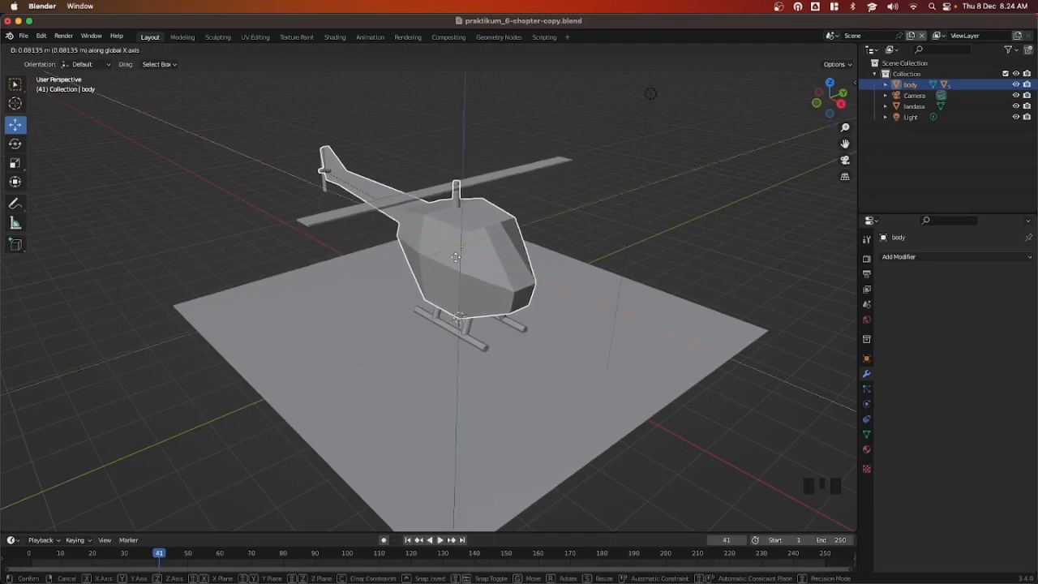
left_click(414, 264)
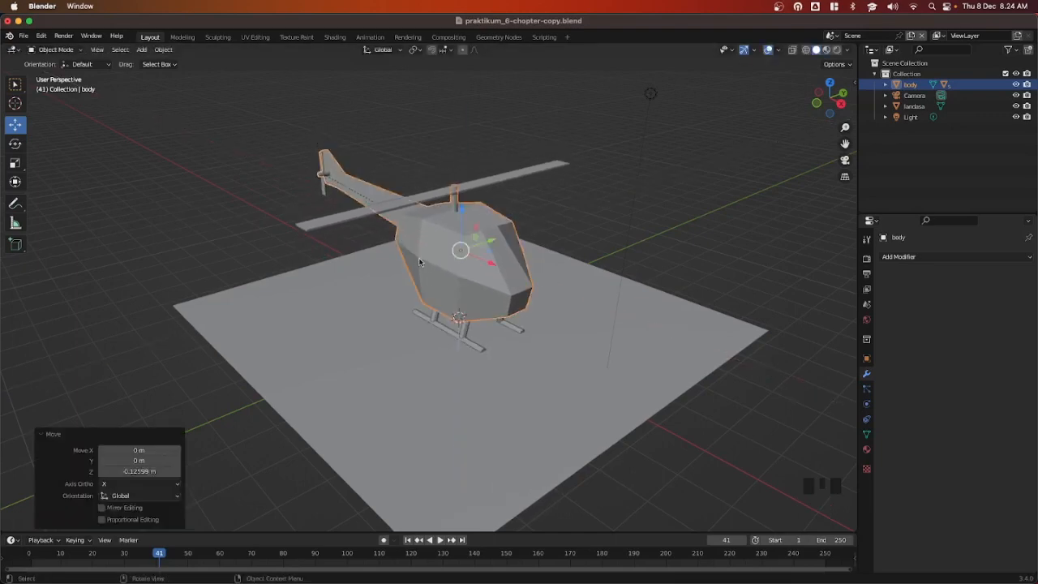
middle_click_drag(414, 264, 408, 294)
right_click(503, 272)
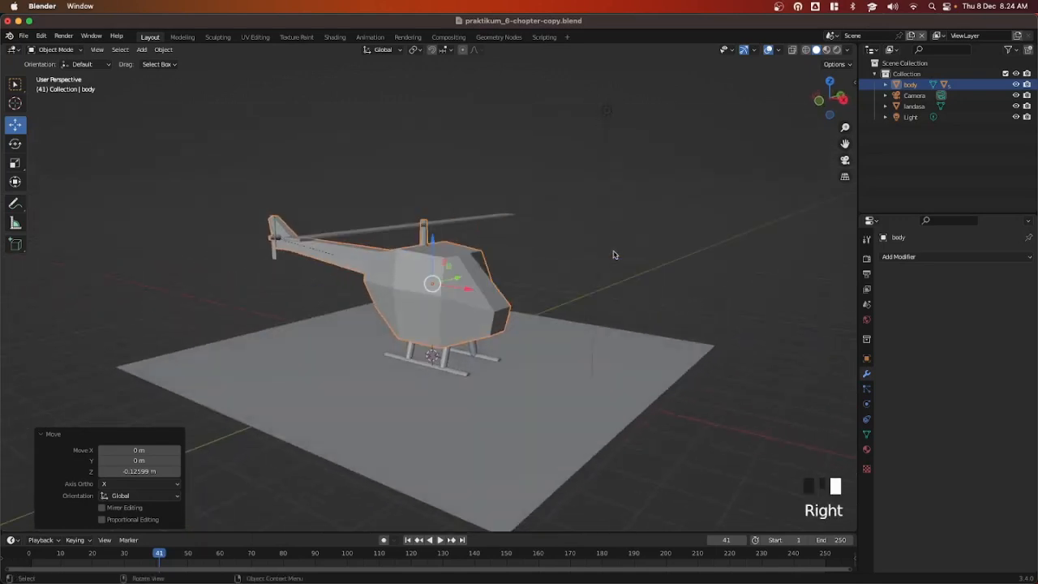
key("super+z")
left_click(593, 270)
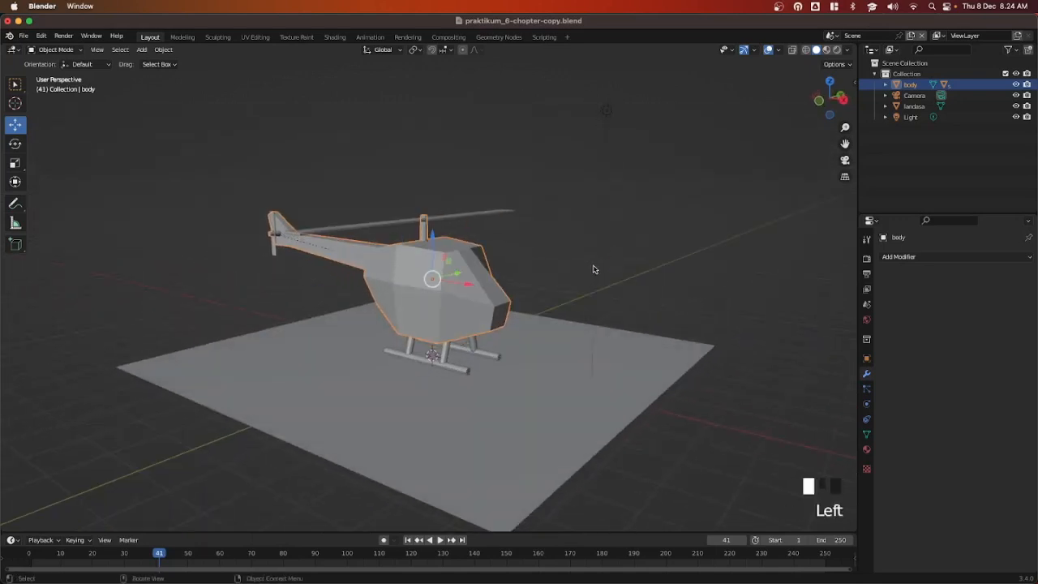
left_click(474, 290)
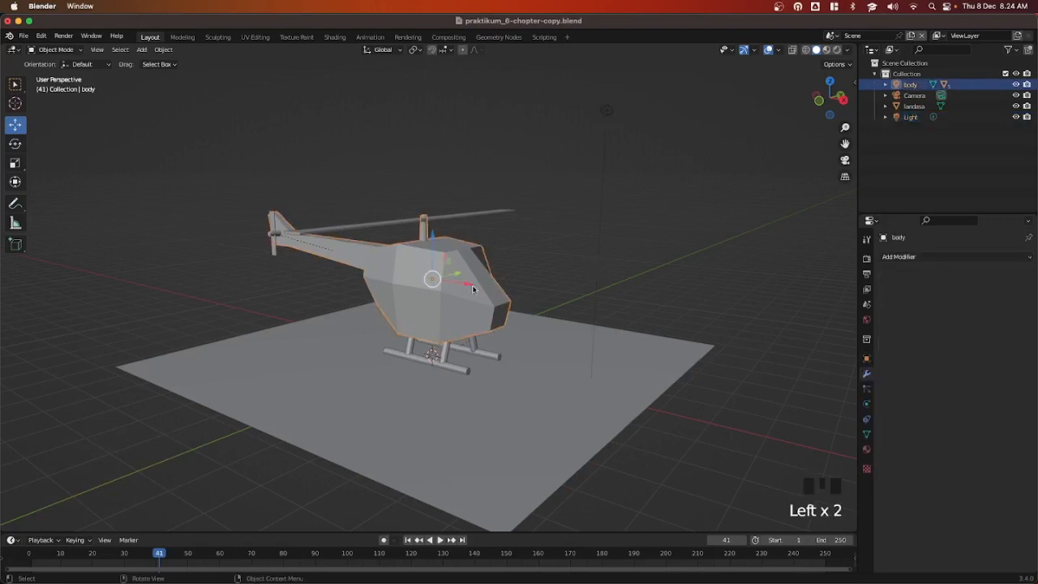
Try grabbing the main rotor "baling-baling atas" on its own to check how the child moves relative to the body, cancelling each move
middle_click_drag(544, 300, 500, 336)
middle_click_drag(531, 278, 568, 341)
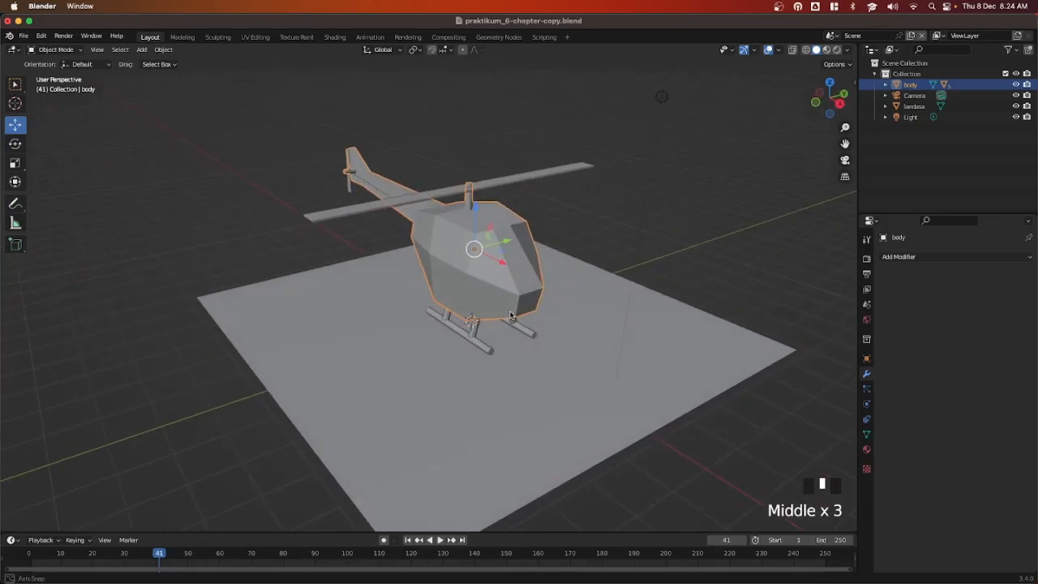
left_click(368, 288)
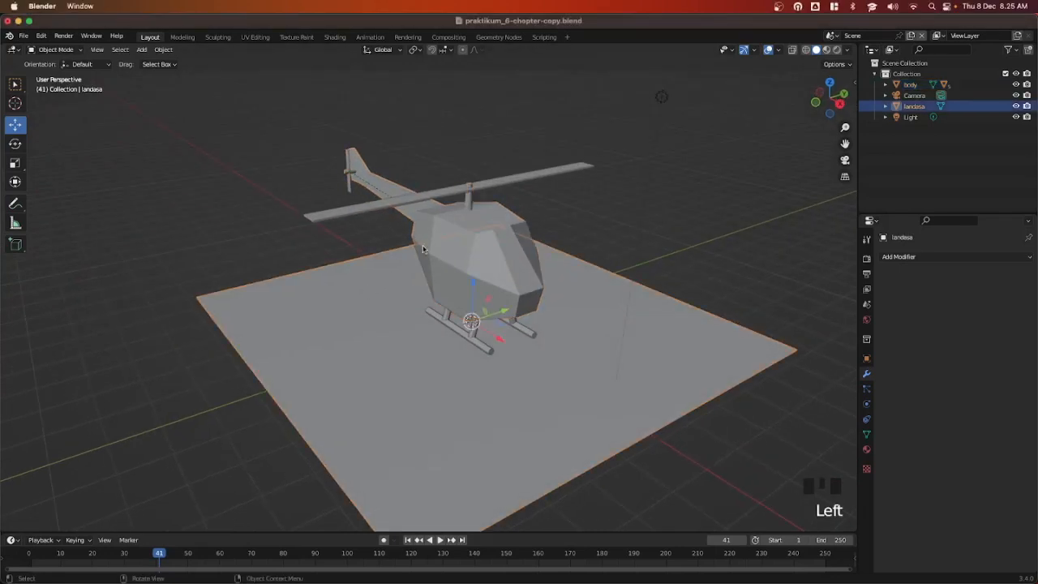
left_click(452, 247, "shift")
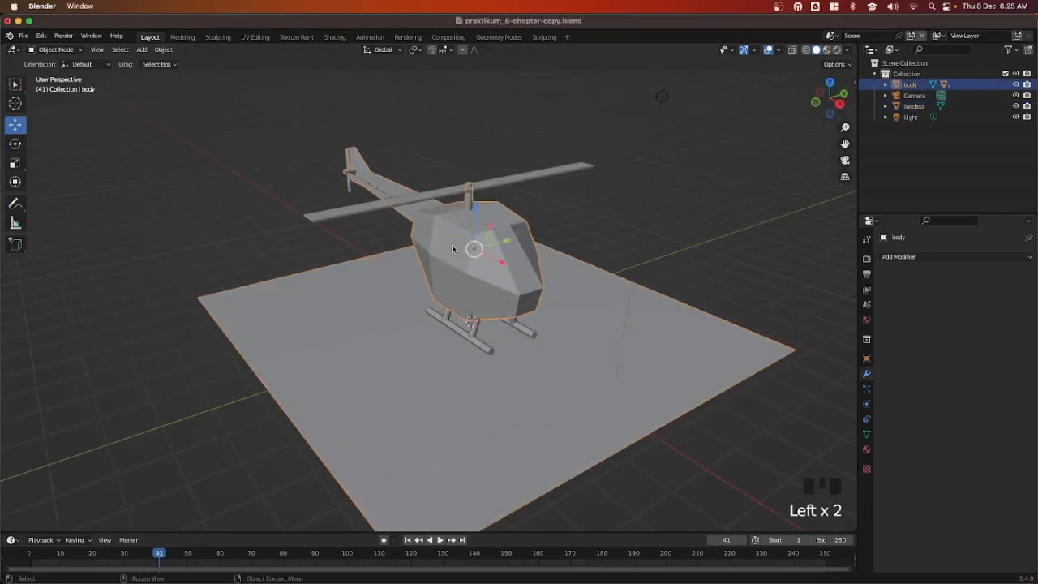
left_click(368, 209, "shift")
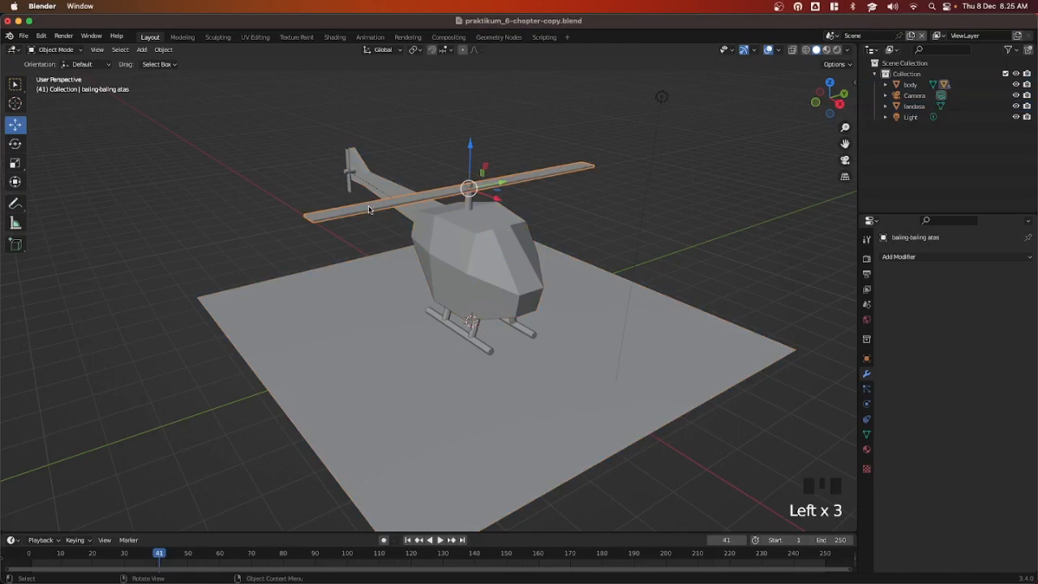
key("g")
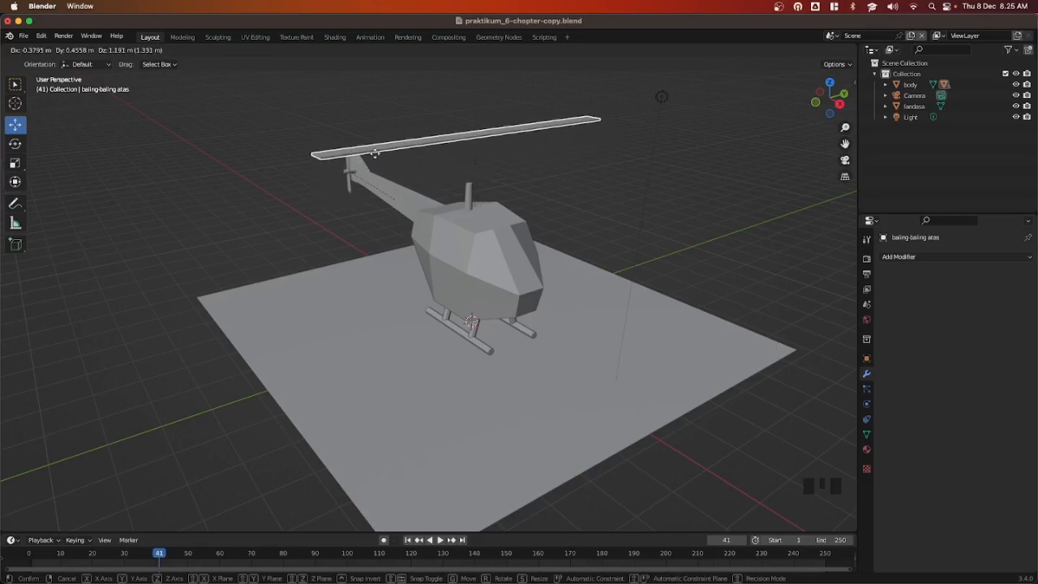
right_click(375, 153)
scroll(392, 161, "up", 9)
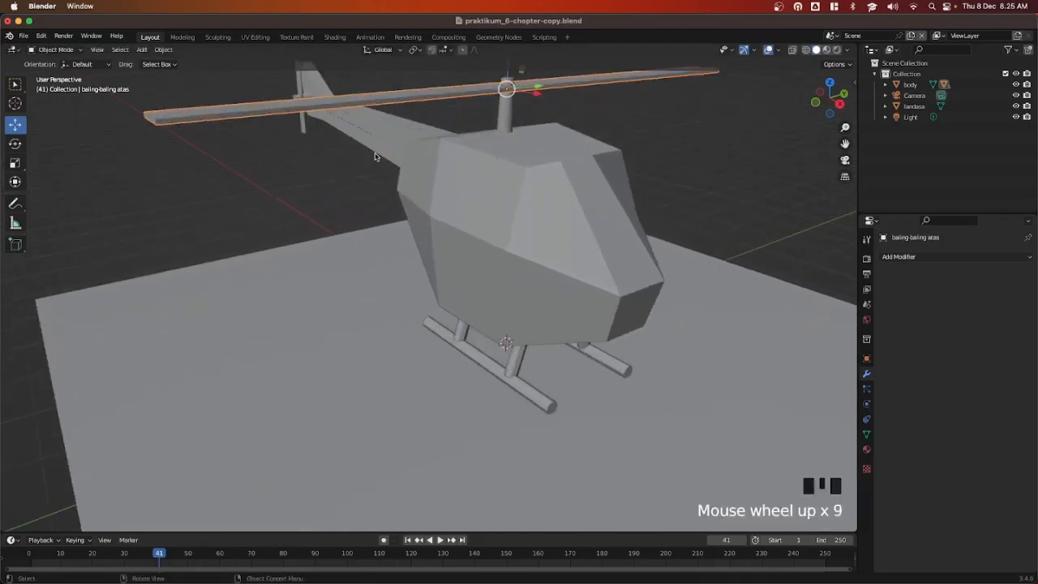
middle_click_drag(412, 175, 400, 219, "shift")
key("g")
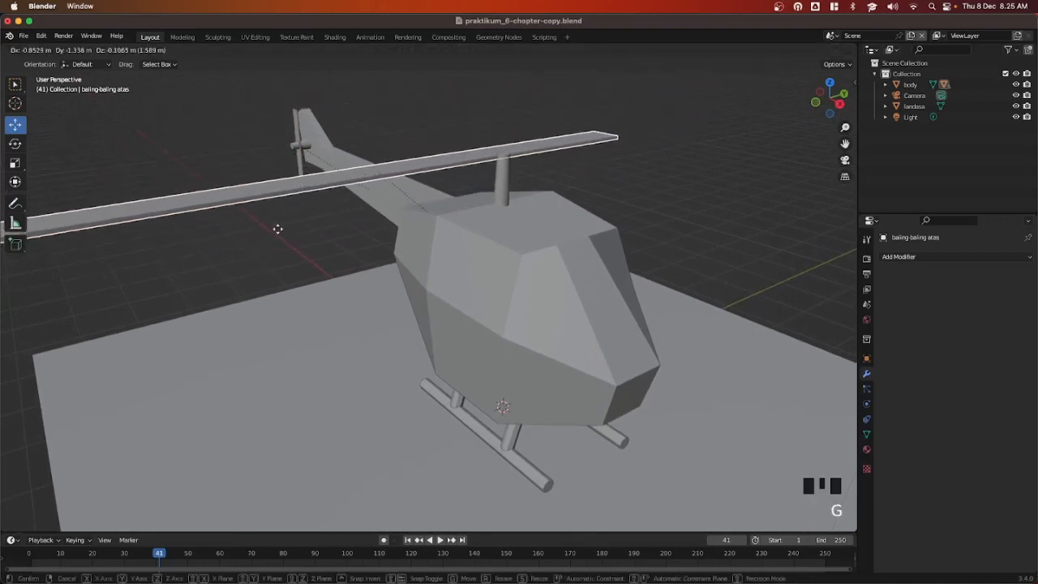
key("Escape")
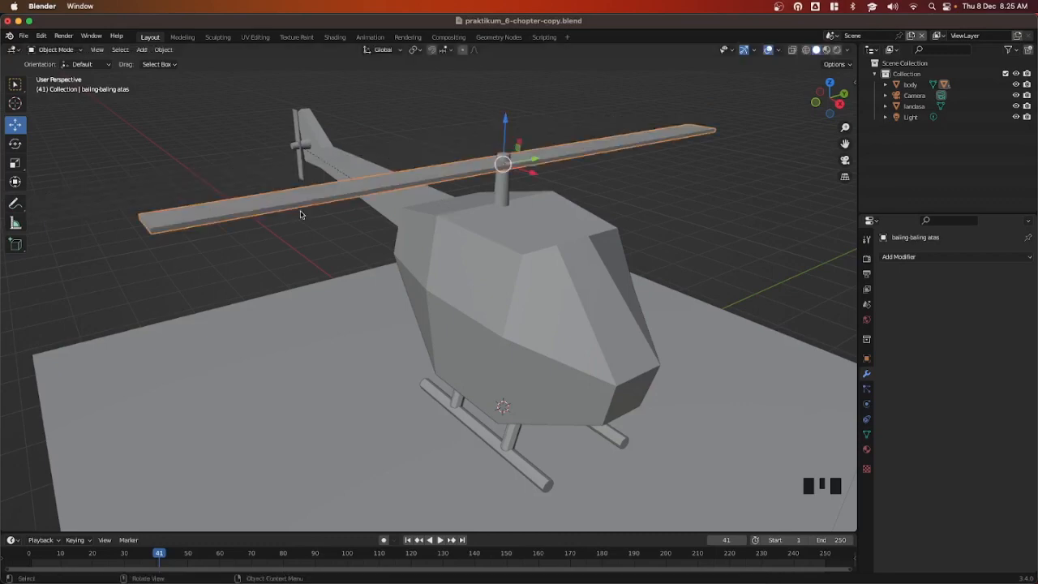
Inspect the rotor's parent relationship in Wireframe and X-ray display with a cancelled test move, and return to opaque Solid shading
left_click(807, 50)
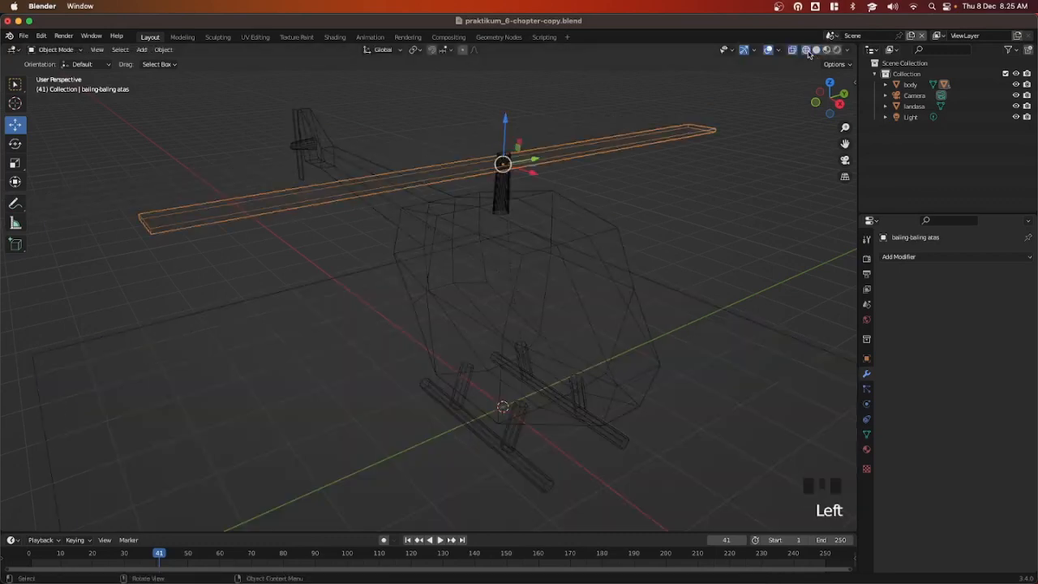
left_click(793, 50)
left_click(816, 51)
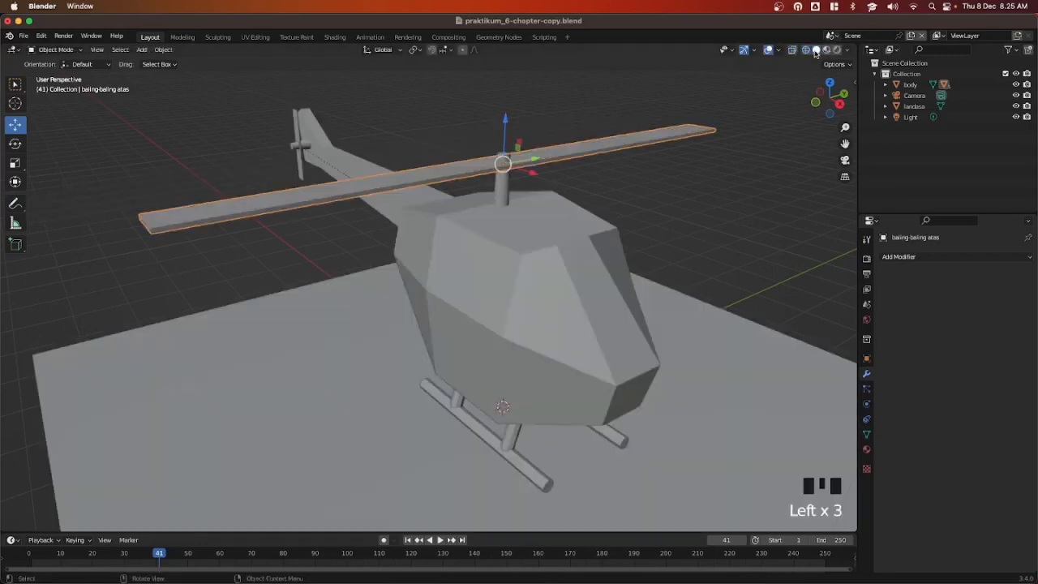
left_click(792, 50)
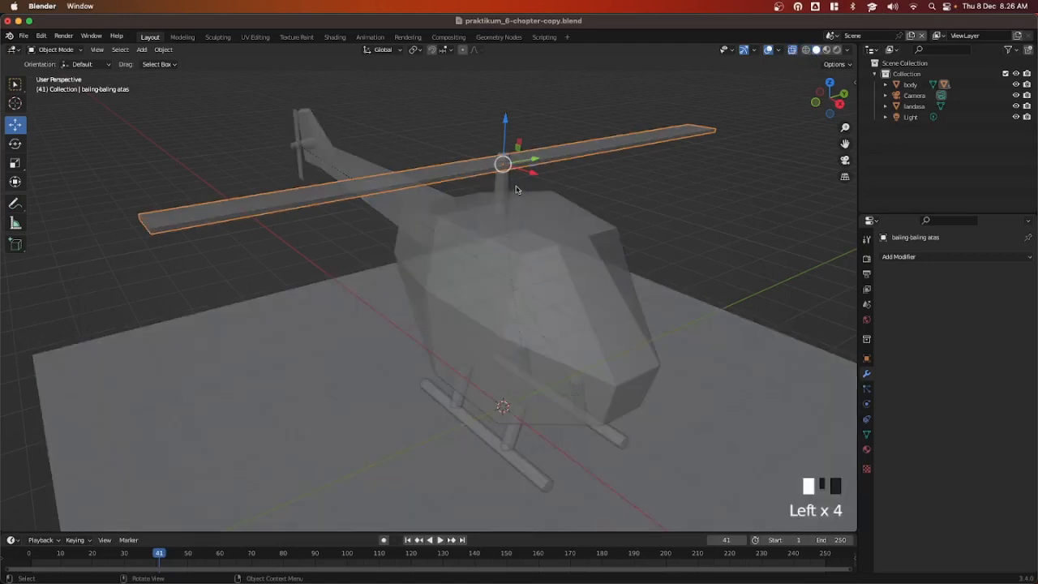
key("g")
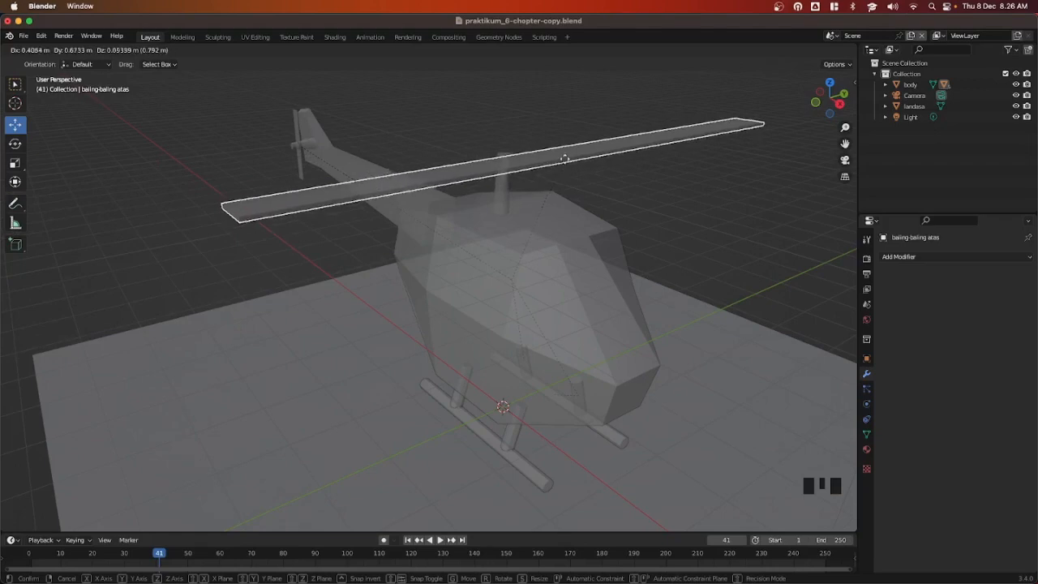
right_click(566, 161)
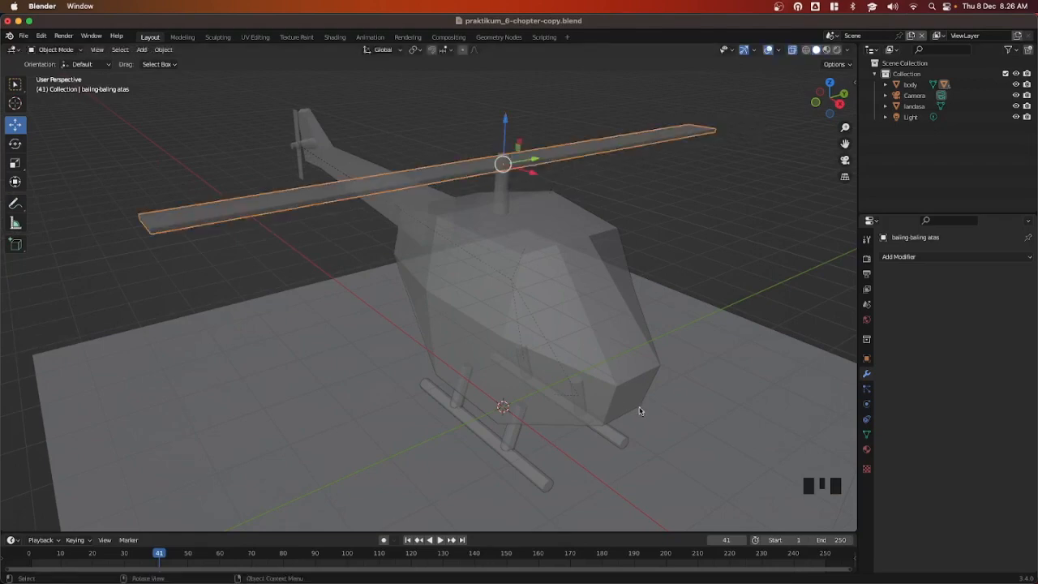
mouse_move(642, 411)
middle_mouse_down()
mouse_move(611, 385)
mouse_move(635, 390)
mouse_move(635, 412)
middle_mouse_up()
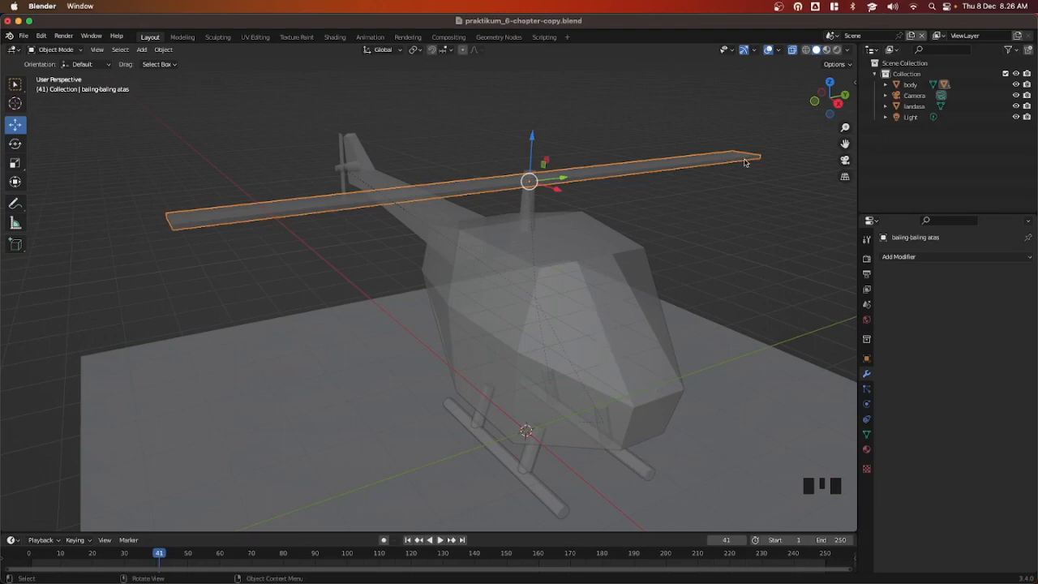
left_click(792, 49)
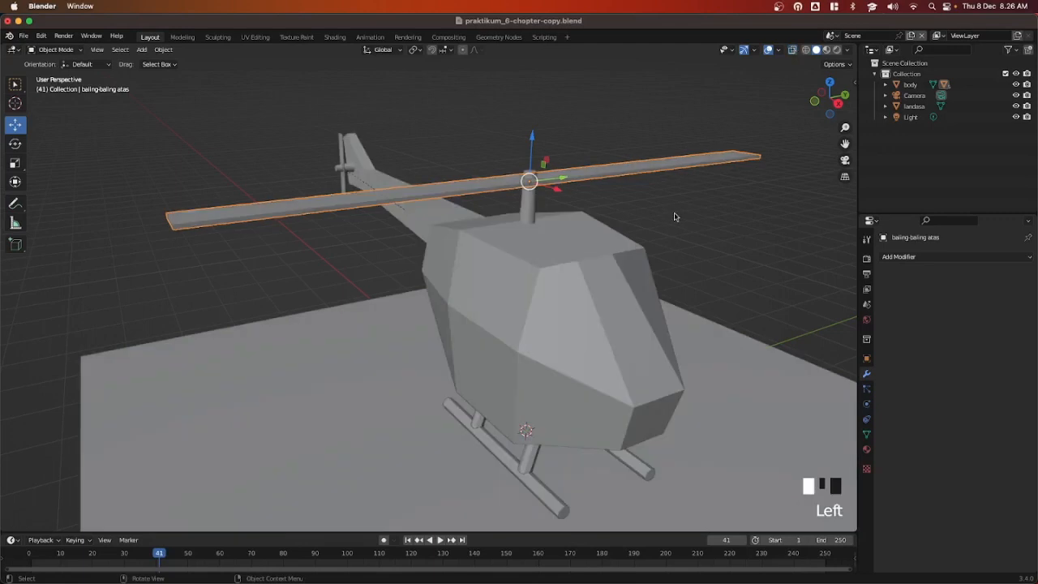
middle_click_drag(696, 234, 635, 216, "shift")
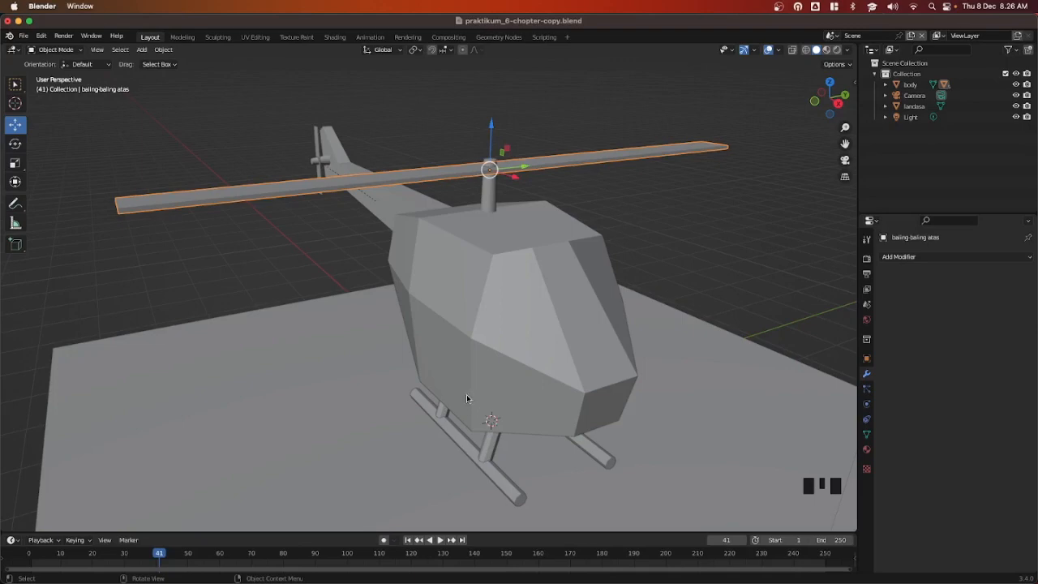
Look at the Animation workspace, return to the Layout workspace, and enlarge the timeline area there
left_click(367, 36)
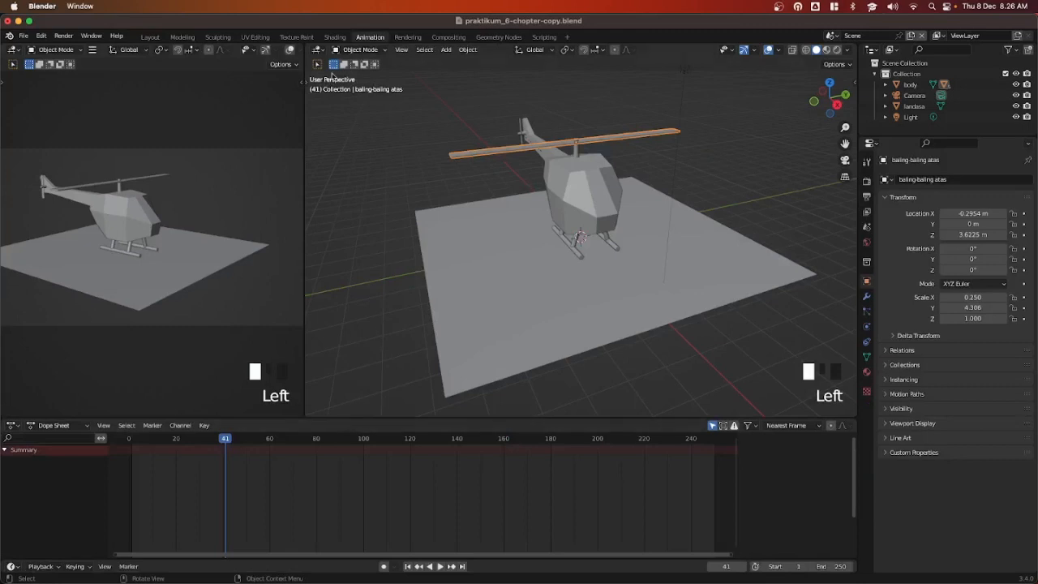
left_click(150, 37)
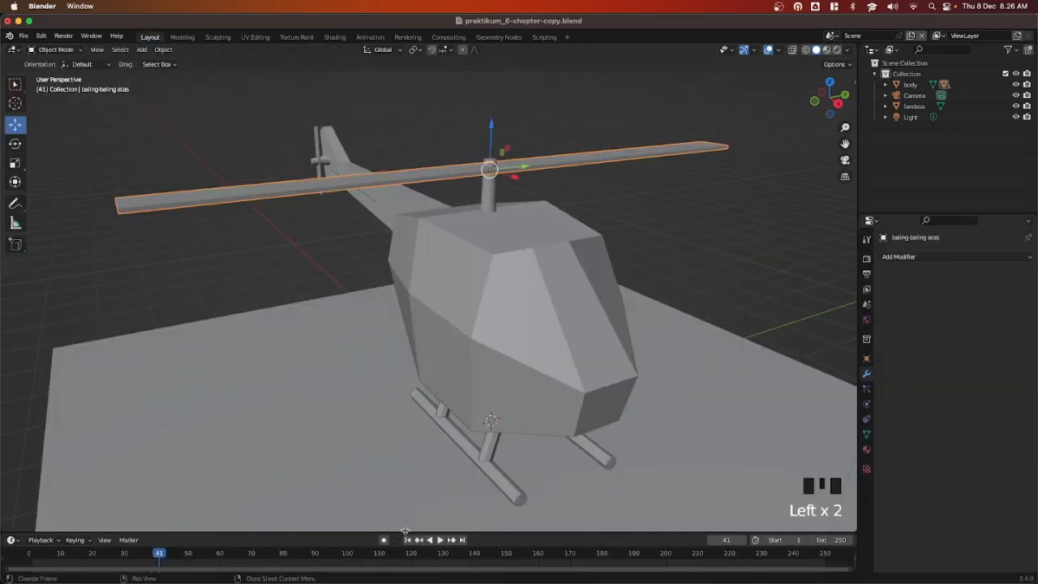
left_click_drag(405, 532, 416, 398)
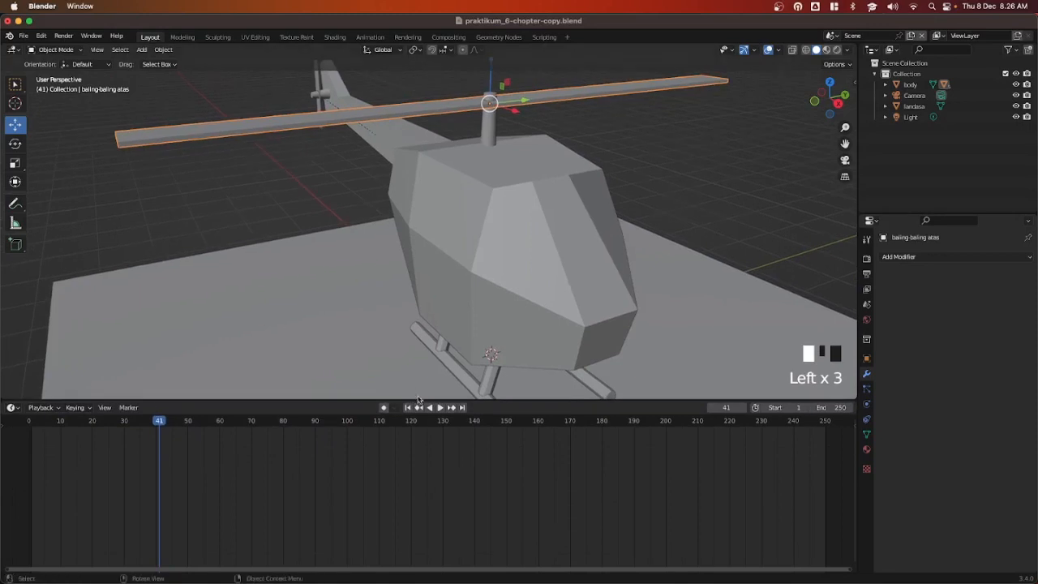
Select the helicopter body, go to frame 0, and show the body's object transform properties
left_click(293, 347)
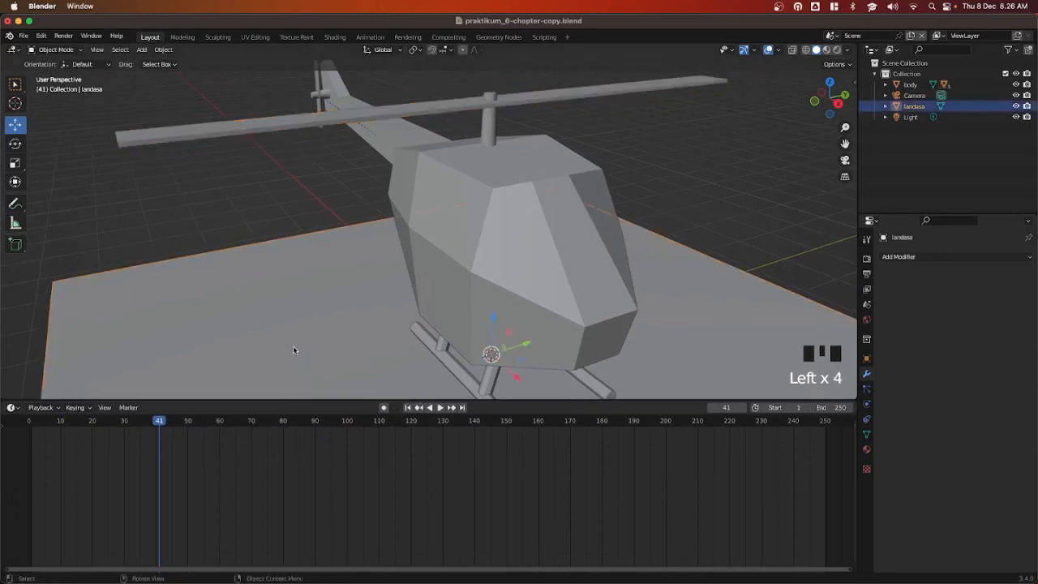
left_click(544, 265)
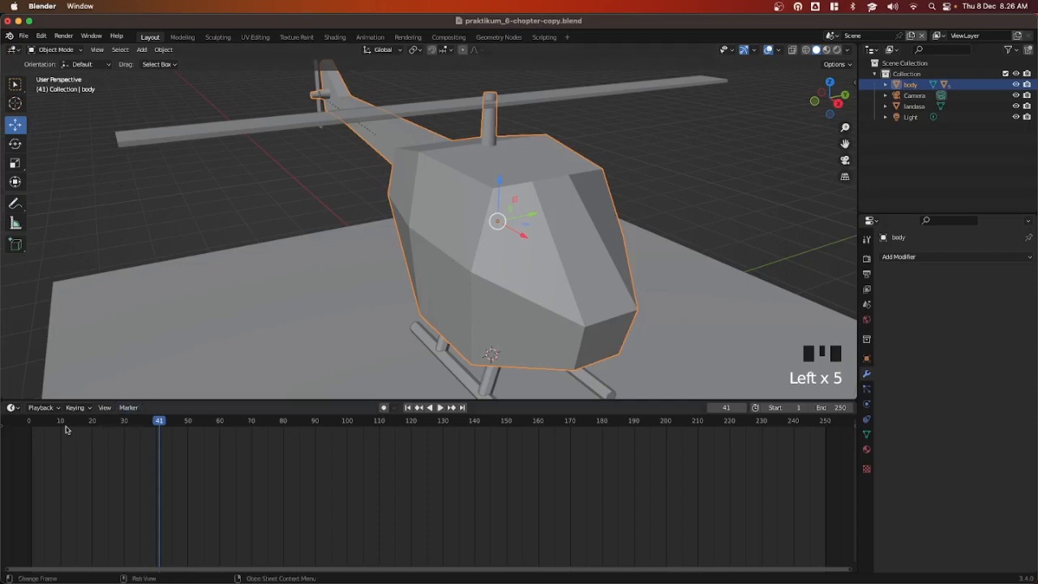
left_click(29, 421)
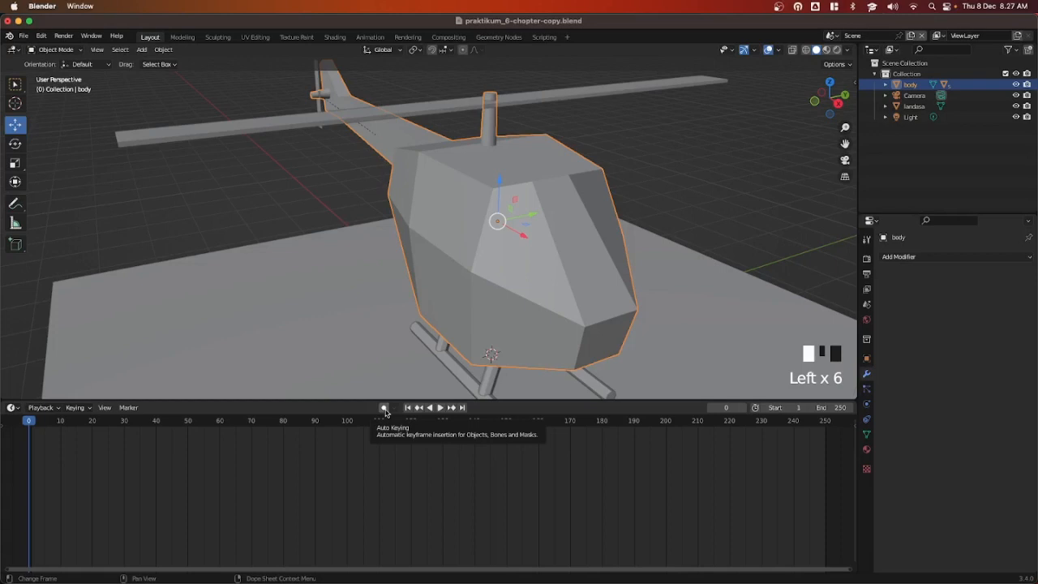
left_click(867, 358)
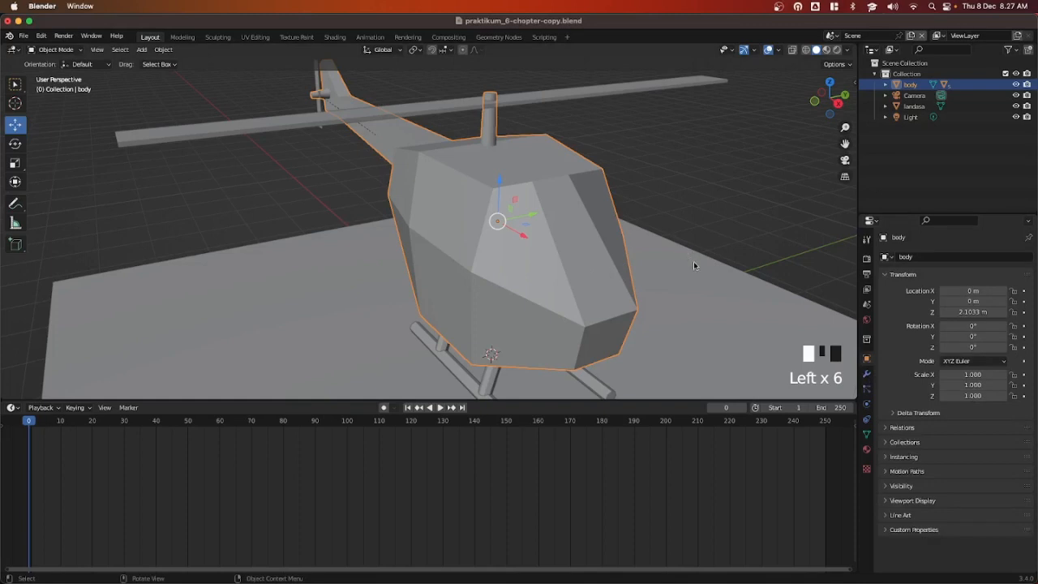
scroll(699, 259, "up", 2)
scroll(699, 259, "down", 7)
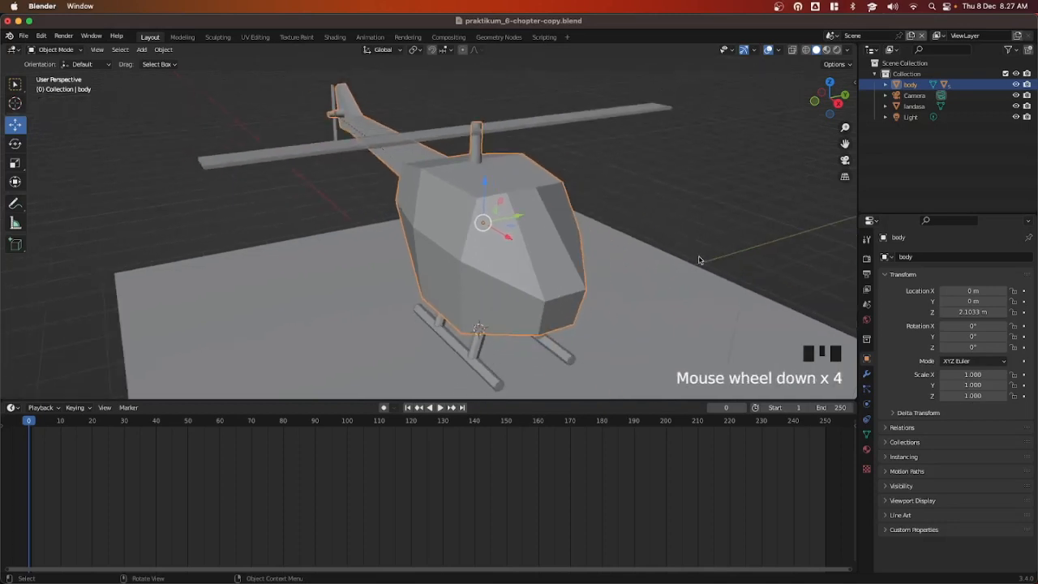
middle_click_drag(699, 260, 699, 260)
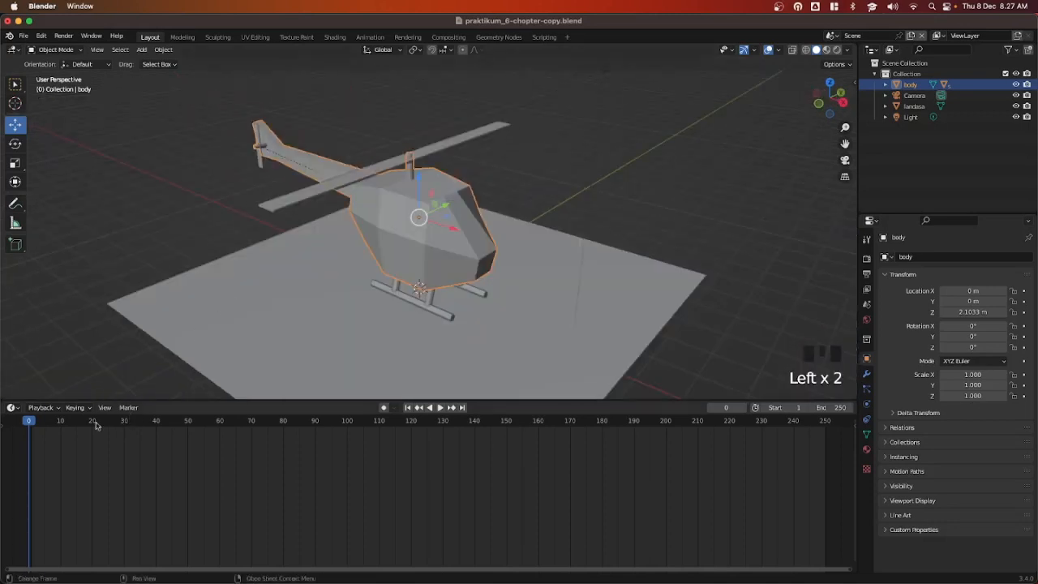
Insert a Location keyframe for the helicopter body at frame 0, and move the current frame to 2
left_click(29, 421)
left_click(419, 241)
key("i")
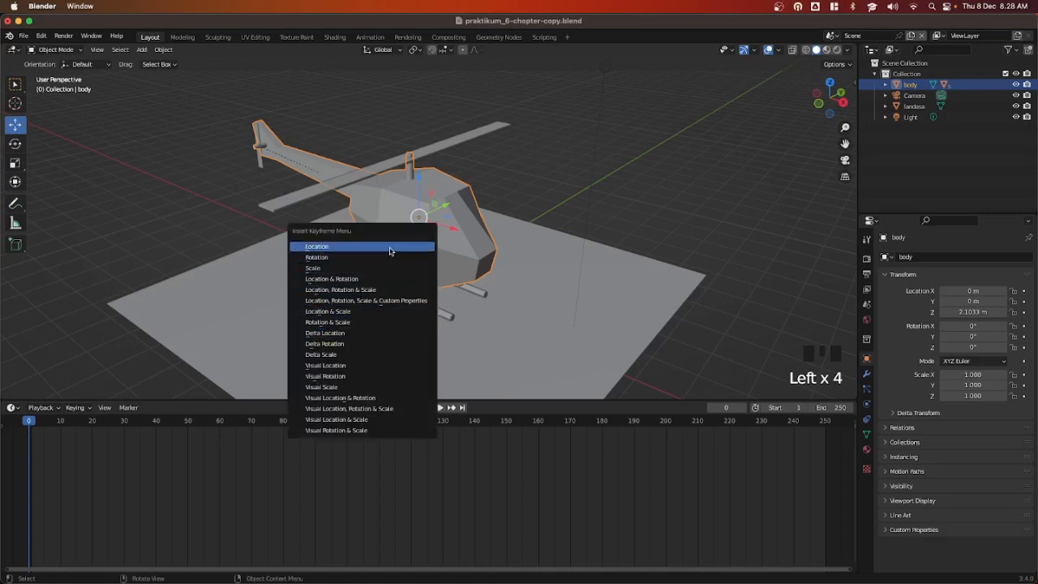
left_click(390, 247)
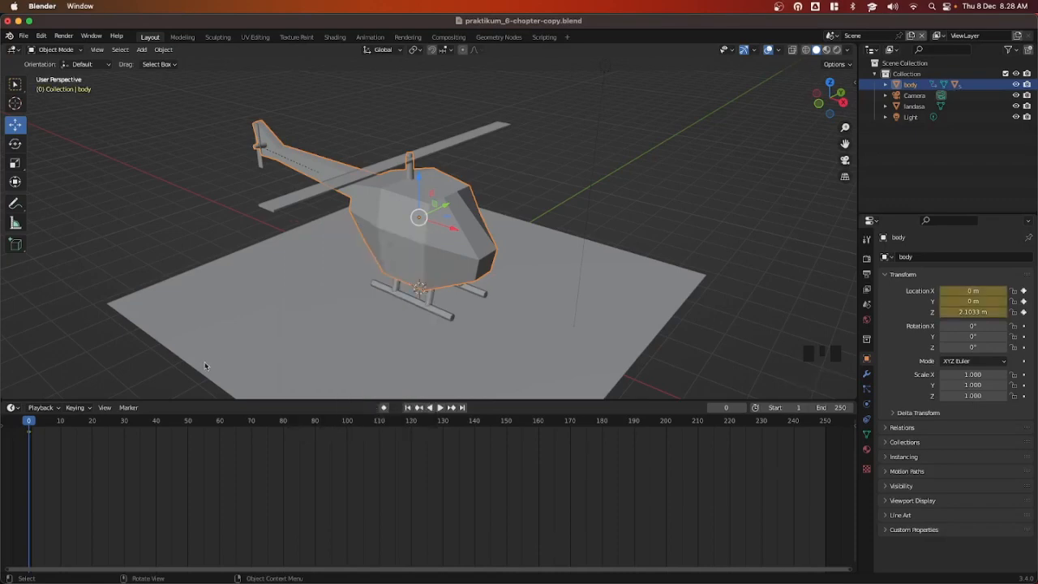
left_click(28, 424)
left_click(29, 422)
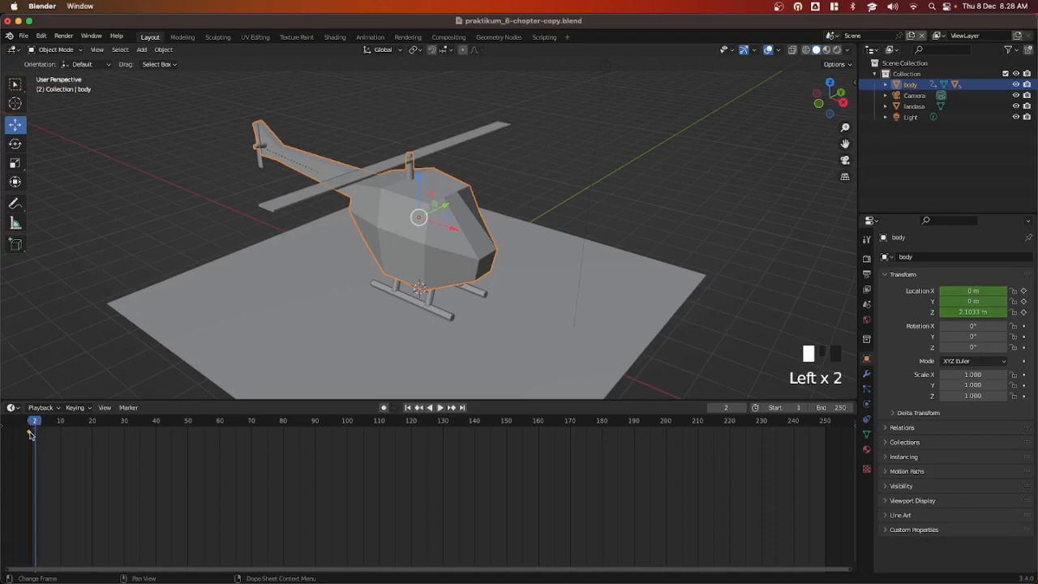
At frame 80, raise the helicopter body to a Z location of 8 m and insert a Location keyframe there
left_click(30, 423)
left_click(28, 422)
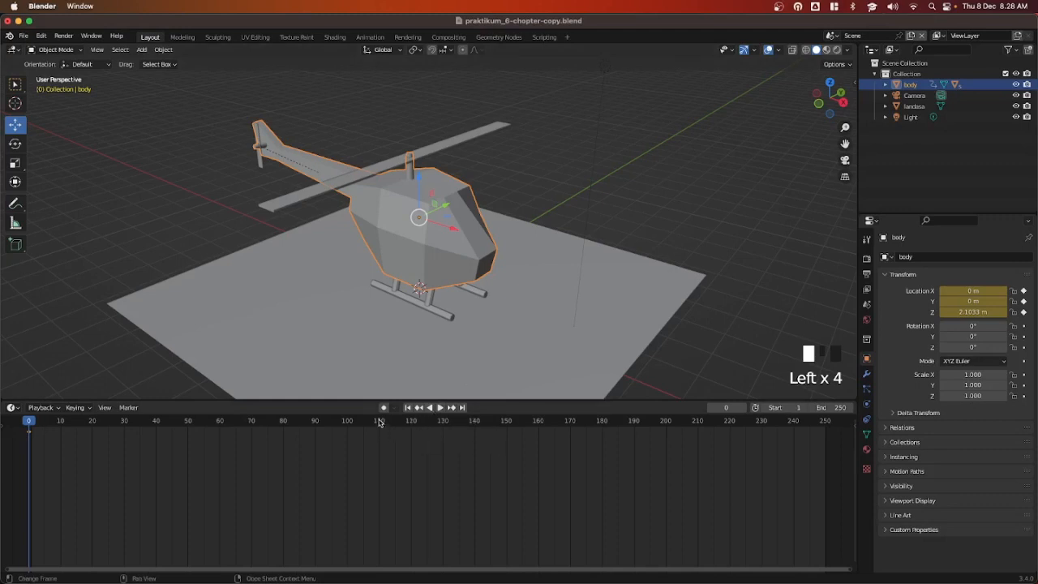
left_click(284, 421)
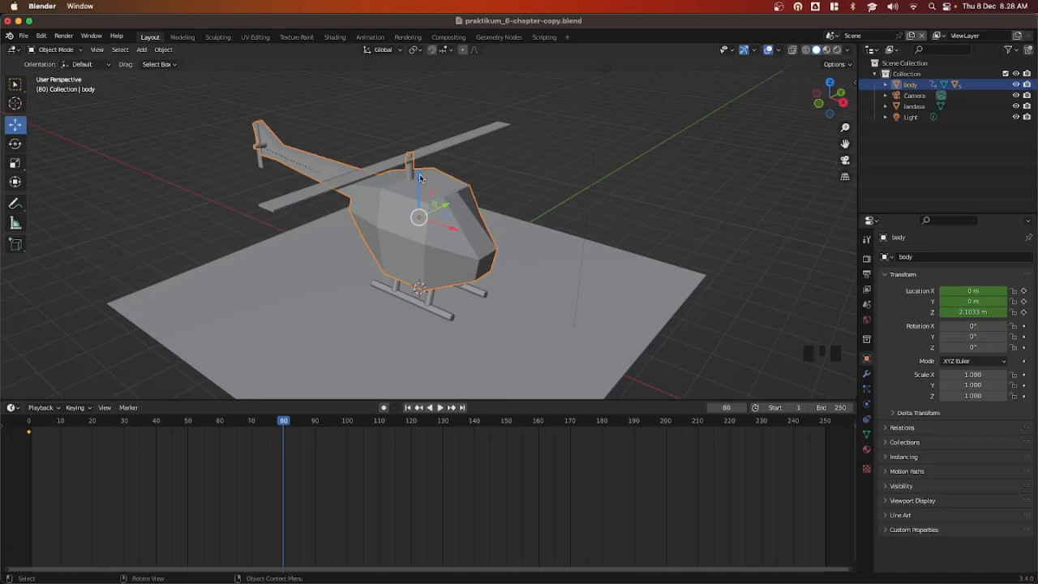
key("Left")
left_click_drag(420, 180, 422, 113)
left_click(962, 313)
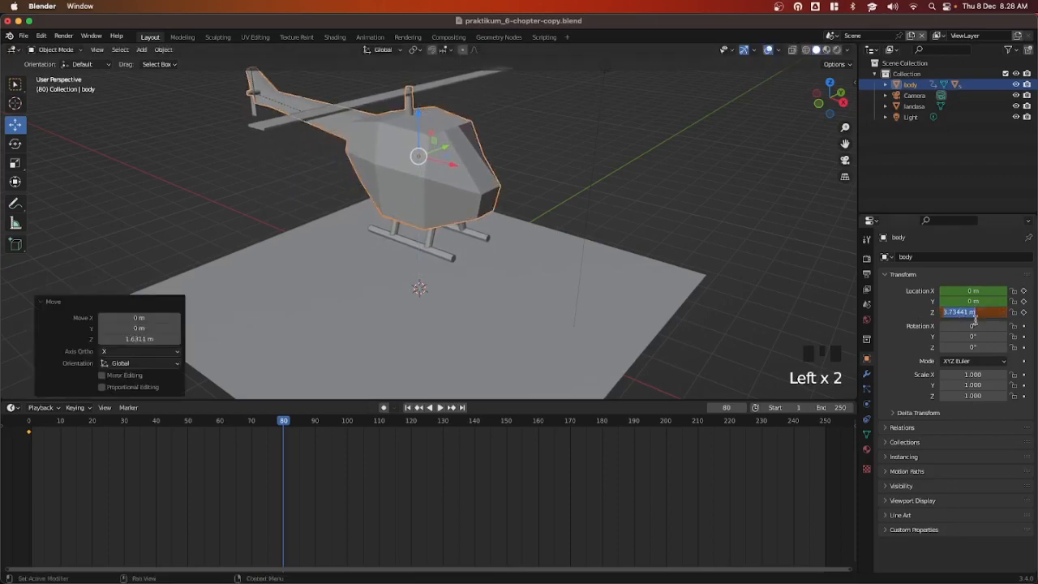
type("8")
key("Return")
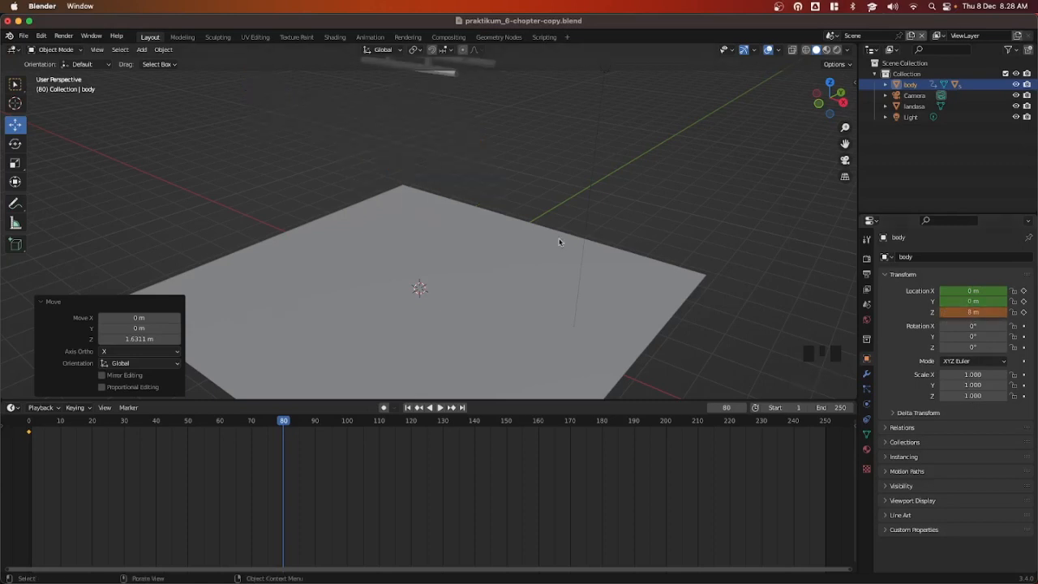
scroll(559, 242, "down", 5)
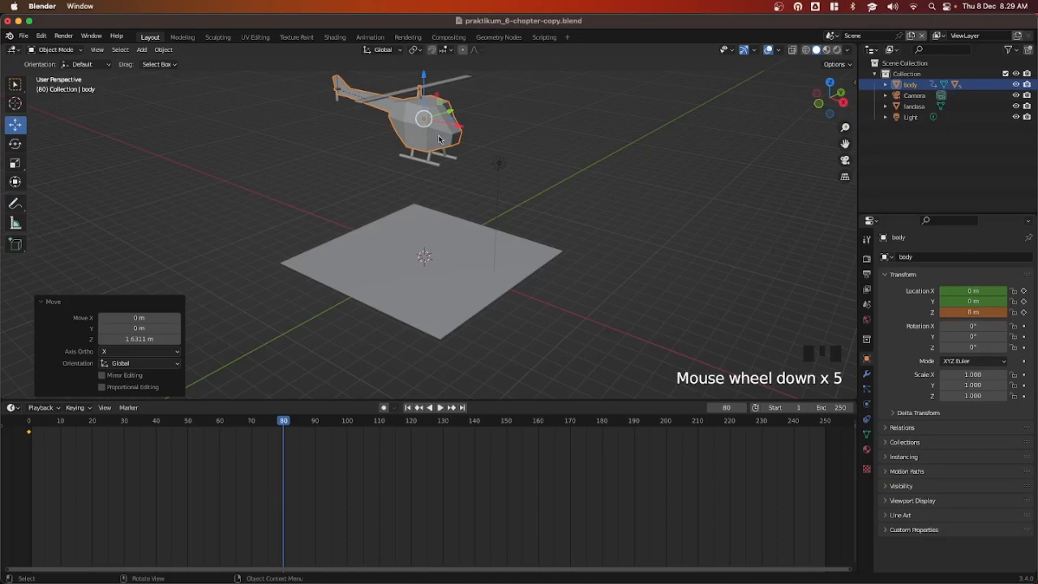
key("i")
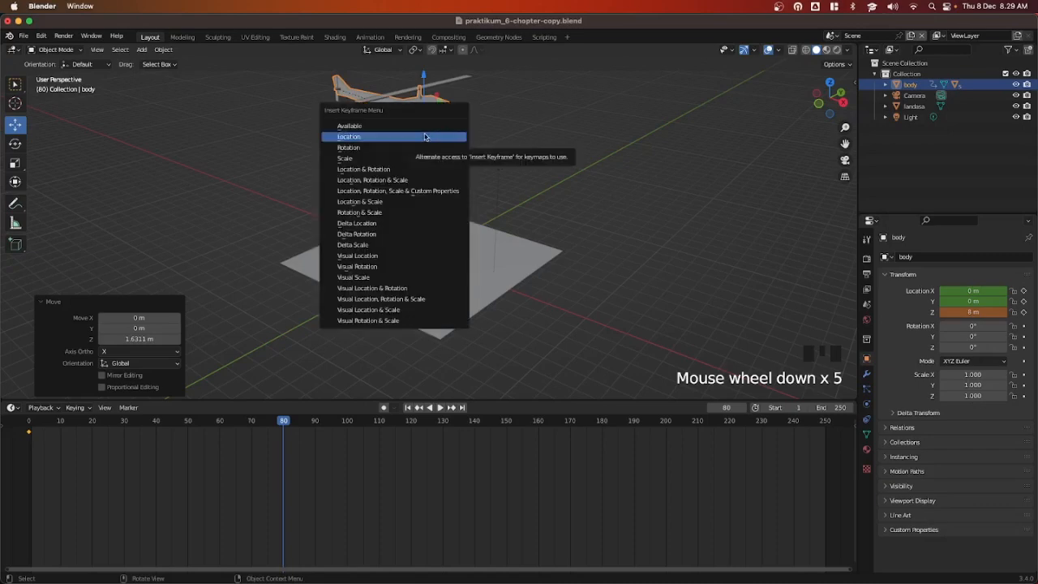
left_click(439, 139)
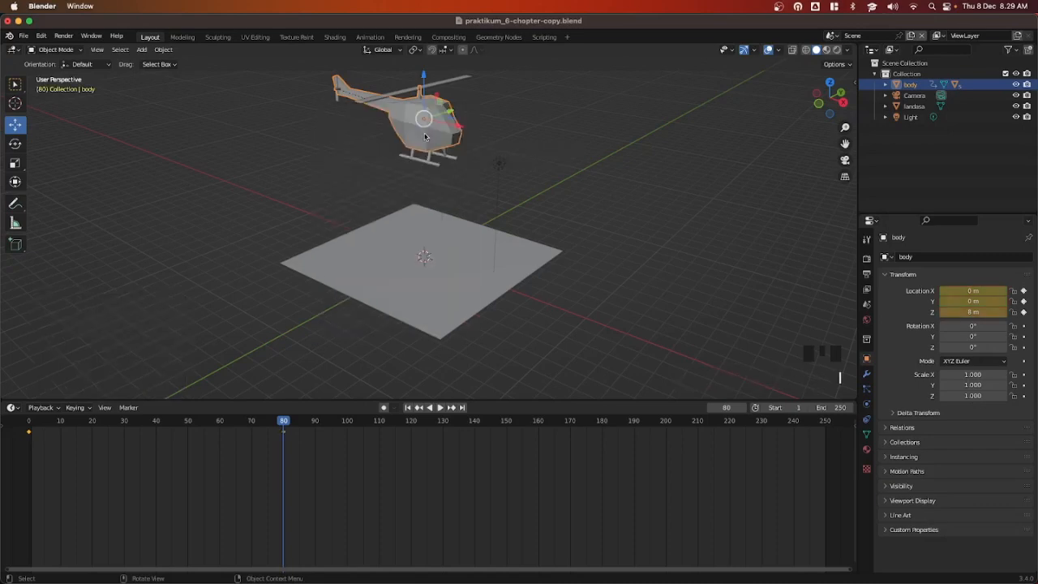
Play the takeoff animation from the start several times to check the body's rise, and stop the playback
left_click(31, 423)
key("space")
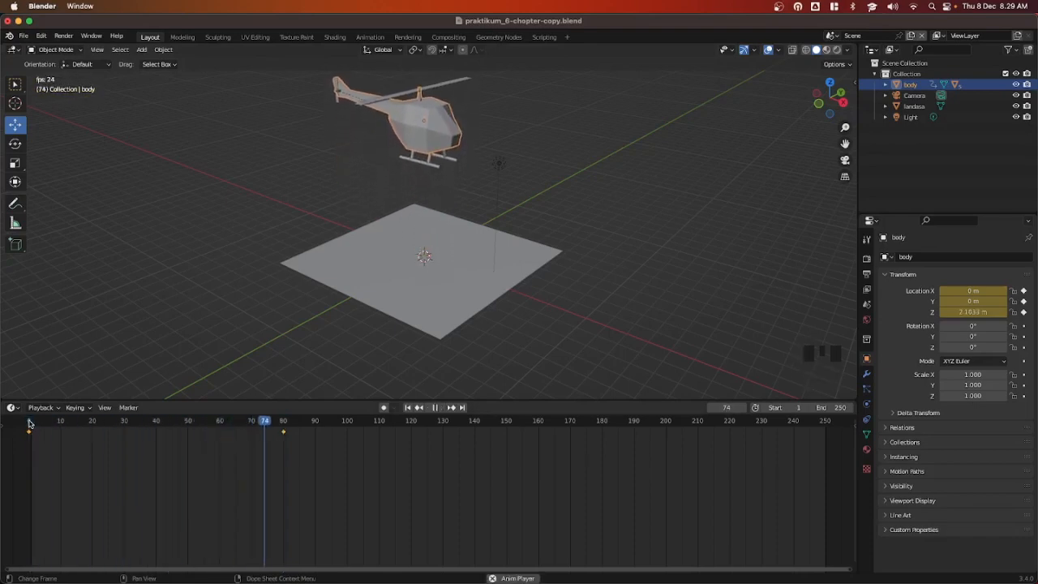
left_click(30, 423)
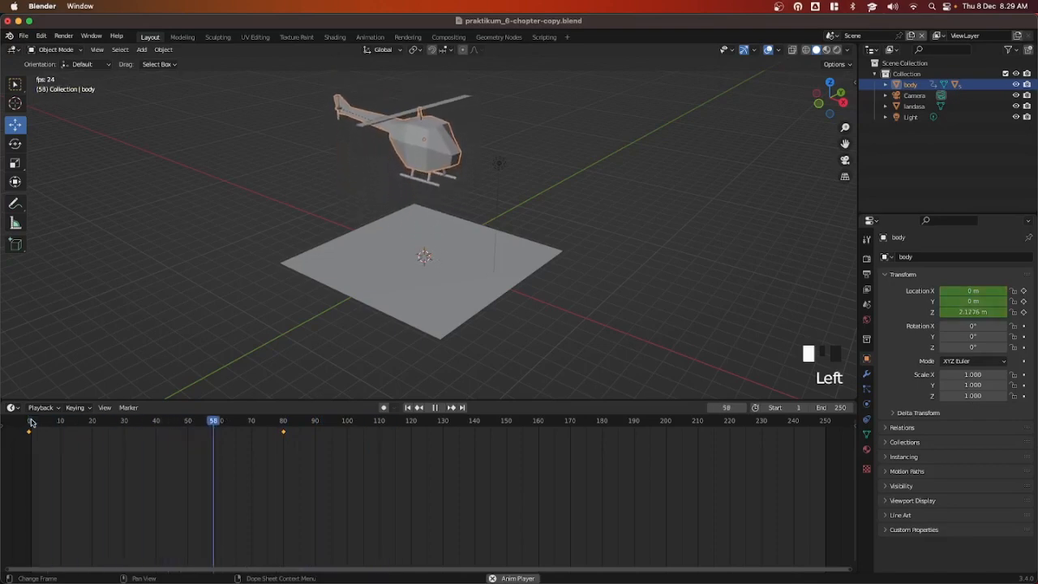
left_click(31, 423)
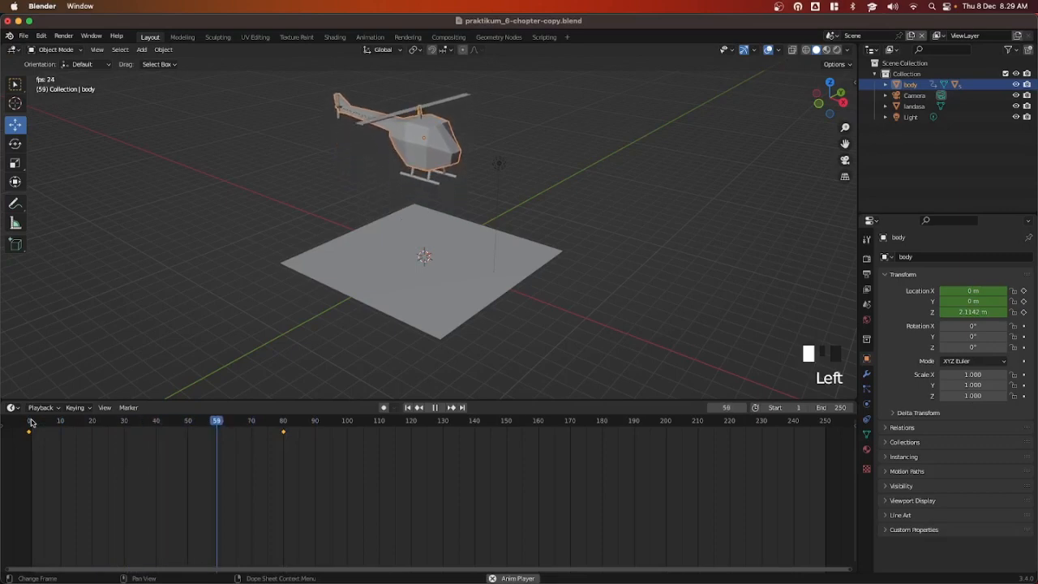
key("space")
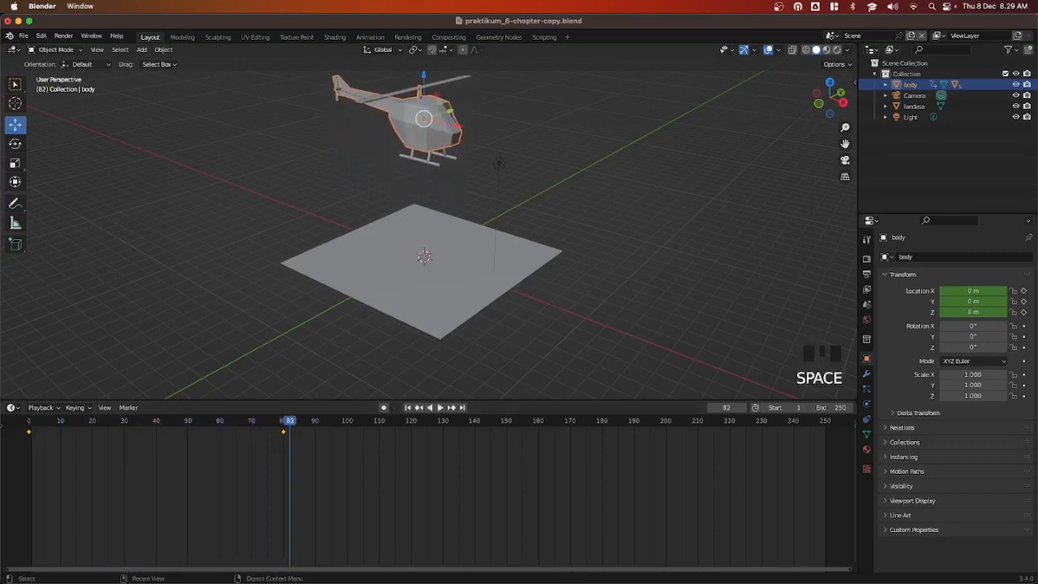
Duplicate the body's Location keyframe from frame 80 and place the copy at frame 110
left_click(283, 422)
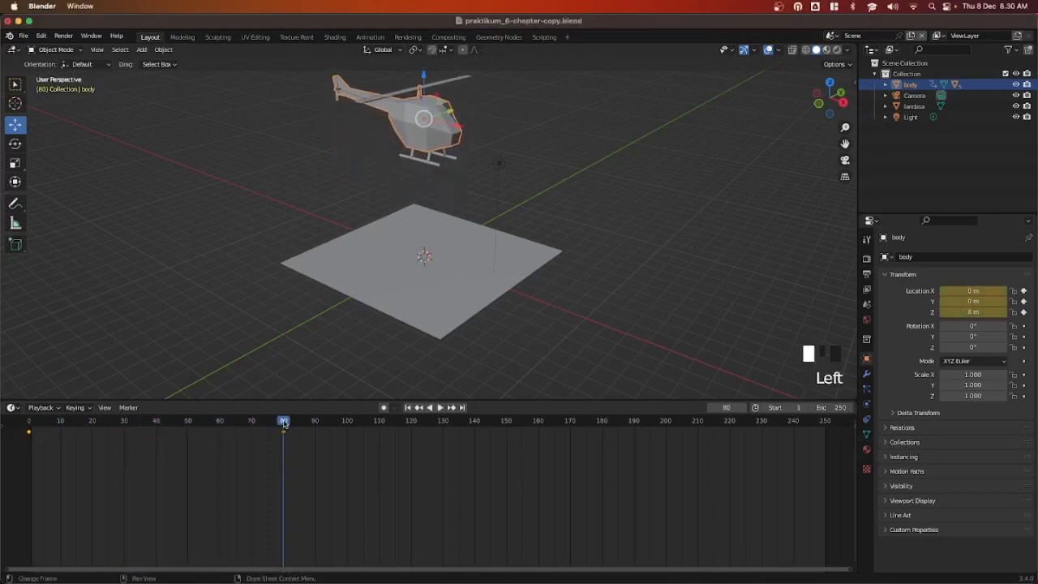
left_click(379, 422)
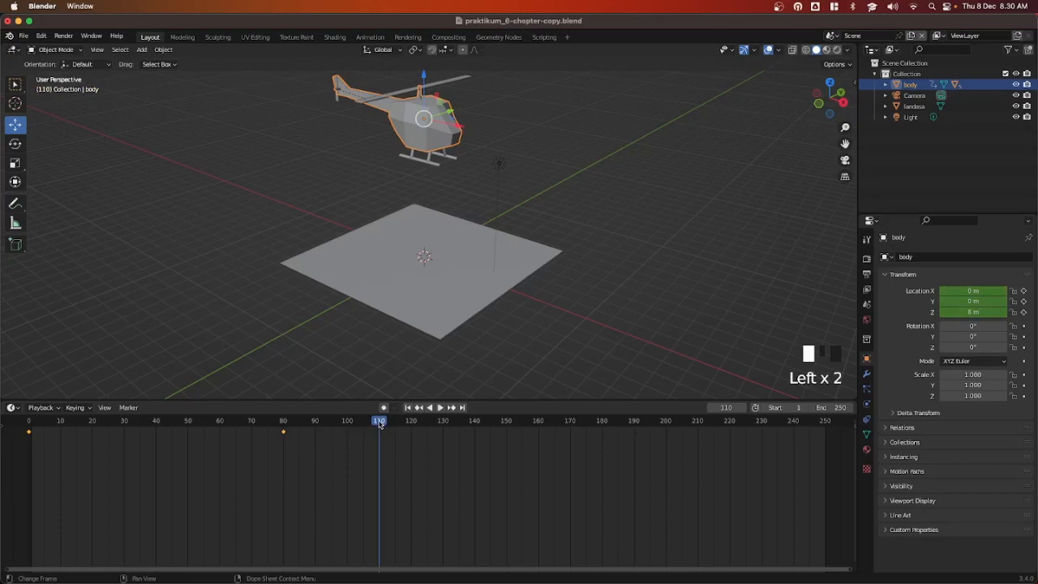
left_click(431, 143)
left_click(283, 434)
left_click(283, 434)
left_click(281, 428)
left_click(284, 435)
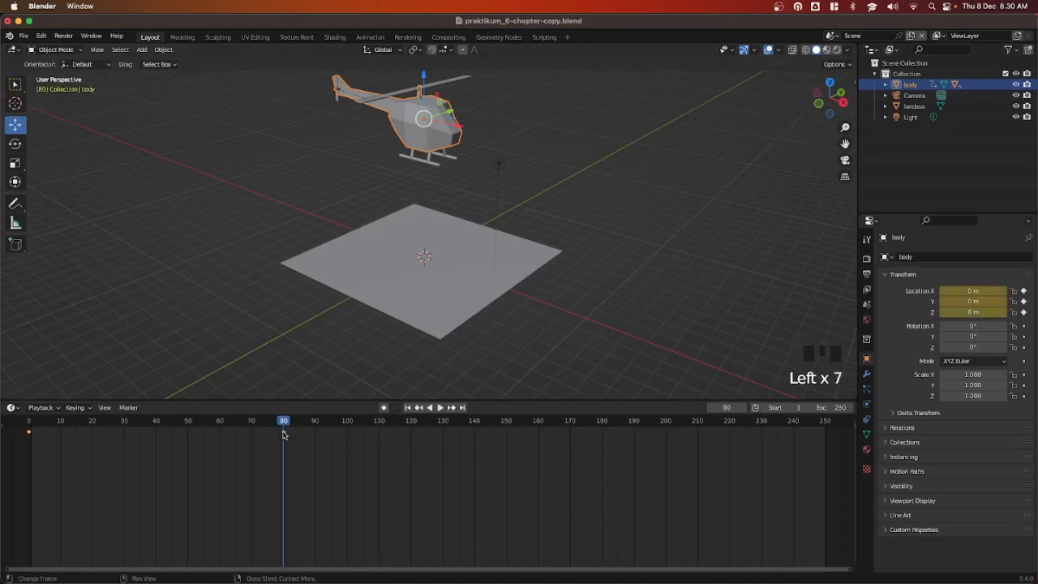
right_click(284, 435)
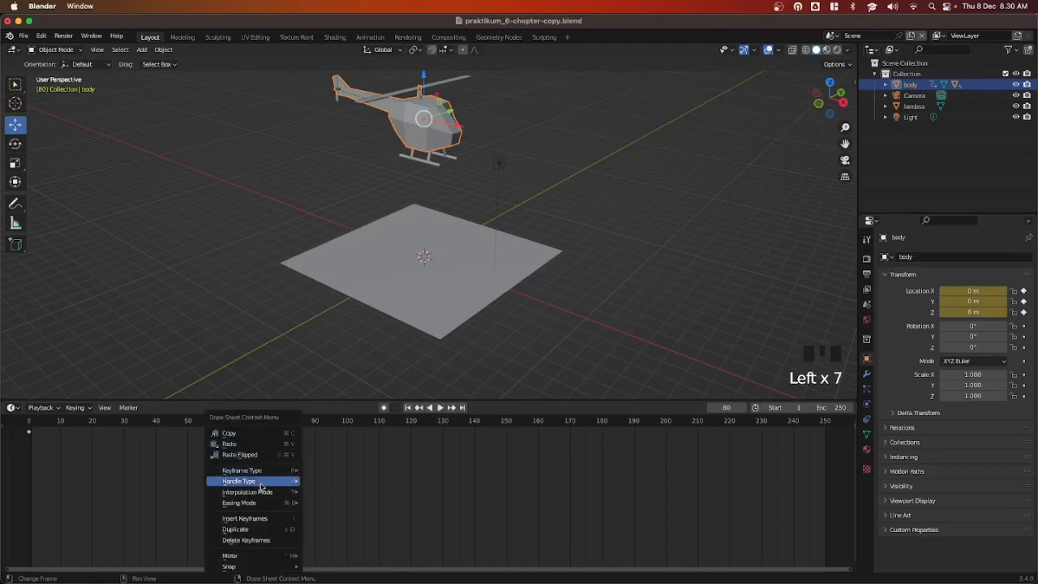
mouse_move(257, 503)
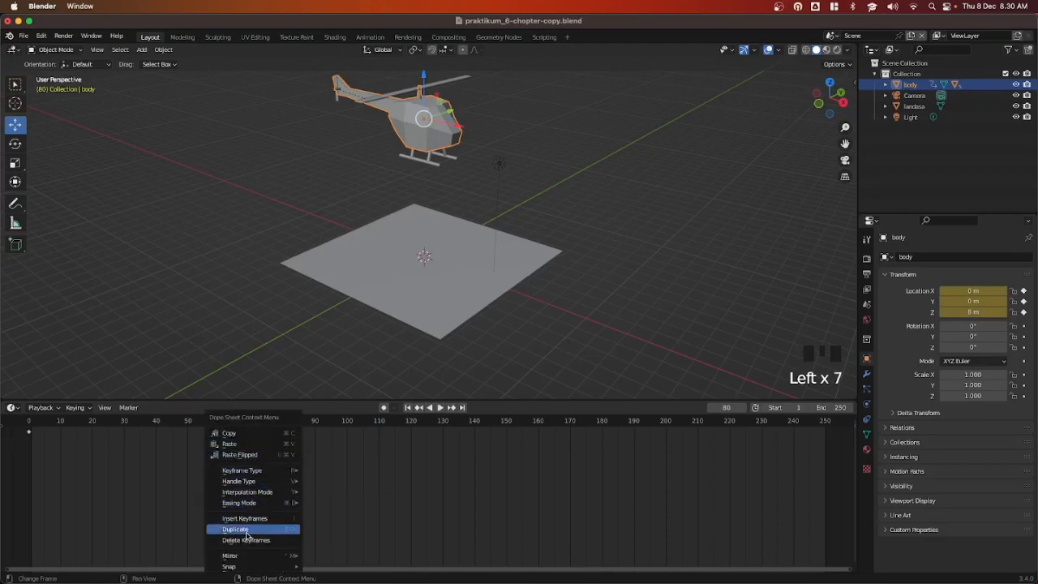
left_click(246, 531)
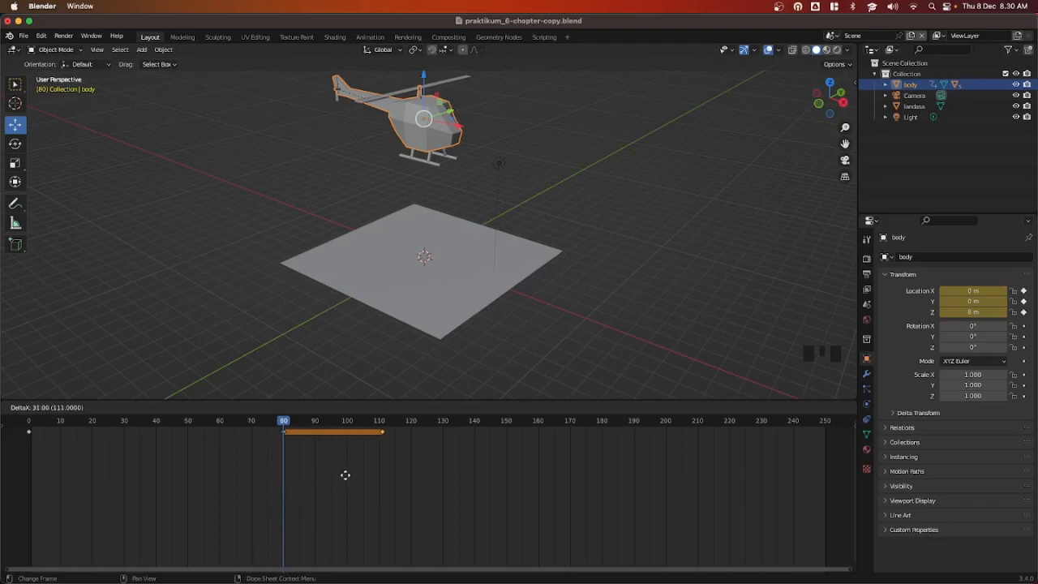
left_click(342, 446)
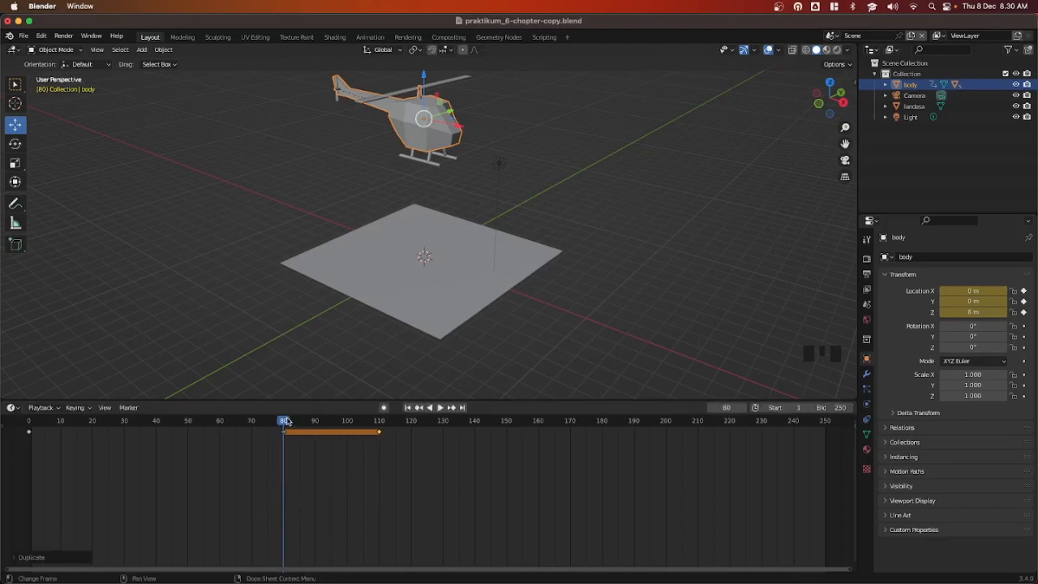
Play the animation from frame 0 to review the takeoff and the hover after frame 80, and stop it
left_click(29, 420)
key("space")
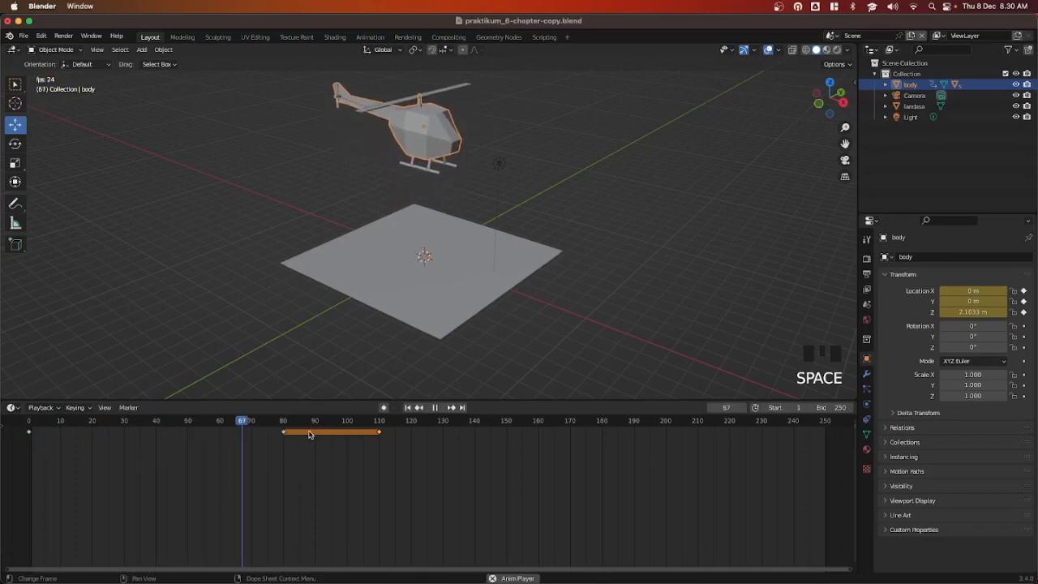
key("space")
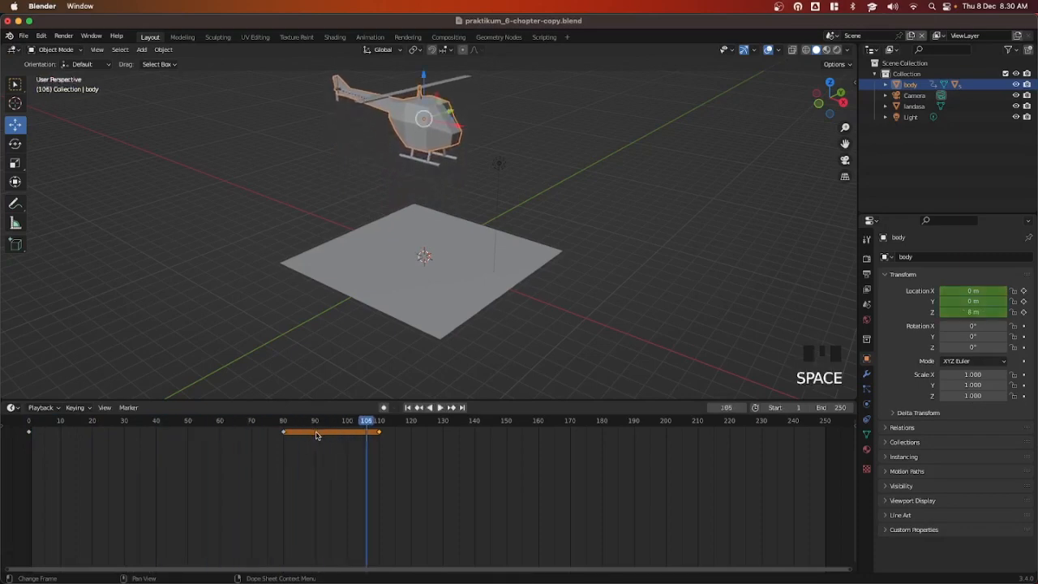
Compare the helicopter body's location at frames 80 and 110, and replay the animation from frame 0
left_click(285, 435)
left_click(285, 433)
left_click(283, 421)
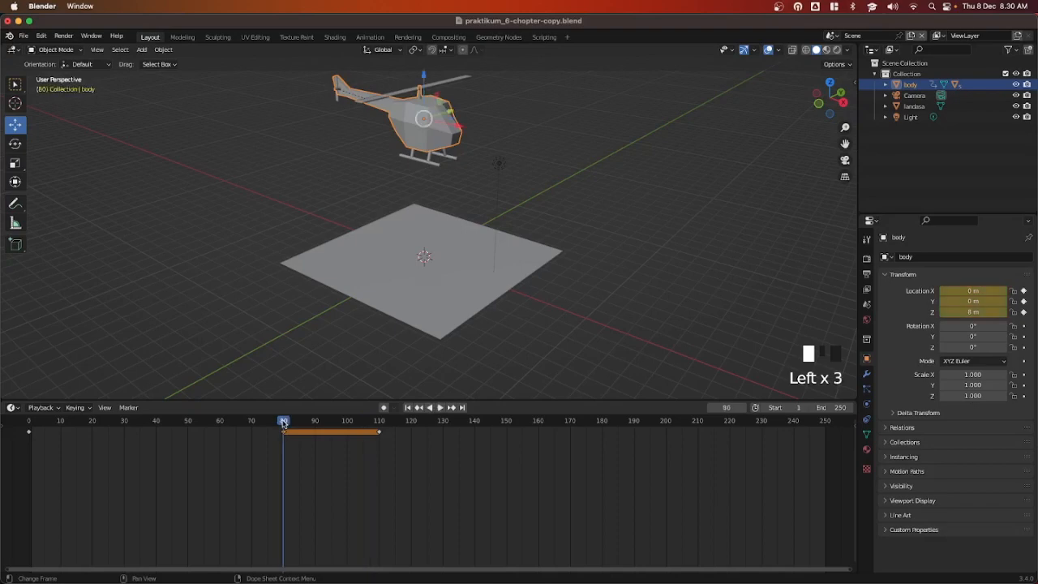
left_click(378, 421)
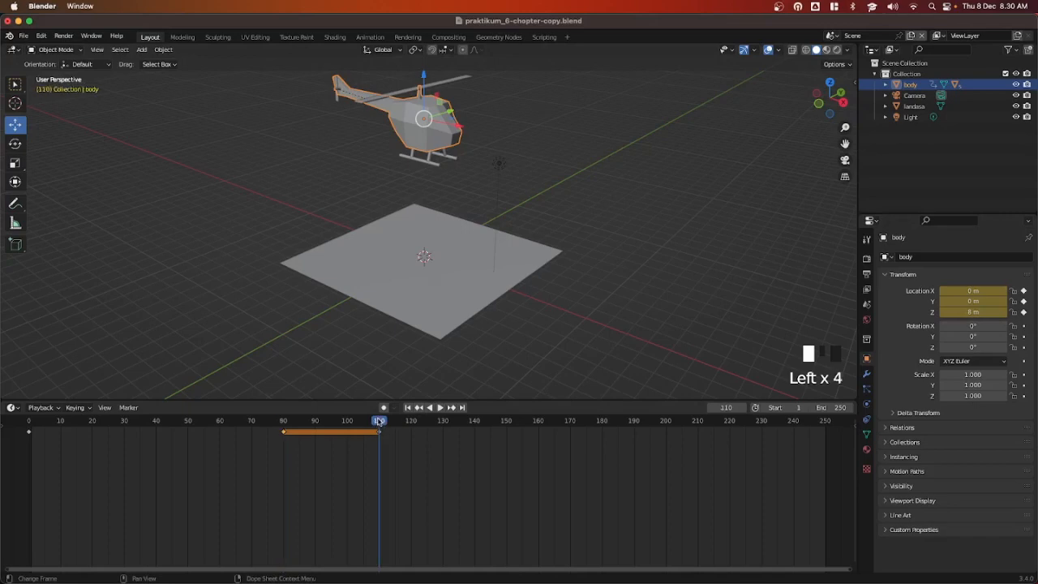
left_click(284, 422)
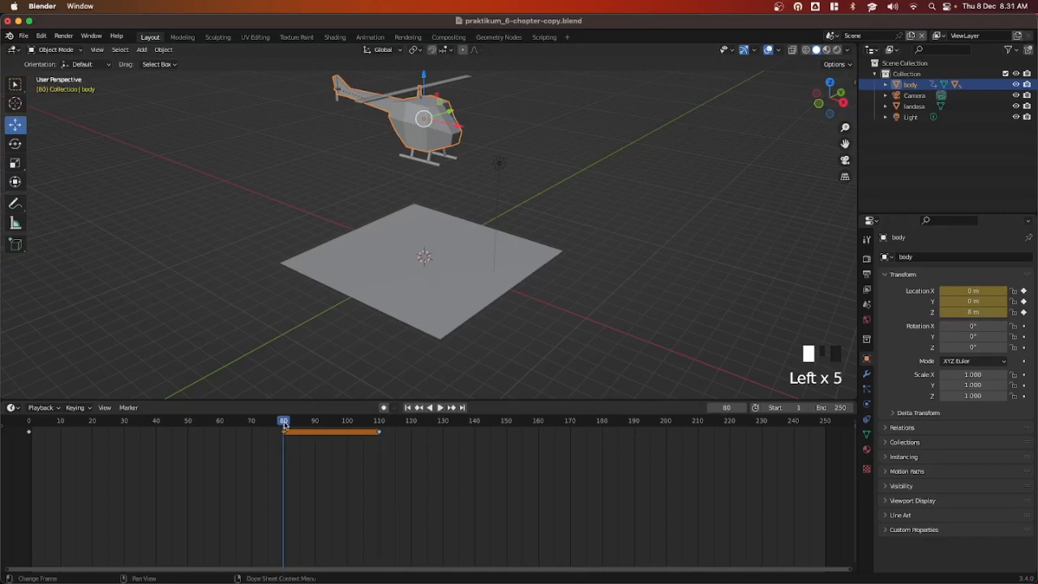
left_click(378, 421)
left_click(380, 423)
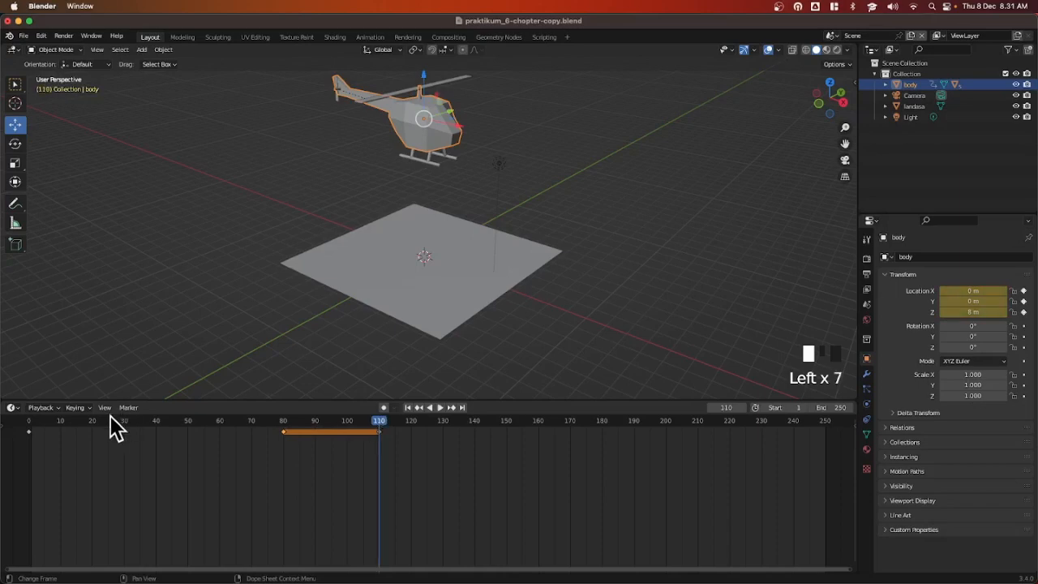
left_click(29, 421)
key("space")
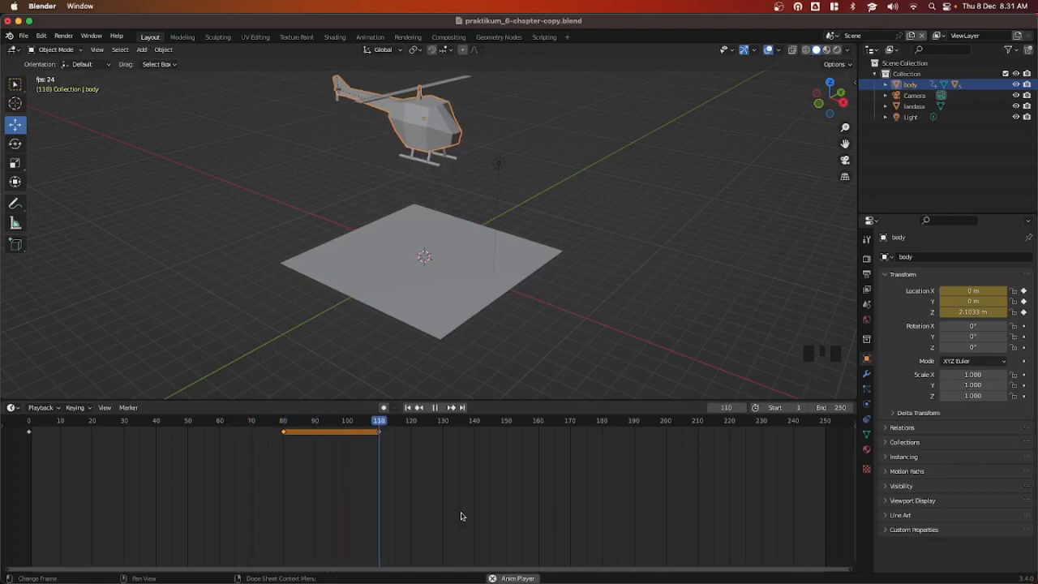
key("space")
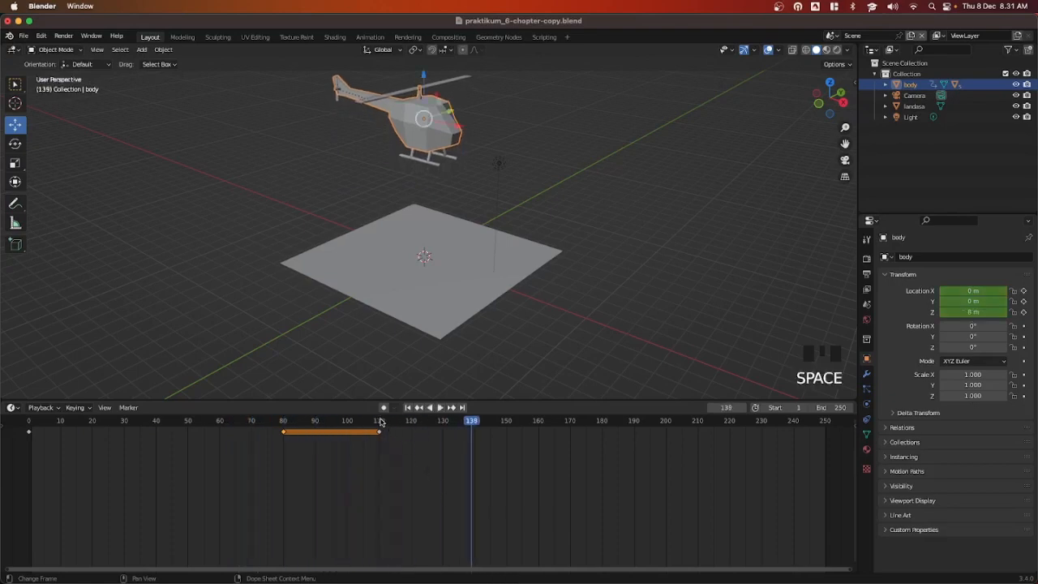
At frame 250, move the helicopter body forward to an X location of 14 m and insert a Location keyframe
left_click(380, 421)
double_click(381, 421)
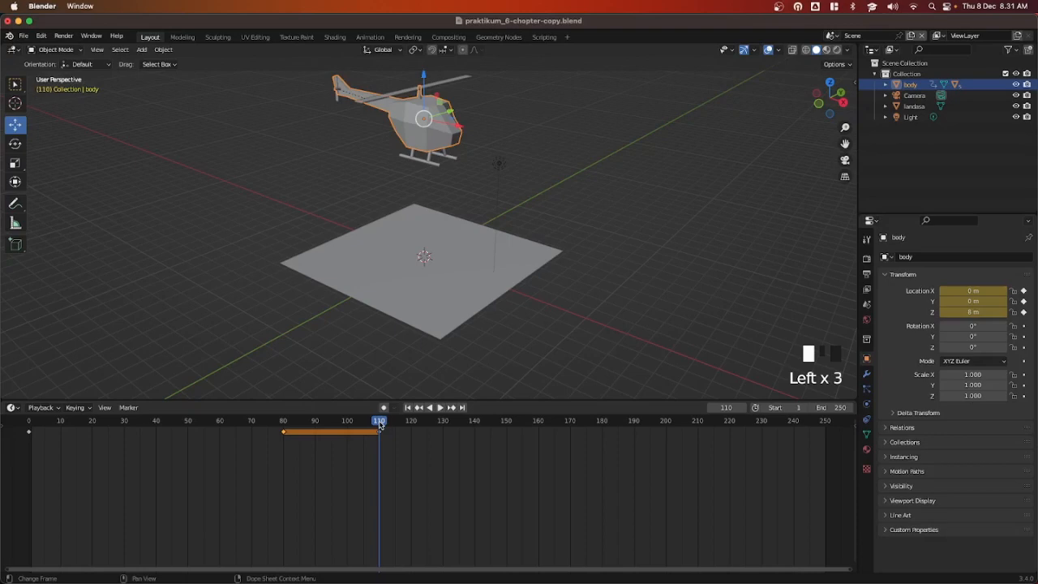
left_click(825, 422)
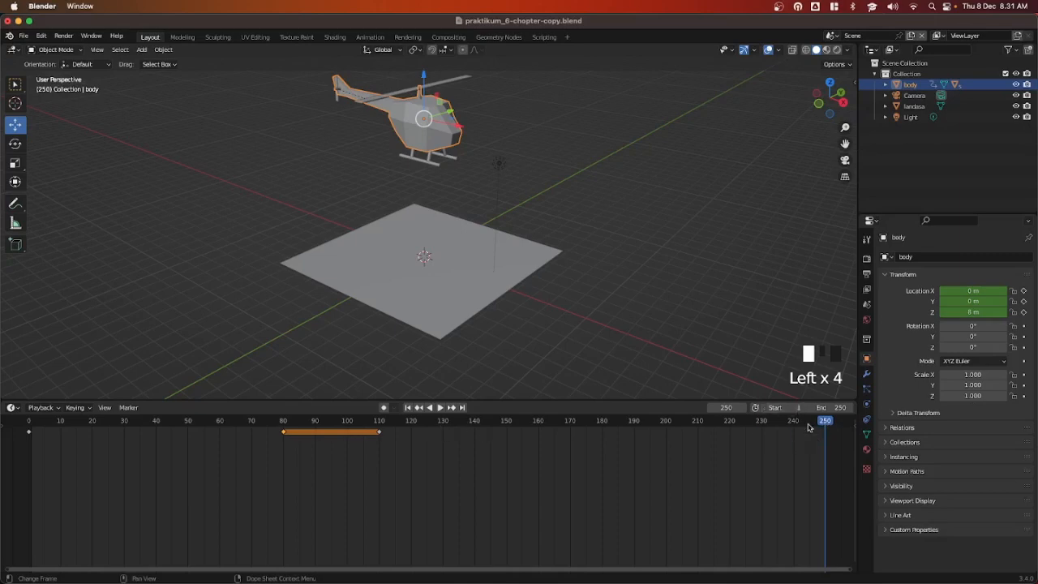
left_click(429, 141)
left_click_drag(457, 129, 733, 198)
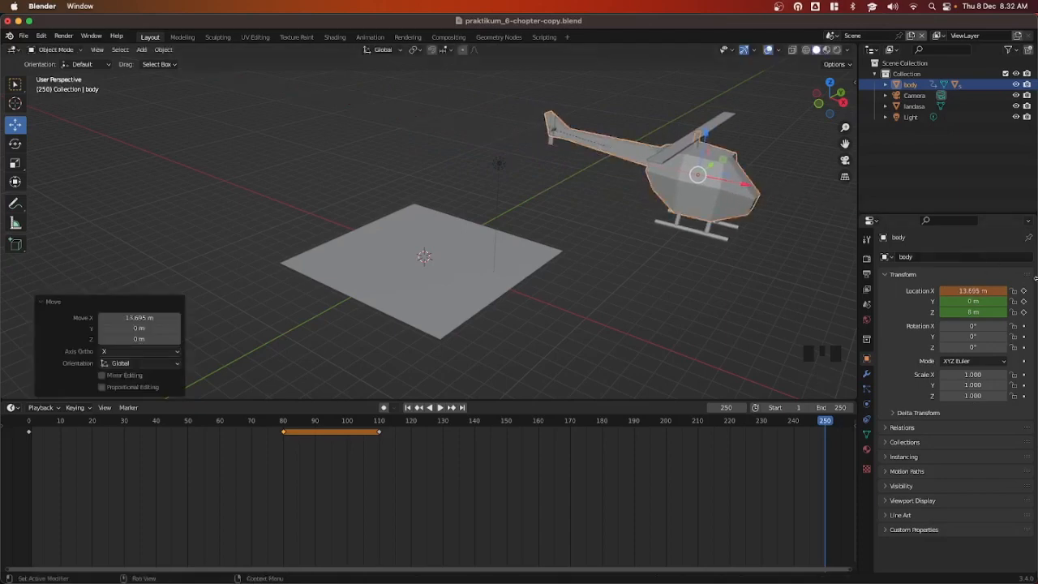
left_click(974, 291)
type("1")
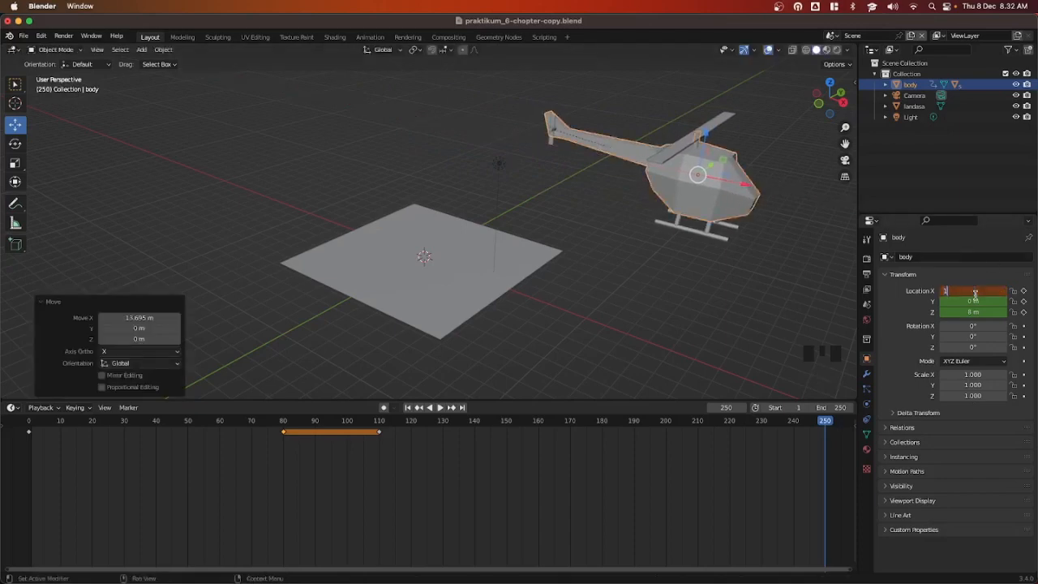
type("4")
left_click(975, 293)
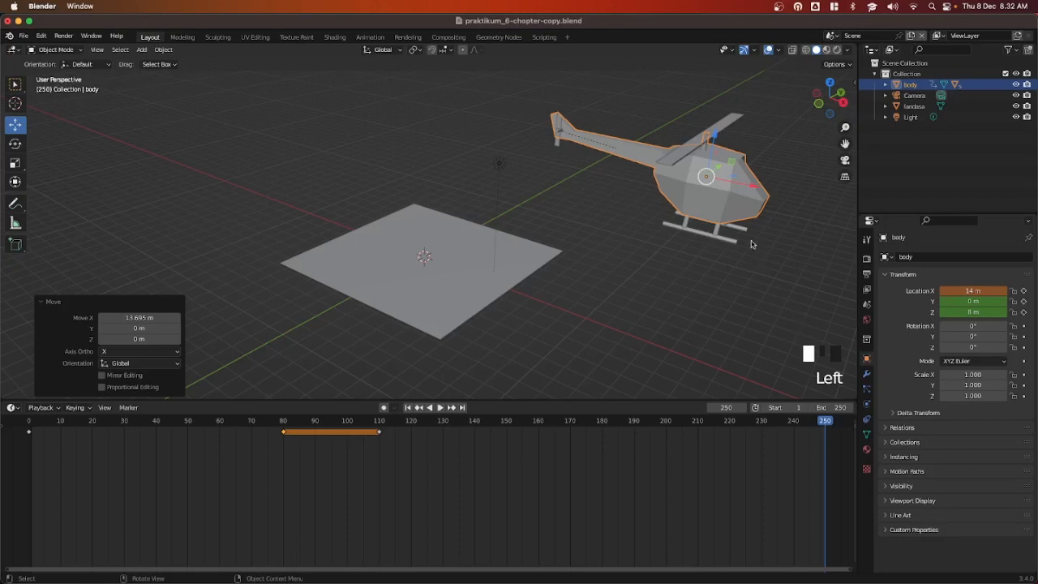
key("i")
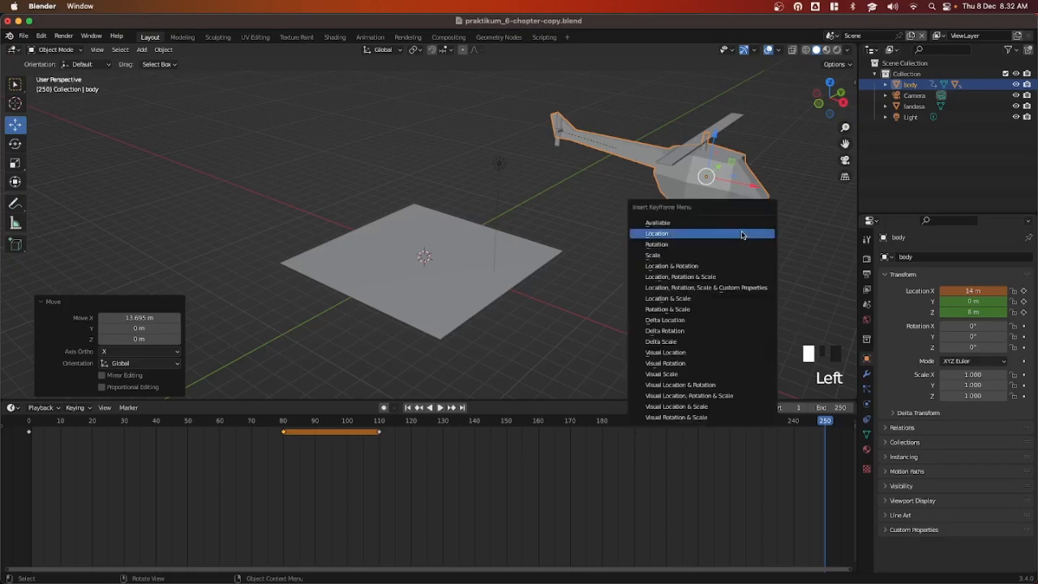
left_click(746, 234)
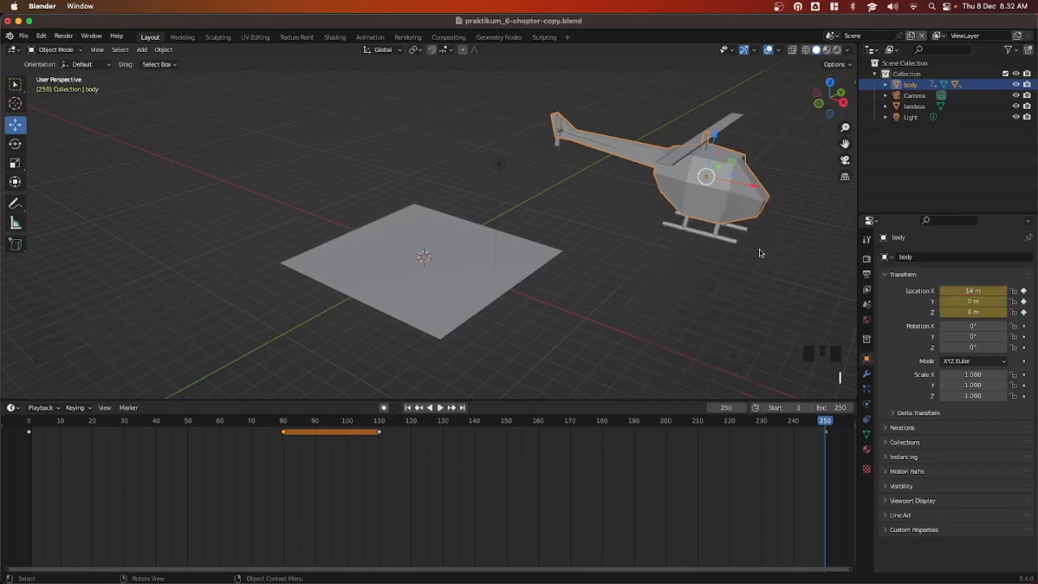
Play the animation from frame 0 to review the helicopter's takeoff, hover and forward flight, and return to the start
left_click(28, 421)
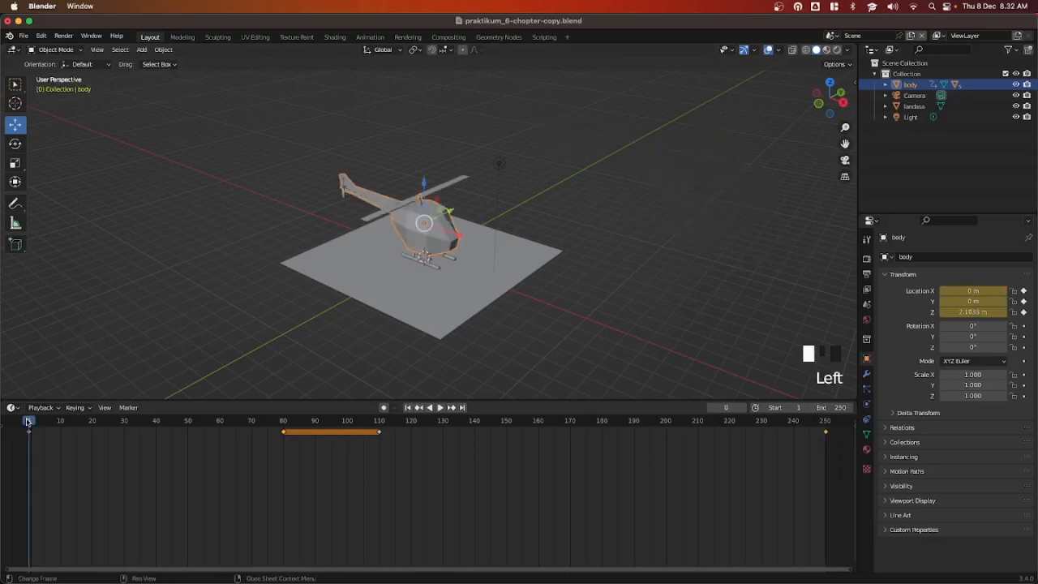
key("space")
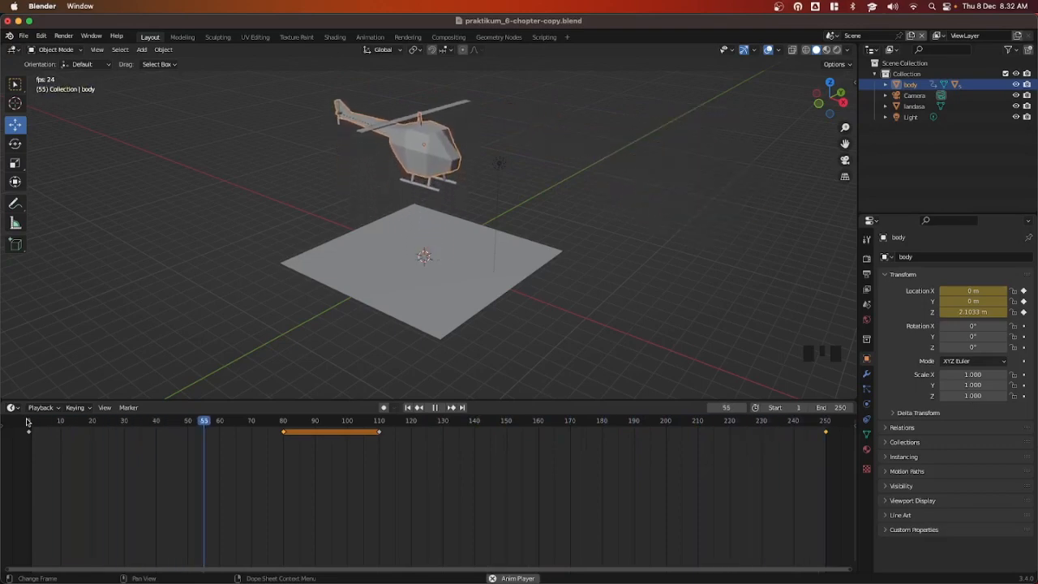
key("space")
key("shift+Left")
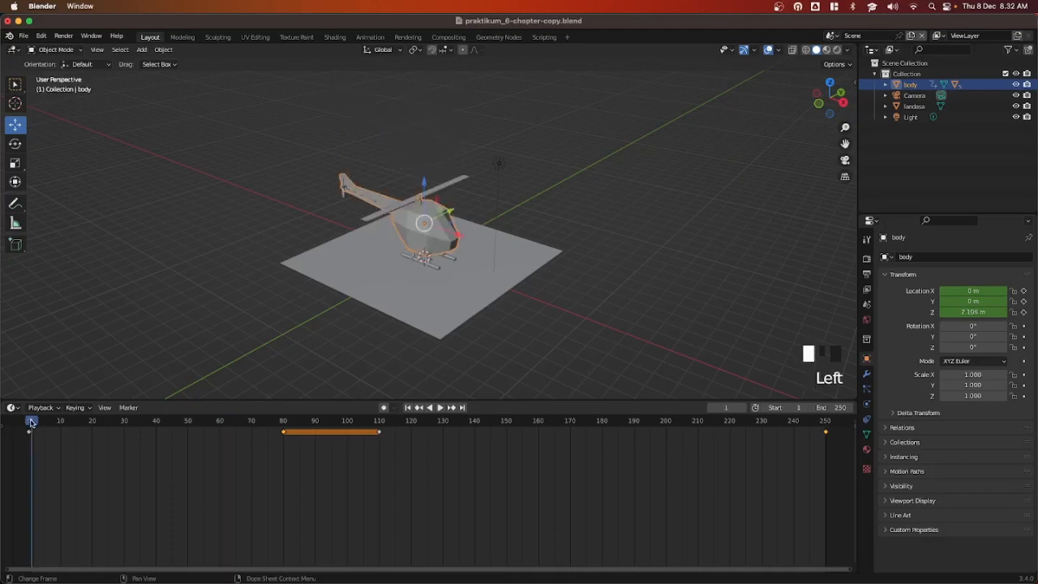
key("Left")
Select the top rotor (baling-baling atas) and insert a Rotation keyframe at frame 1
left_click_drag(187, 402, 187, 441)
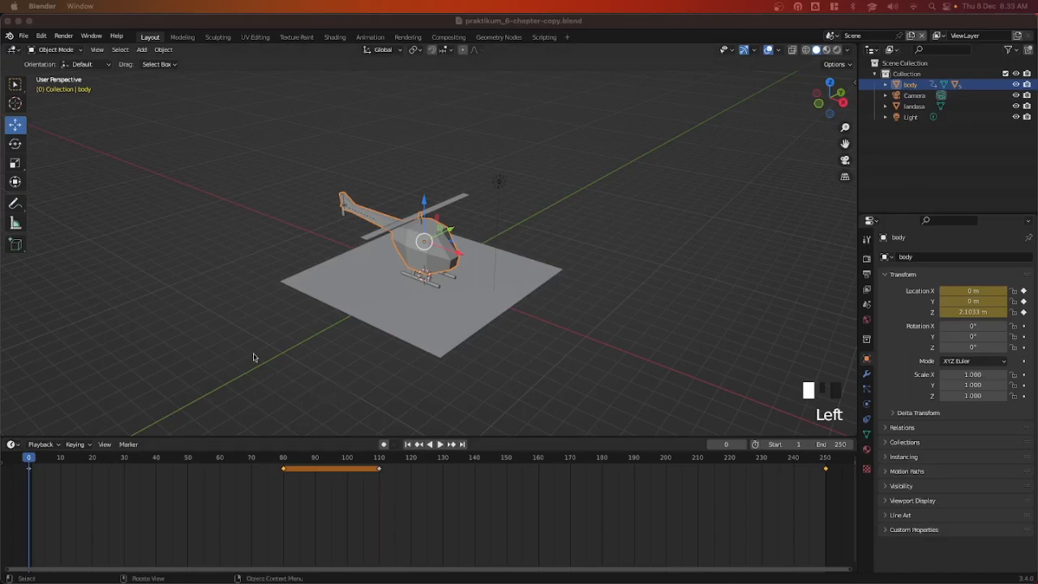
left_click(439, 210)
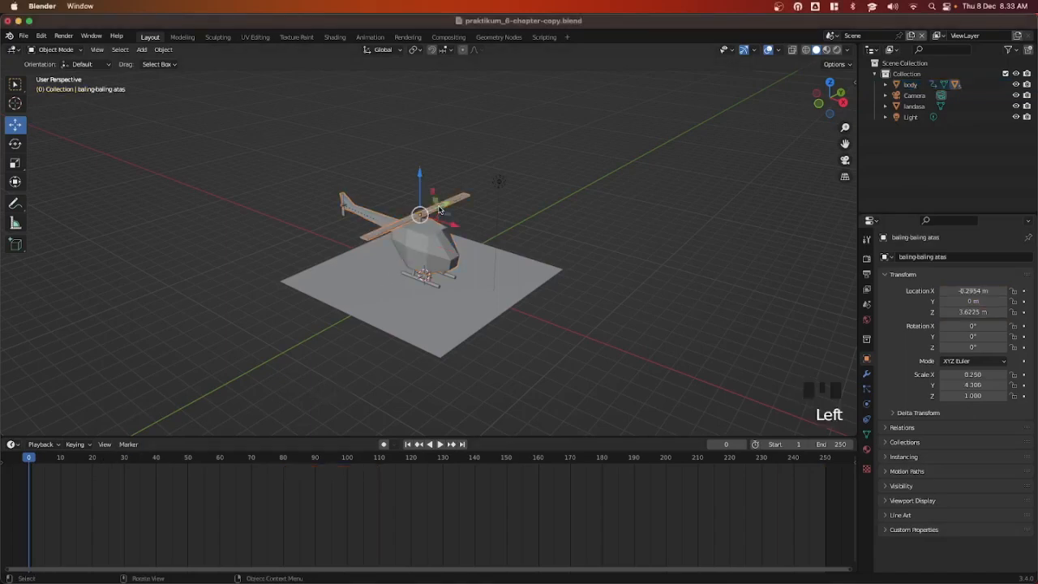
left_click(32, 459)
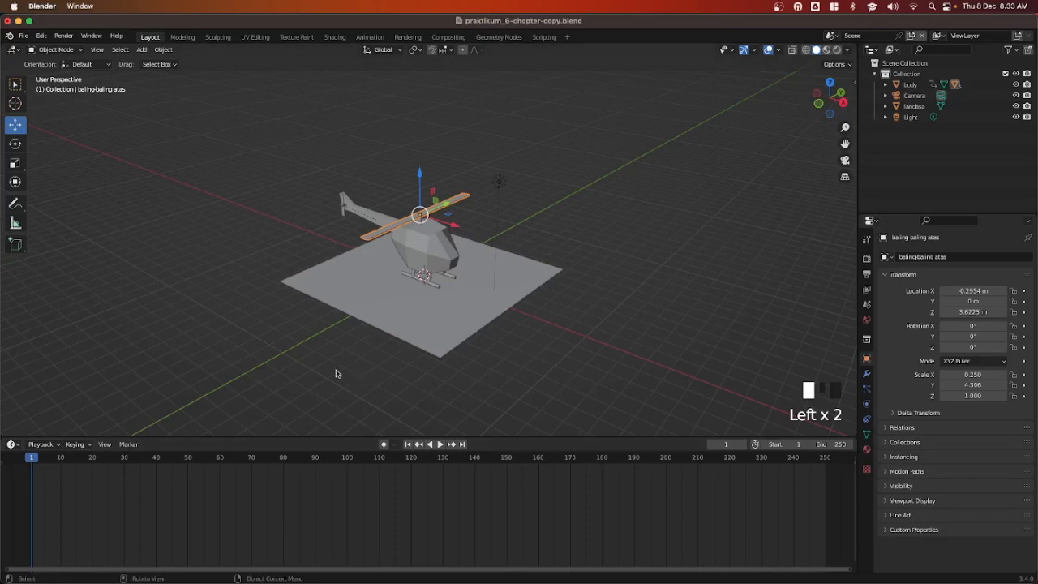
key("i")
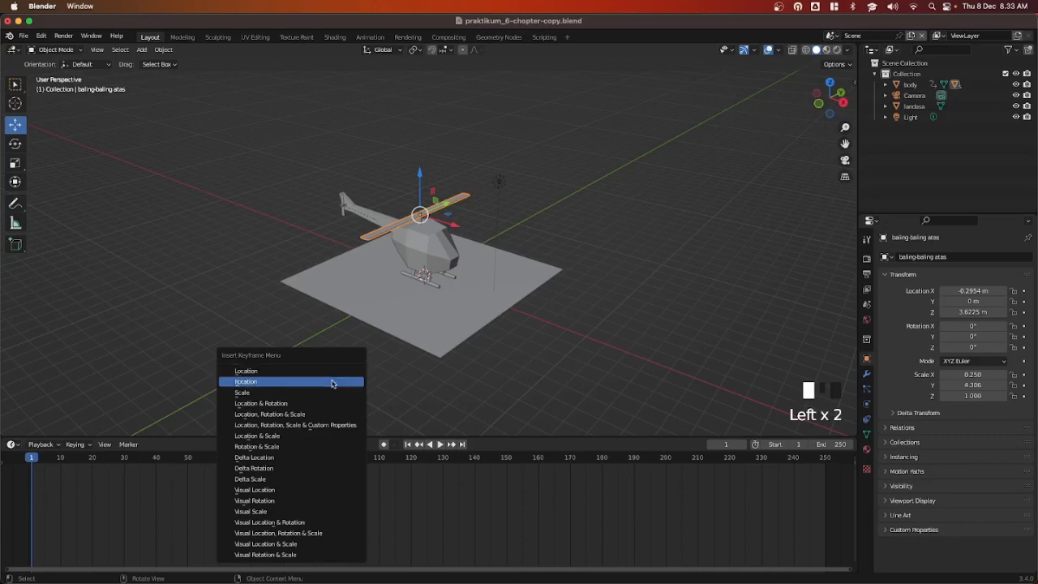
left_click(332, 382)
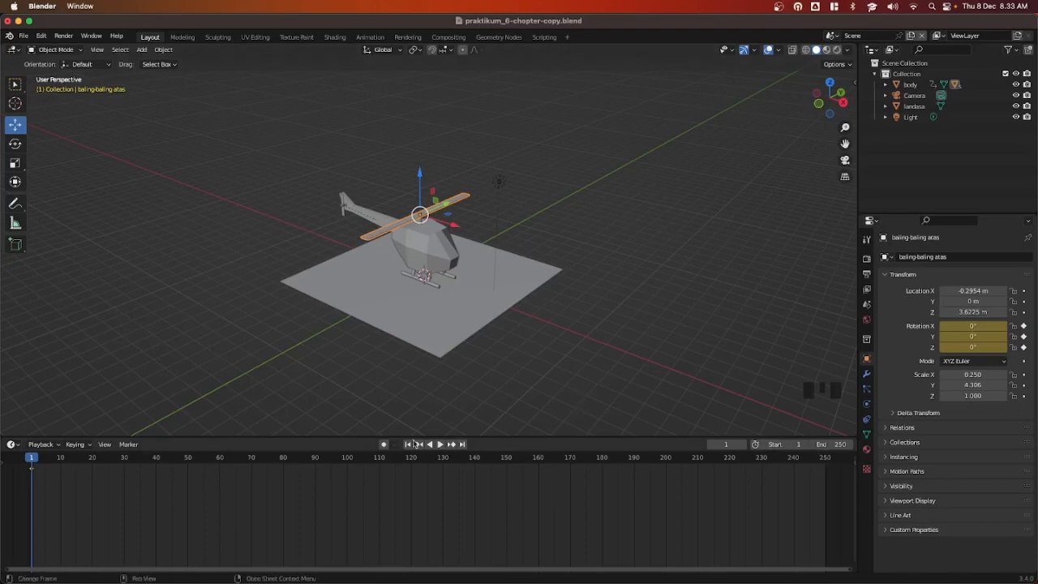
At frame 250, set the top rotor's Z rotation to 7200° and insert a Rotation keyframe
left_click(826, 460)
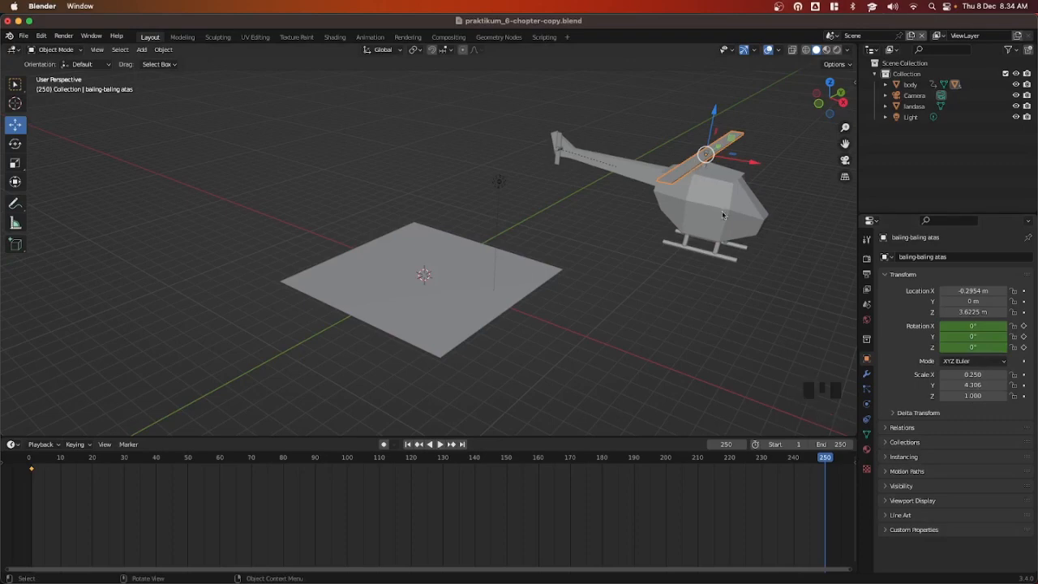
left_click(963, 347)
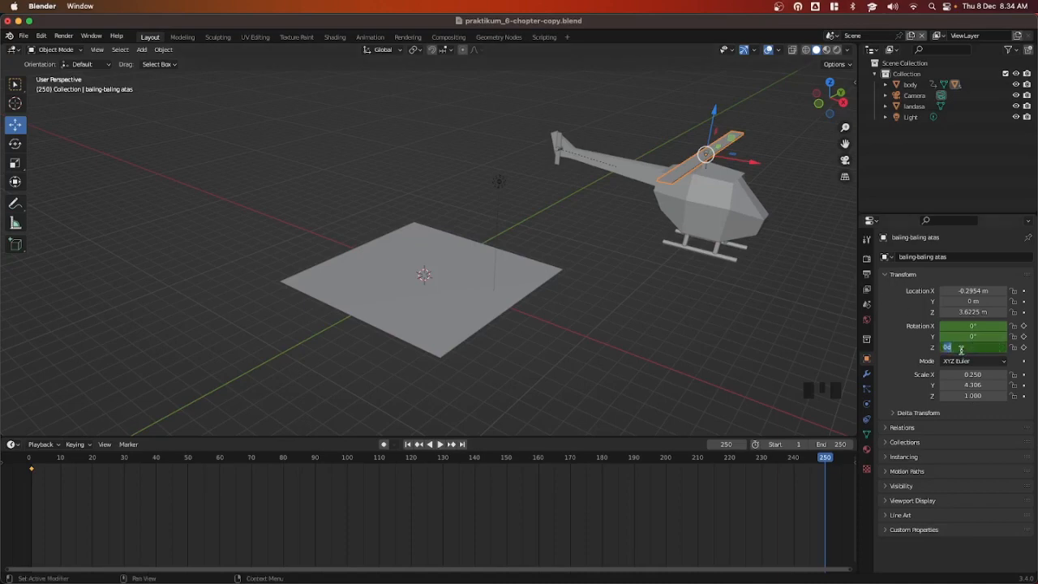
type("7200")
key("Return")
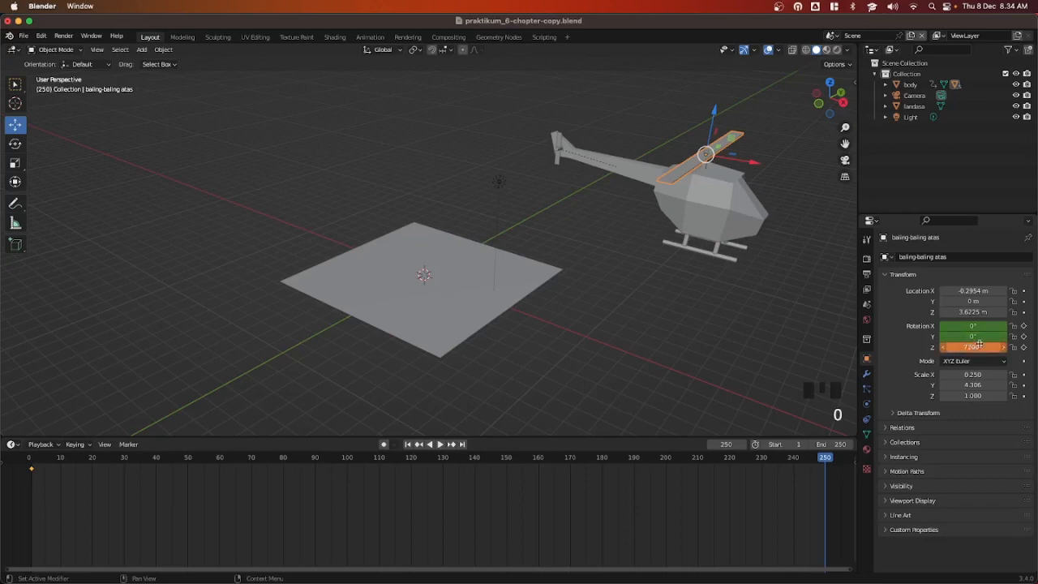
key("i")
left_click(727, 208)
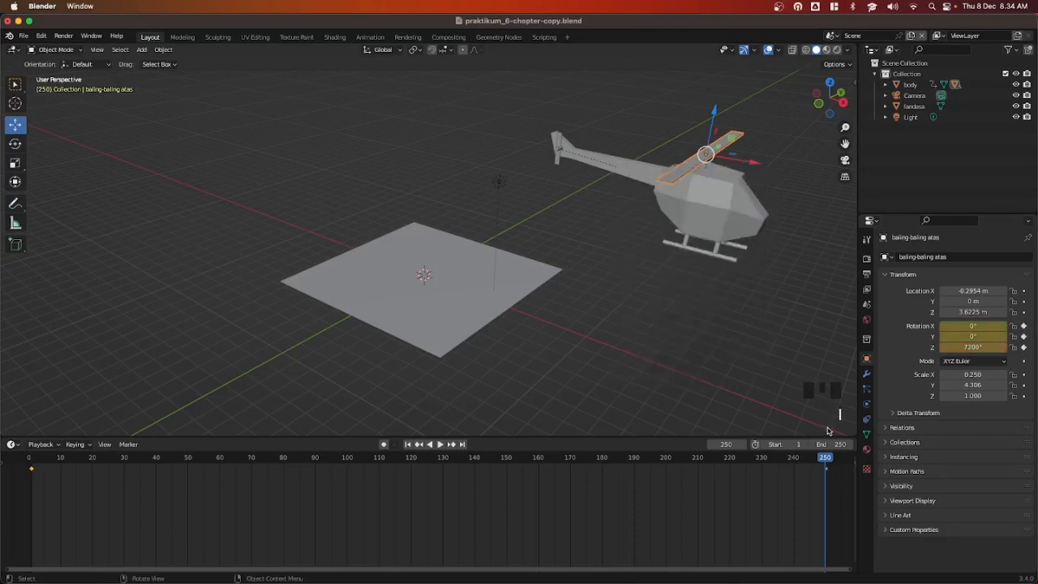
left_click(828, 430)
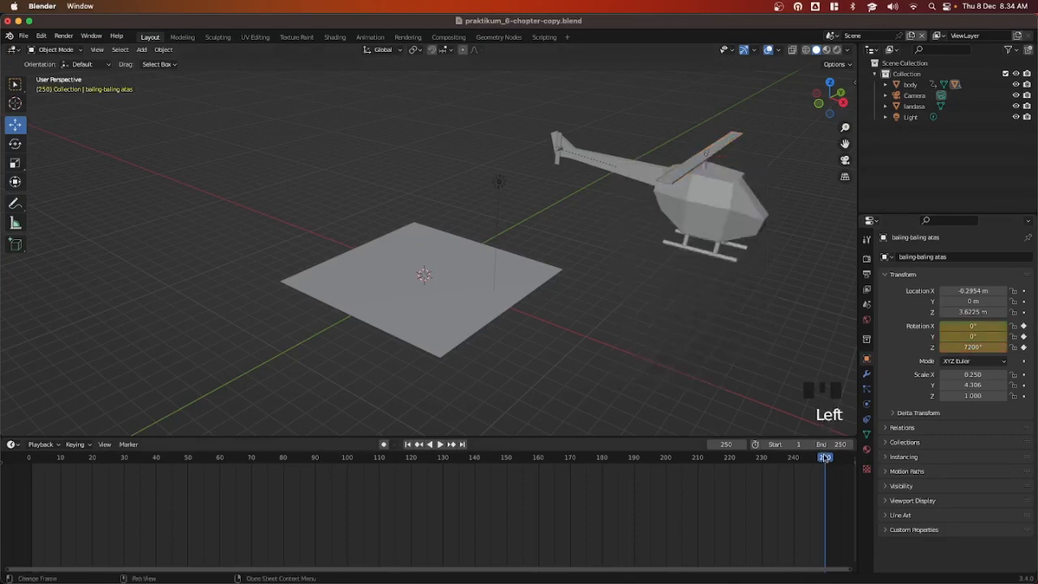
double_click(823, 458)
left_click(701, 165)
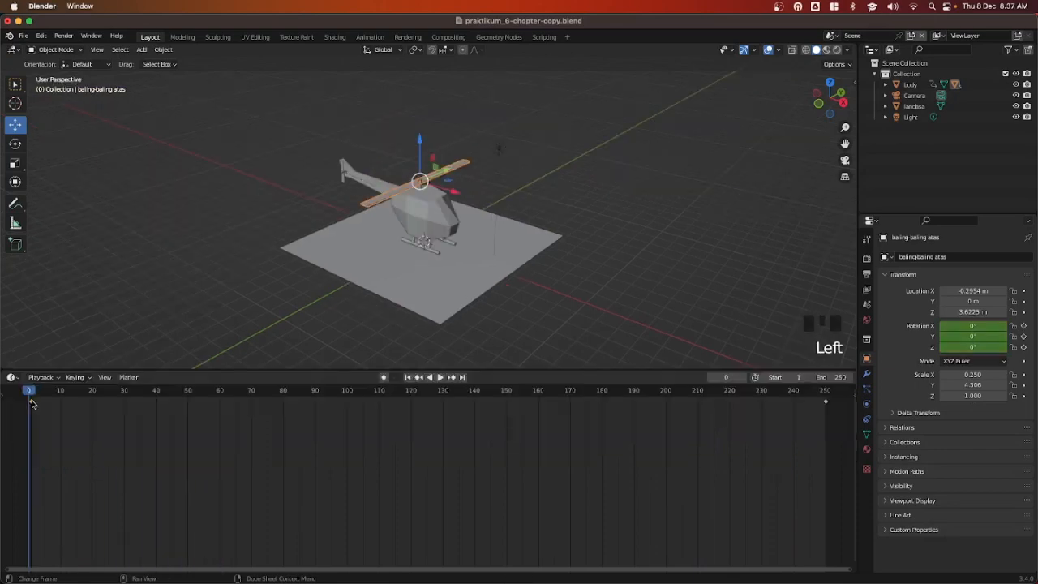
Set the interpolation mode of the top rotor's keyframe at frame 1 to Linear
right_click(31, 404)
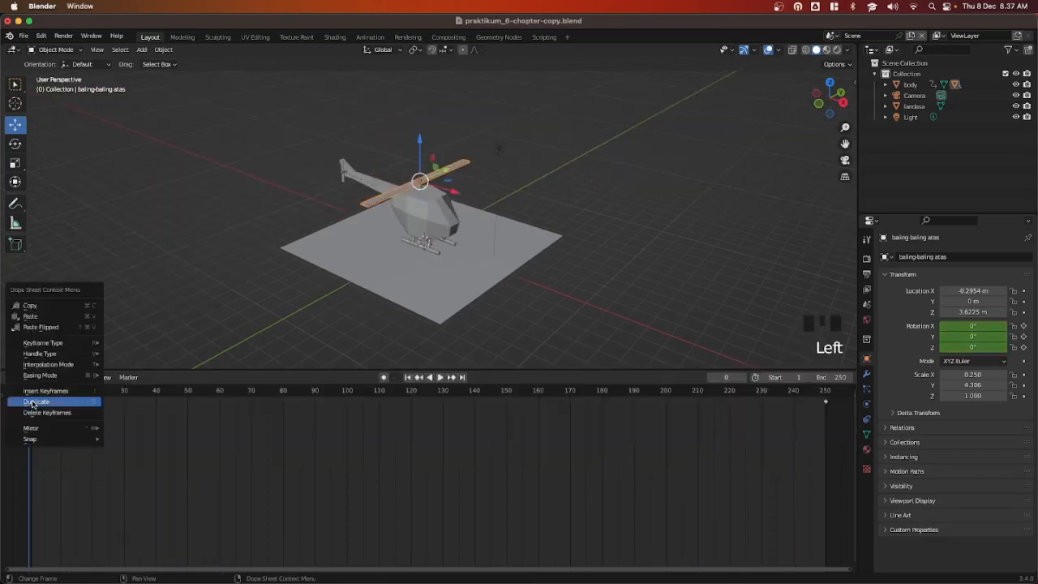
mouse_move(58, 367)
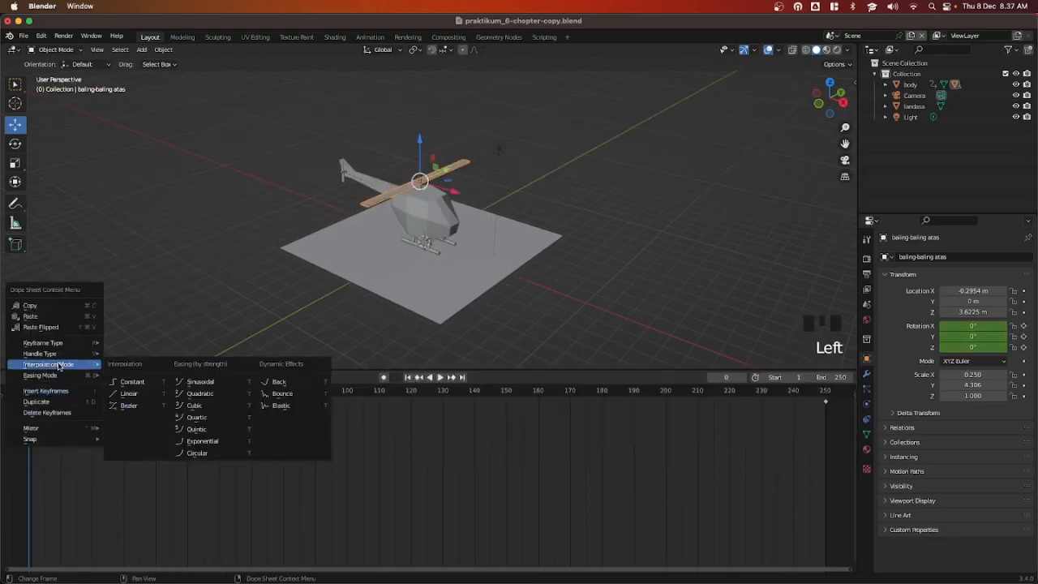
left_click(138, 393)
Play the animation to check the top rotor's spin during the flight, and return to frame 1
key("space")
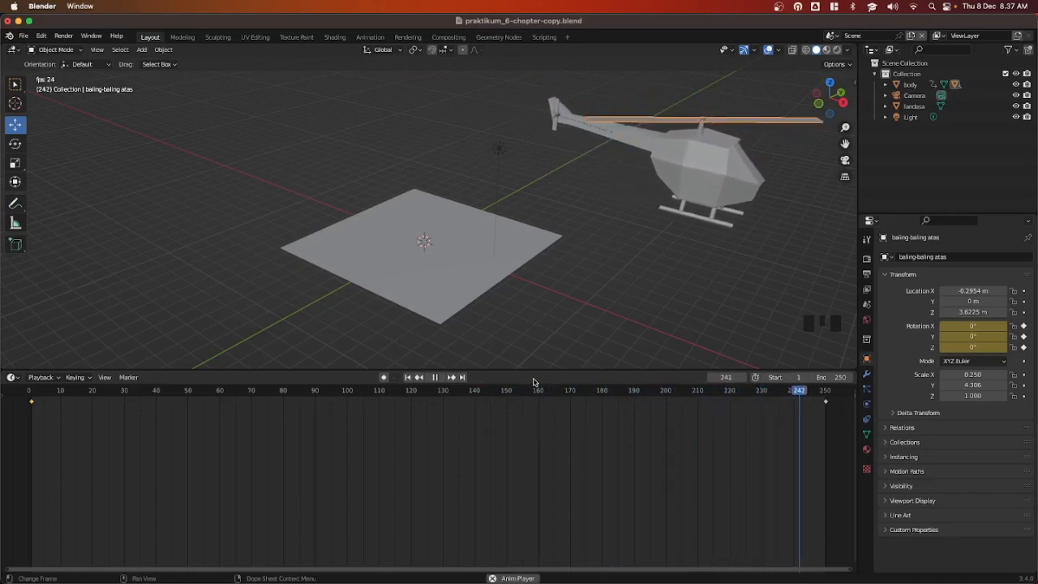
key("space")
left_click(31, 392)
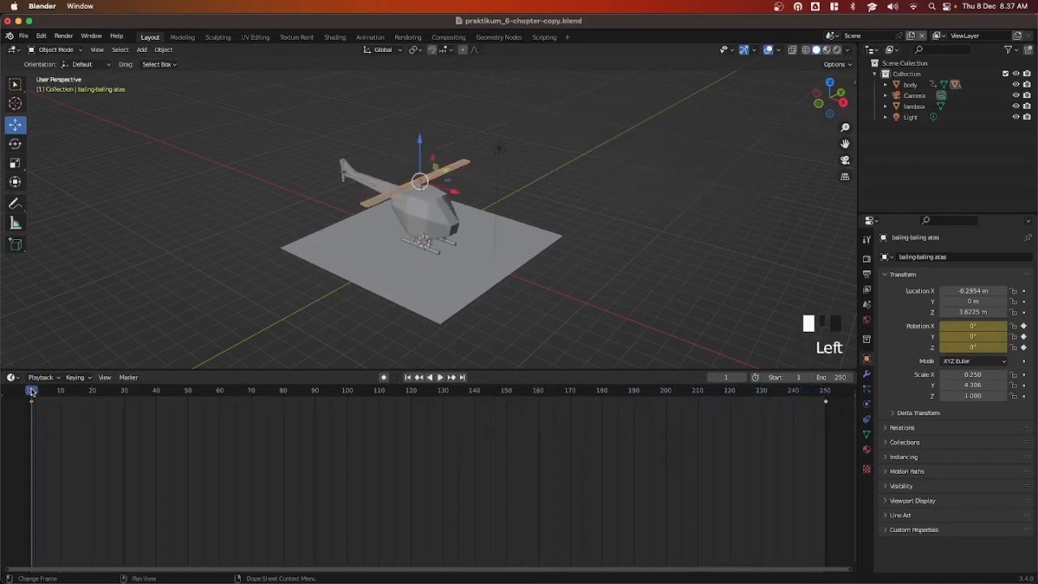
left_click_drag(155, 370, 150, 416)
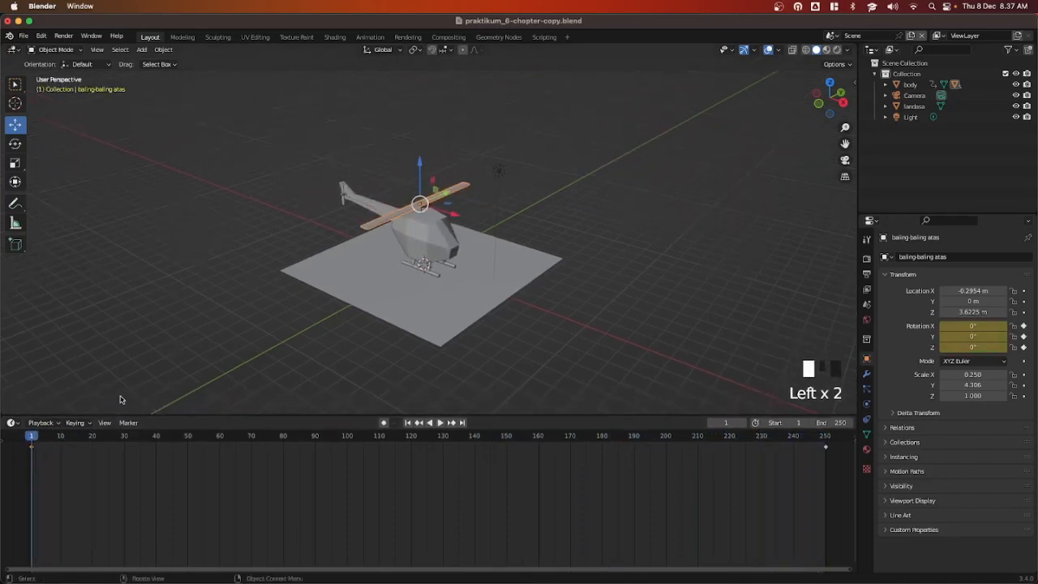
Reselect the top rotor, go to frame 24 and examine the interpolation modes offered for its first keyframe
left_click(121, 398)
left_click(387, 224)
left_click(105, 436)
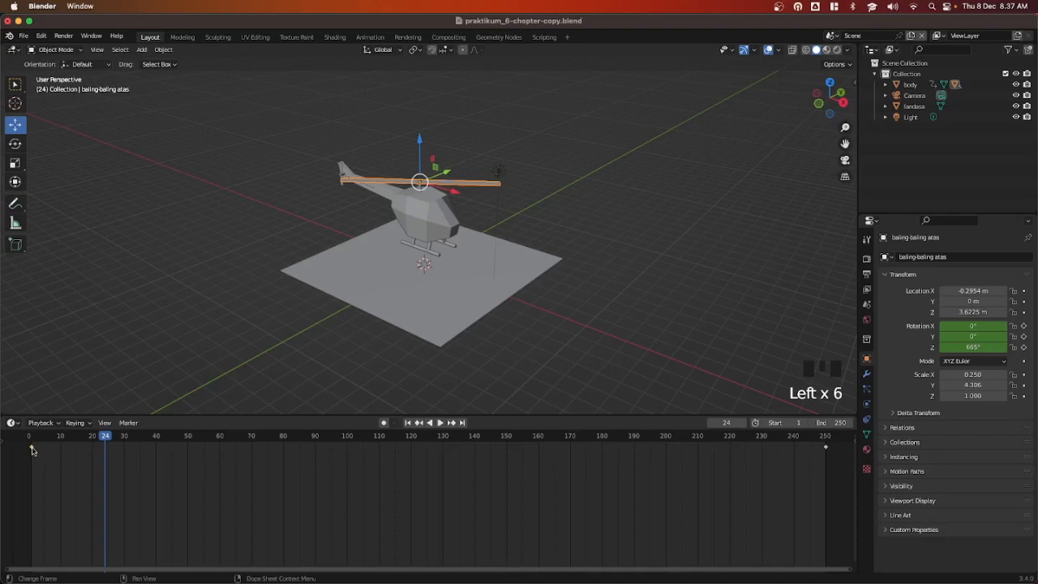
right_click(32, 450)
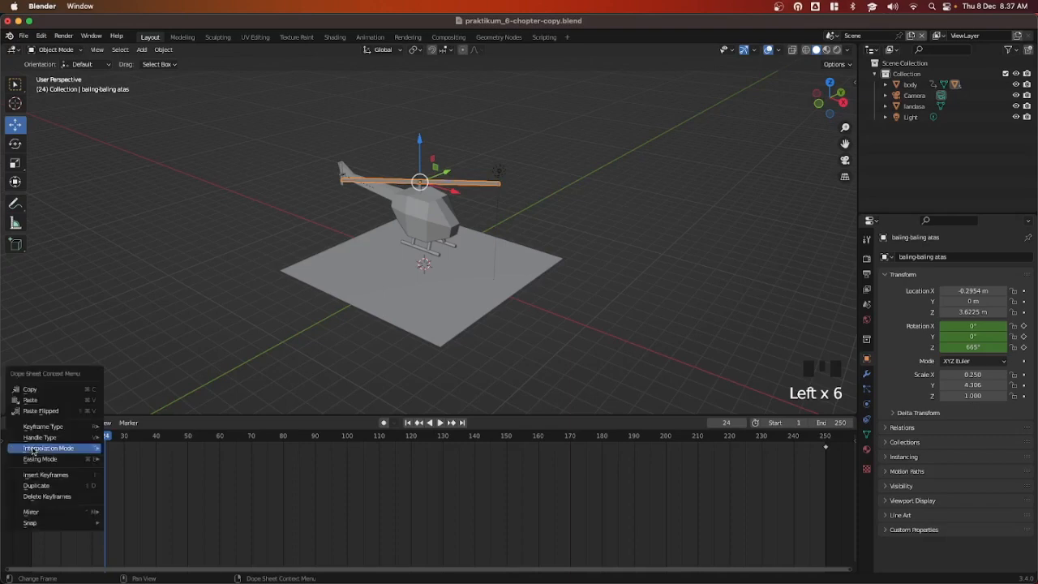
mouse_move(33, 448)
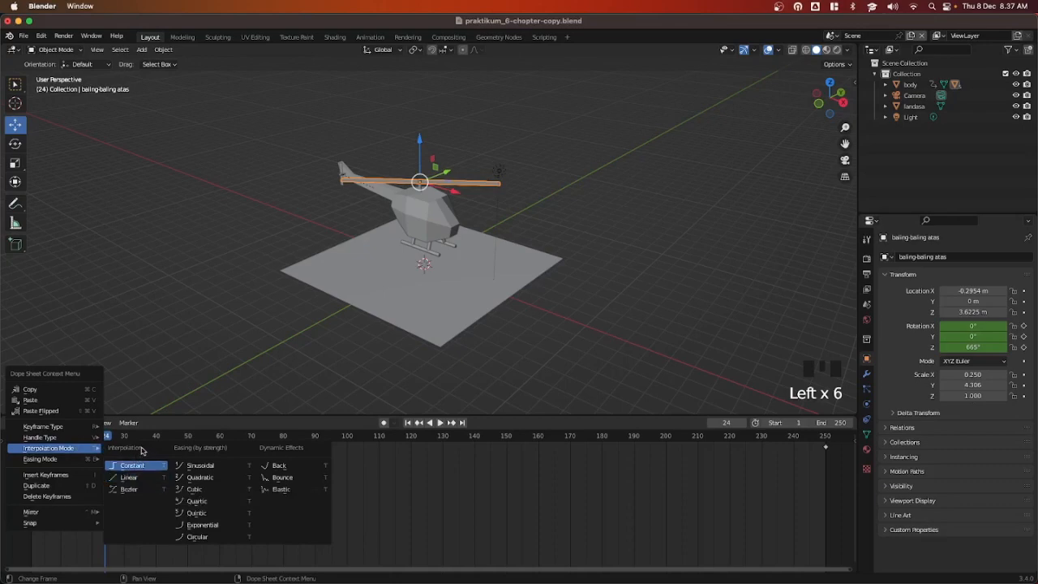
left_click(323, 463)
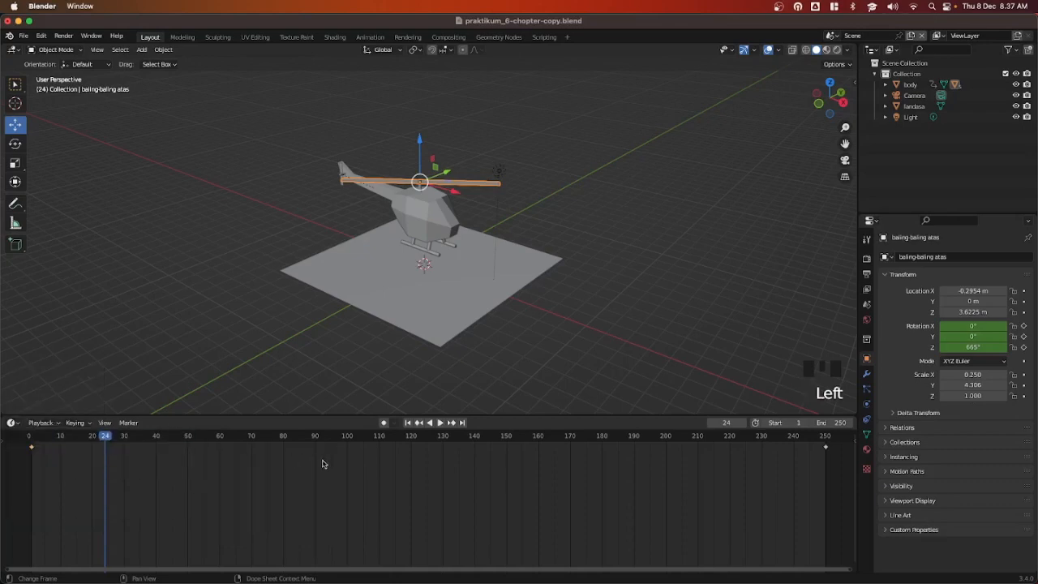
Replay the animation from frame 0 to judge the top rotor's spin speed, and return to frame 1
scroll(325, 463, "down", 1)
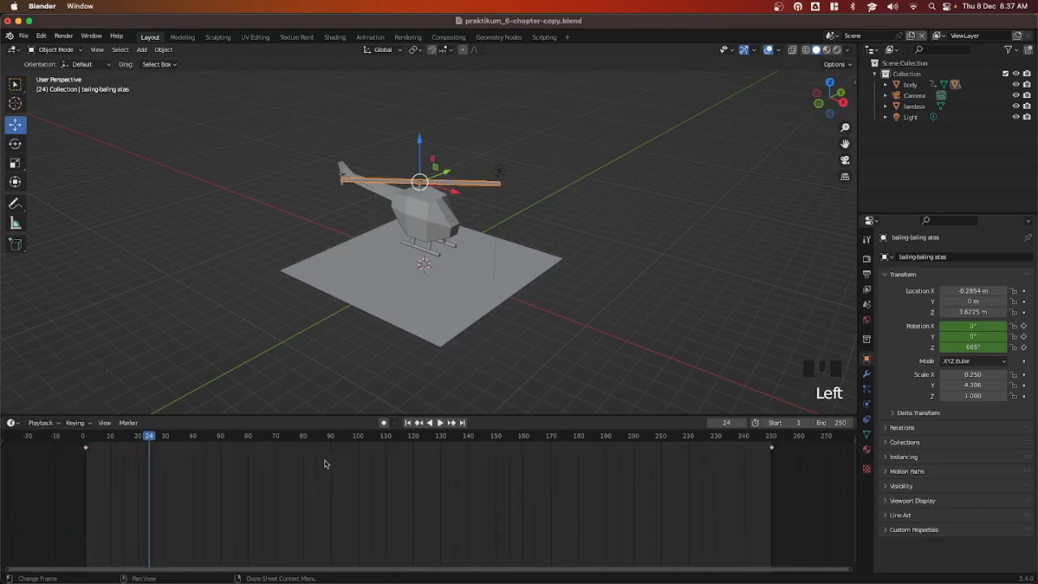
left_click(83, 439)
key("space")
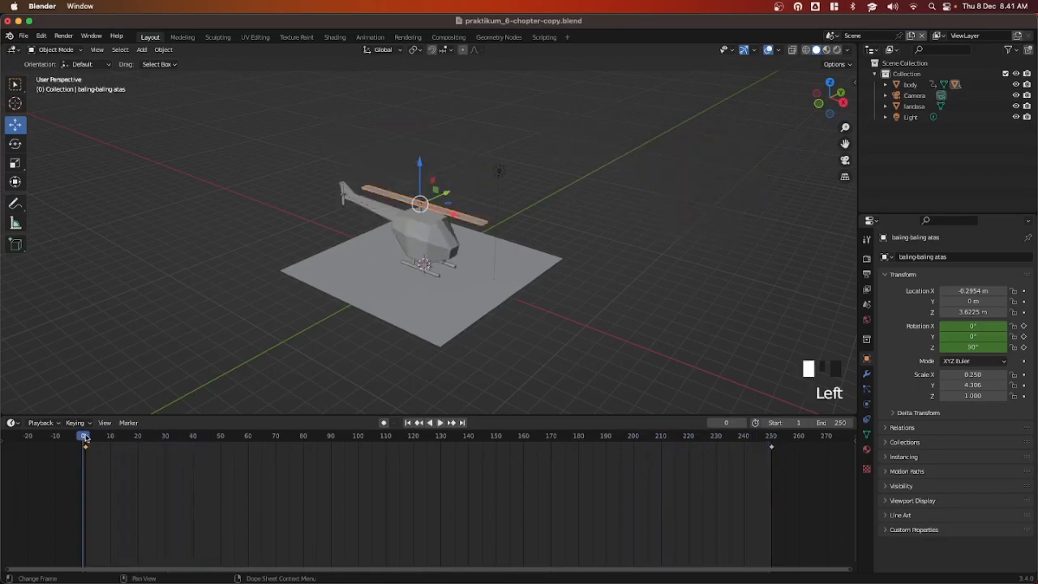
key("space")
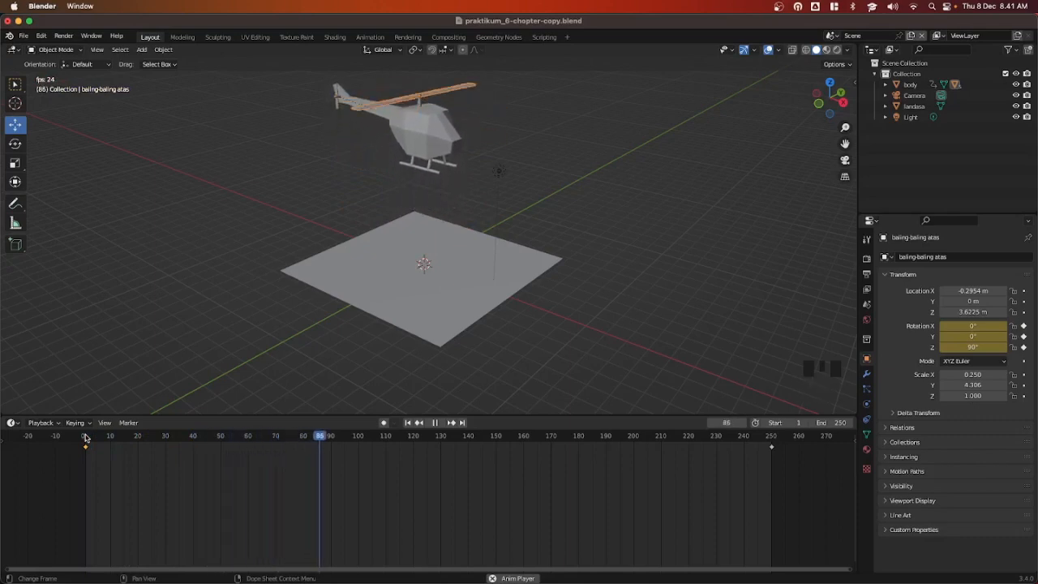
key("Left")
key("Left")
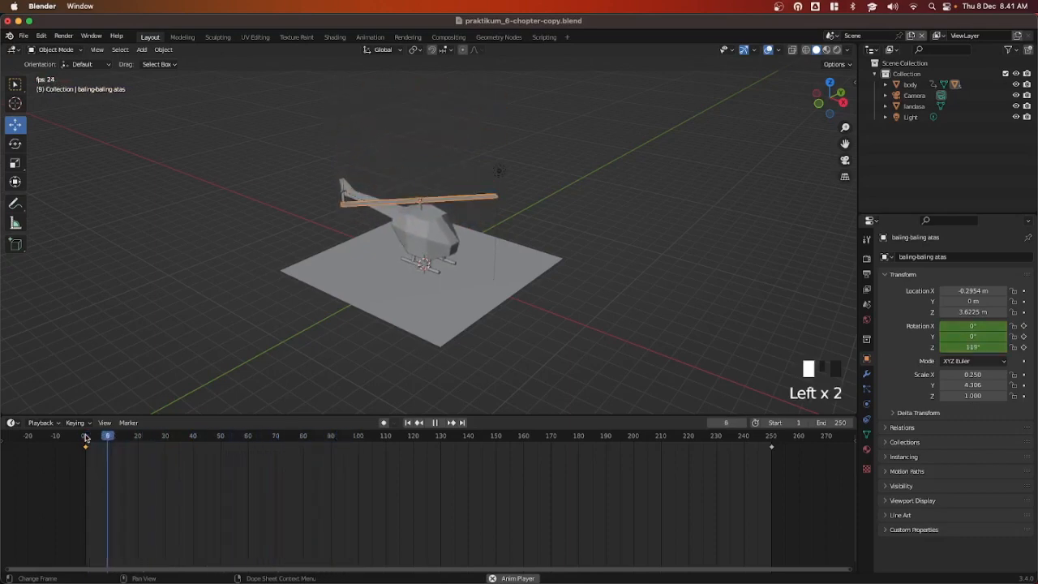
key("space")
key("Left")
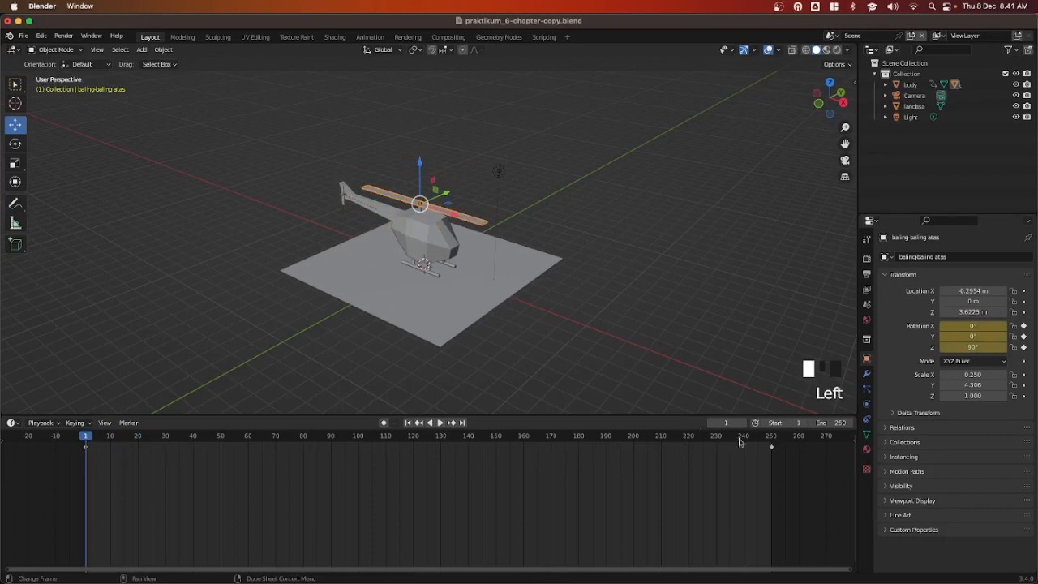
At frame 250, set the top rotor's Z rotation to 14400° and replace its Rotation keyframe
left_click(771, 440)
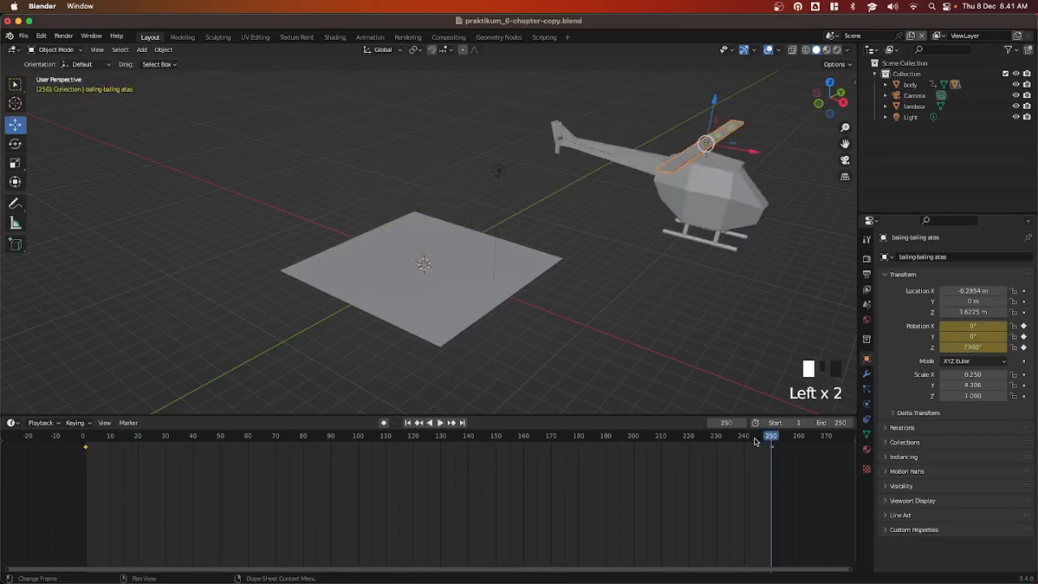
left_click(976, 348)
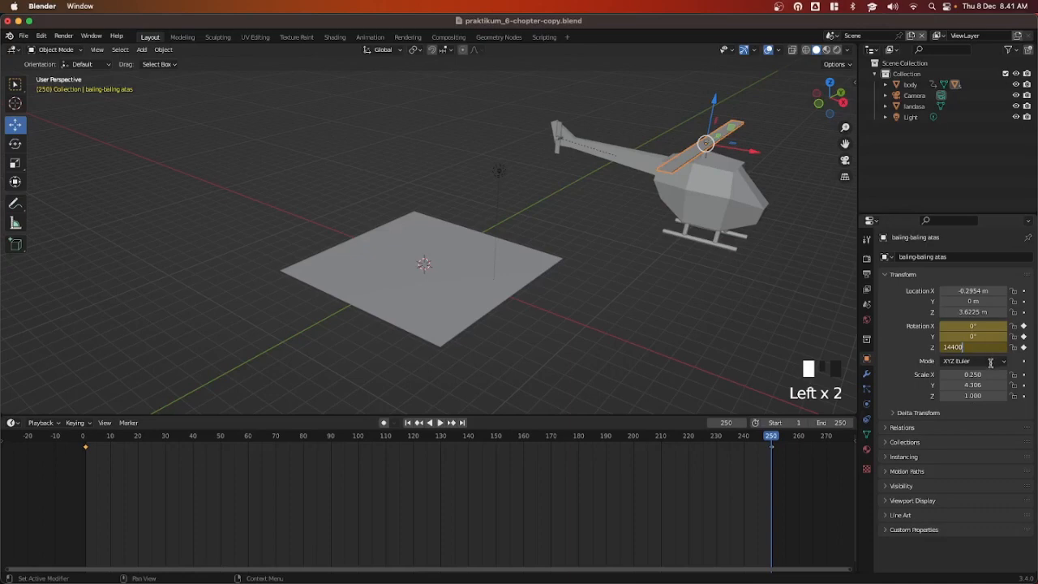
key("Return")
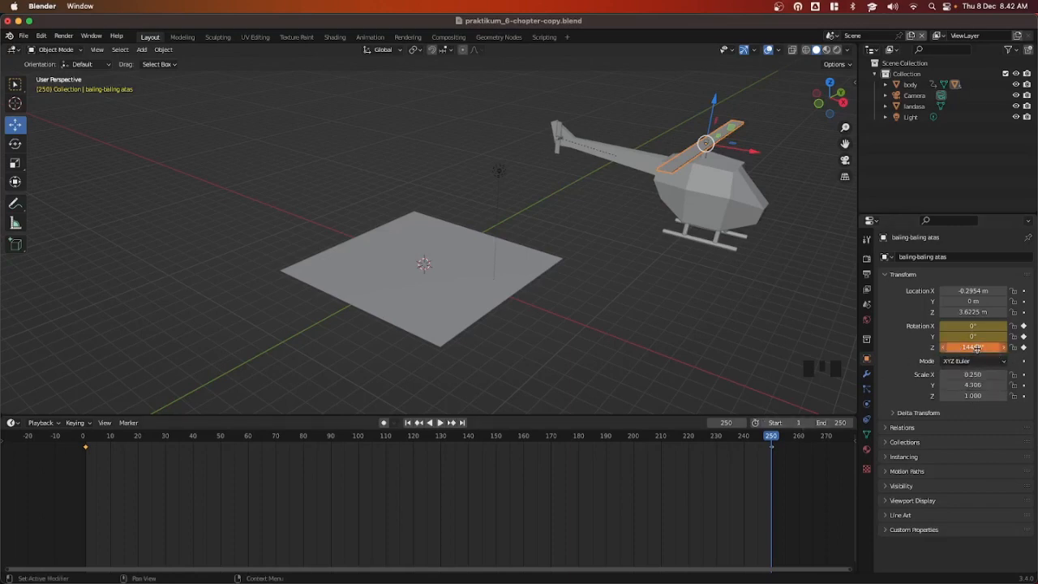
right_click(994, 346)
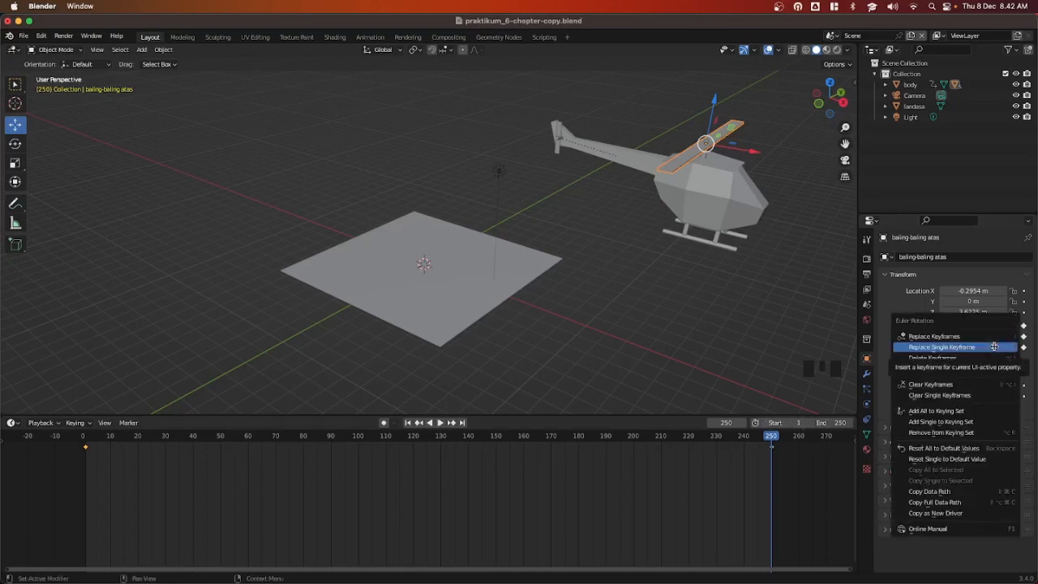
right_click(980, 347)
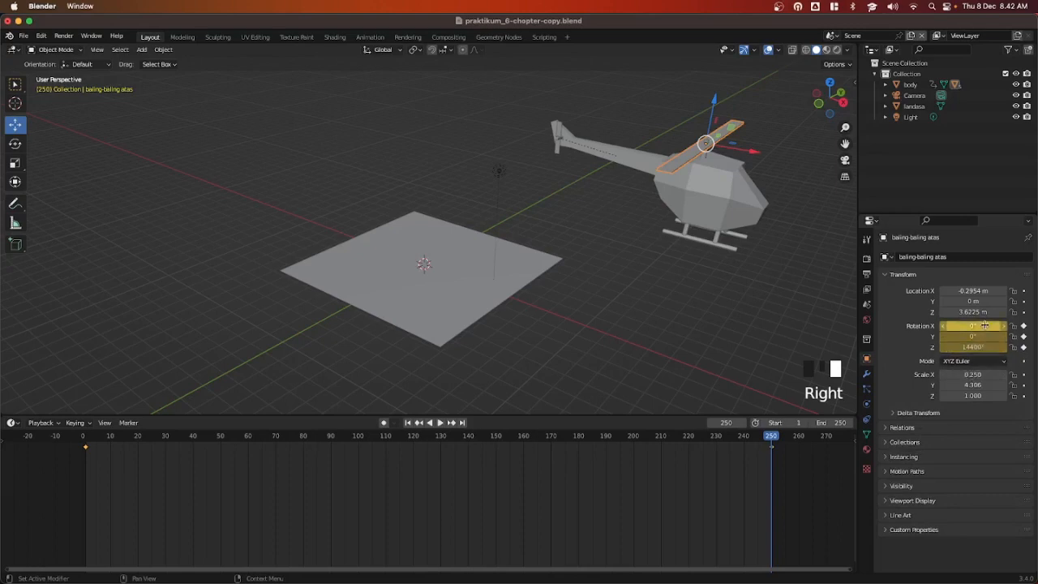
Play the animation from frame 1 to review the rotor spin over the flight
left_click(86, 440)
key("space")
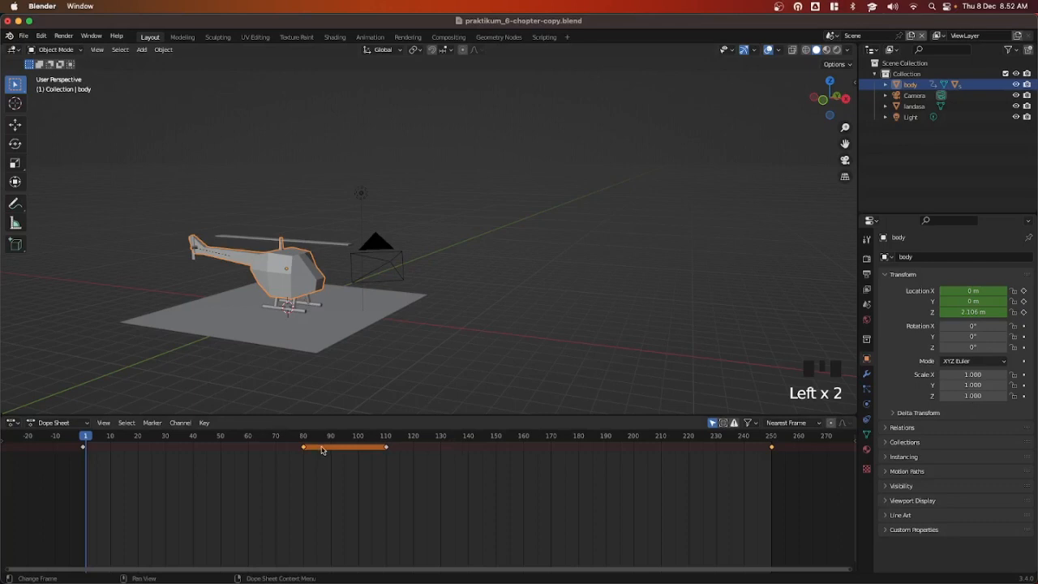
Play the animation from frame 1 in front view to review the body's flight, and go to frame 0
key("KP_1")
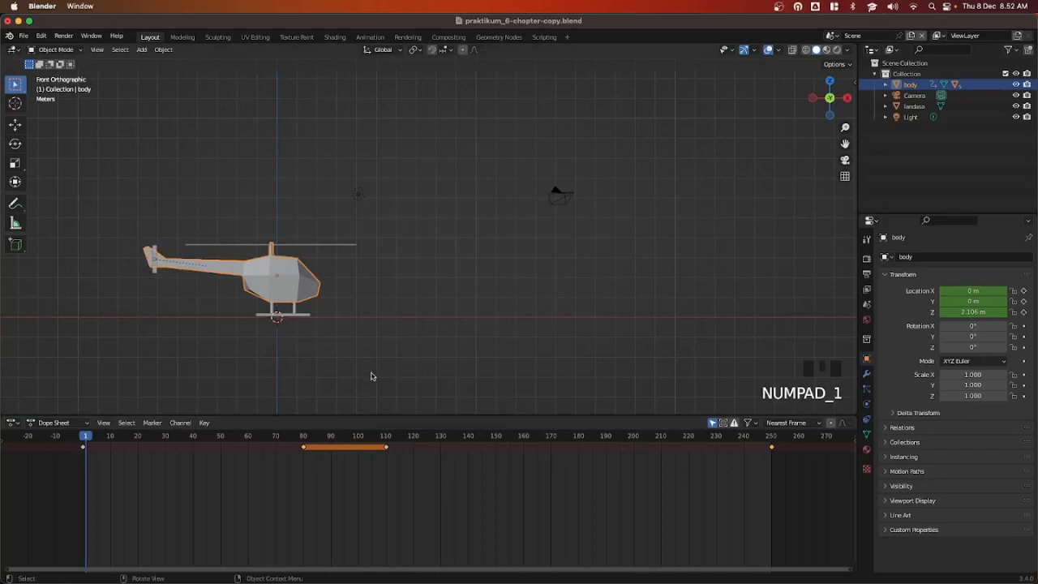
scroll(371, 376, "down", 2)
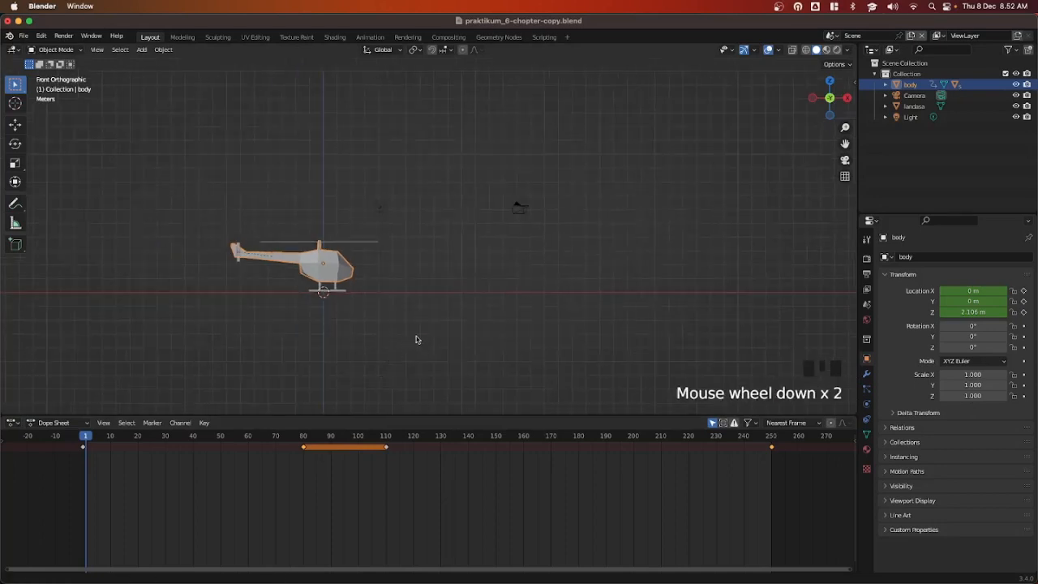
middle_click_drag(416, 339, 378, 379, "shift")
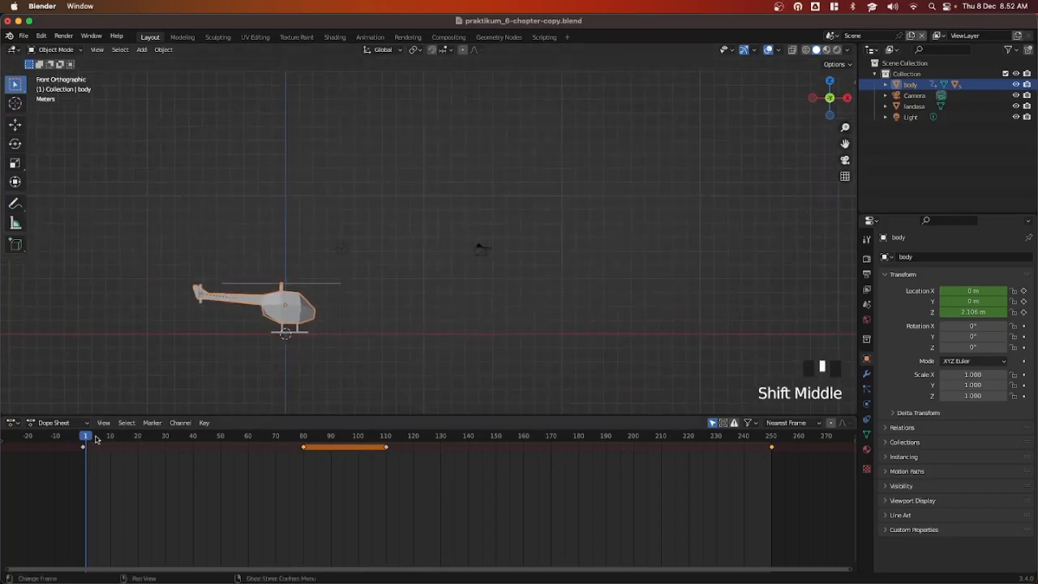
key("space")
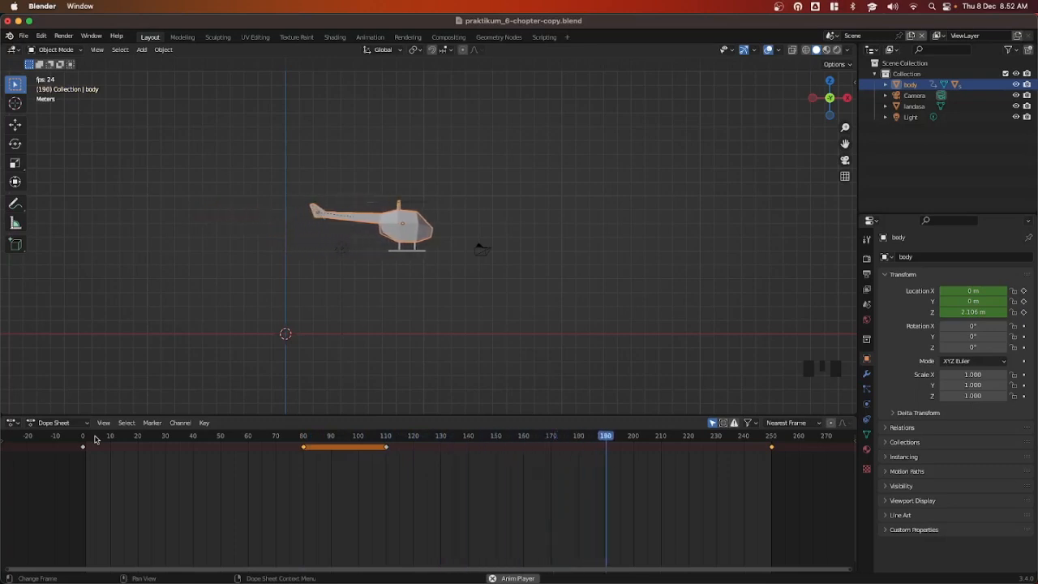
key("space")
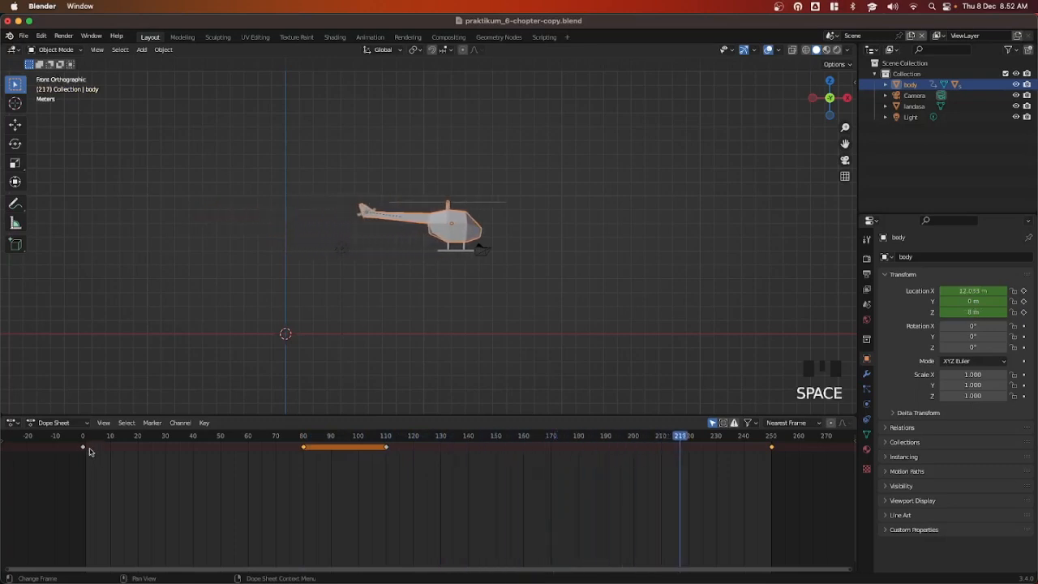
left_click(82, 438)
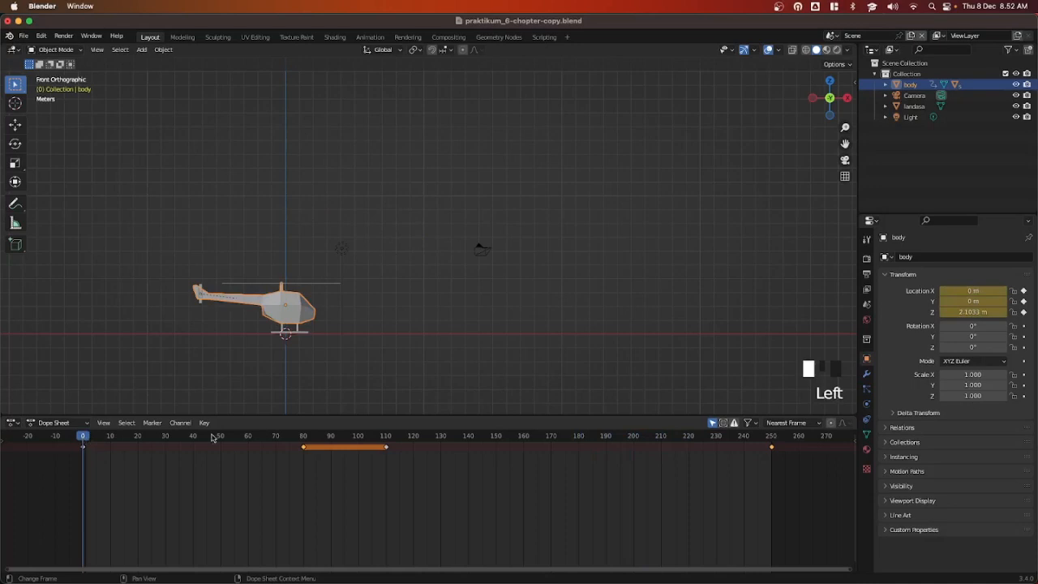
Try to tilt the helicopter body 20° nose-down at frame 110 and insert a Rotation keyframe there
left_click(386, 437)
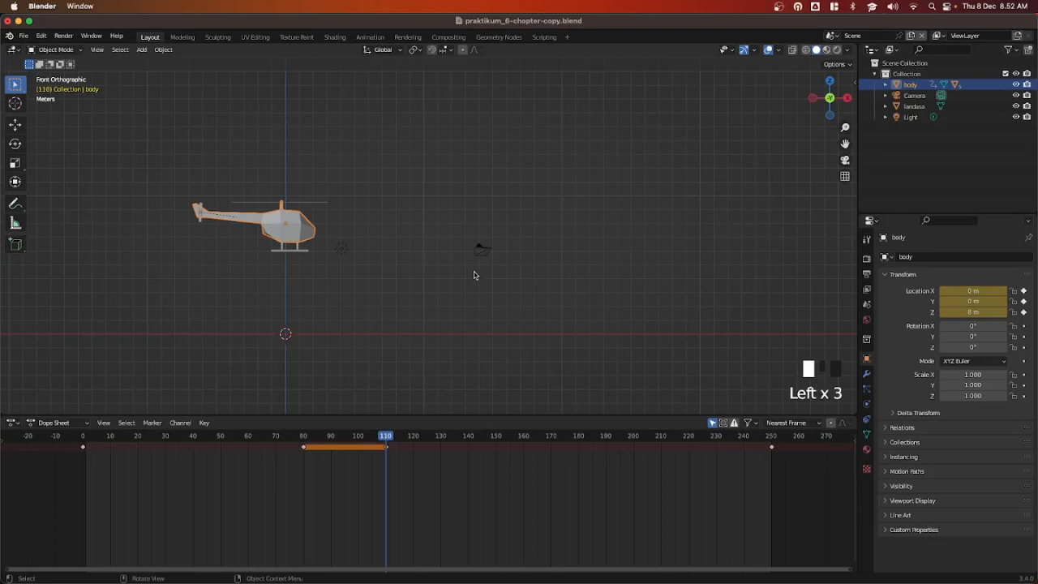
key("r")
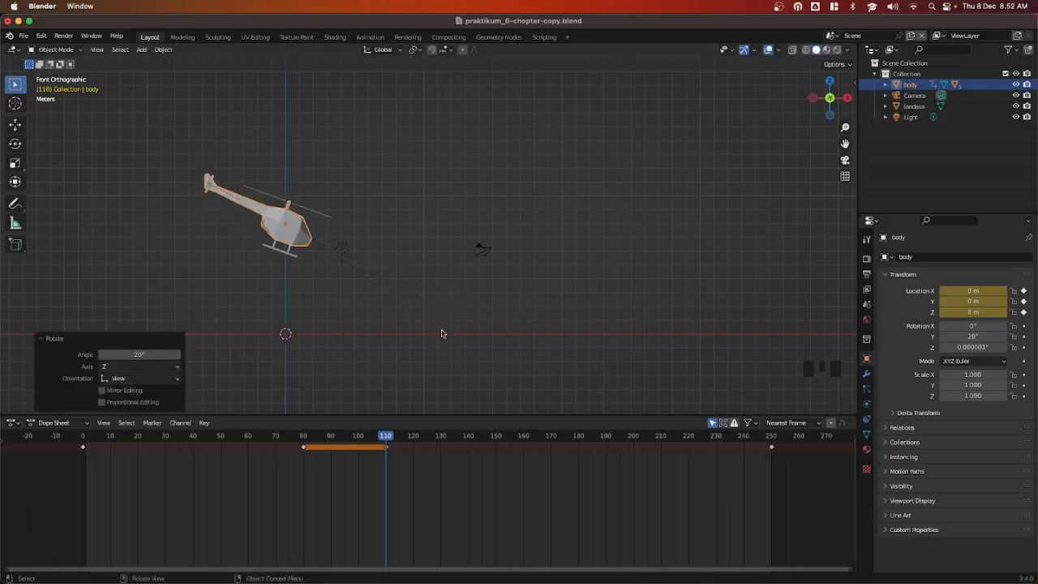
key("i")
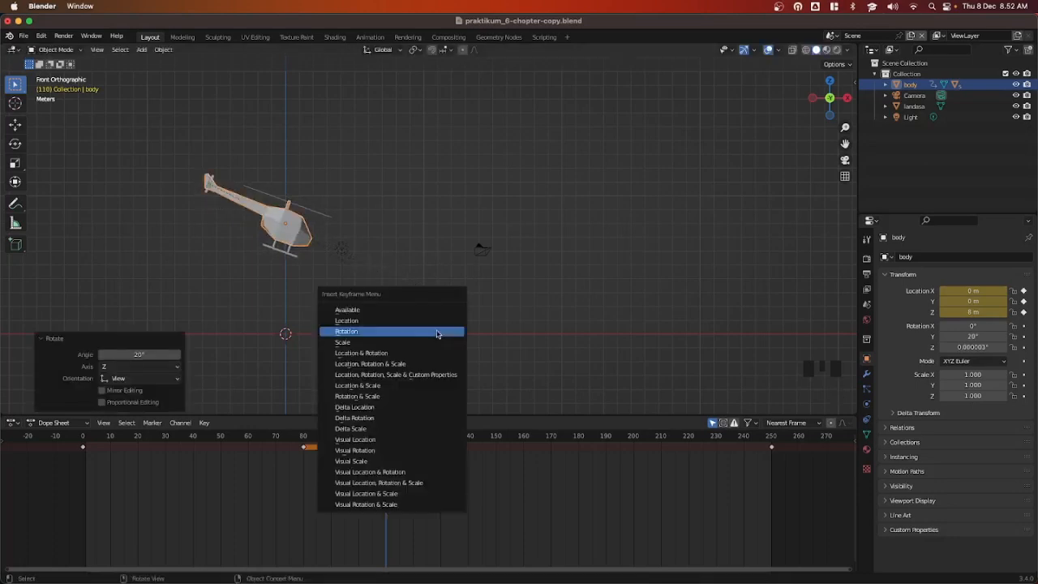
left_click(436, 331)
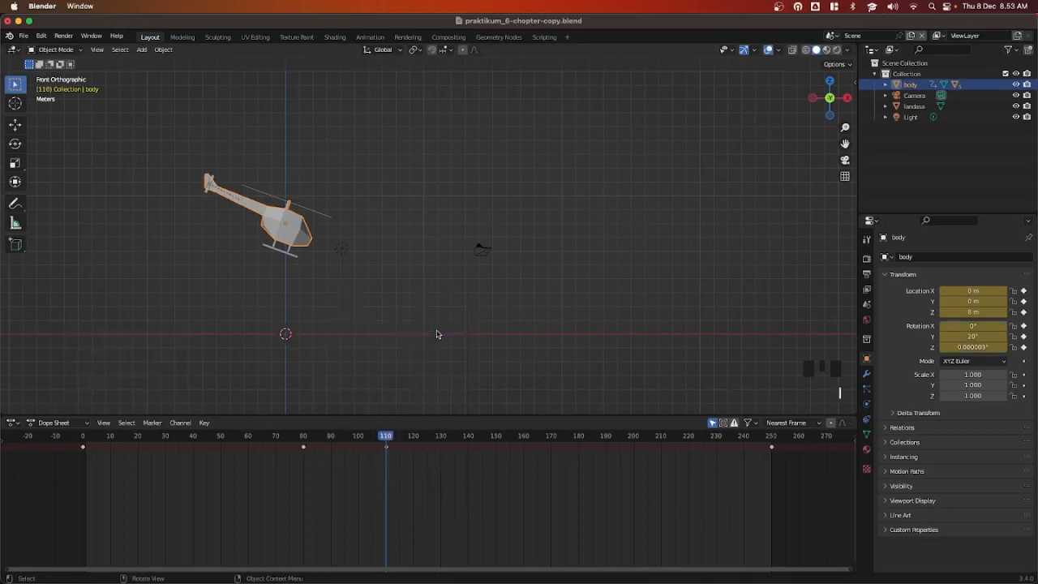
Check the body's tilt at frames 1, 0 and 80, and undo the 20° rotation with its keyframe
left_click(85, 439)
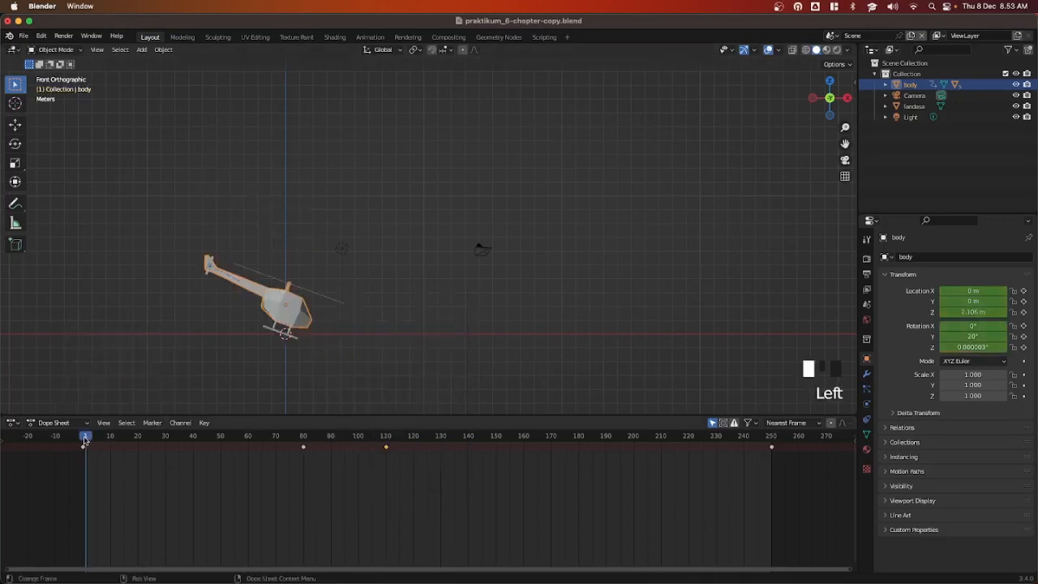
left_click(83, 439)
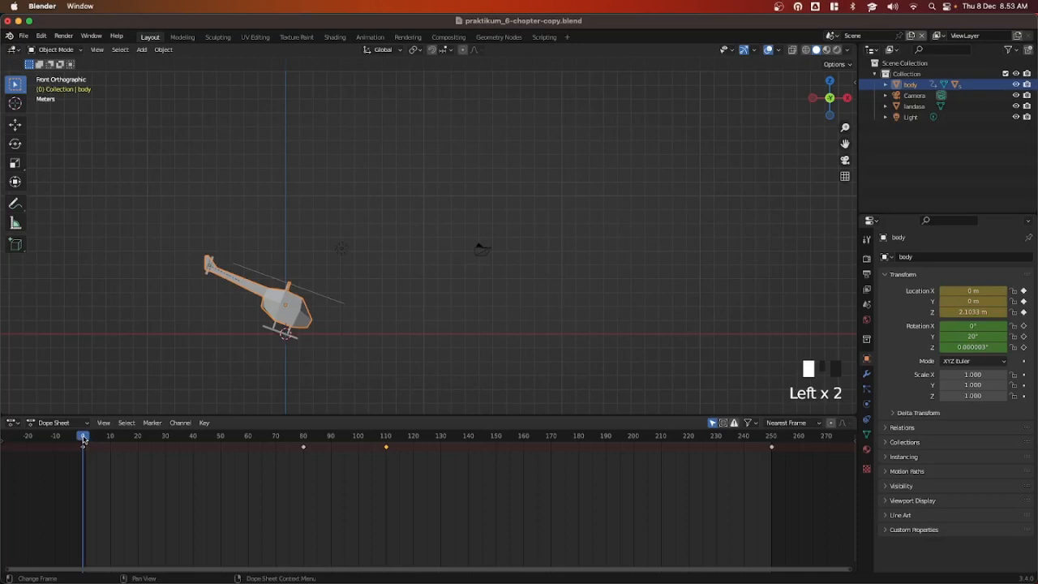
left_click(304, 438)
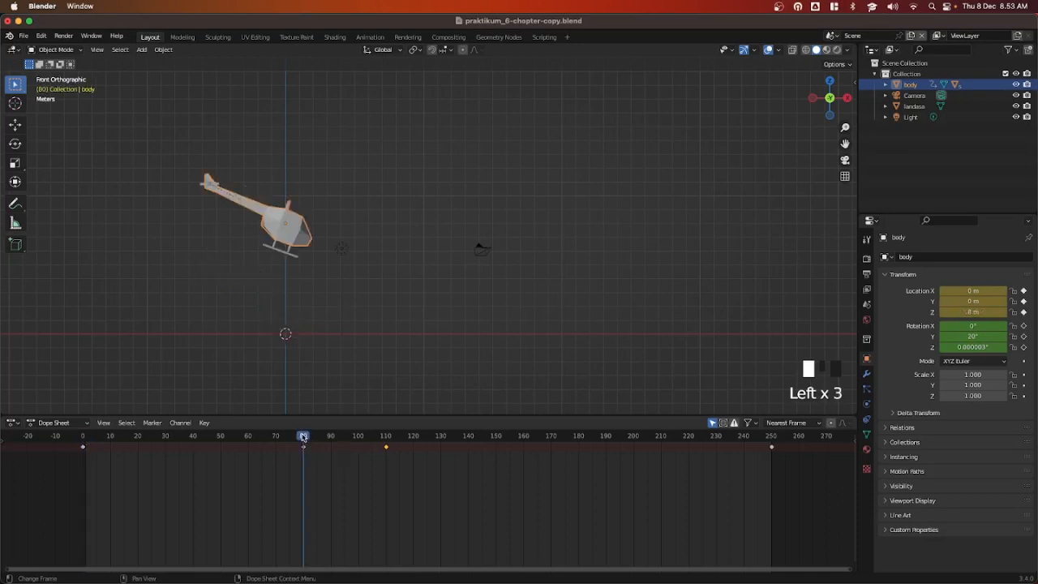
key("super+z")
key("super+z")
key("super+z")
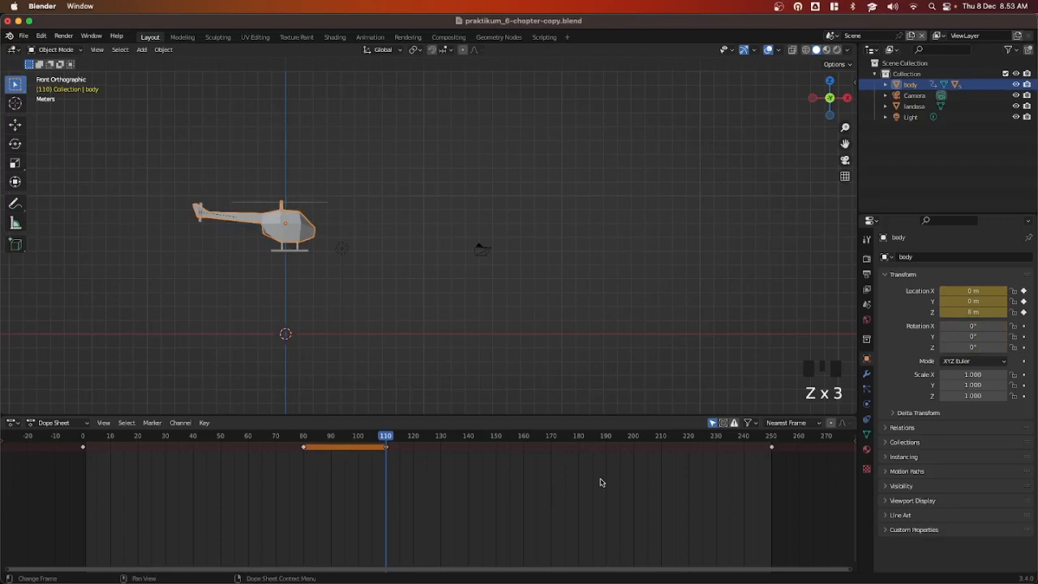
At frame 80, insert a Rotation keyframe for the helicopter body, keeping it level at 0°
left_click(303, 438)
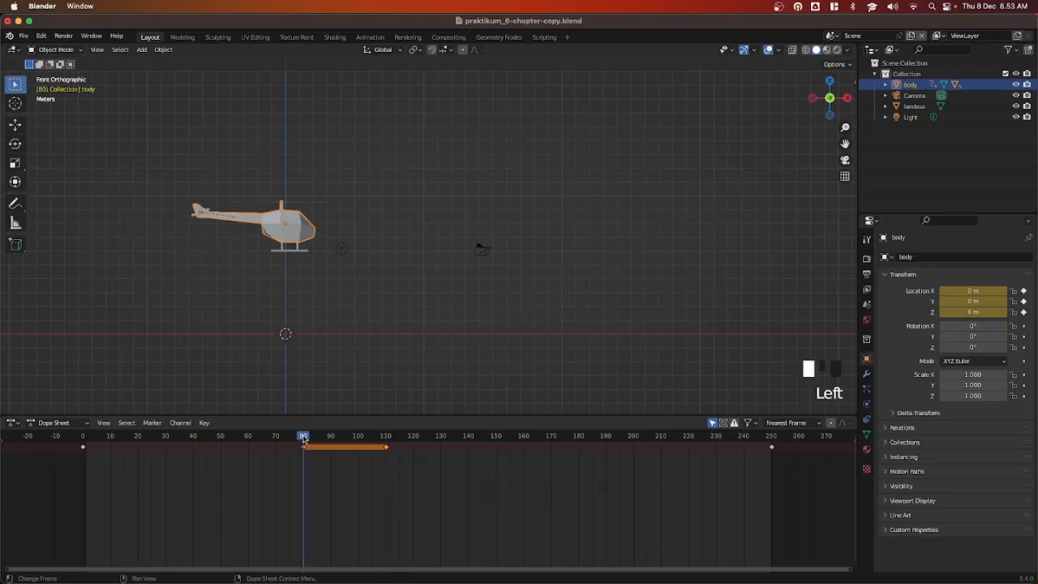
key("i")
left_click(304, 438)
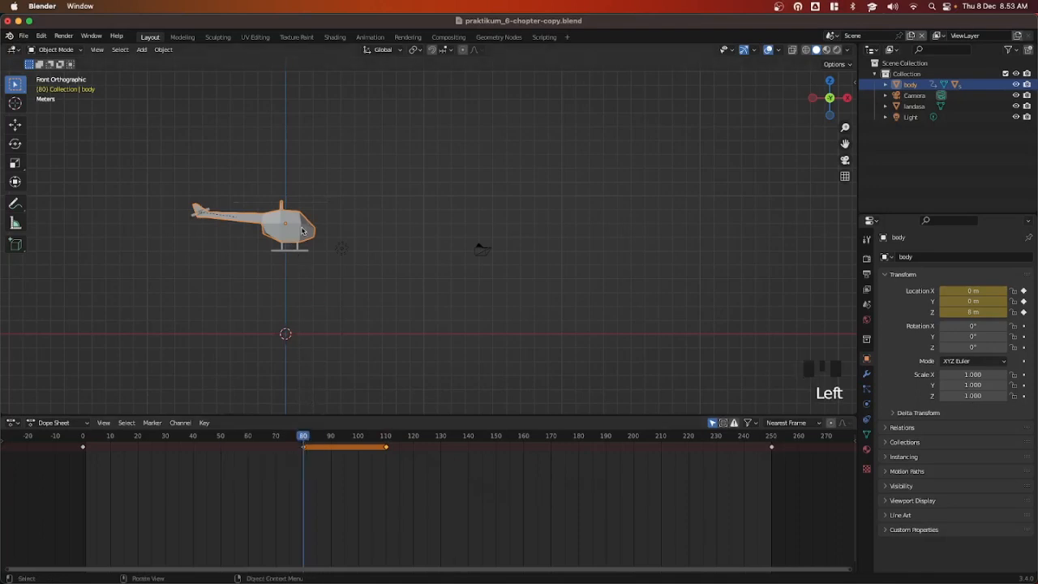
key("i")
left_click(300, 230)
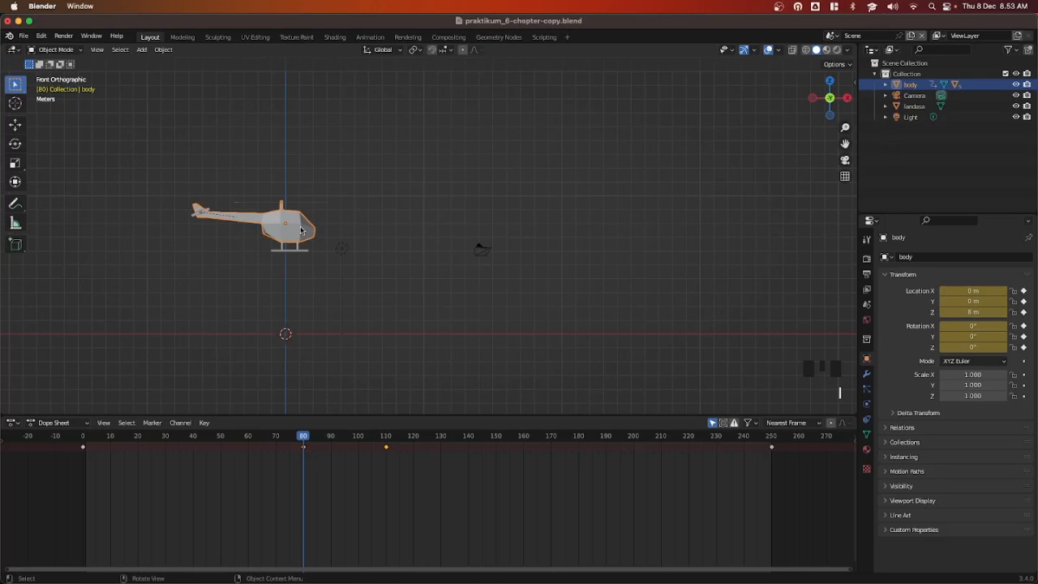
At frame 250, tilt the helicopter body about 17.4° nose-down and insert a Rotation keyframe
left_click(386, 439)
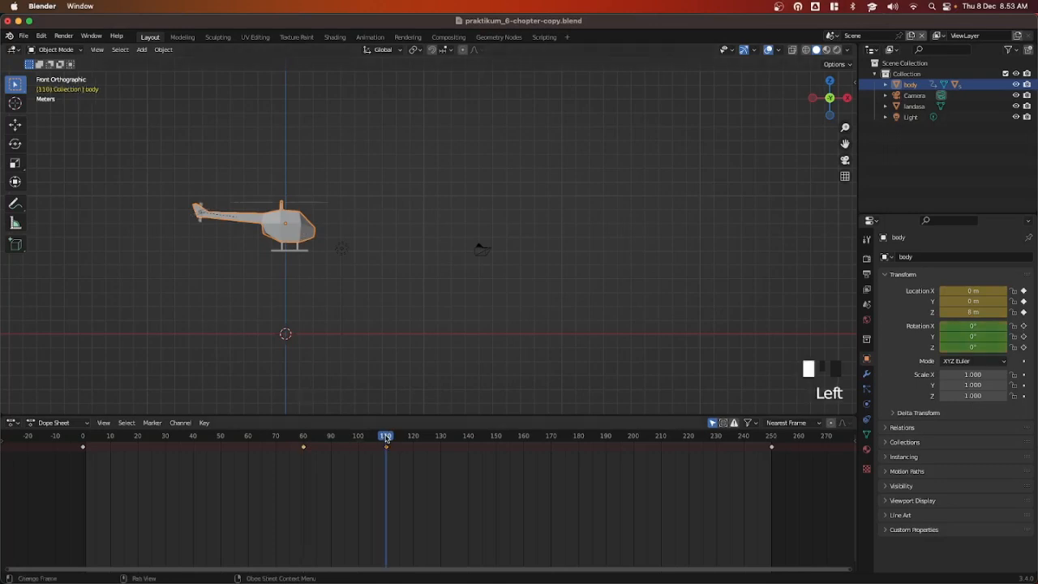
left_click(773, 438)
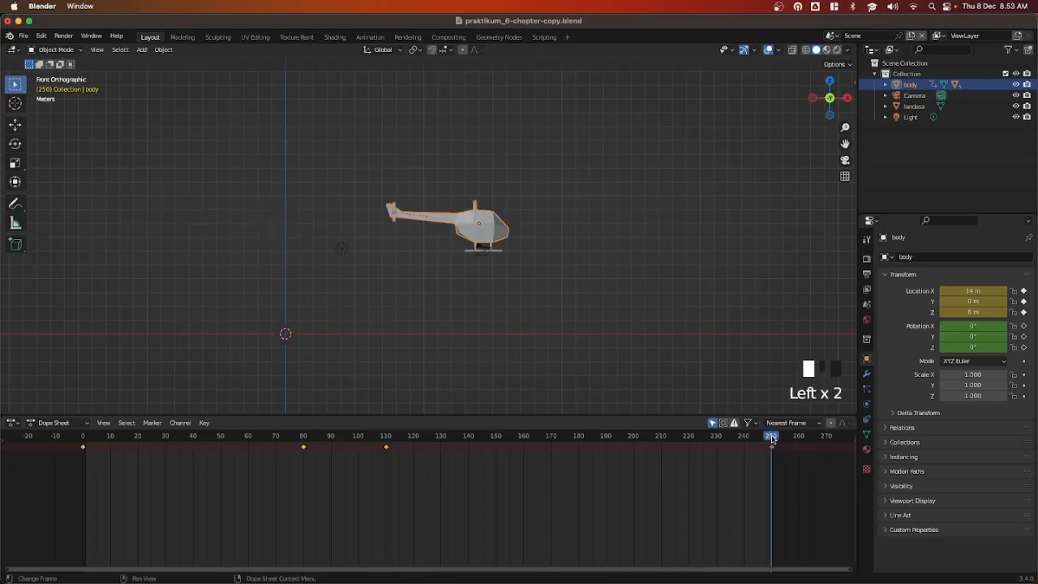
key("r")
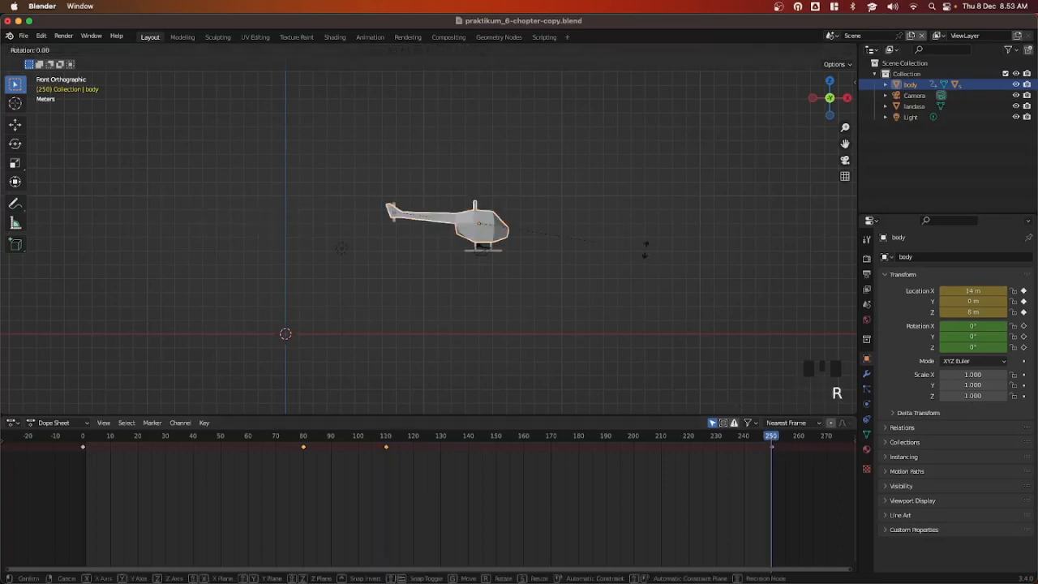
left_click(626, 299)
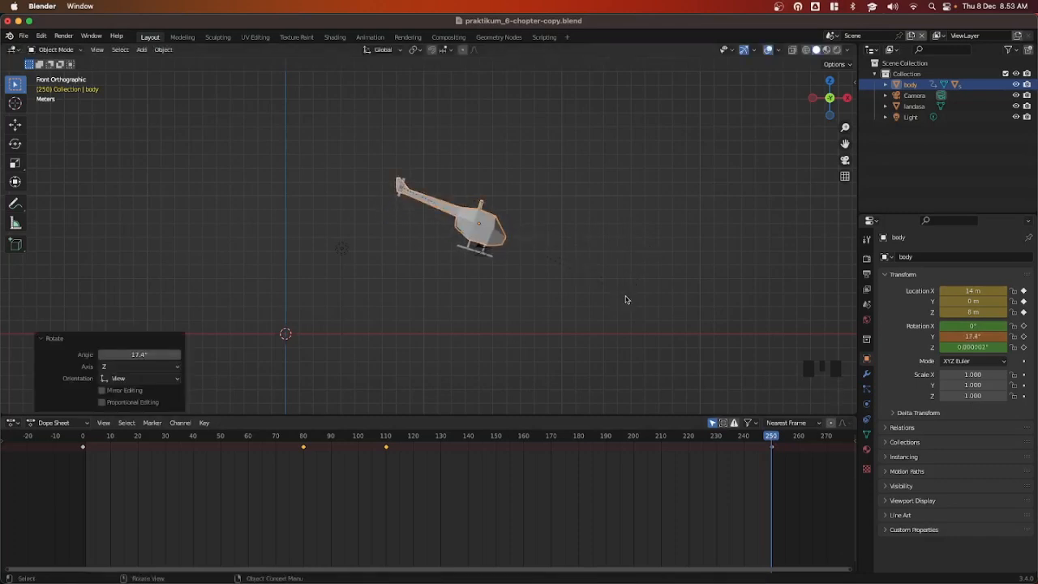
key("i")
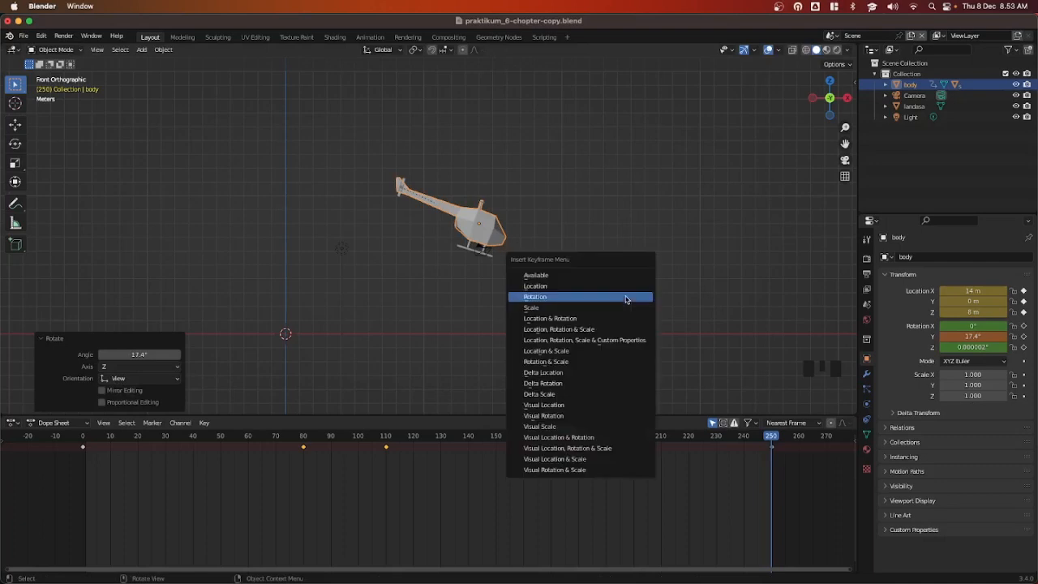
left_click(615, 297)
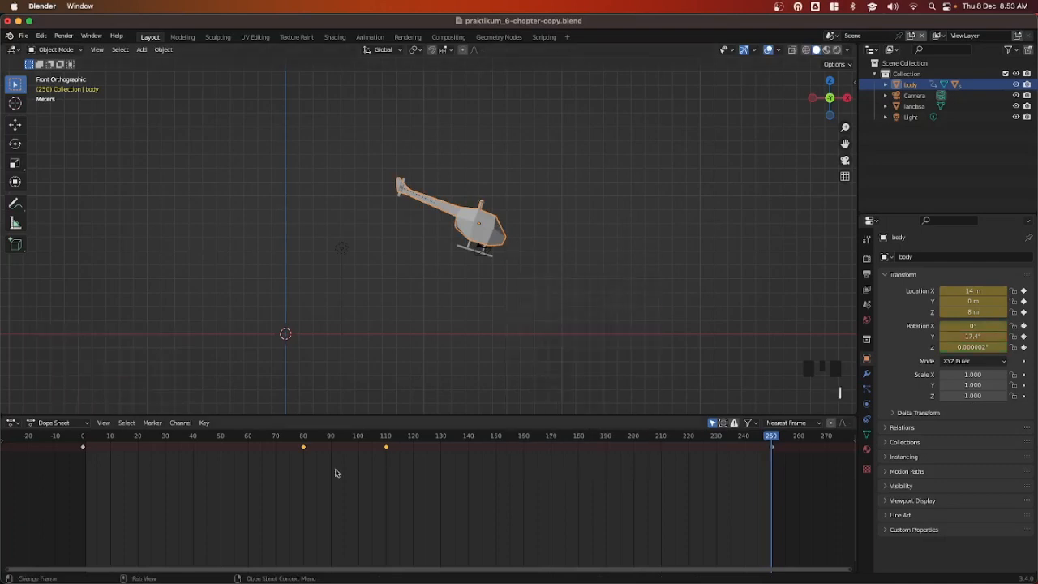
Play the animation from frame 1 to review the gradual tilt from front and perspective views, and inspect the keyframe at frame 250
left_click(84, 439)
key("space")
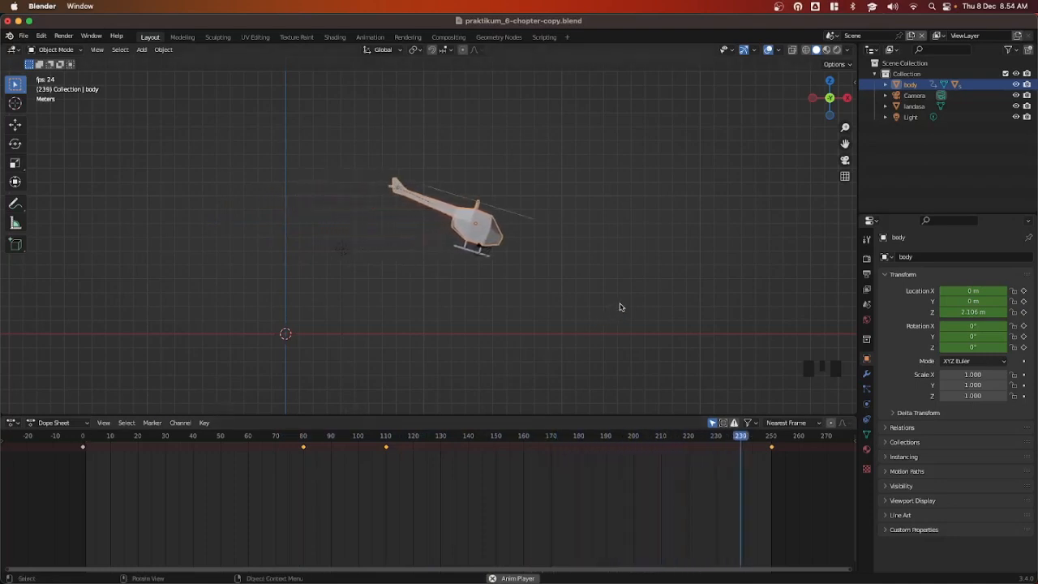
middle_click_drag(618, 304, 570, 325)
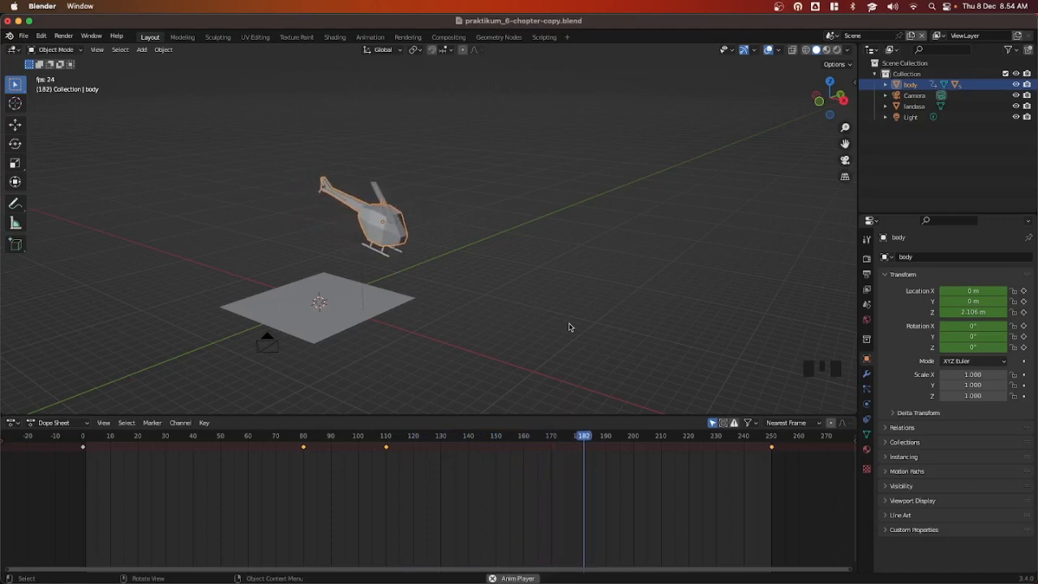
key("space")
key("Left")
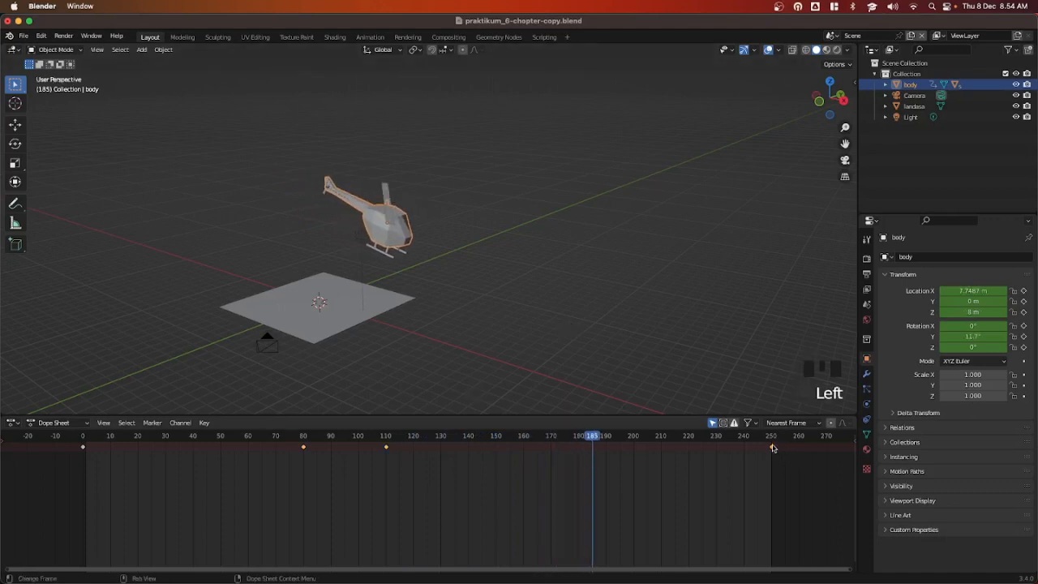
key("Left")
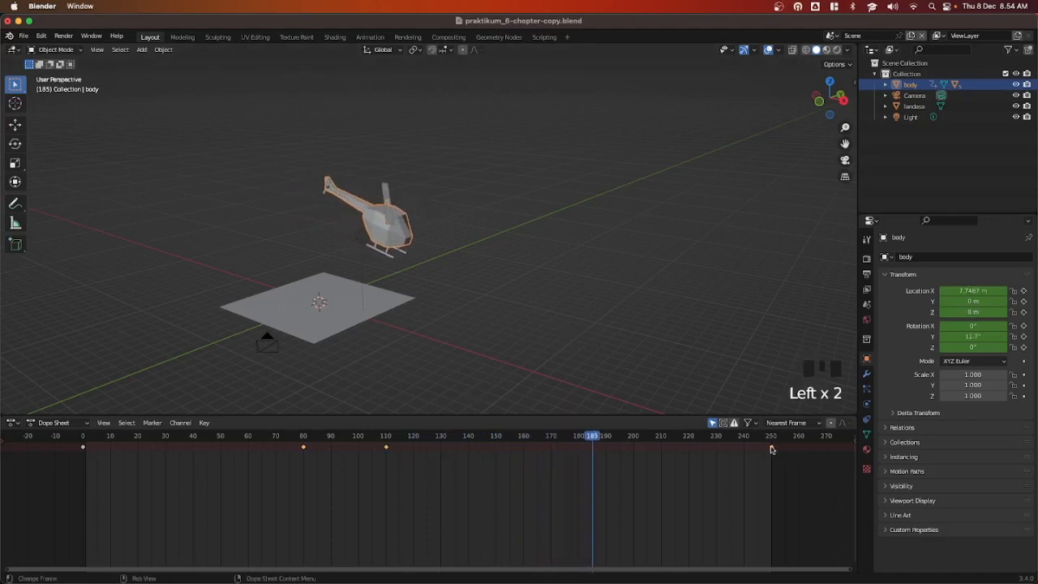
key("Left")
At frame 110, rotate the body around global Y to about 11° and insert a Rotation keyframe
left_click(386, 437)
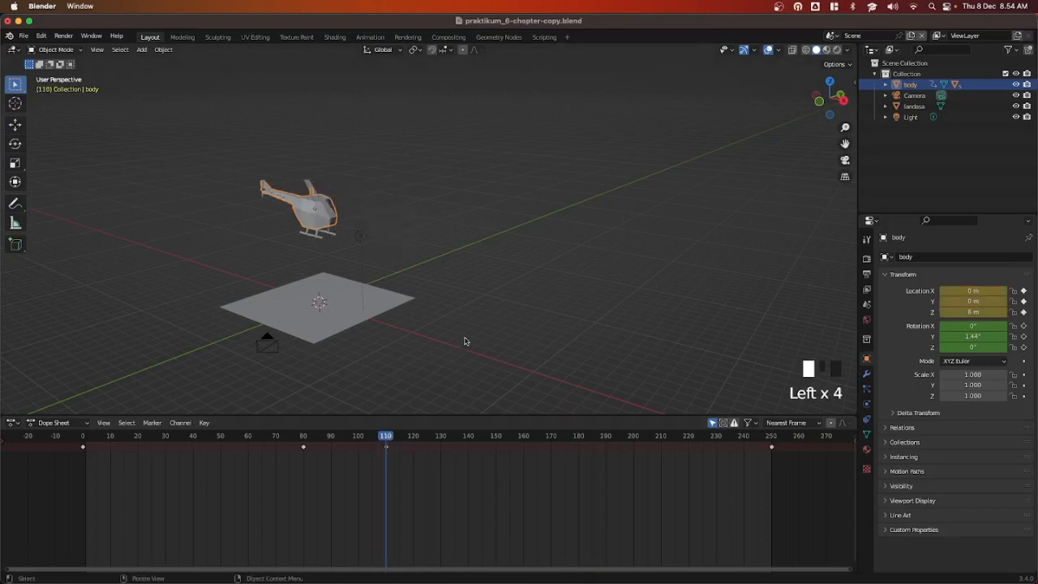
key("r")
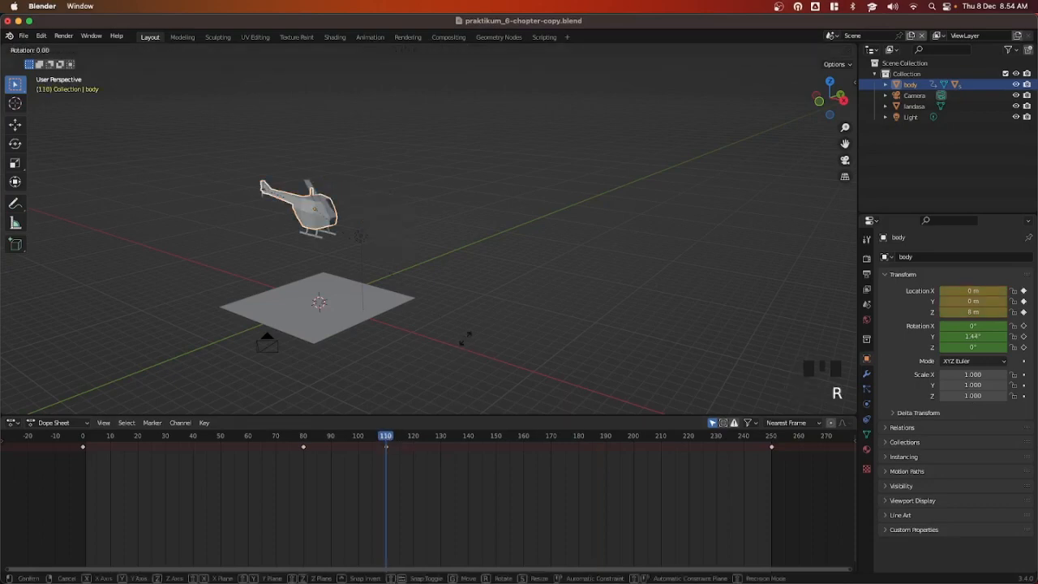
key("y")
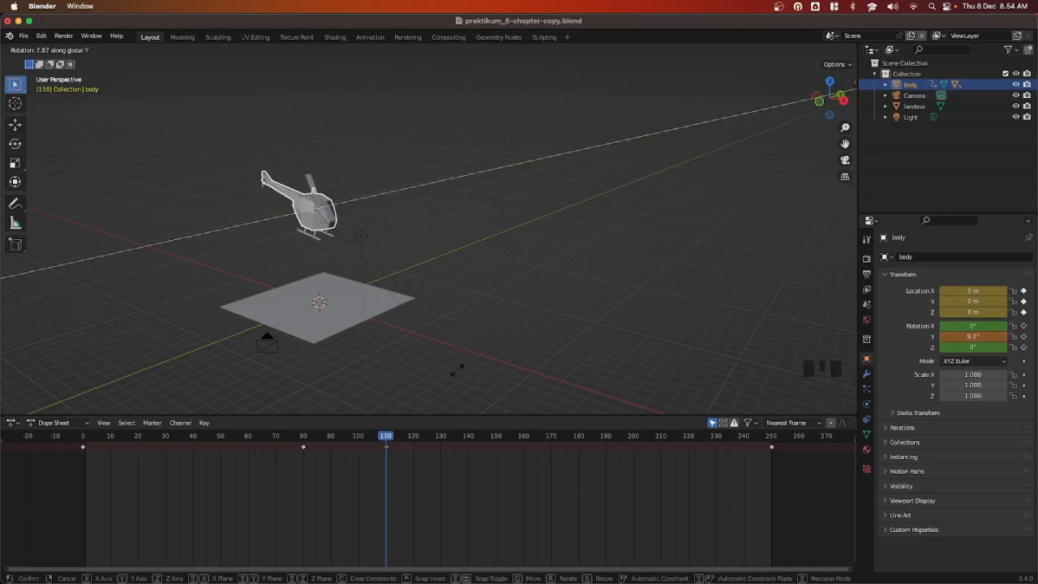
left_click(454, 379)
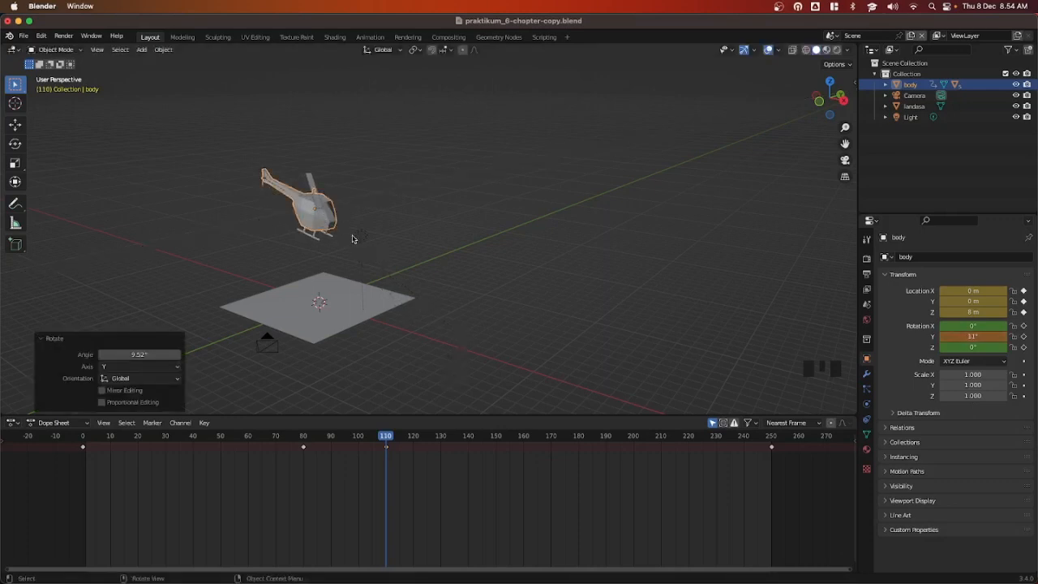
key("i")
left_click(305, 241)
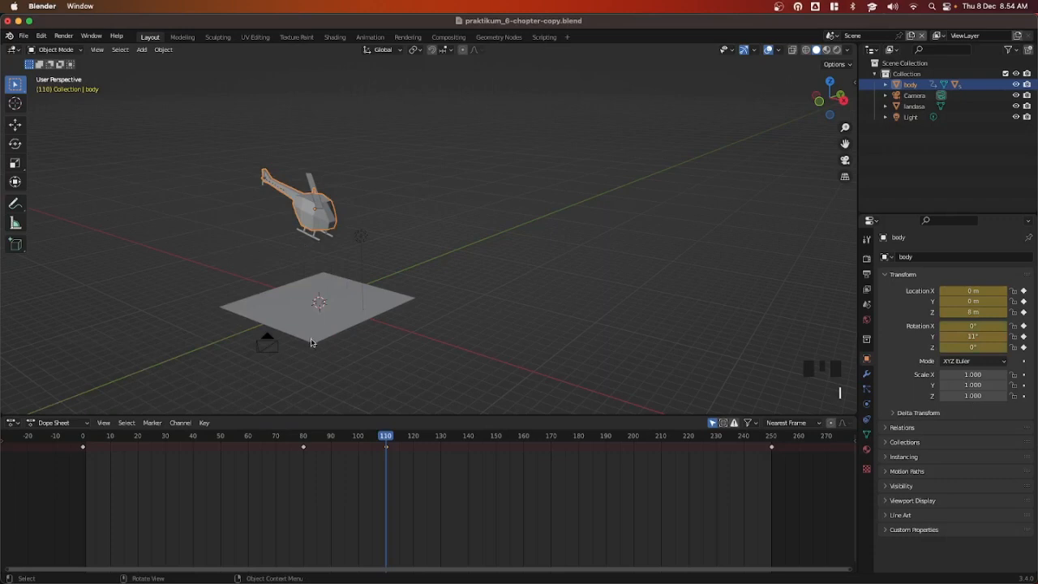
Replay the animation from frame 0 to review the adjusted forward tilt, and go to frame 250
left_click(81, 438)
key("space")
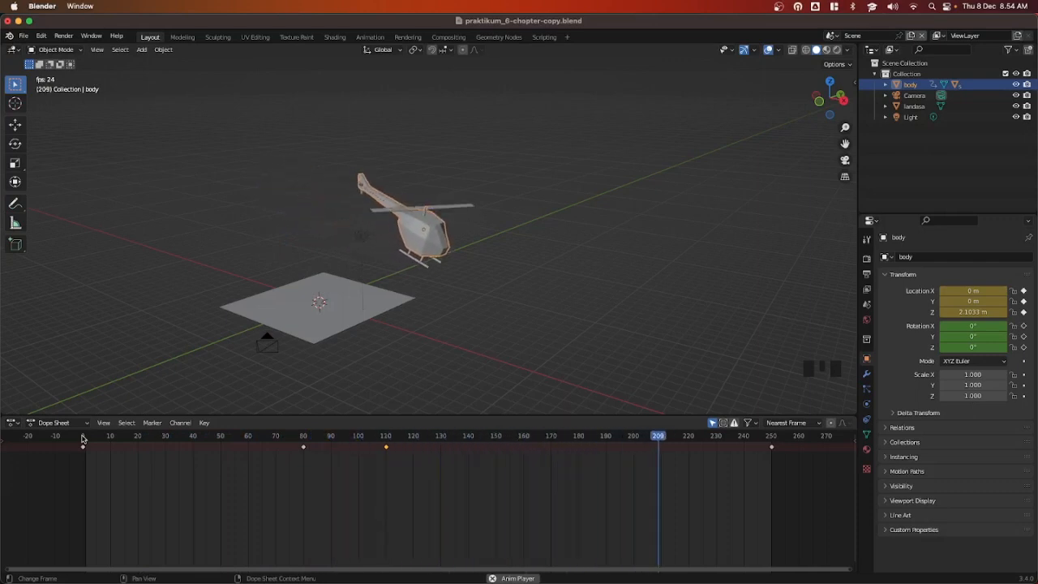
key("space")
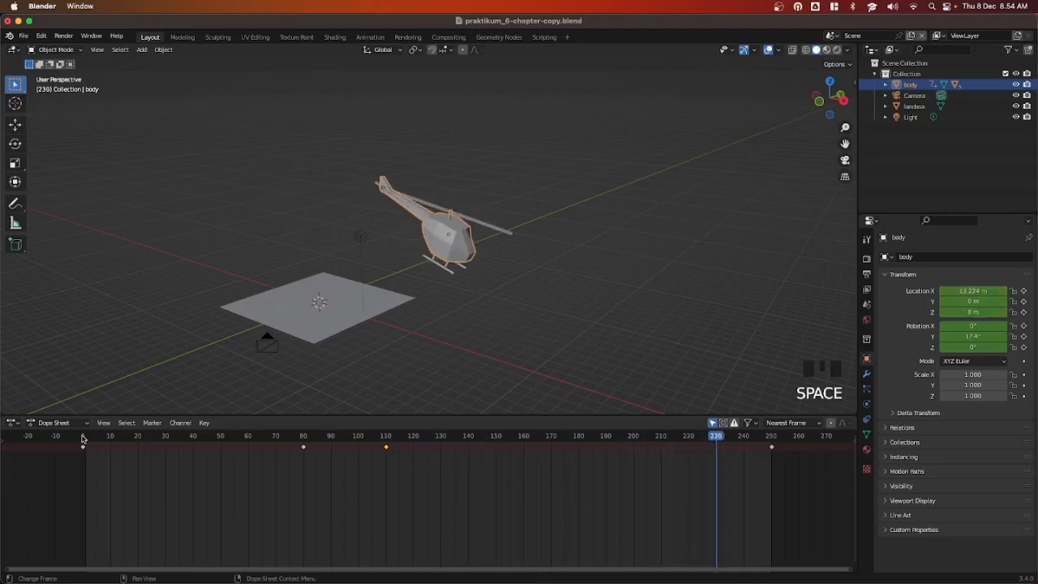
left_click(771, 436)
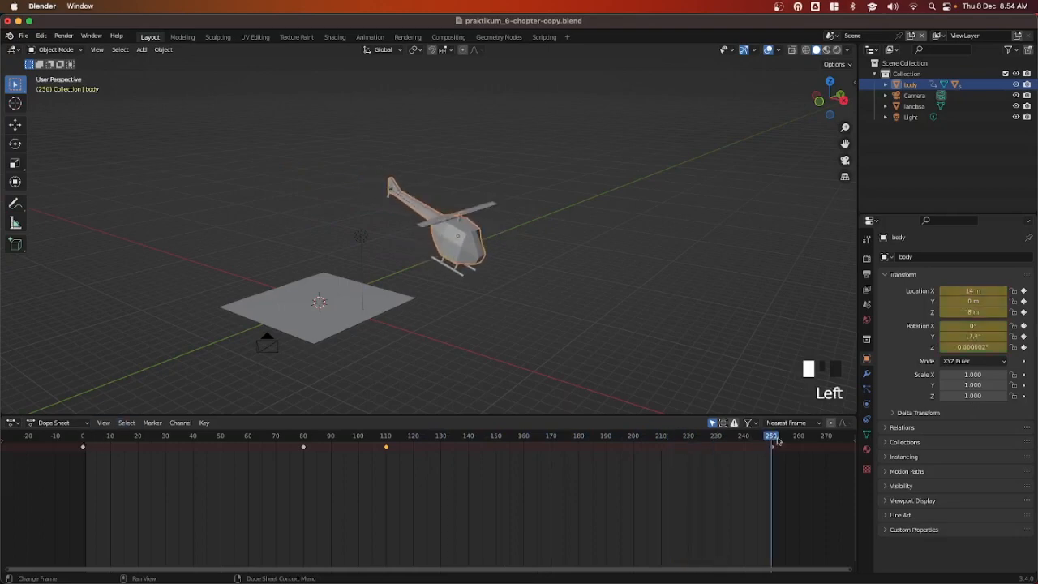
At frame 250, rotate the helicopter body around global Y to about 8.4° and insert a Rotation keyframe
key("r")
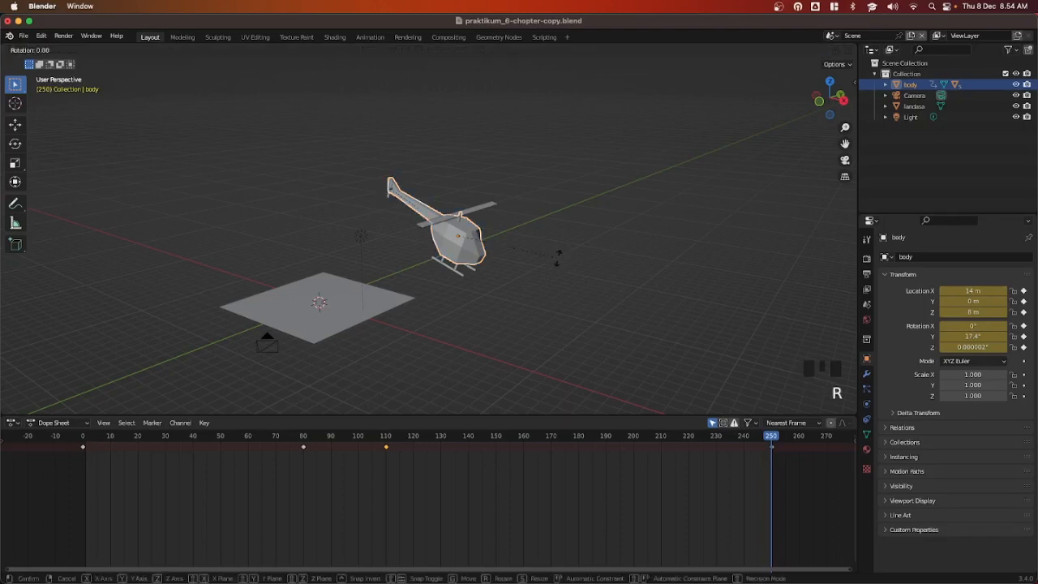
key("y")
left_click(551, 245)
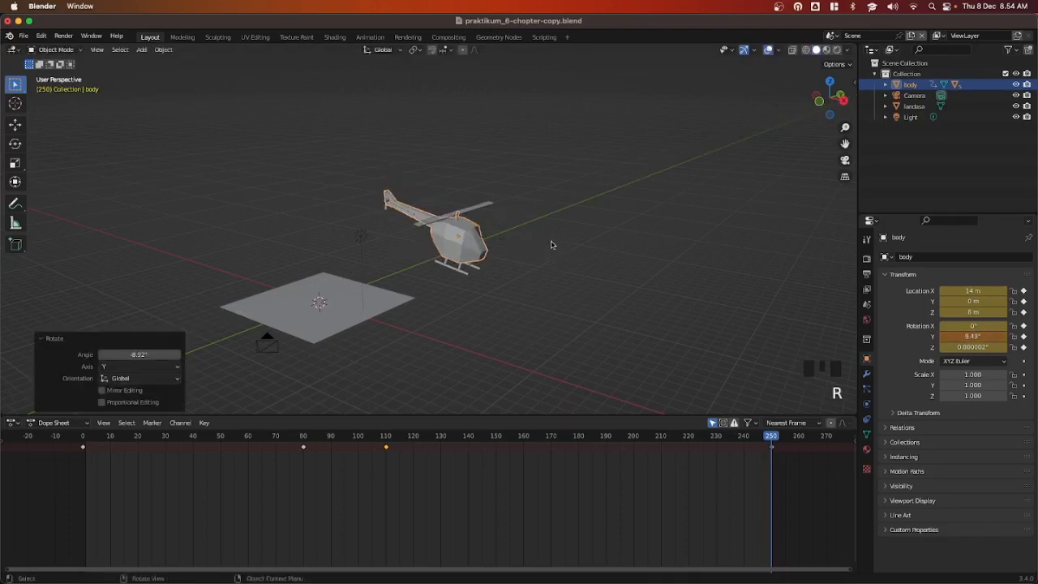
key("i")
left_click(358, 288)
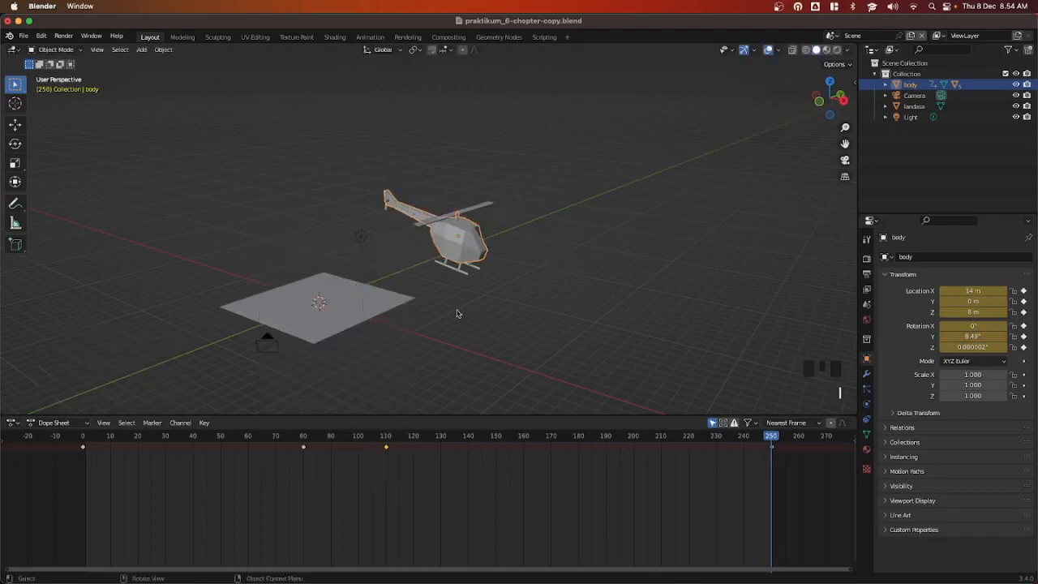
left_click(554, 349)
Play the animation from frame 1 to review the reduced forward tilt at the end of the flight
left_click(86, 437)
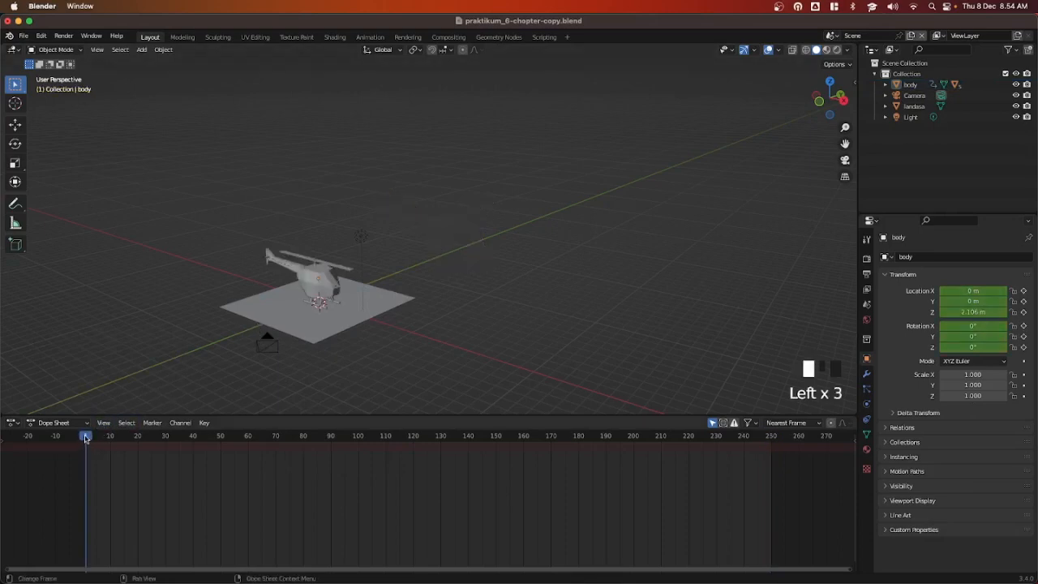
key("space")
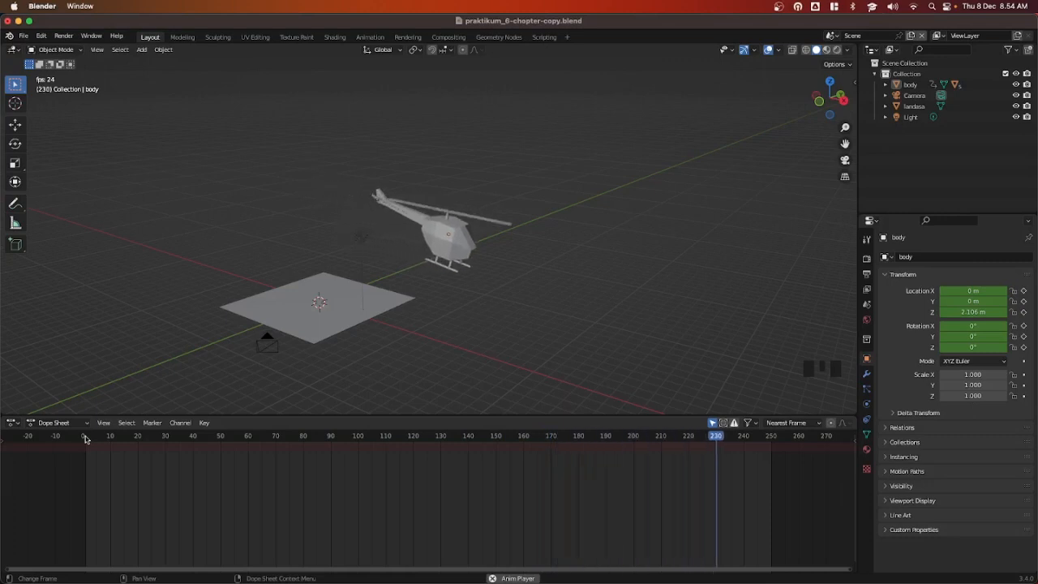
key("space")
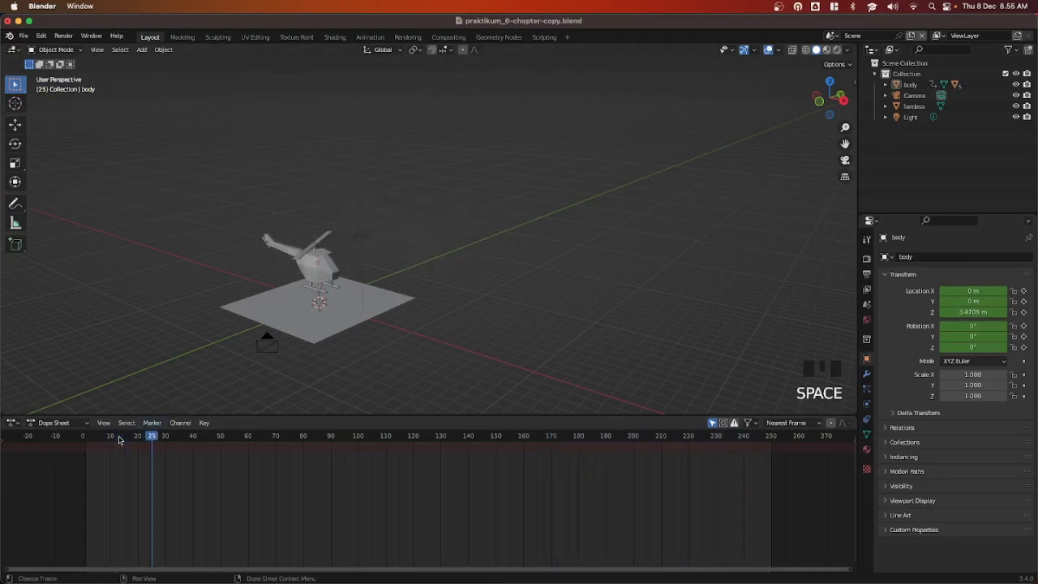
left_click(406, 392)
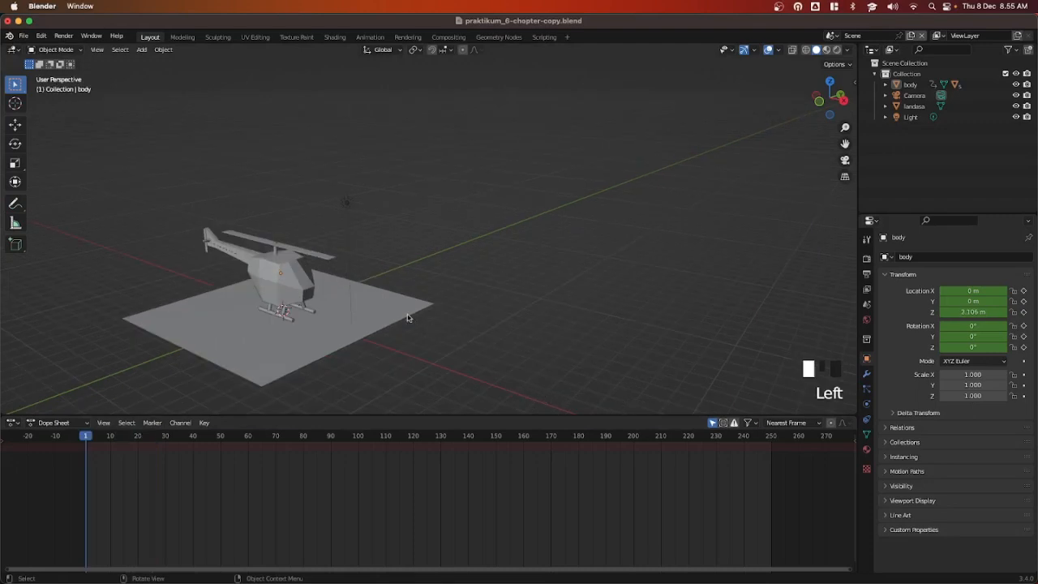
Switch the viewport to Rendered shading and move the light up about 3.65 m and along global X about 8.72 m
left_click(837, 49)
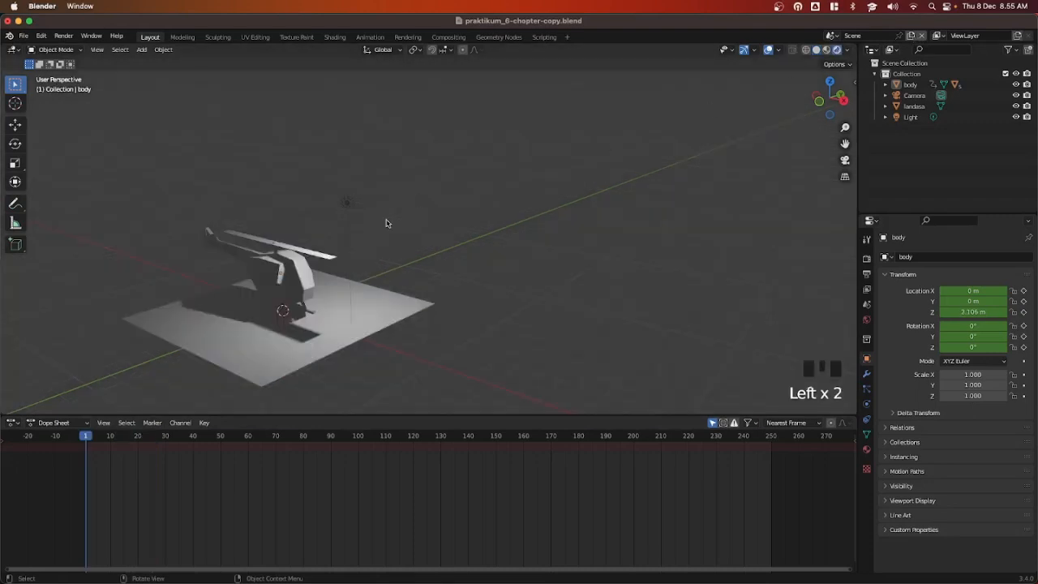
left_click(347, 203)
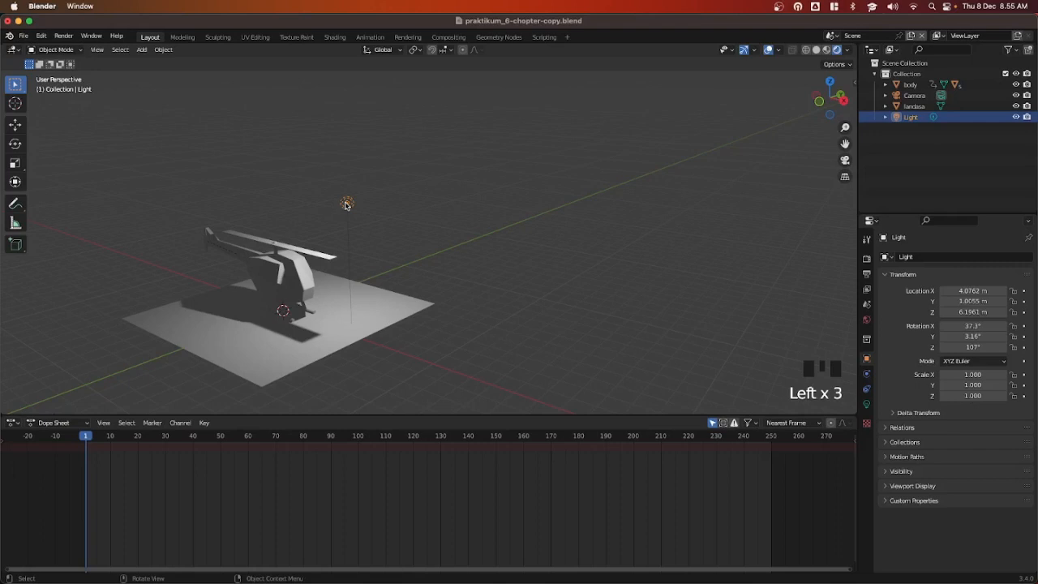
key("g")
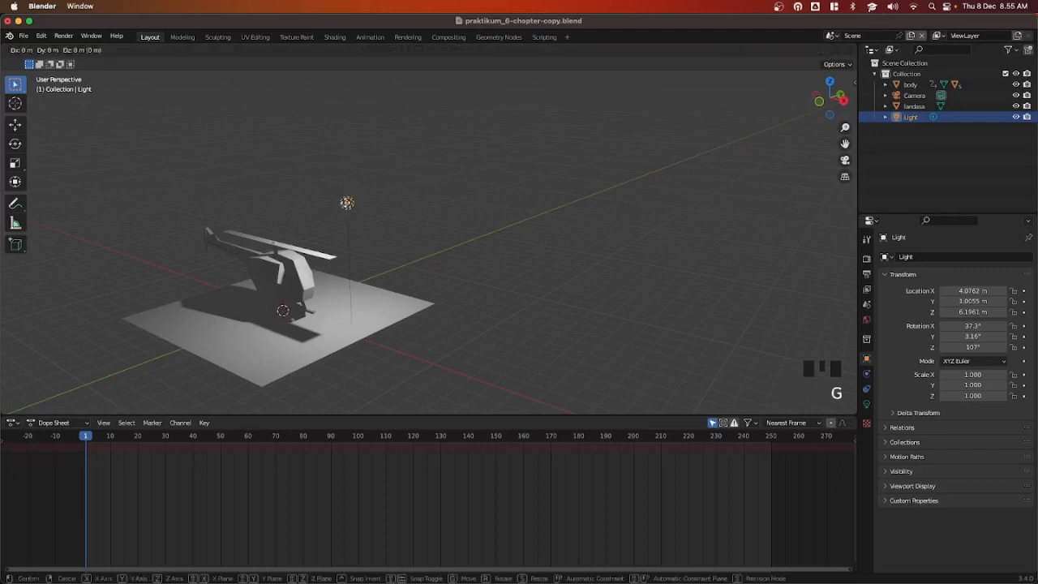
key("x")
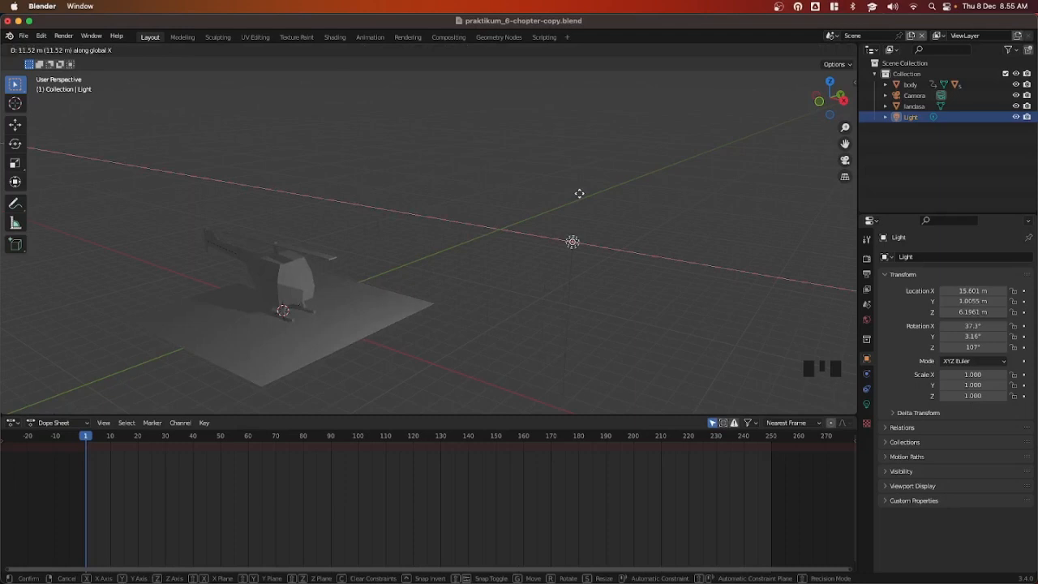
key("z")
left_click(595, 126)
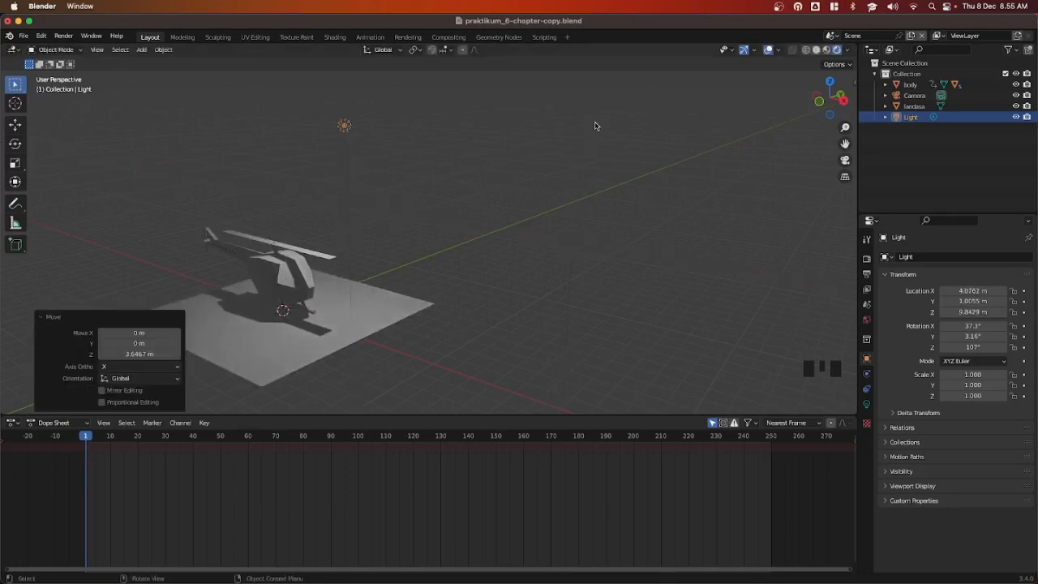
key("g")
key("x")
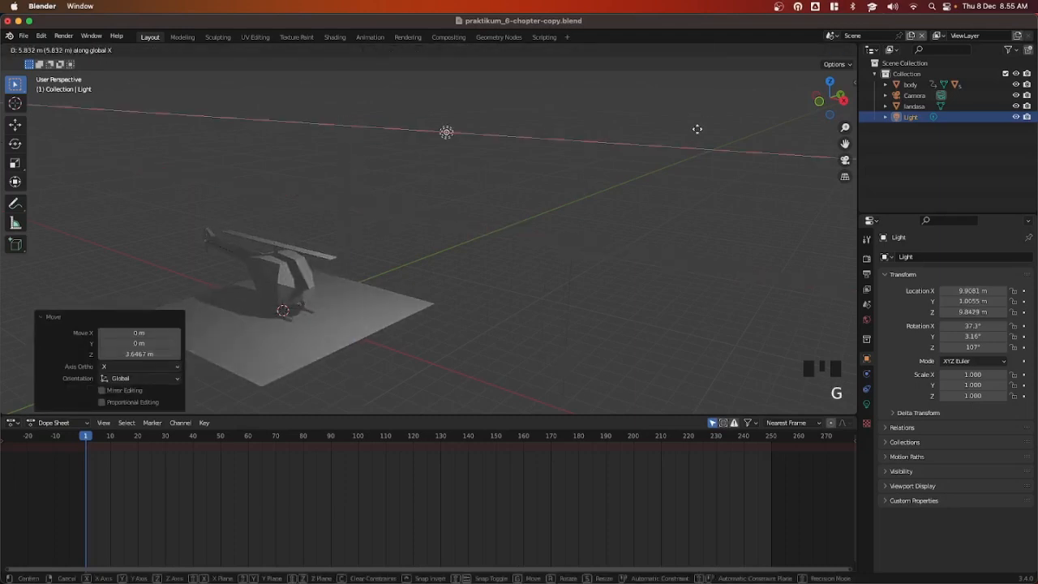
left_click(763, 130)
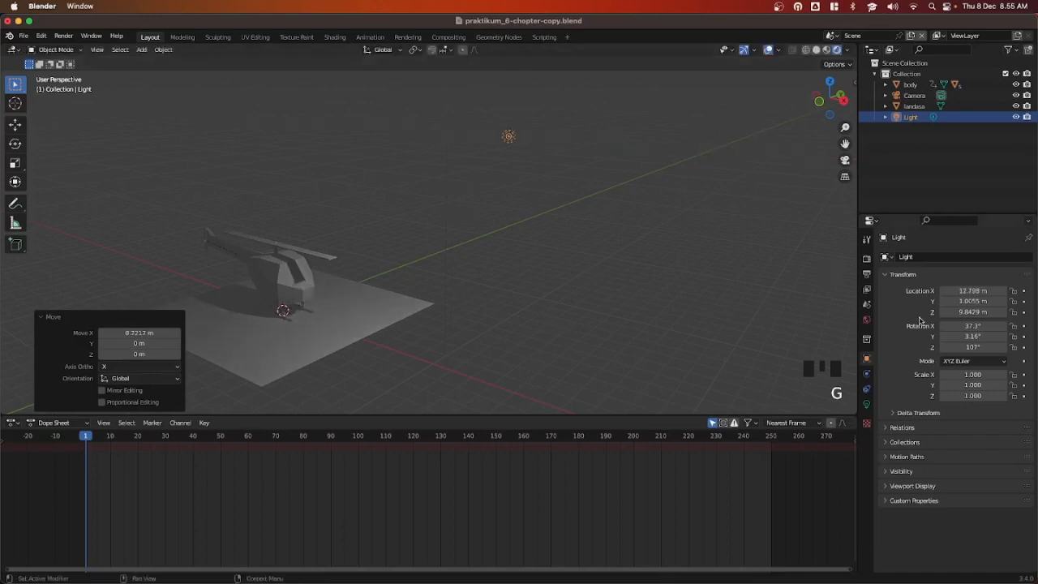
Change the light's type to Sun and set its strength to 10
left_click(866, 404)
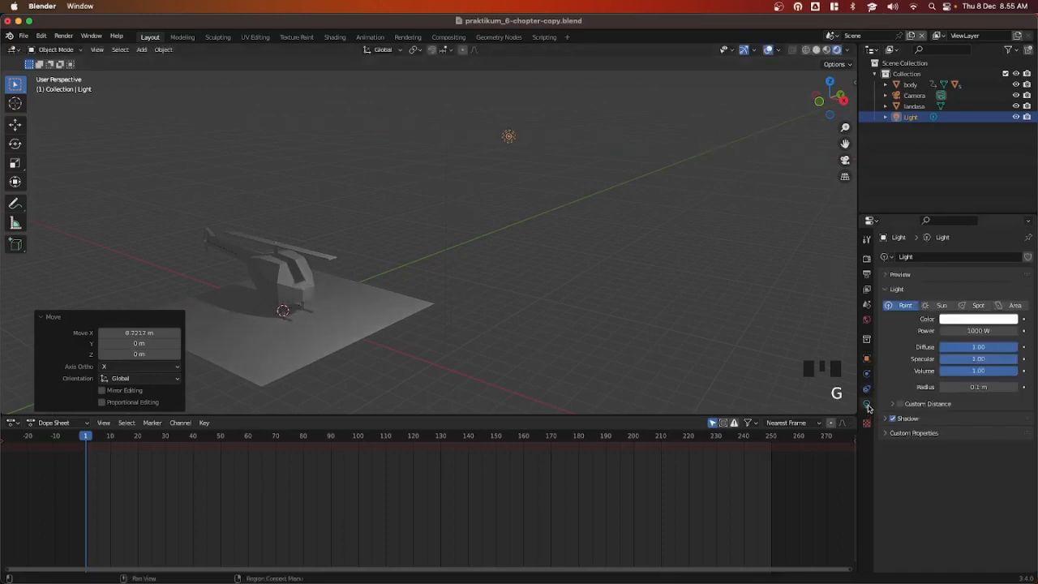
left_click(940, 309)
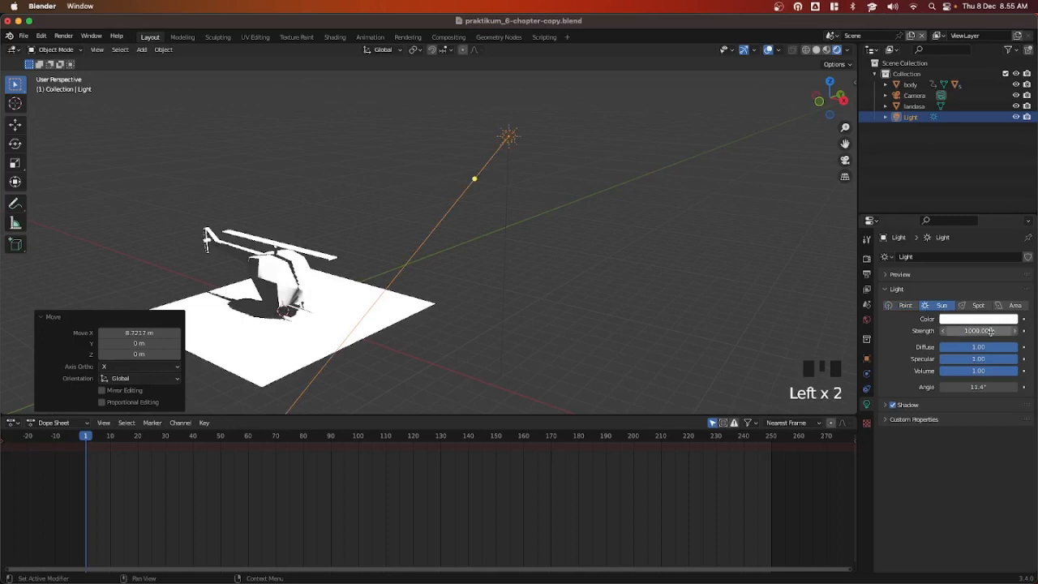
left_click_drag(990, 330, 972, 331)
left_click(972, 331)
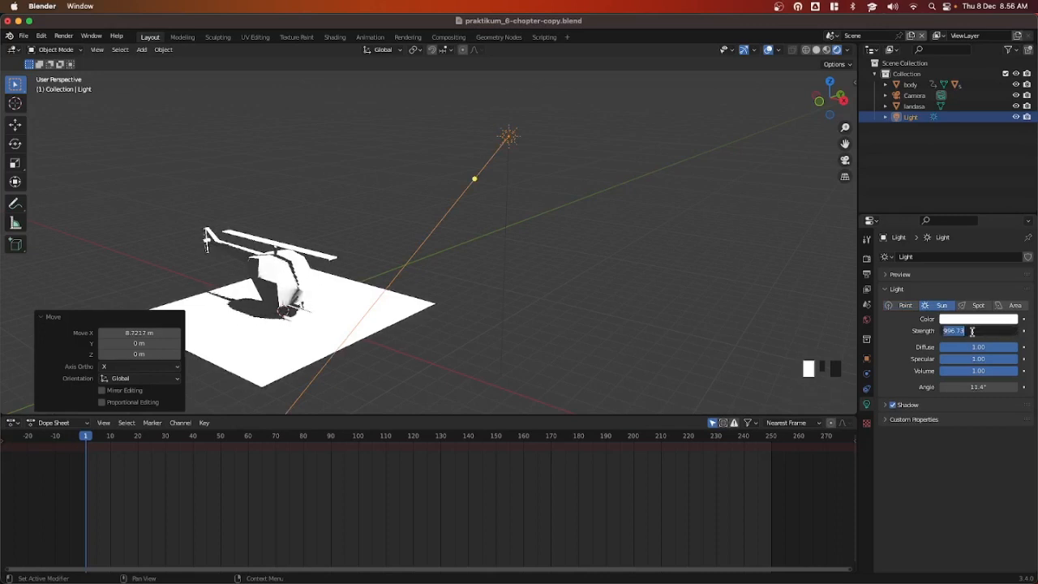
type("10")
key("Return")
left_click(972, 331)
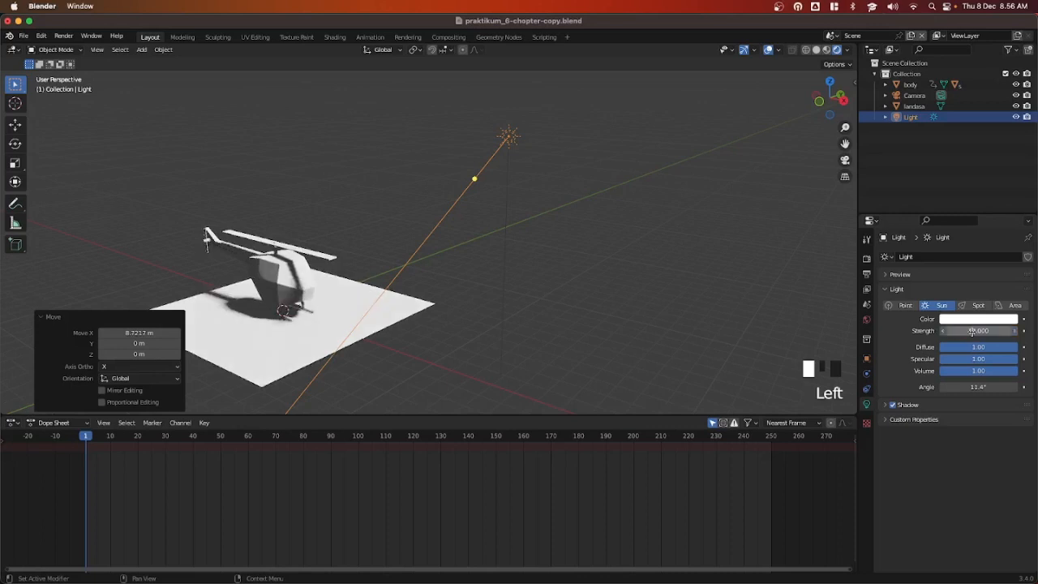
Lower the sun light's Specular to about 0.12 and its Volume to about 0.31
left_click(1011, 359)
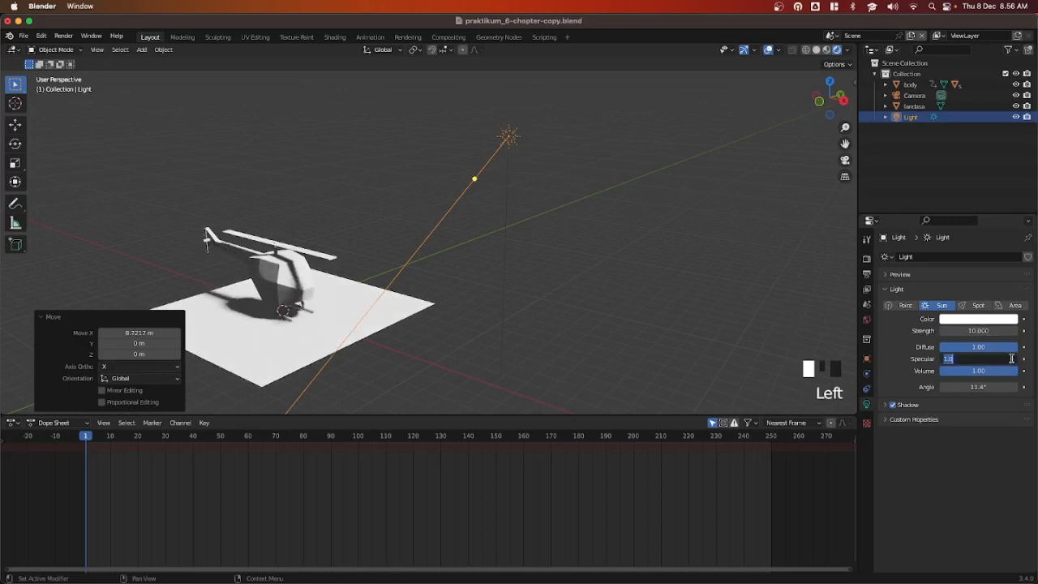
left_click(990, 370)
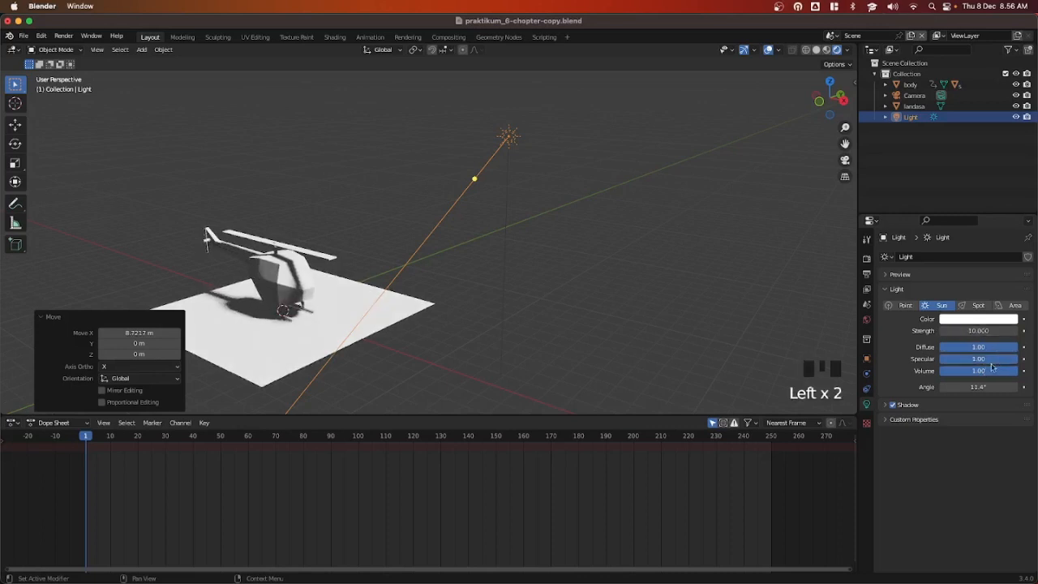
mouse_move(991, 370)
left_mouse_down()
mouse_move(963, 371)
mouse_move(975, 367)
left_mouse_up()
left_click(982, 359)
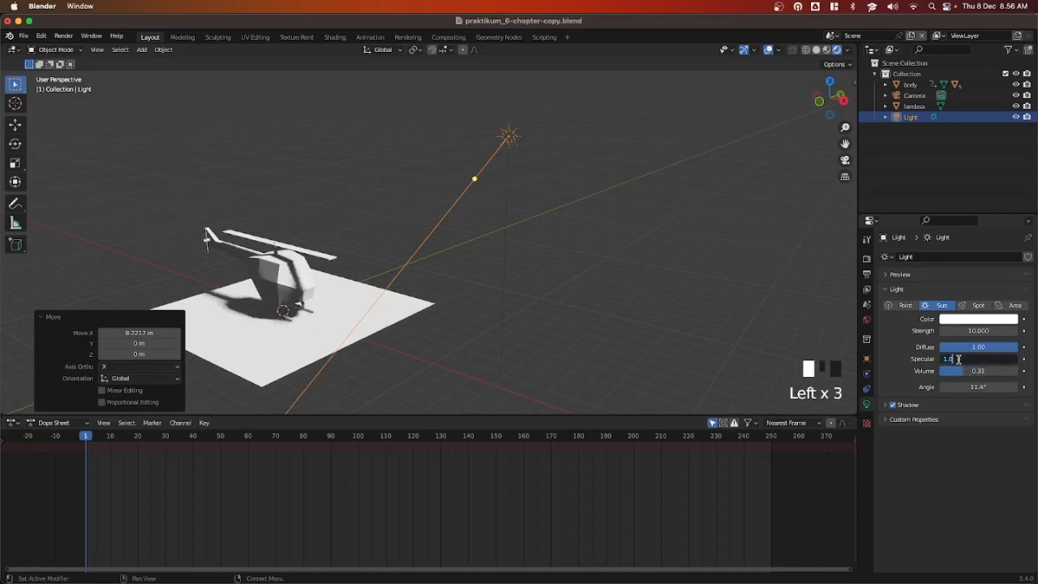
left_click(966, 373)
left_click_drag(999, 359, 948, 359)
left_click(952, 356)
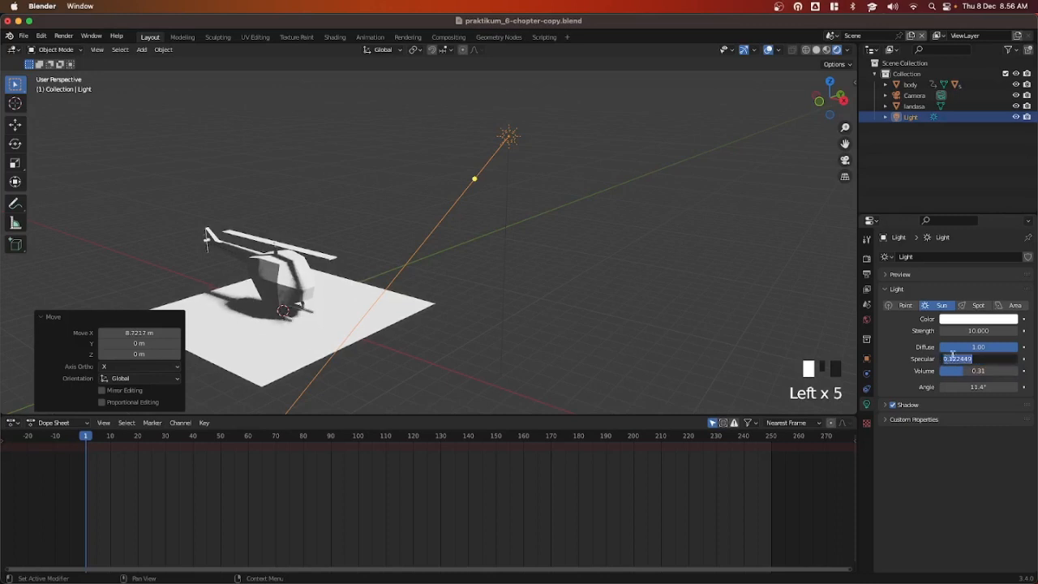
Move the sun light freely by about 2.87 m in X, 3.23 m in Y and 3.05 m in Z, and deselect it
left_click(509, 138)
left_click(530, 130)
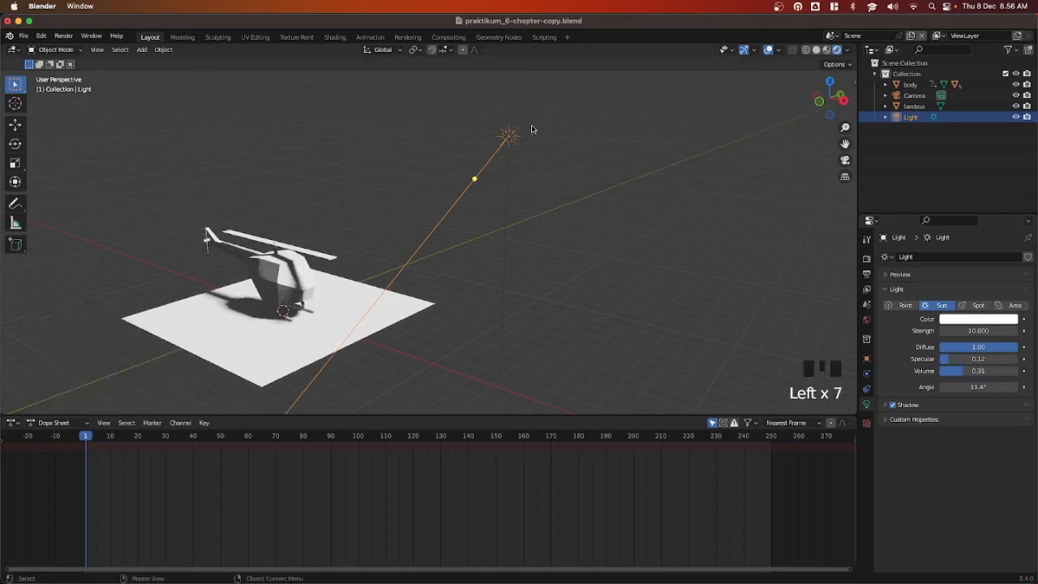
key("g")
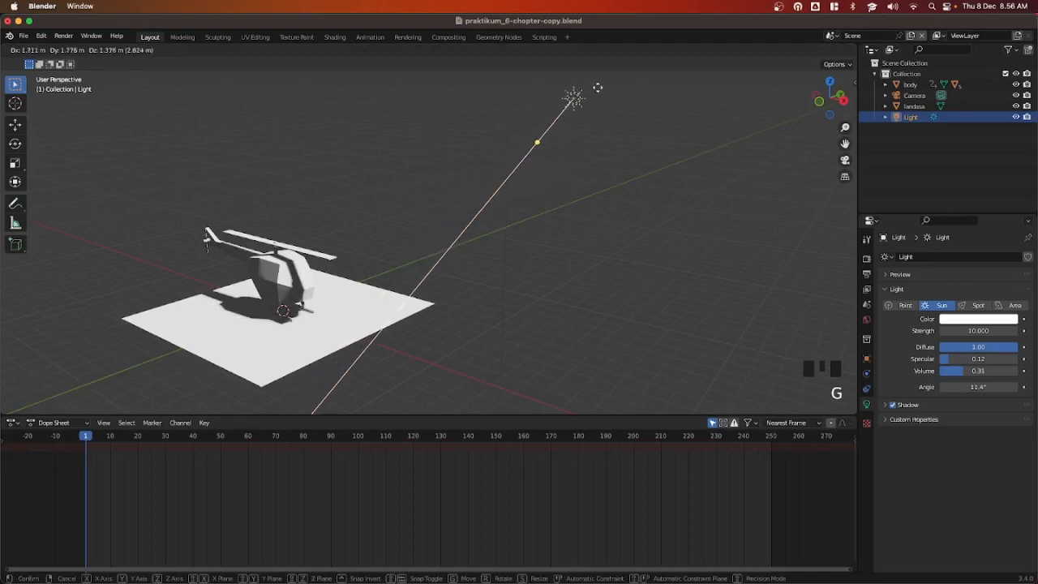
left_click(636, 402)
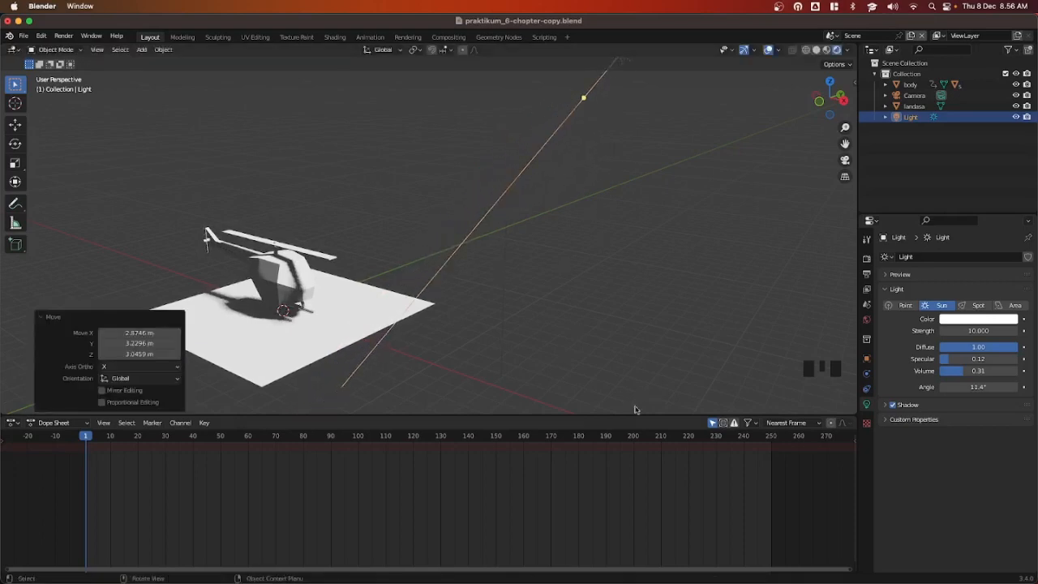
left_click(424, 363)
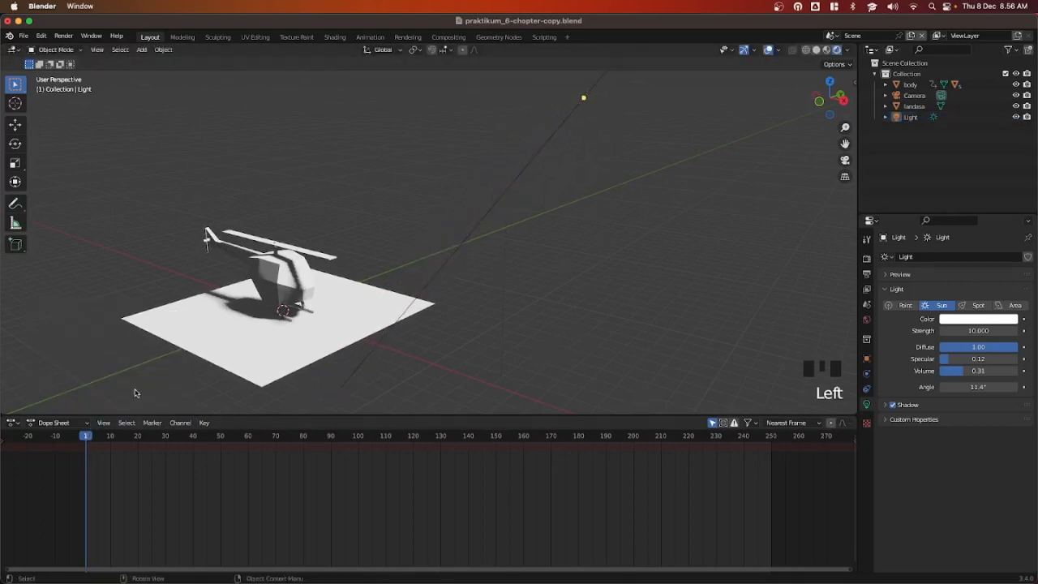
Play the animation from frame 1 in Rendered shading to check the lighting and shadows, and return to frame 1
left_click(86, 436)
key("space")
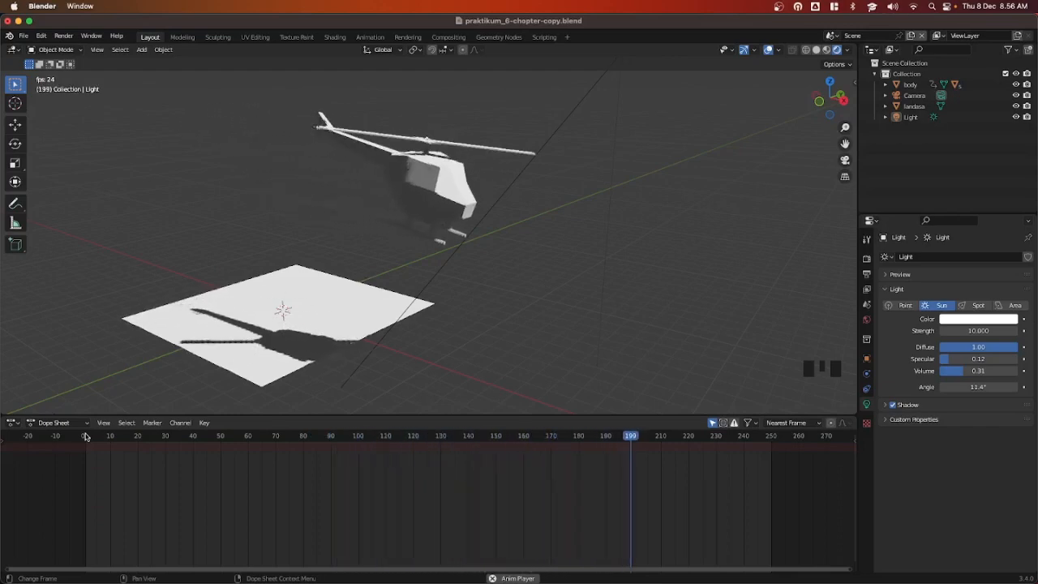
key("space")
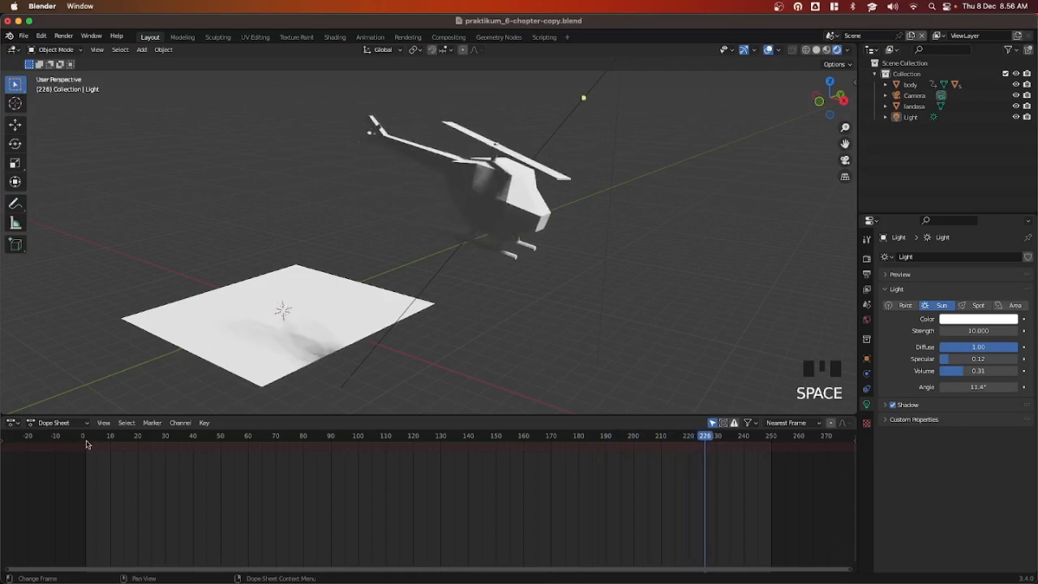
left_click(87, 438)
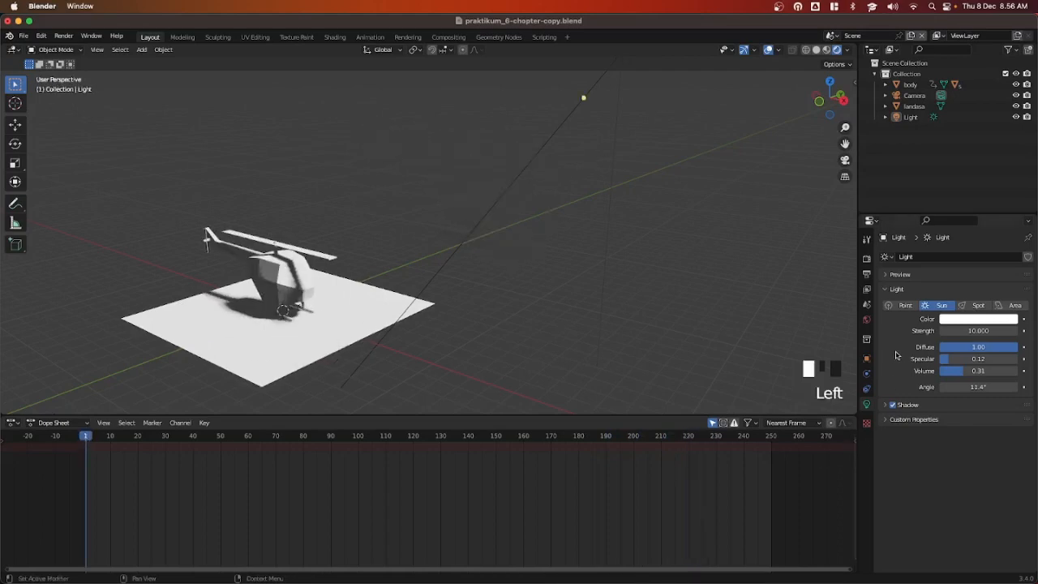
Enable Motion Blur in the scene's Eevee render settings and expand its options
left_click(867, 275)
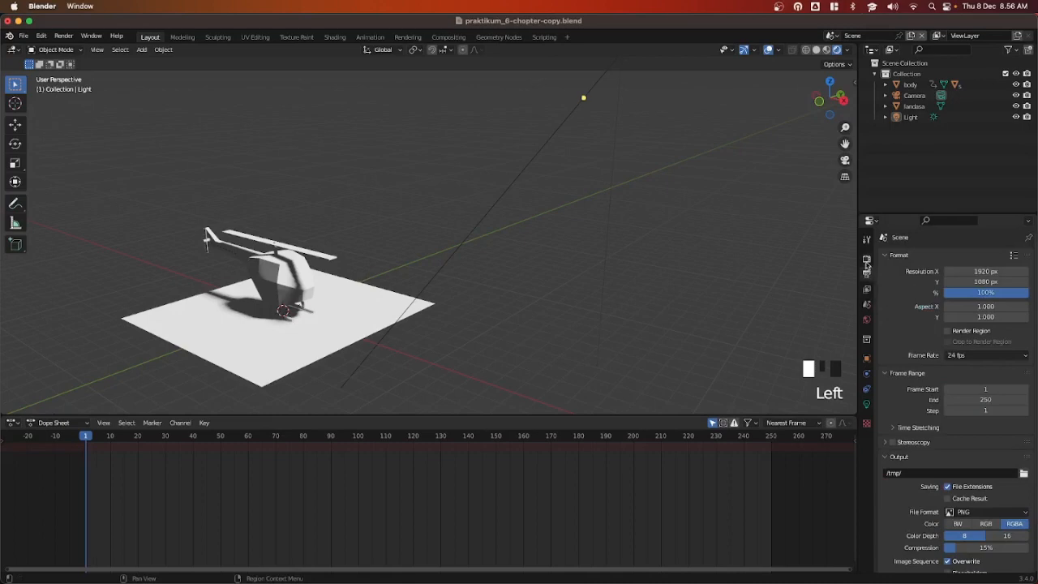
left_click(867, 259)
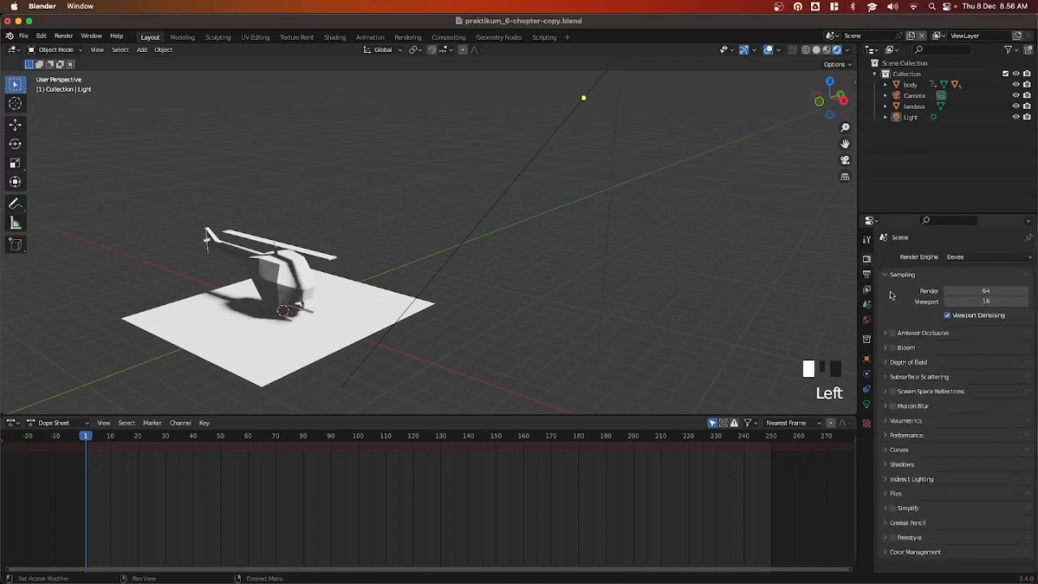
left_click(887, 410)
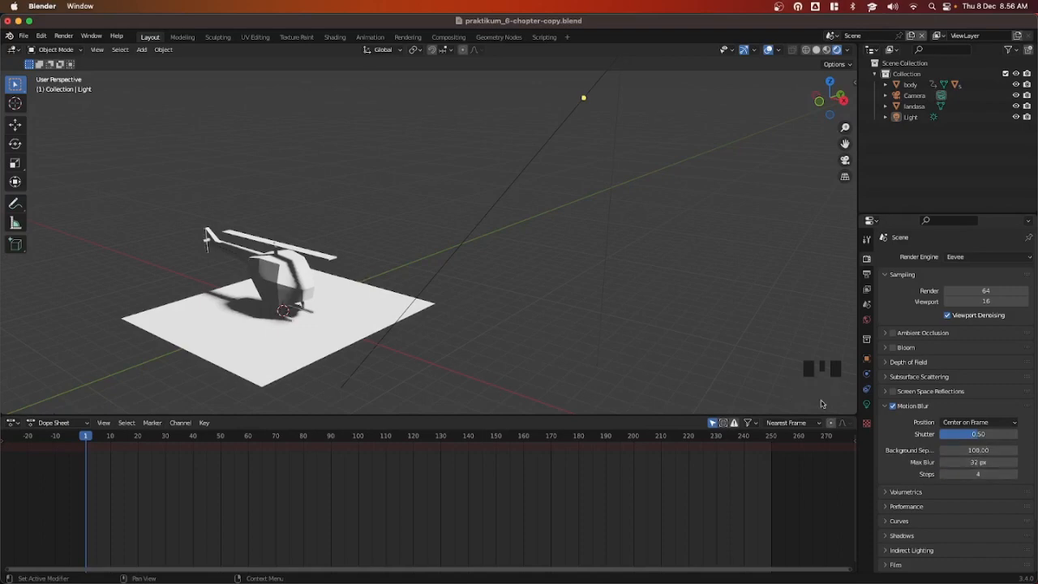
Replay the animation to check the rotor motion, and raise the Motion Blur shutter to about 0.82
key("space")
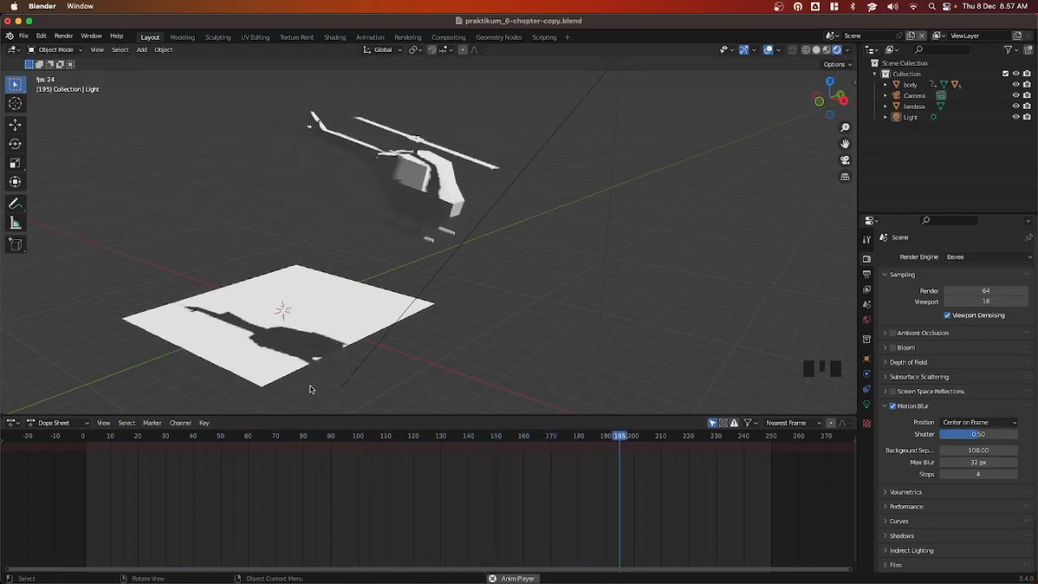
key("space")
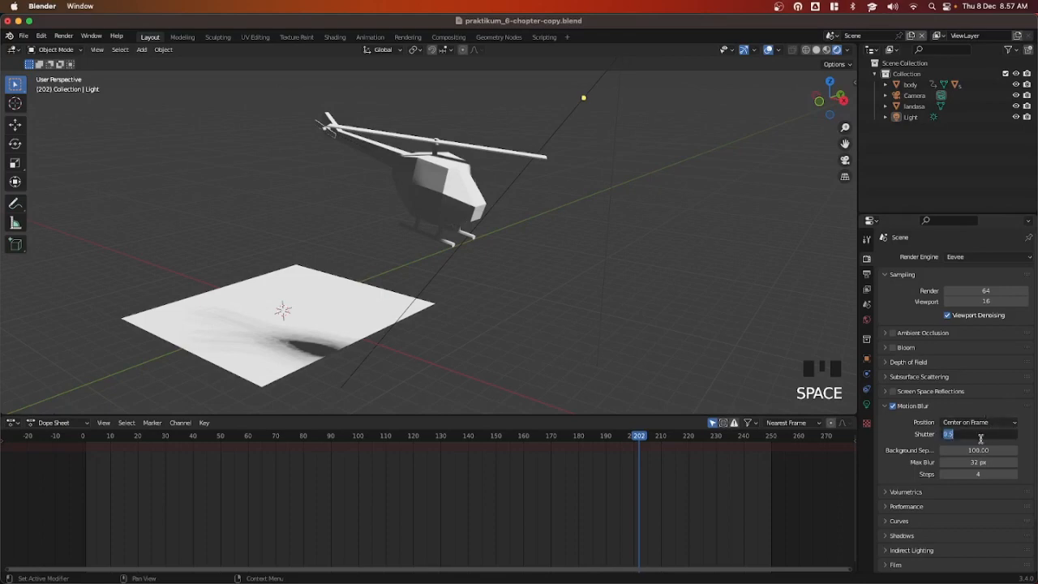
left_click(972, 448)
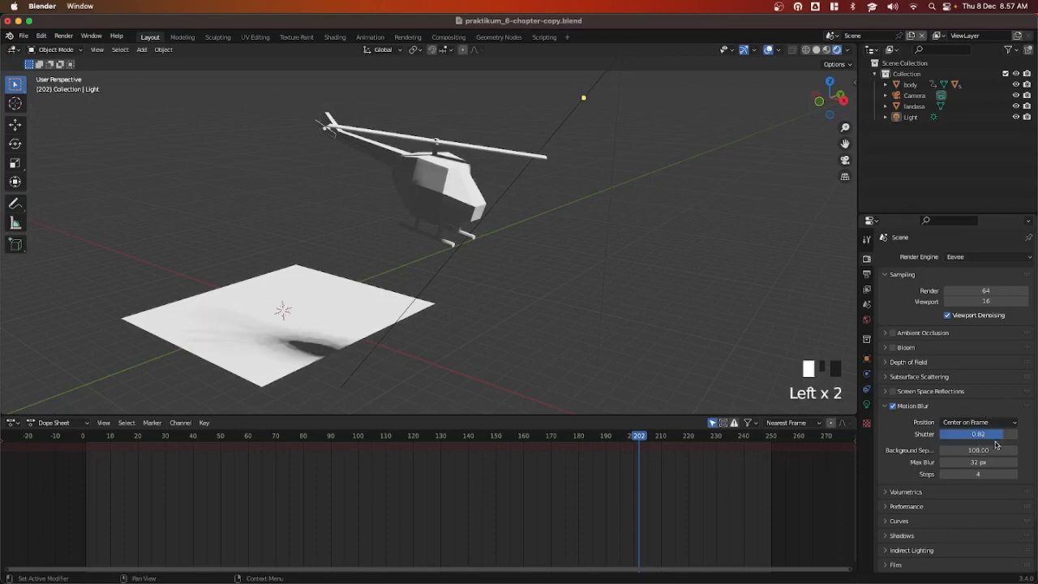
Play the animation from frame 1 to check the motion blur with the raised shutter
left_click(84, 439)
key("space")
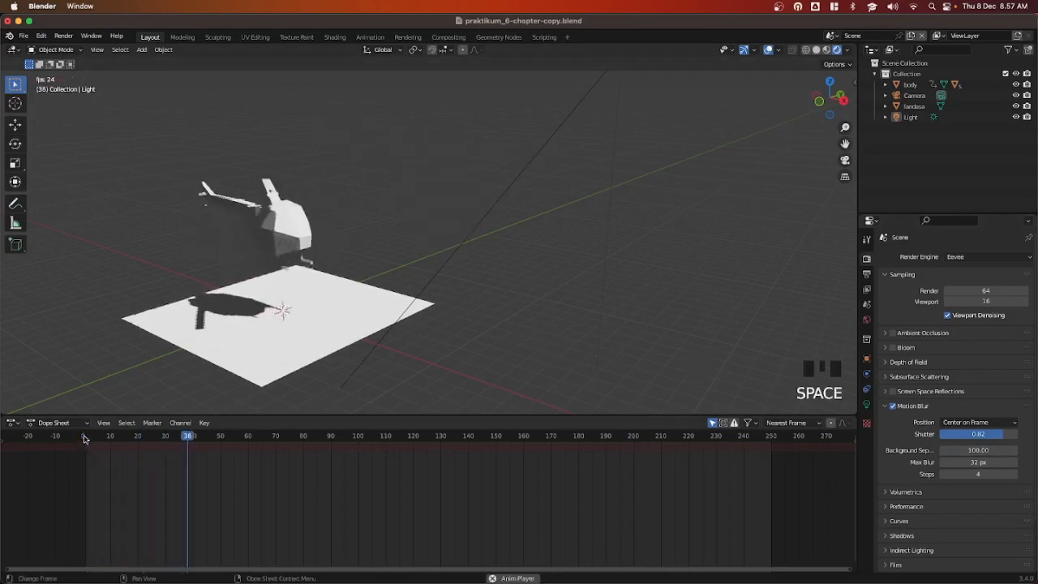
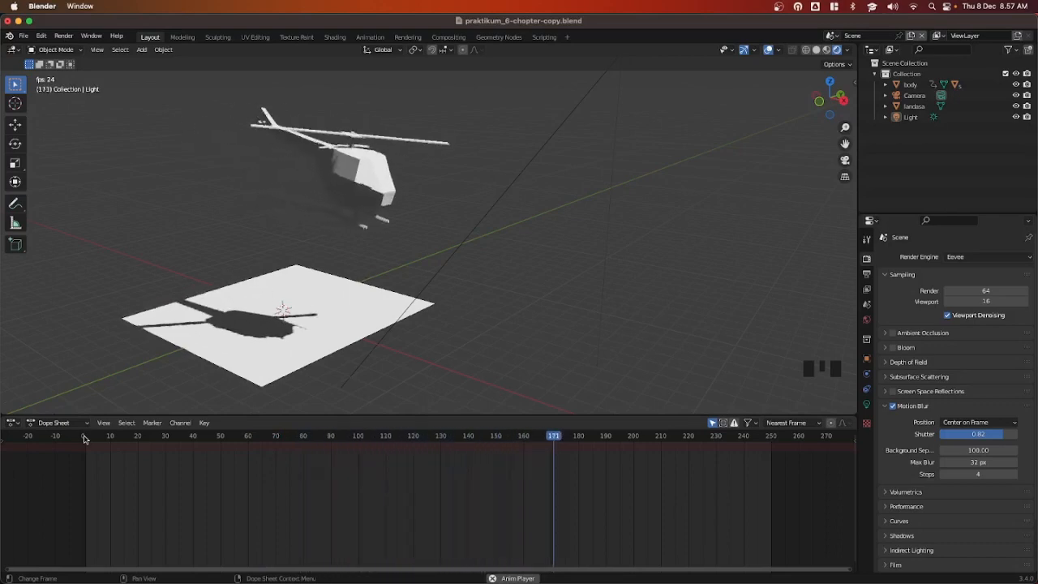
key("space")
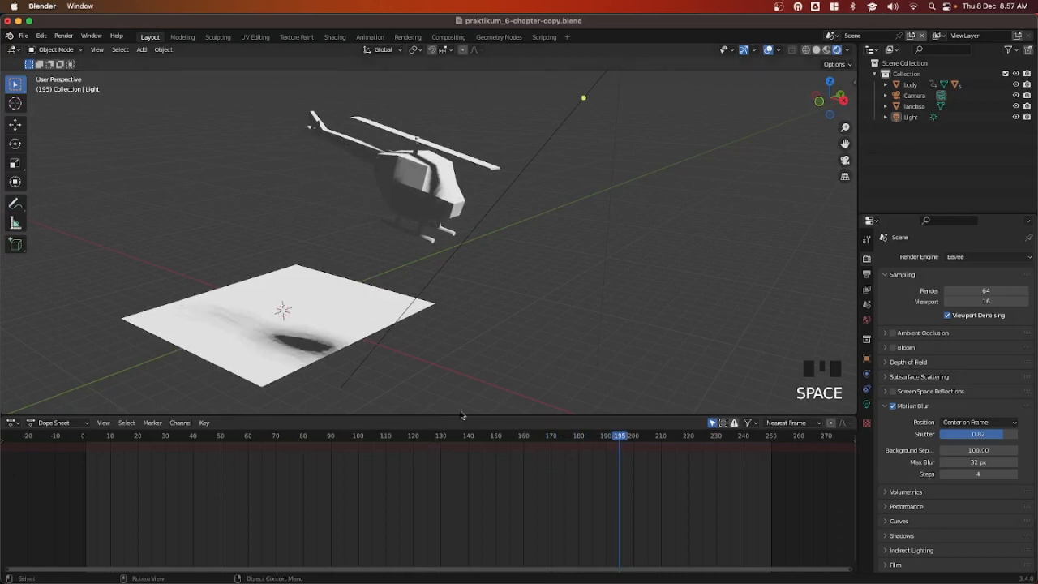
Select the sun light and set its strength to 5 in the light properties
scroll(673, 210, "up", 2)
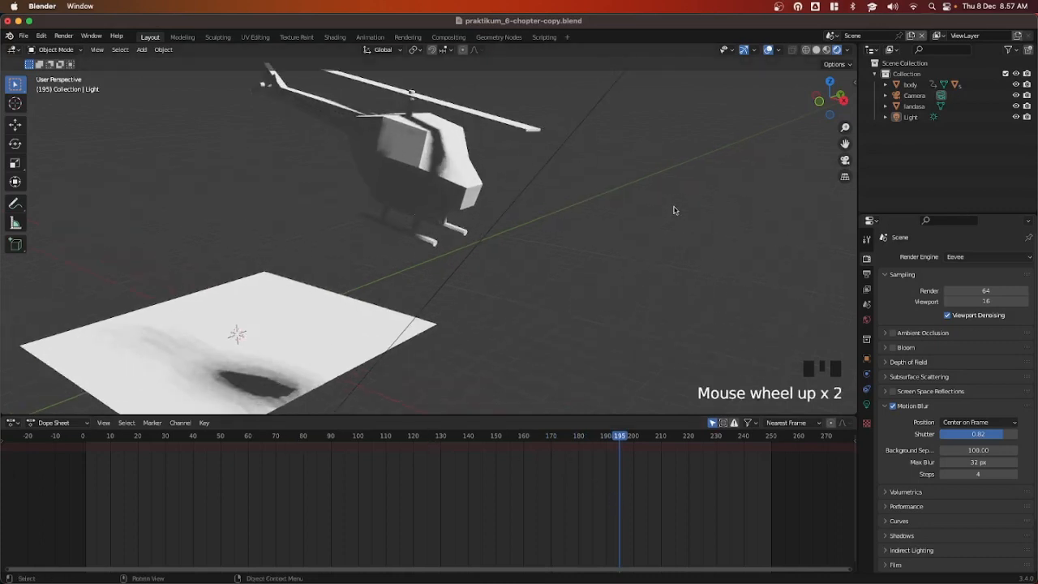
scroll(674, 210, "down", 5)
left_click(536, 136)
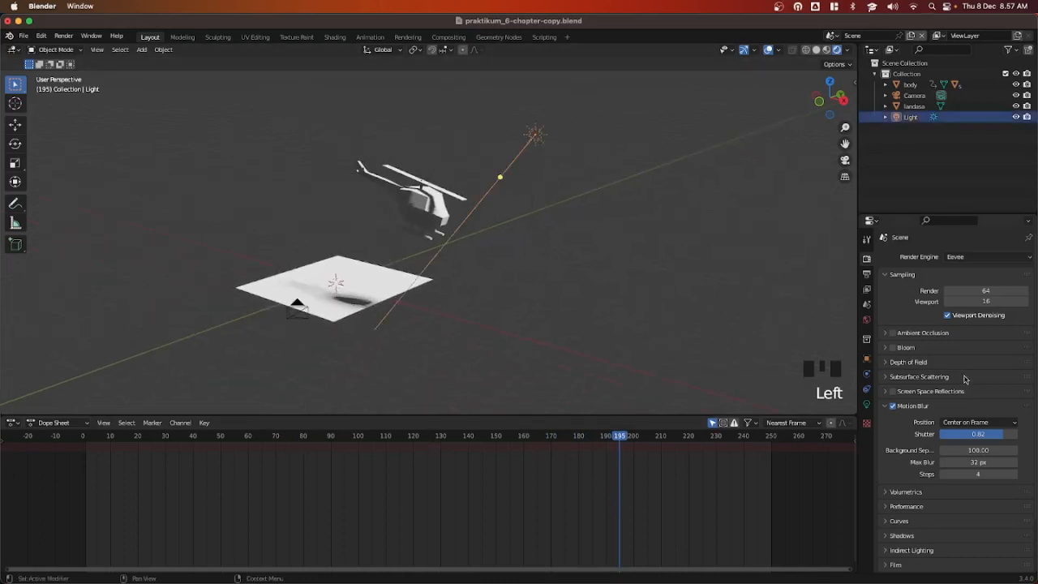
left_click(867, 404)
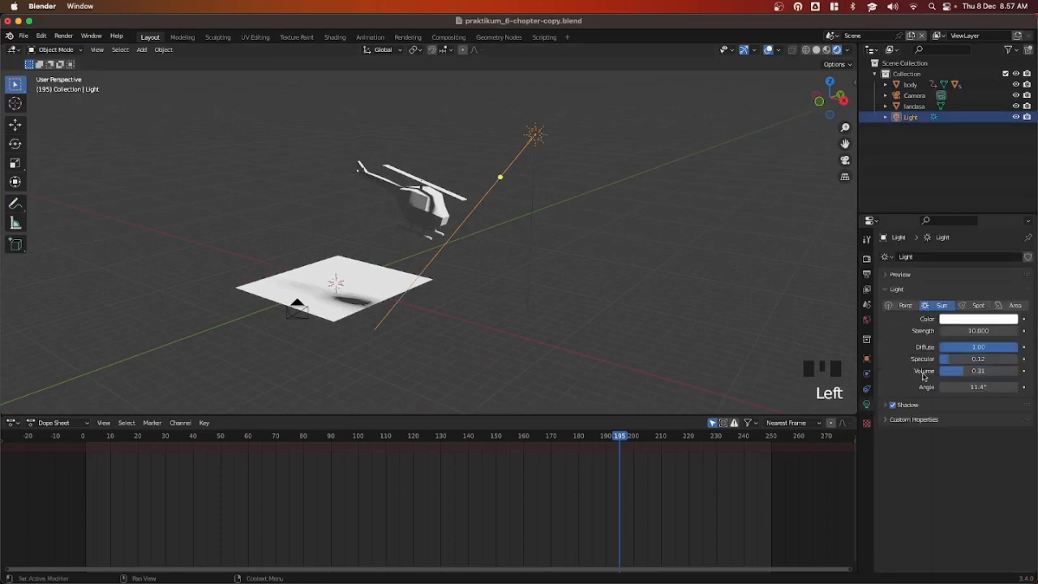
left_click(1002, 321)
left_click(1011, 331)
left_click(1014, 333)
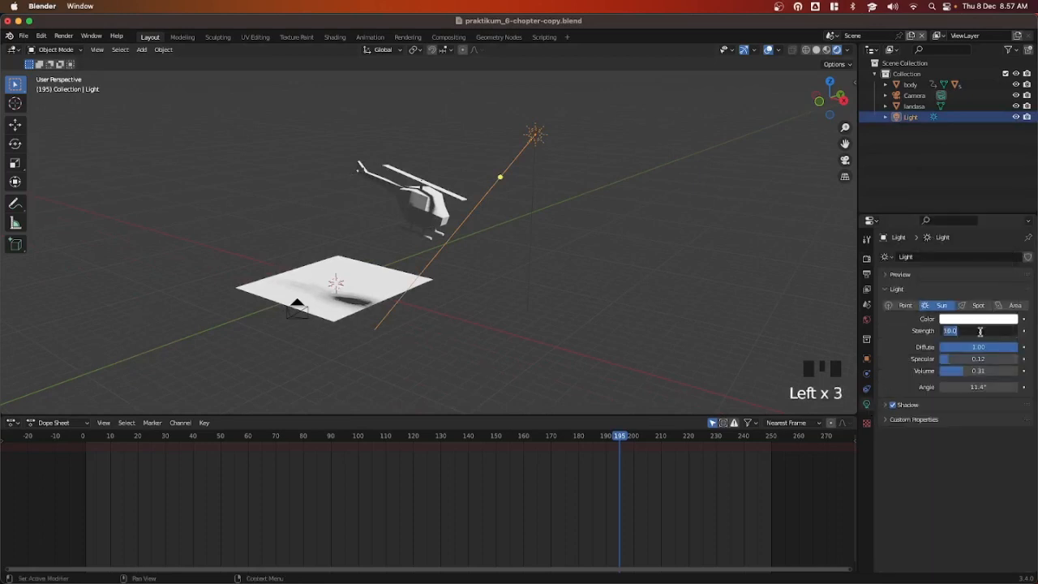
type("5")
left_click(980, 331)
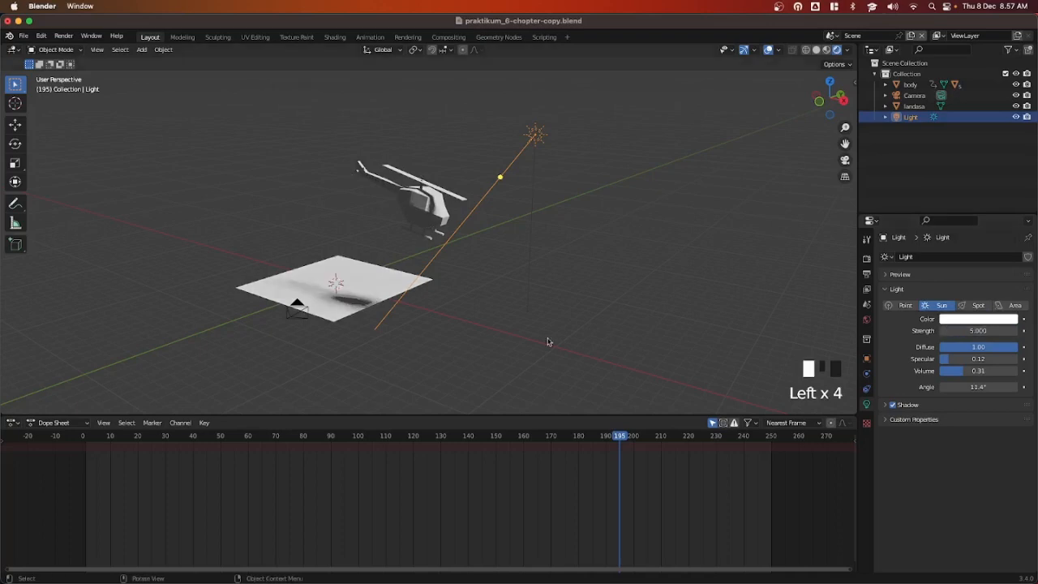
Replay the animation from frame 1 to check the scene under the dimmed sun light
key("space")
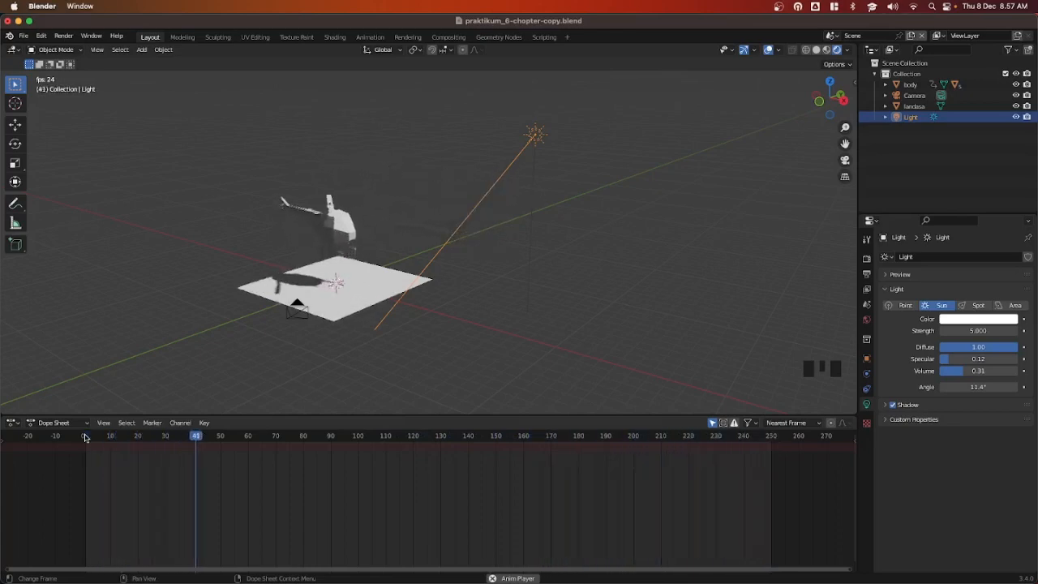
left_click(85, 437)
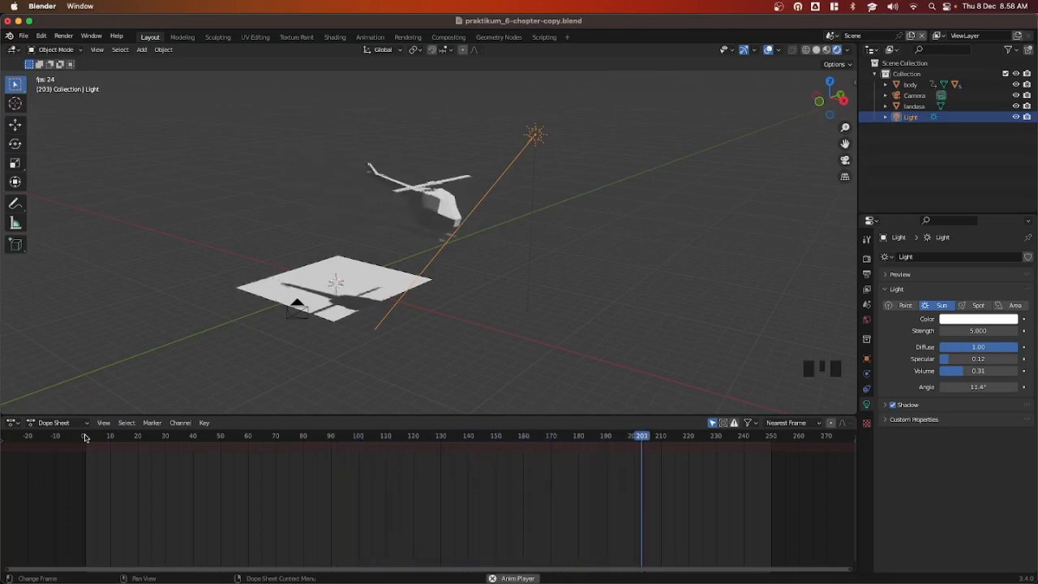
key("space")
Scale the landasa plane by about 5.18 along X, move it about 12.53 m along X, and deselect it
left_click(367, 284)
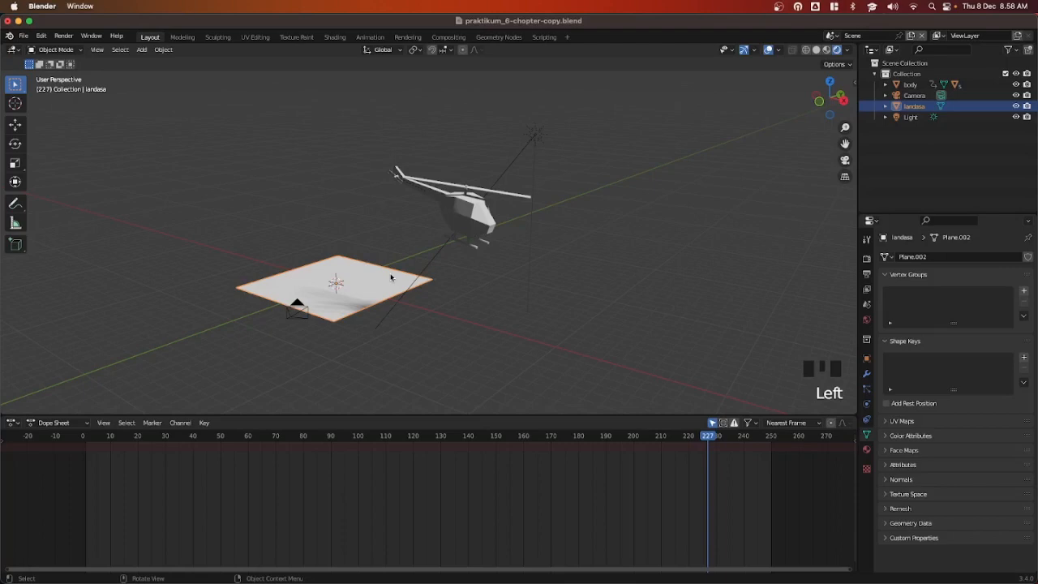
key("s")
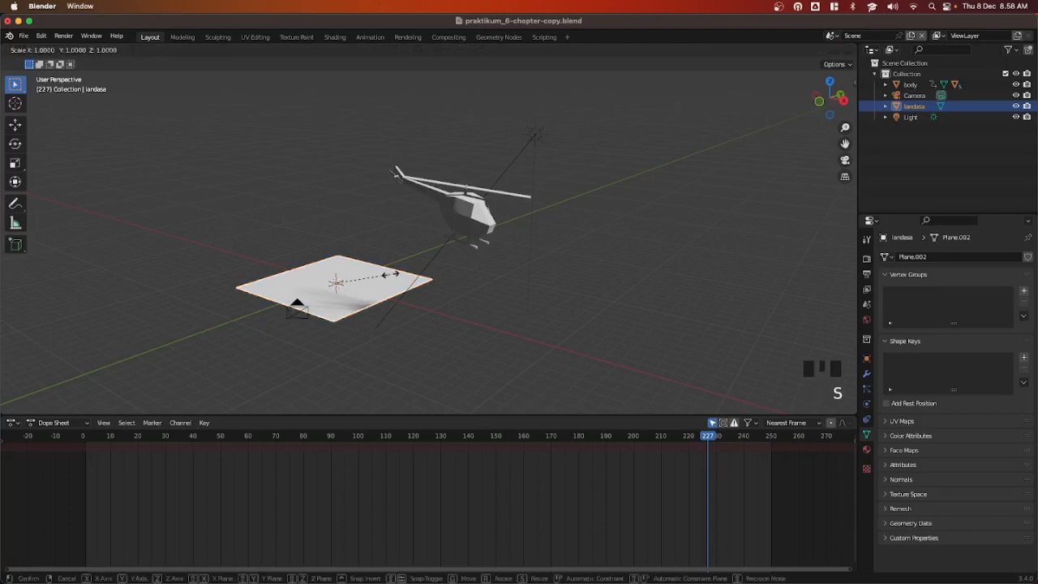
key("x")
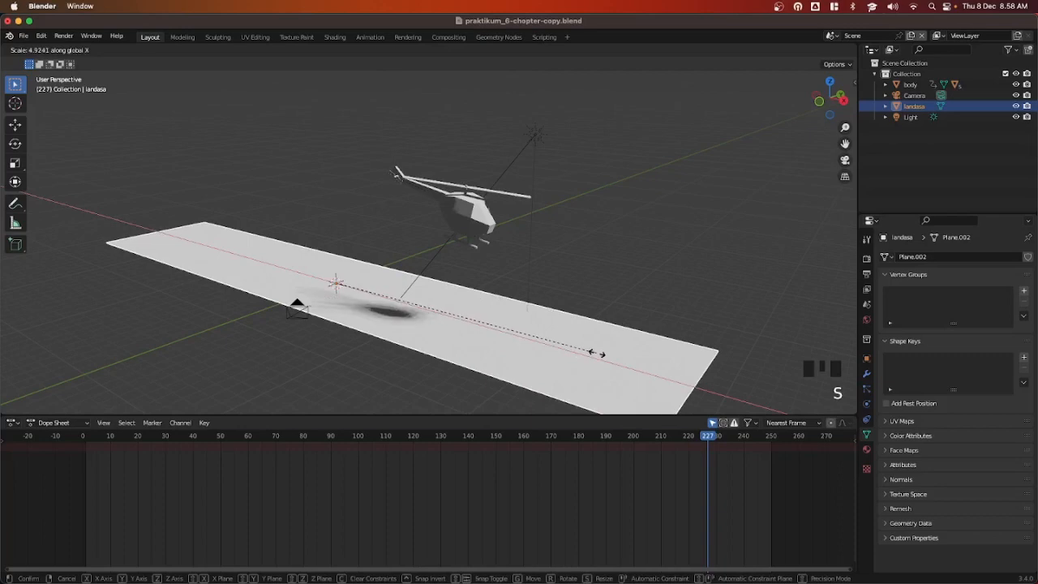
left_click(609, 361)
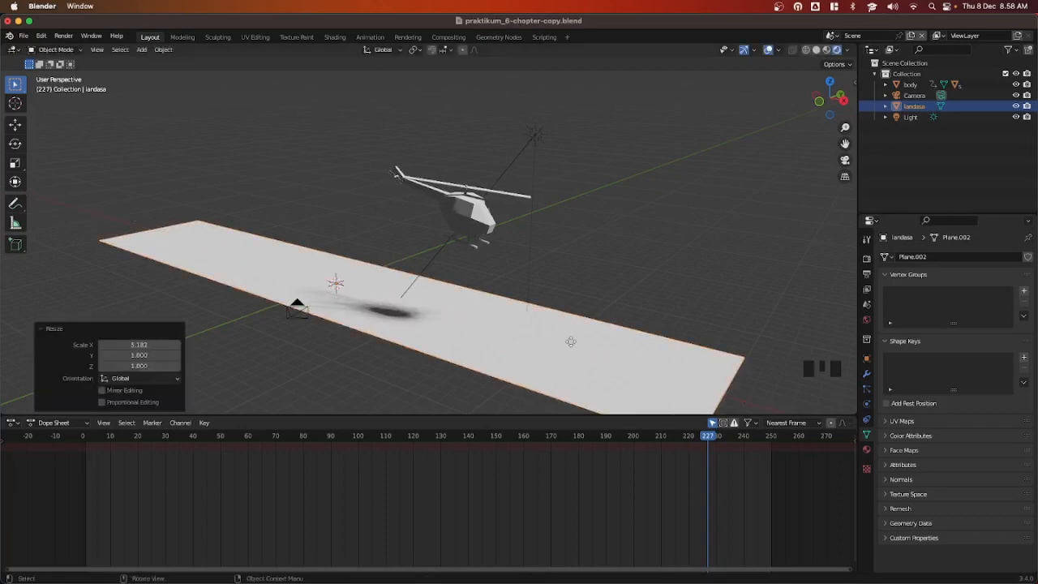
key("g")
key("x")
left_click(692, 388)
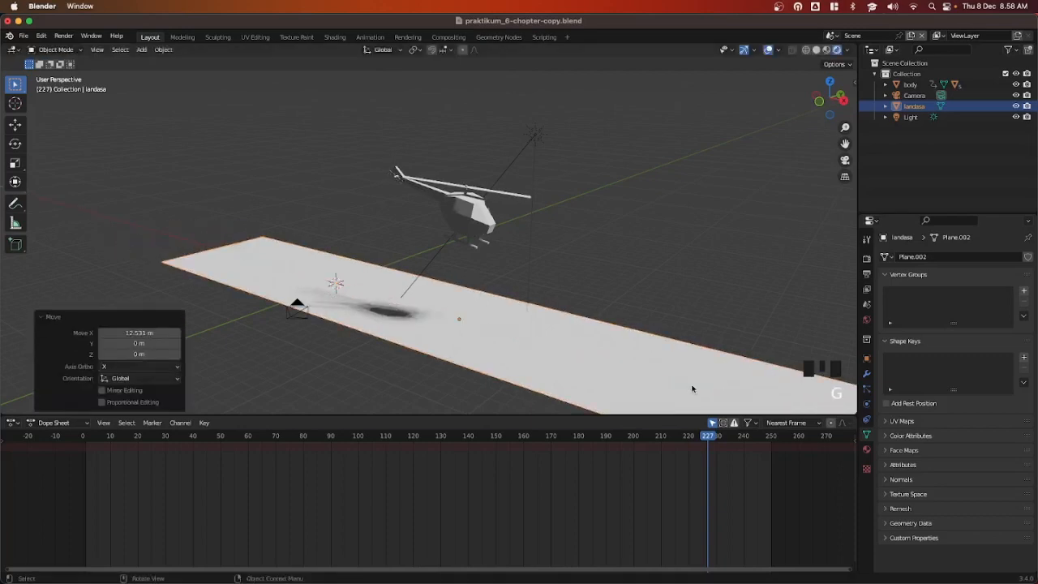
left_click(162, 306)
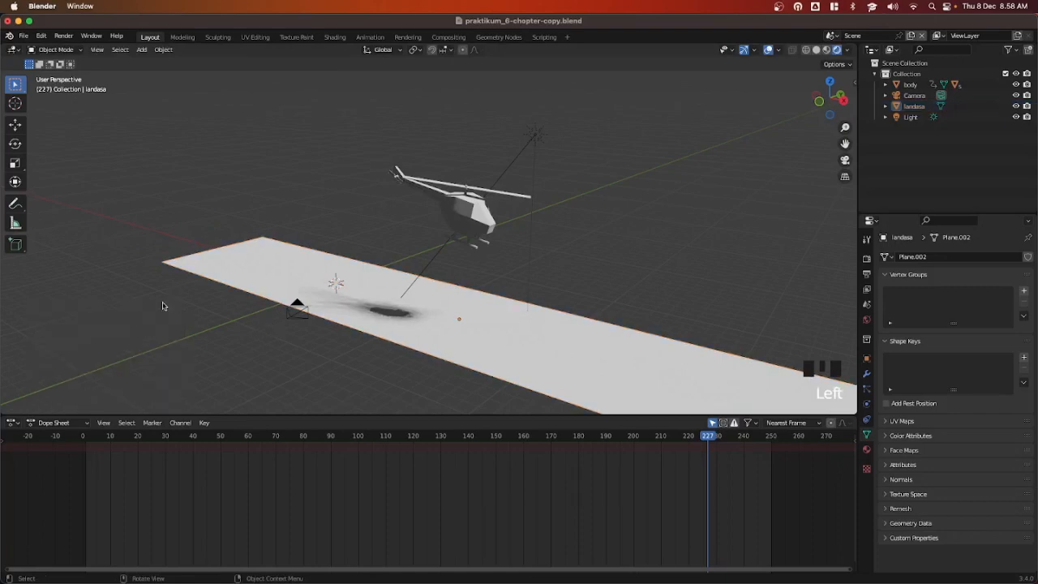
Replay the takeoff from frame 1 to check the helicopter's shadow on the lengthened plane
left_click(87, 438)
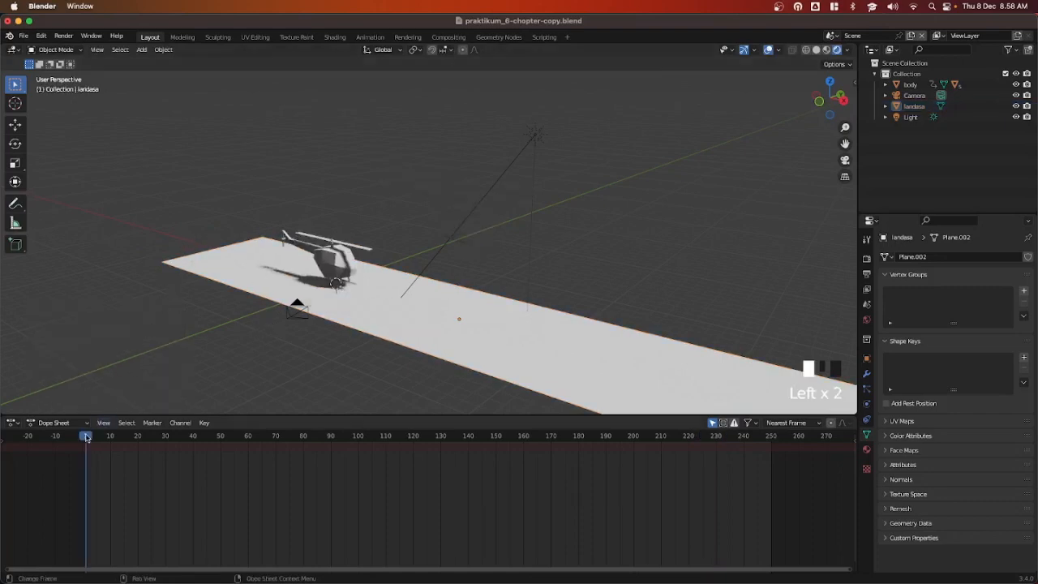
key("space")
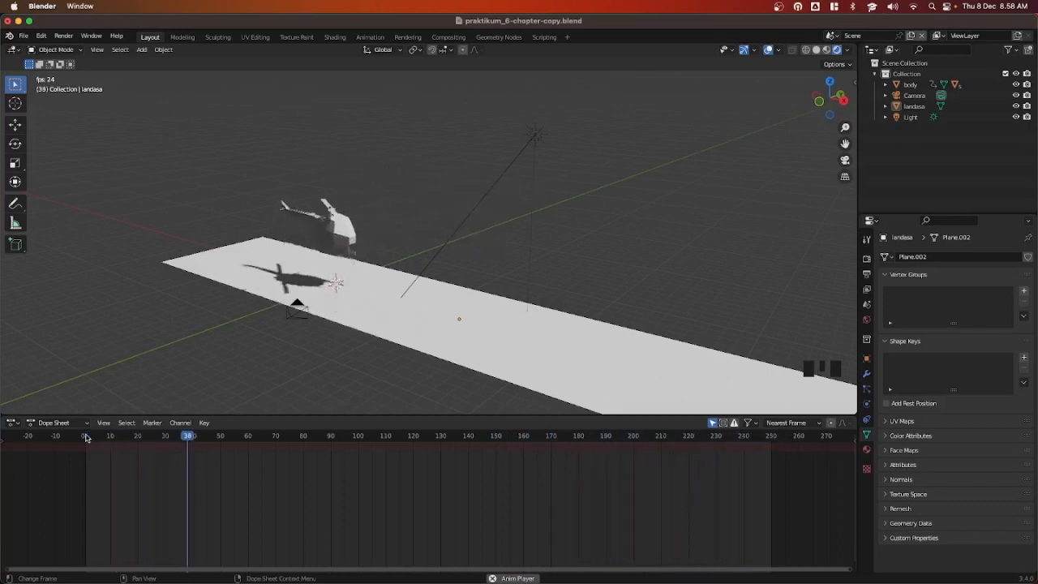
key("space")
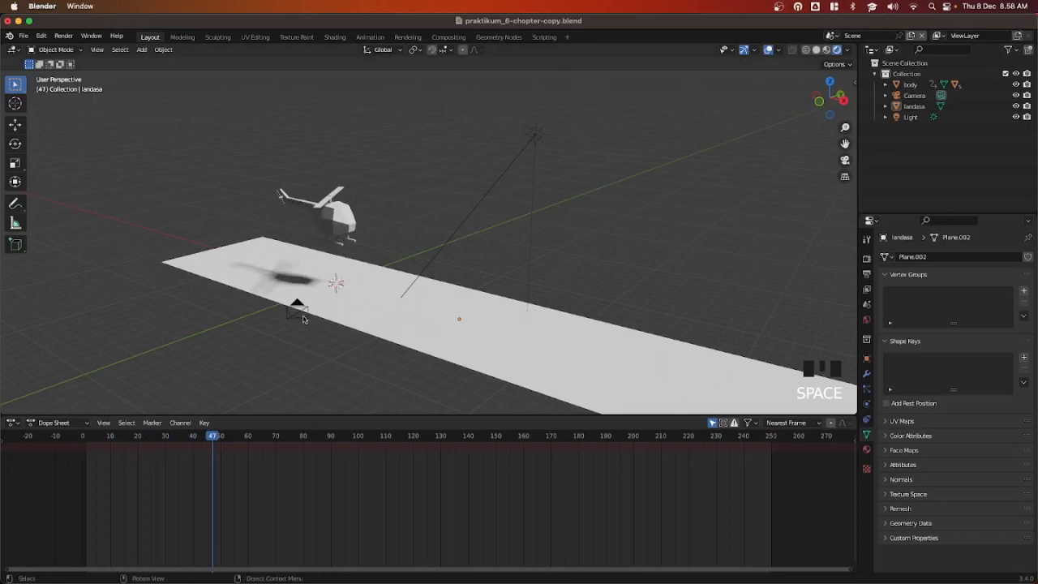
Try to set the helicopter body's X location to 20 m at frame 250 without inserting a keyframe
left_click(337, 215)
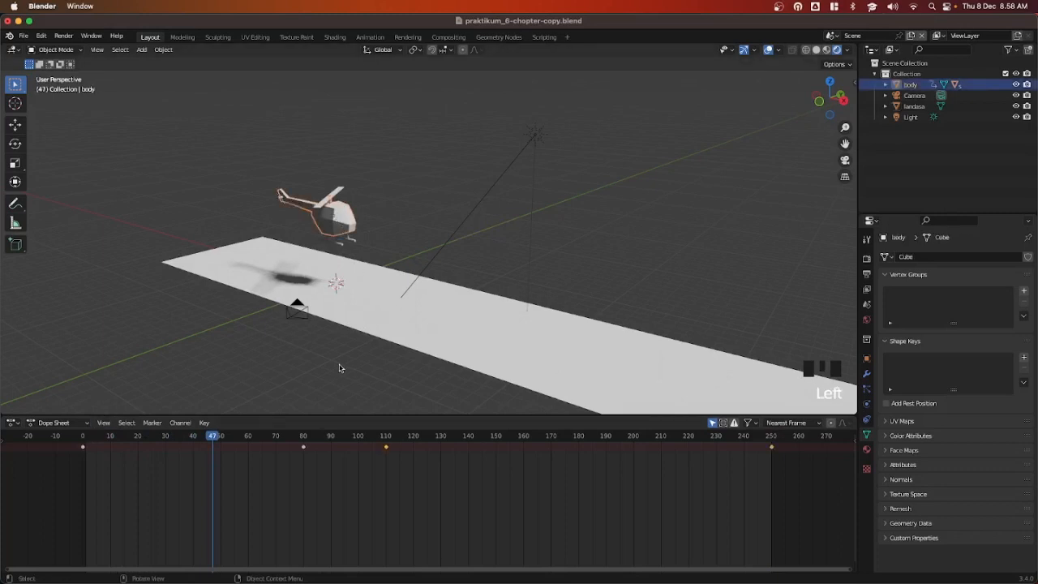
left_click(774, 438)
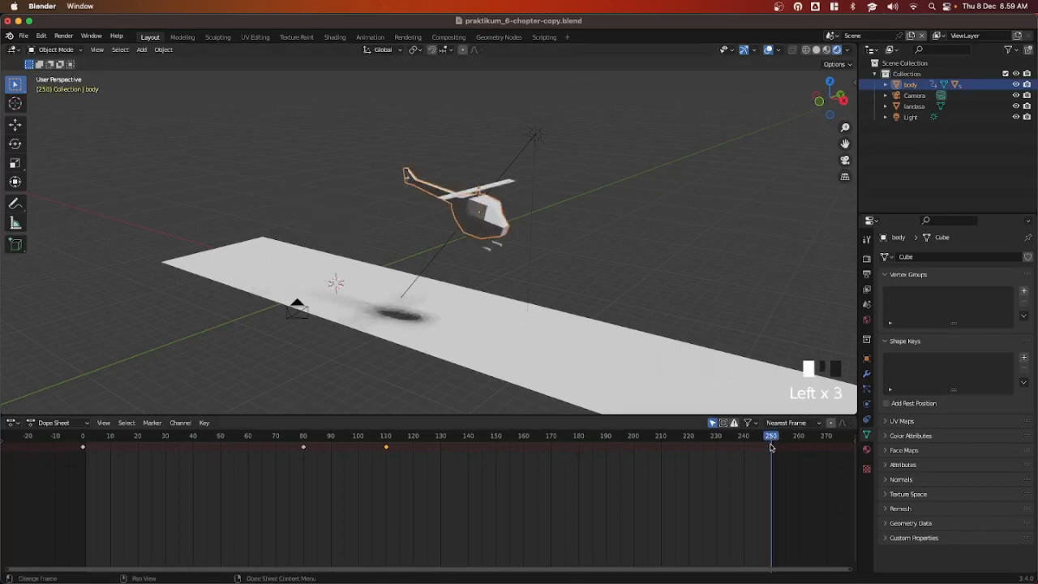
left_click(866, 360)
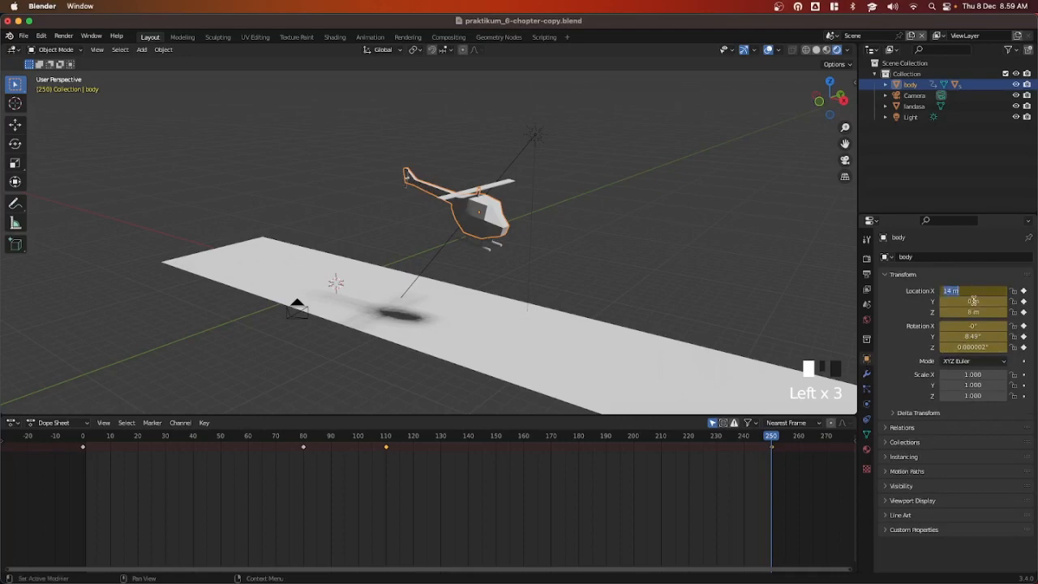
key("Return")
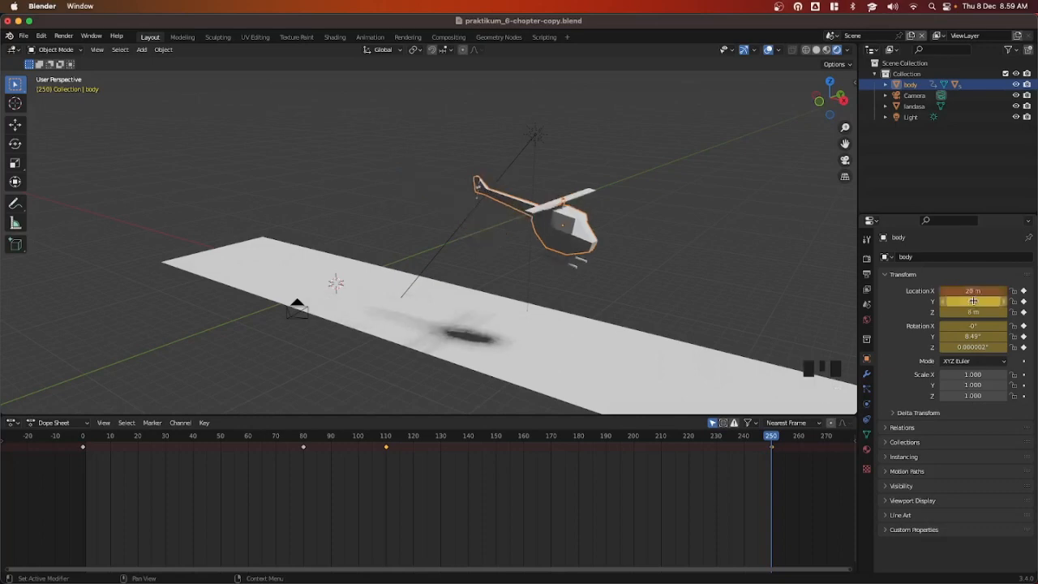
Play the whole animation from the start to check how far forward the helicopter flies
left_click(83, 439)
key("space")
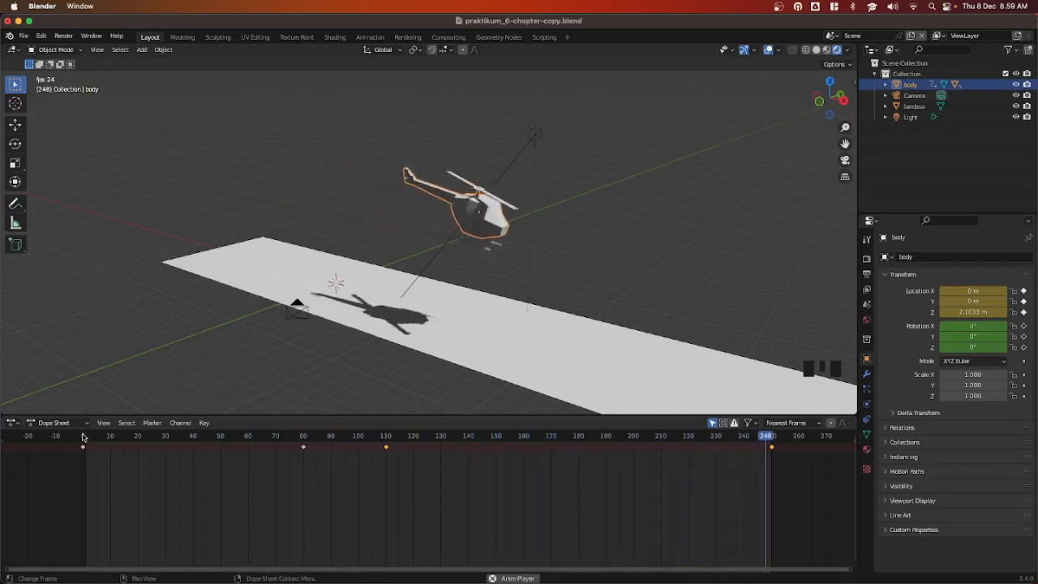
key("space")
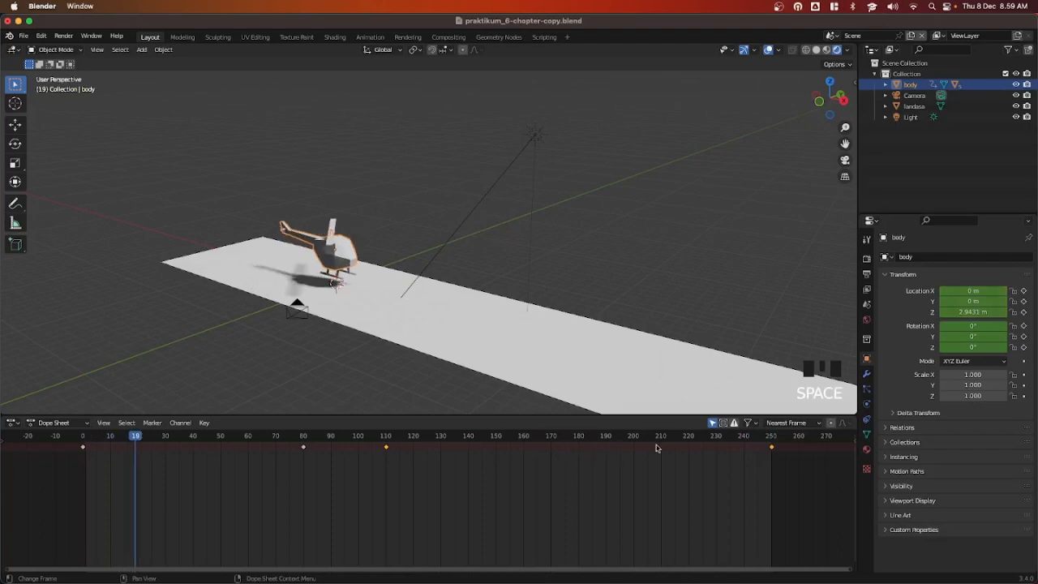
Return to frame 1, look through the camera with the body deselected, and lock the camera to the view
key("shift+Left")
key("KP_0")
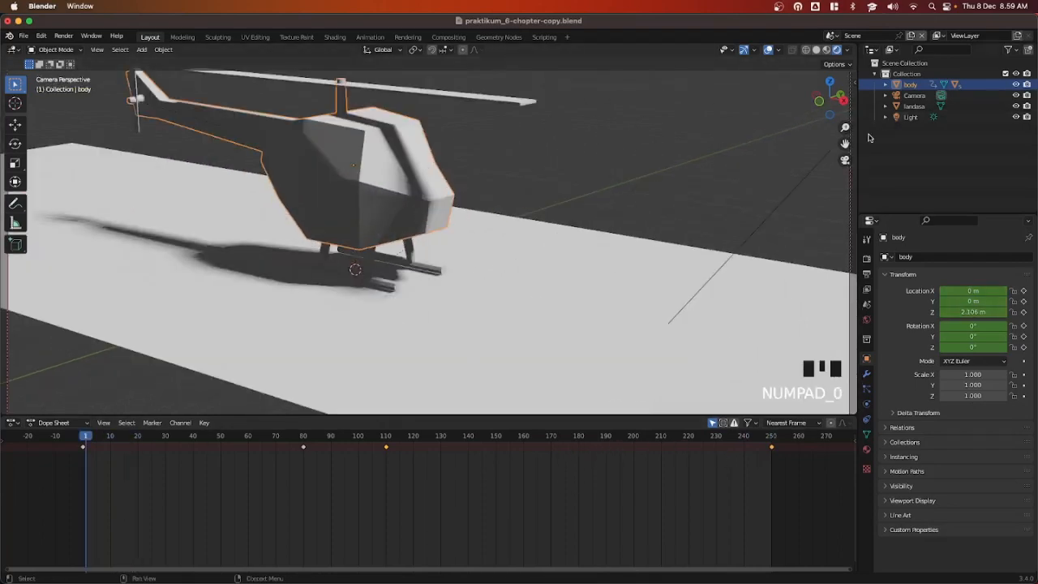
left_click(831, 177)
key("n")
left_click(851, 132)
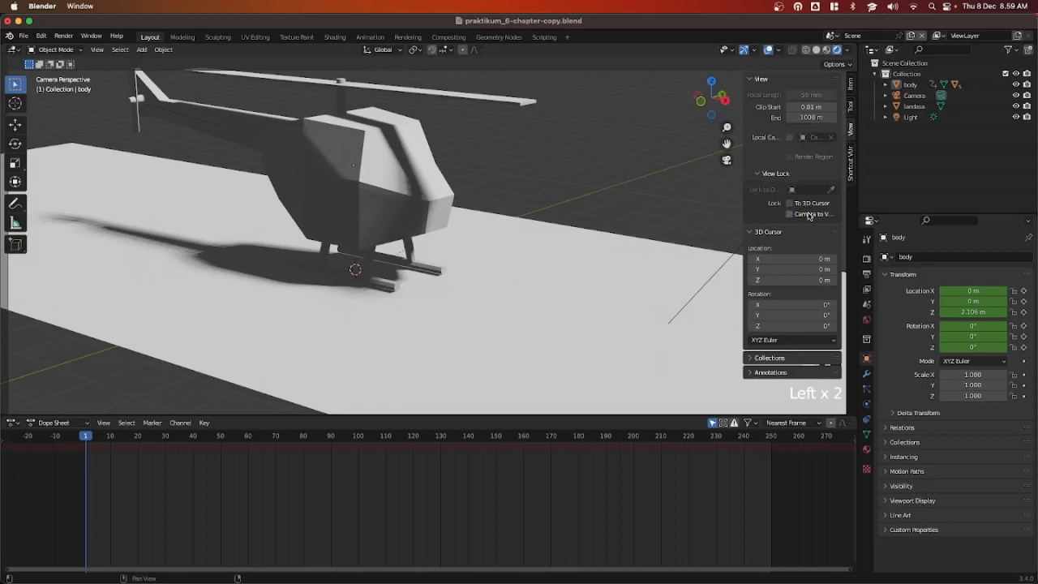
key("n")
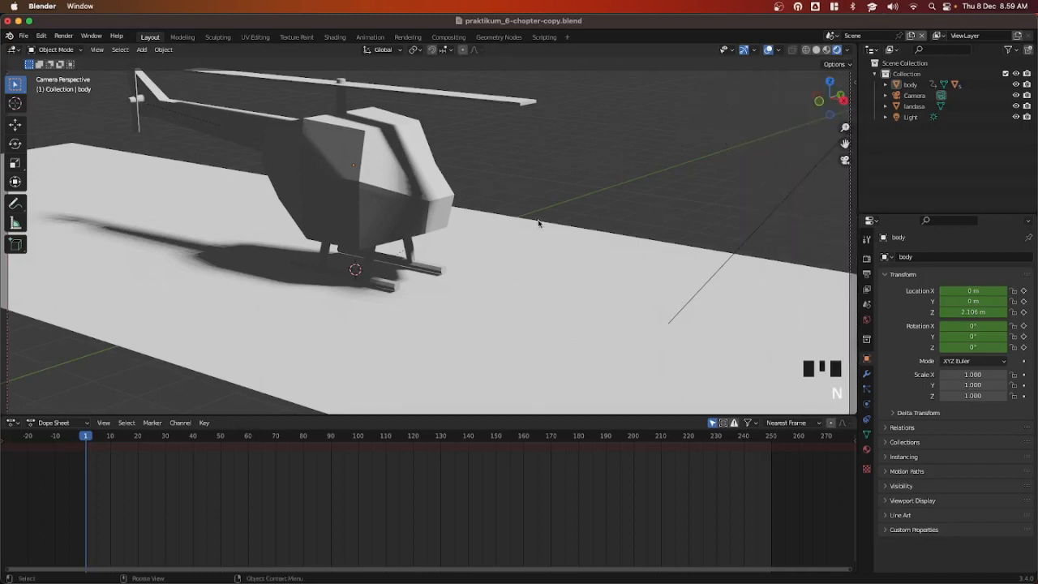
Reposition the camera farther back, framing the grounded helicopter on the left with open space along its flight path
scroll(537, 221, "down", 4)
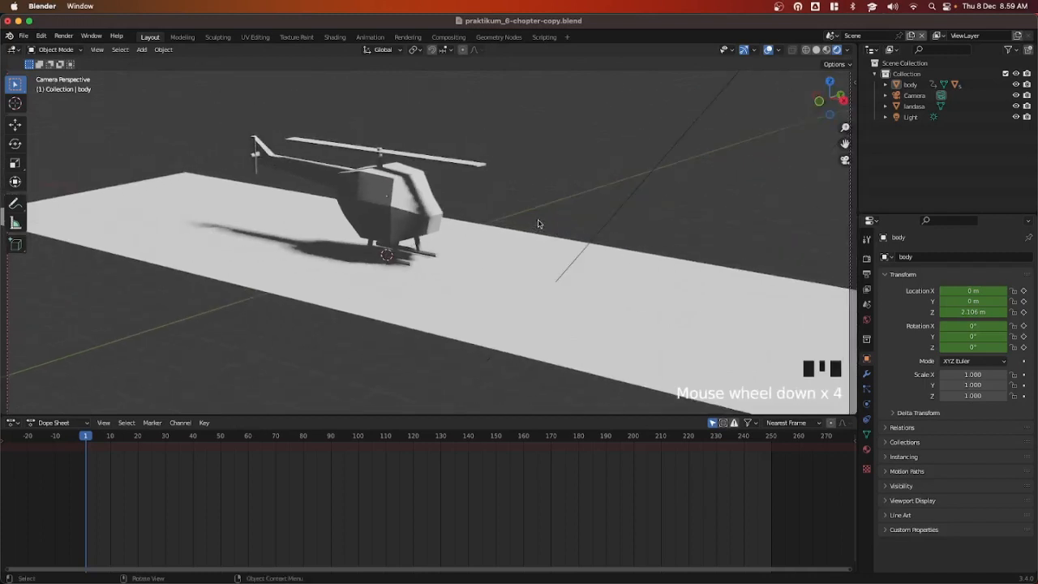
middle_click_drag(538, 223, 463, 278, "shift")
scroll(531, 250, "down", 3)
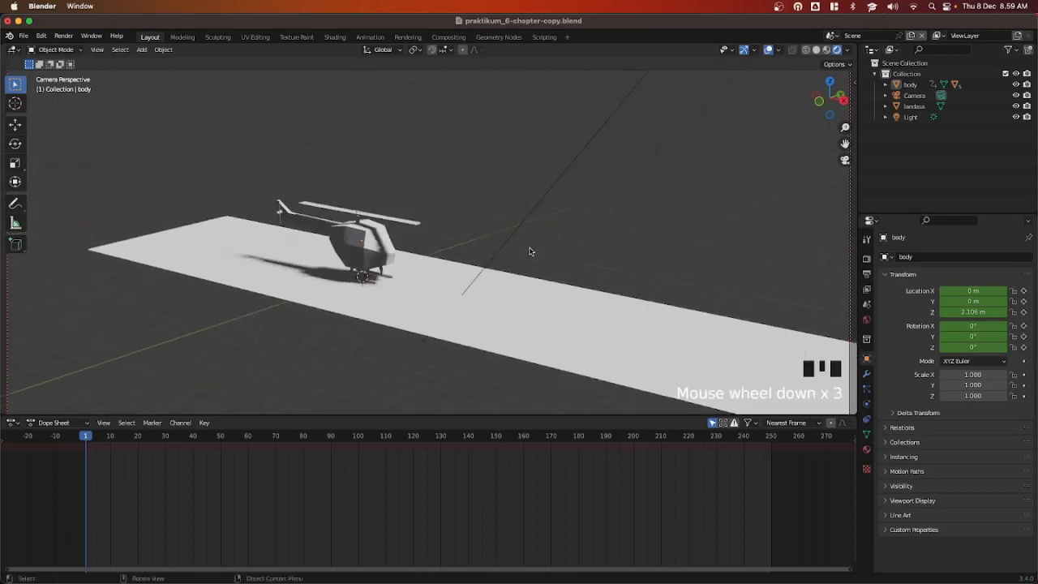
scroll(530, 251, "down", 1)
middle_click_drag(531, 251, 487, 249, "shift")
scroll(437, 253, "up", 2)
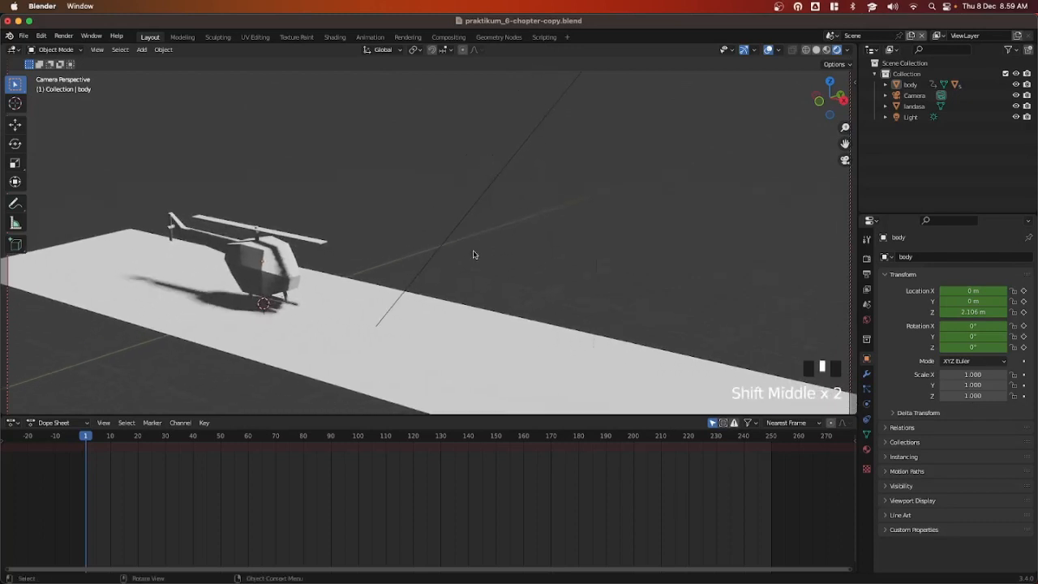
Play the animation through the camera, pause at frame 246, and shift the camera upward to frame the flying helicopter more centrally
key("space")
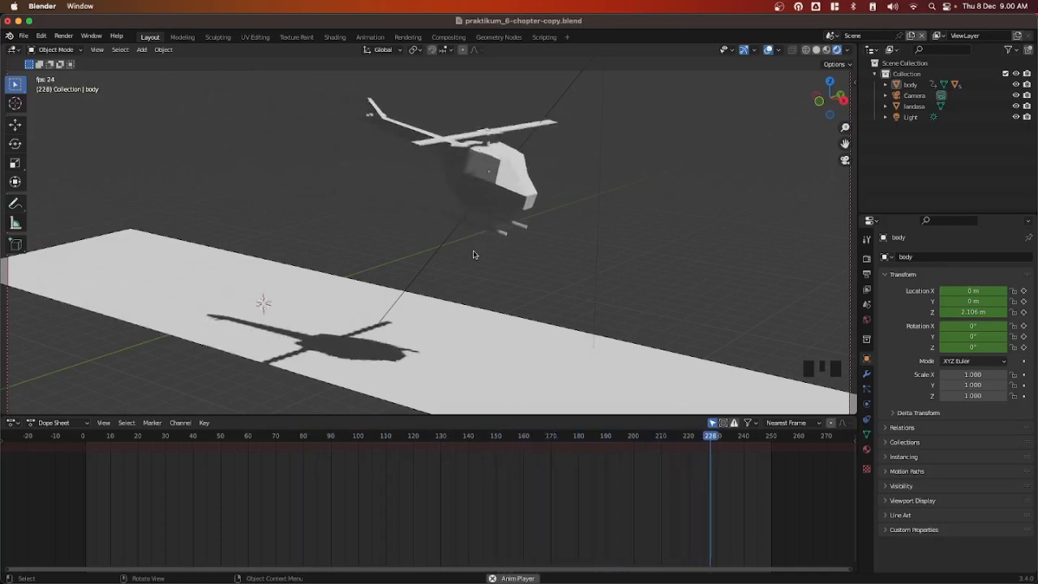
key("space")
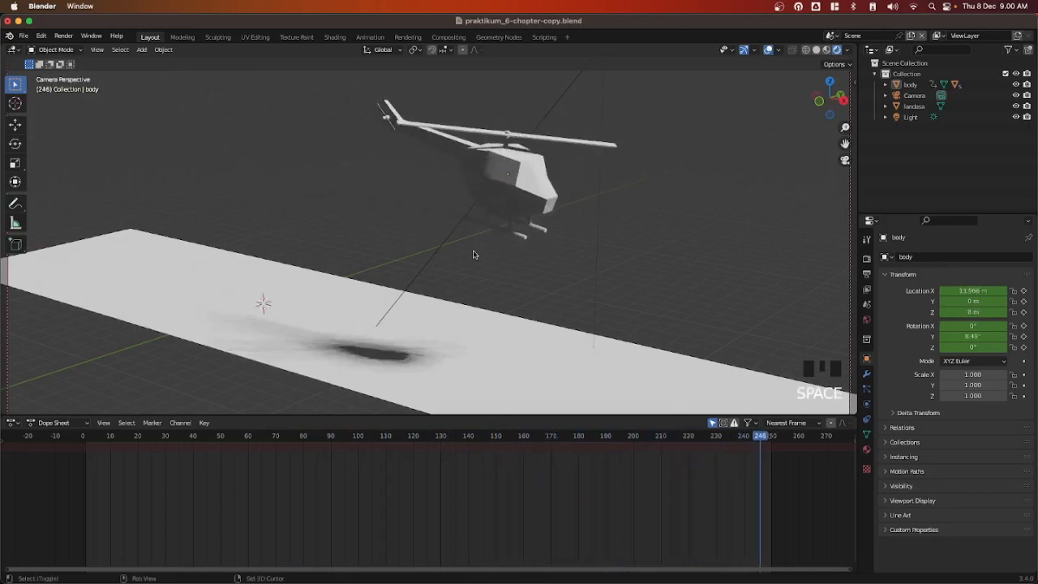
middle_click_drag(474, 255, 470, 307, "shift")
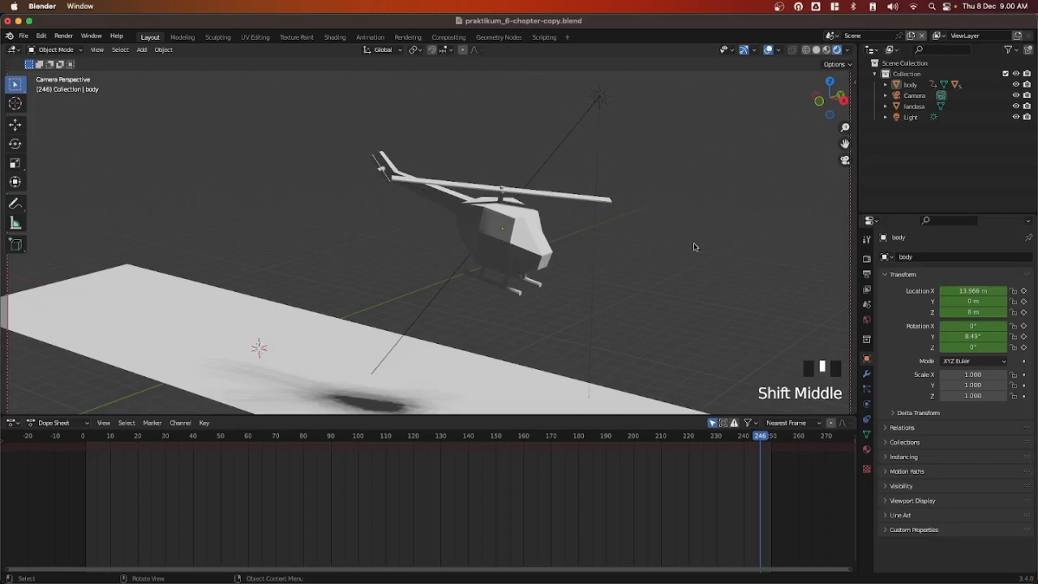
scroll(746, 234, "down", 1)
scroll(745, 234, "up", 1)
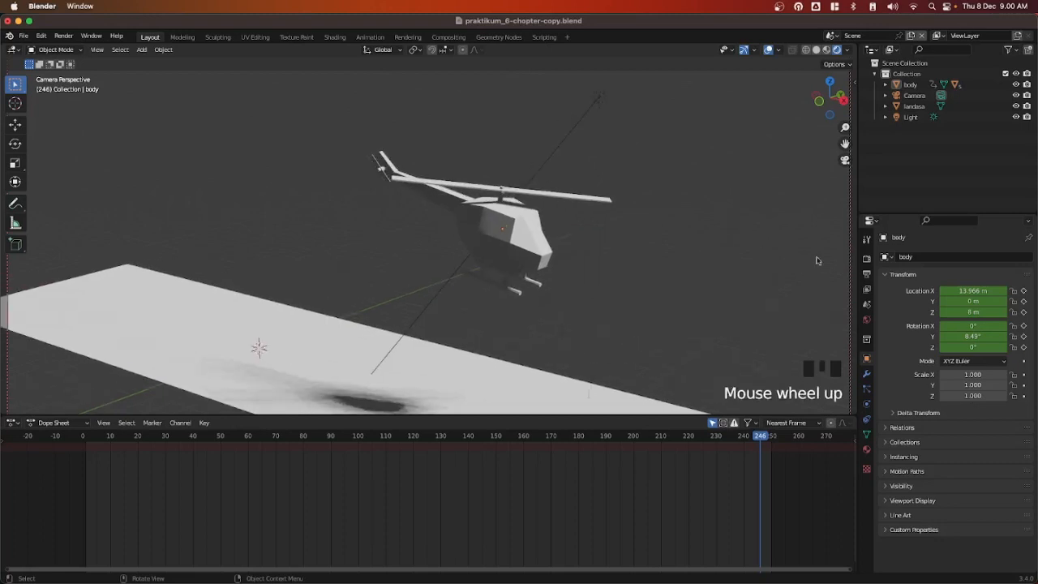
scroll(853, 262, "down", 3)
scroll(853, 262, "up", 3)
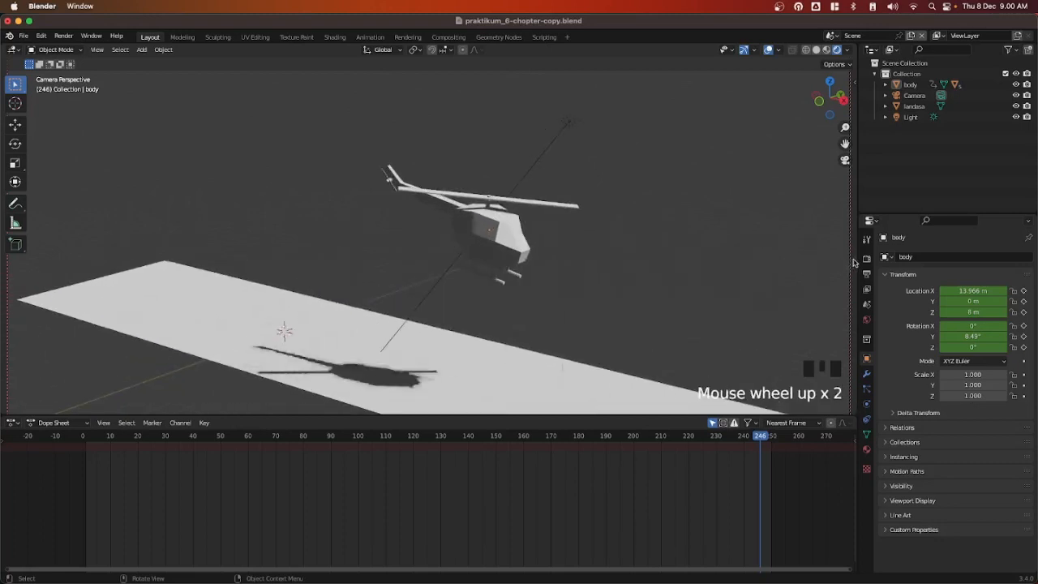
scroll(852, 262, "up", 1)
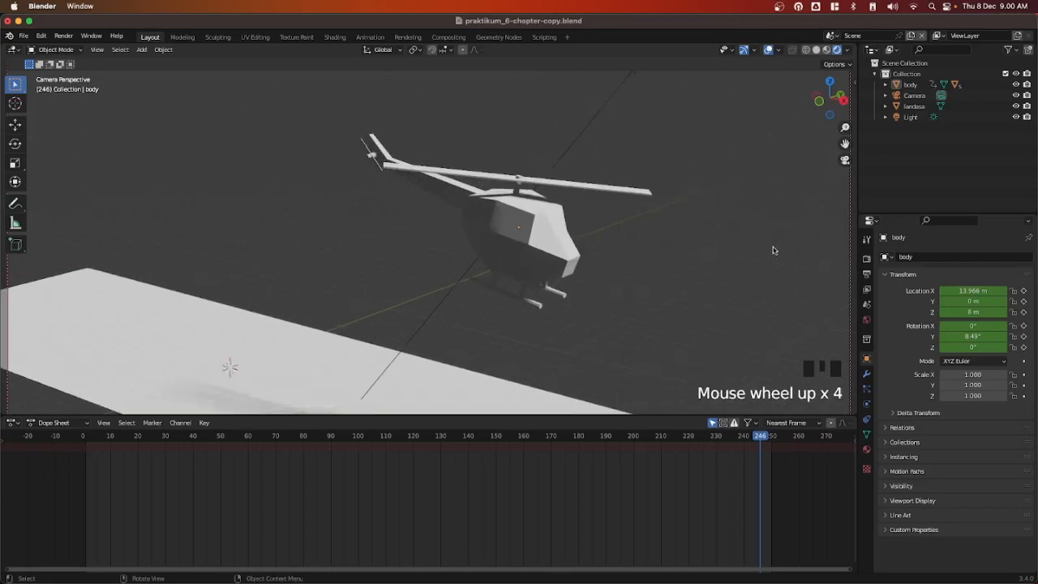
scroll(773, 251, "down", 1)
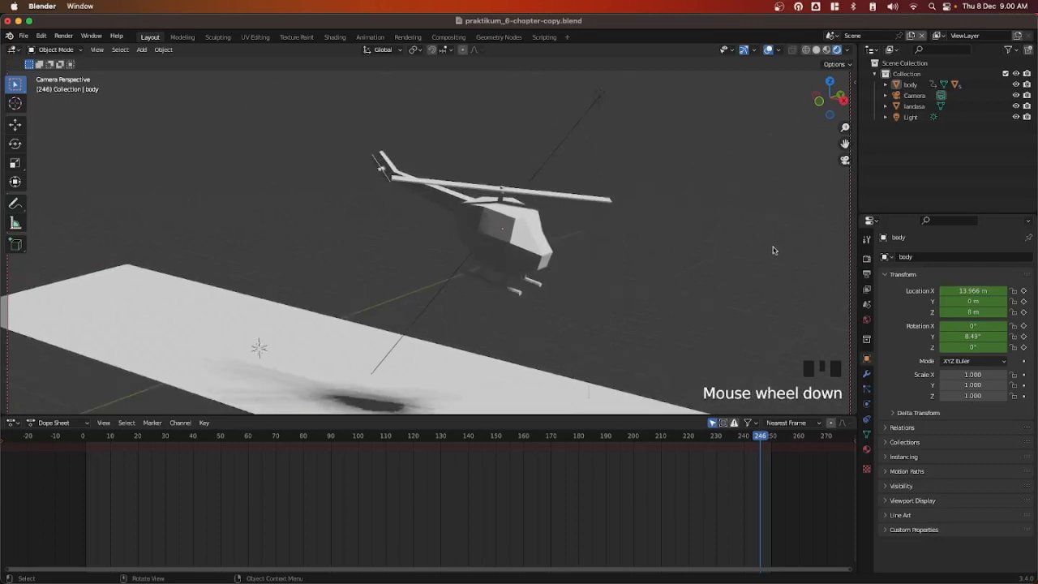
Play the animation from the start through the camera to check the framing, and stop it once the helicopter is flying
left_click(85, 436)
key("space")
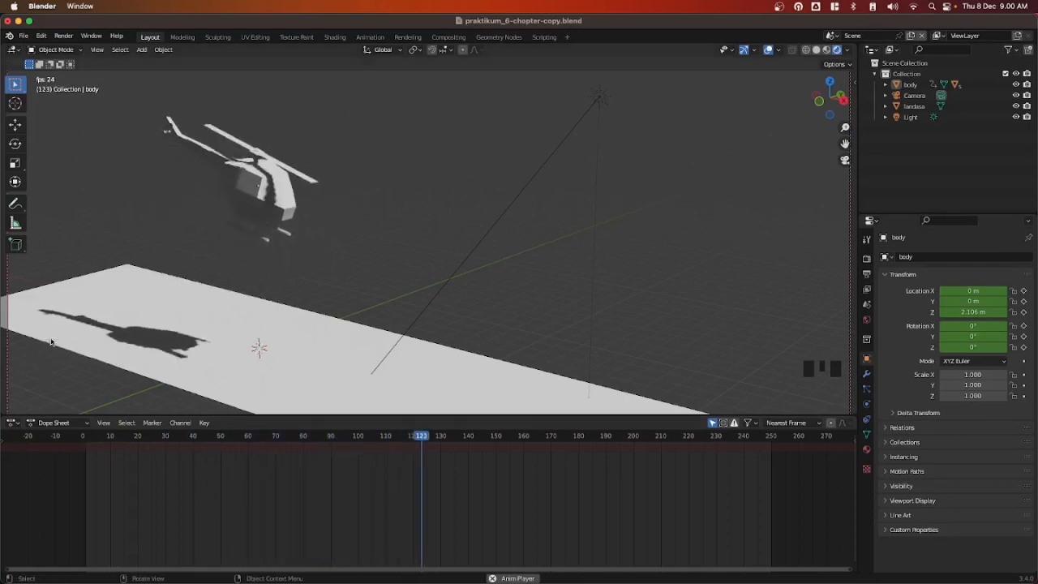
key("space")
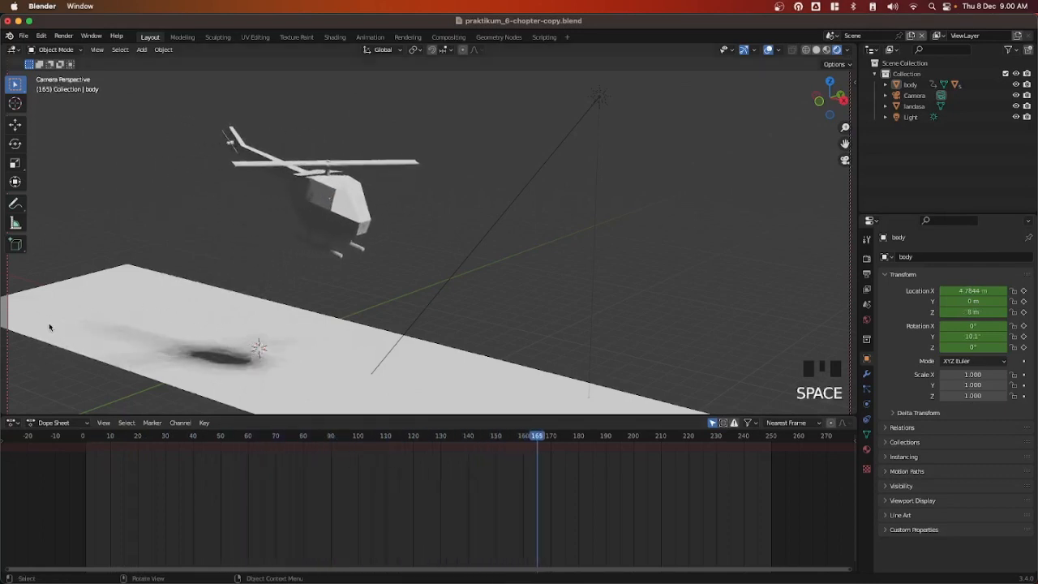
Return to frame 0 and replace the Dope Sheet with the Video Sequencer, showing its ruler in frames instead of seconds
left_click(84, 437)
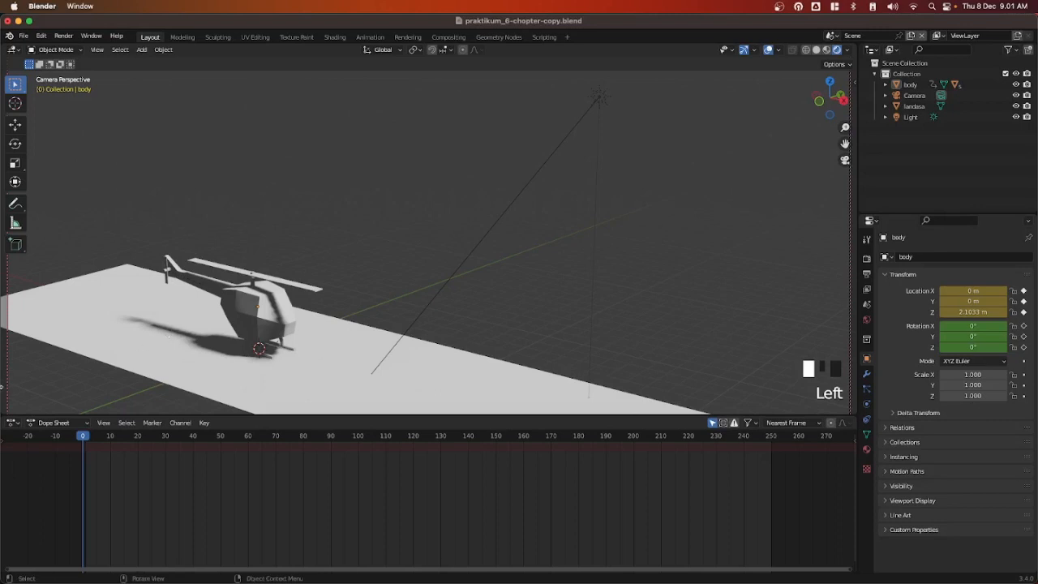
left_click(12, 422)
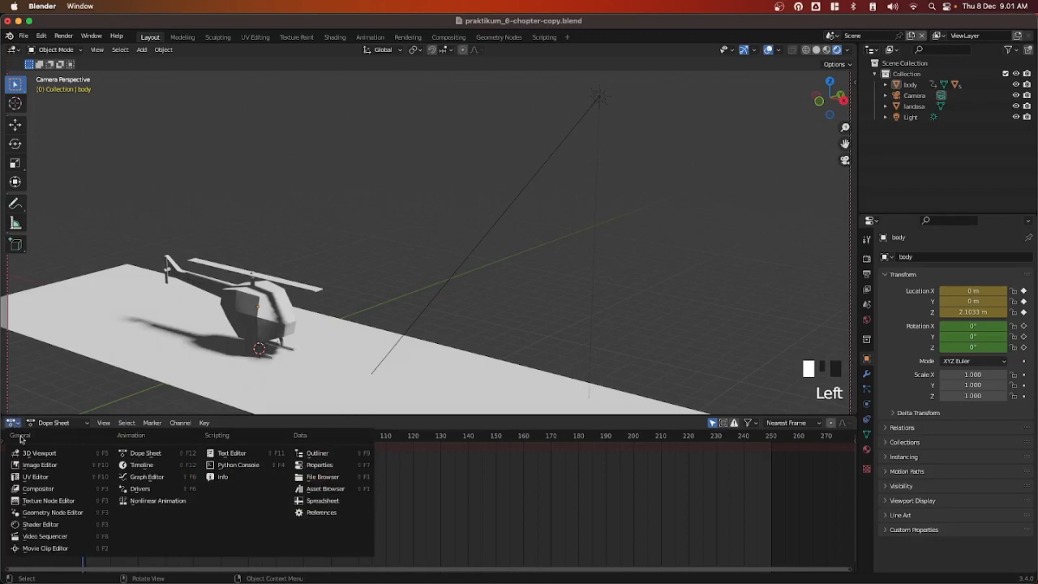
left_click(40, 538)
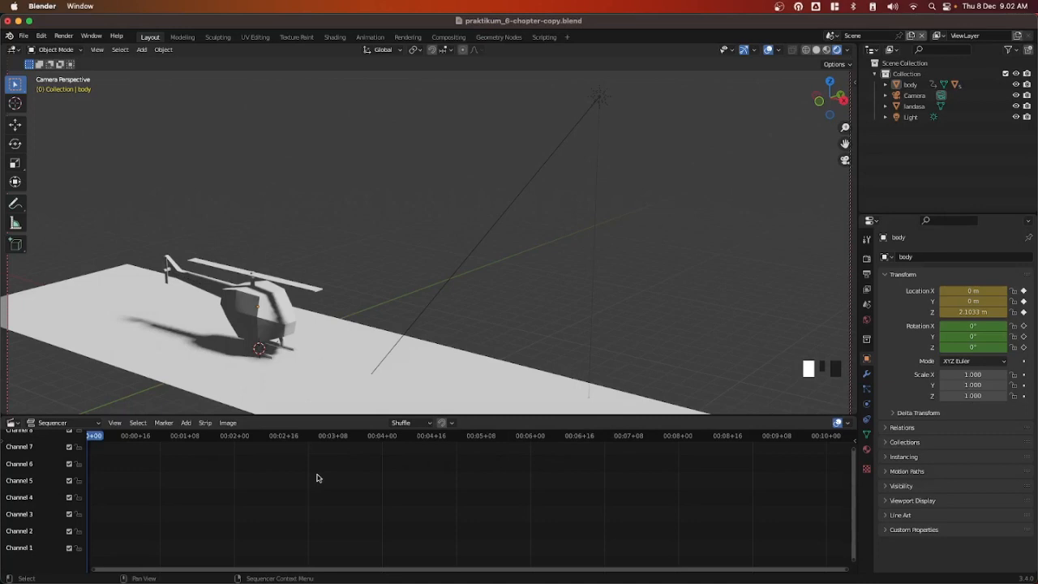
scroll(317, 477, "down", 1)
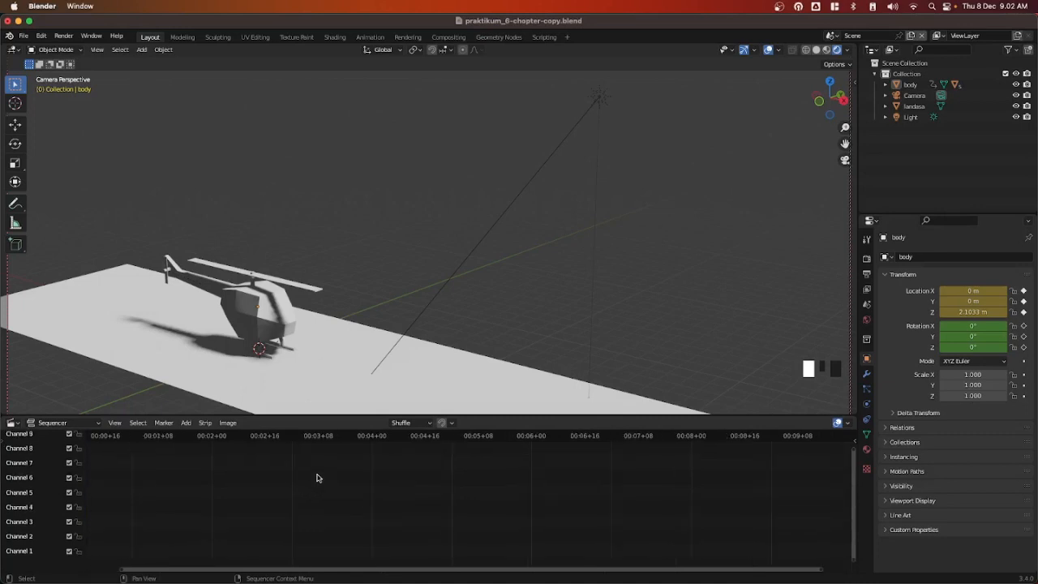
left_click(113, 422)
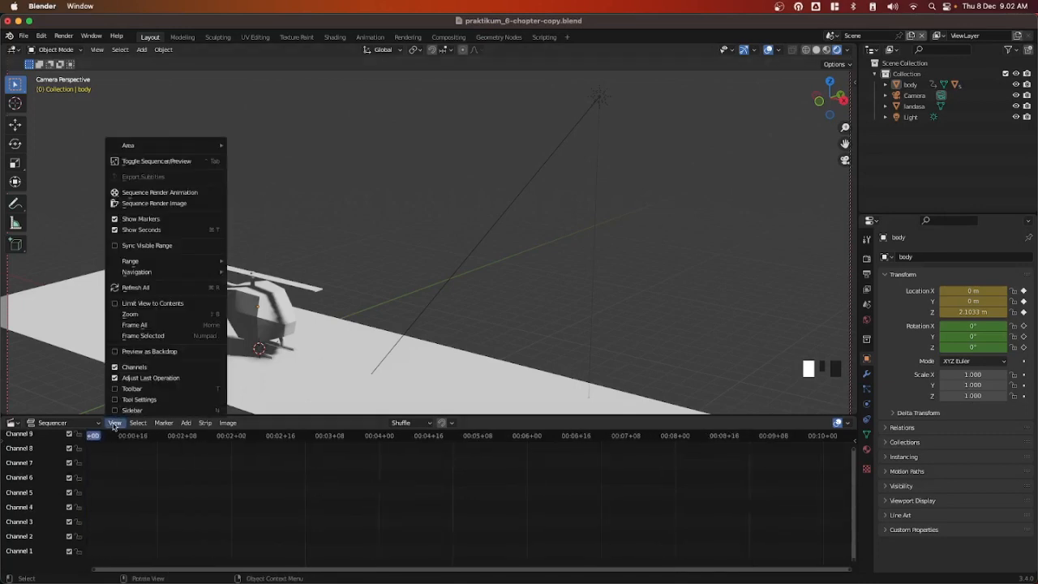
left_click(135, 231)
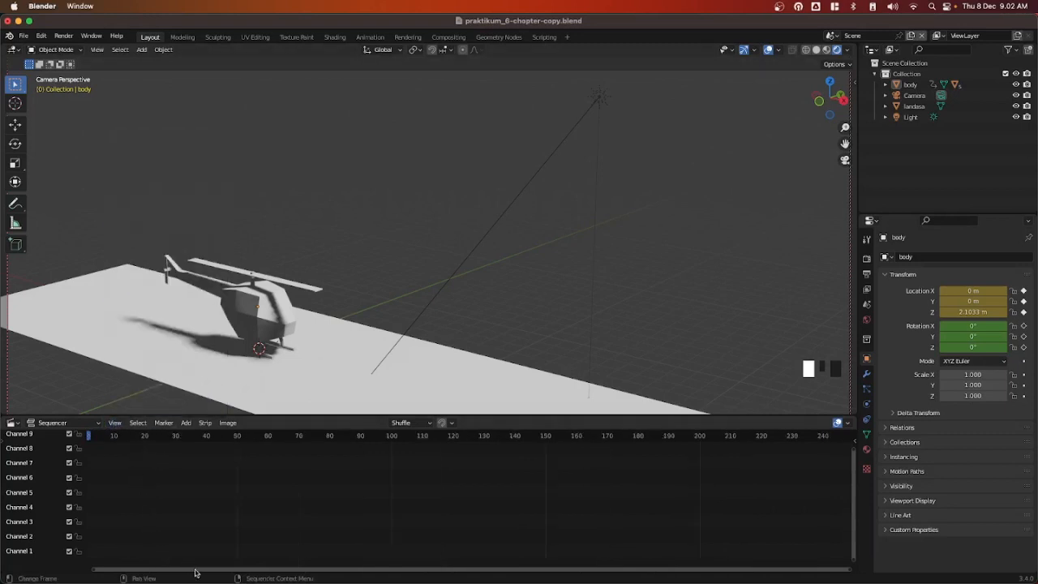
left_click_drag(195, 570, 165, 571)
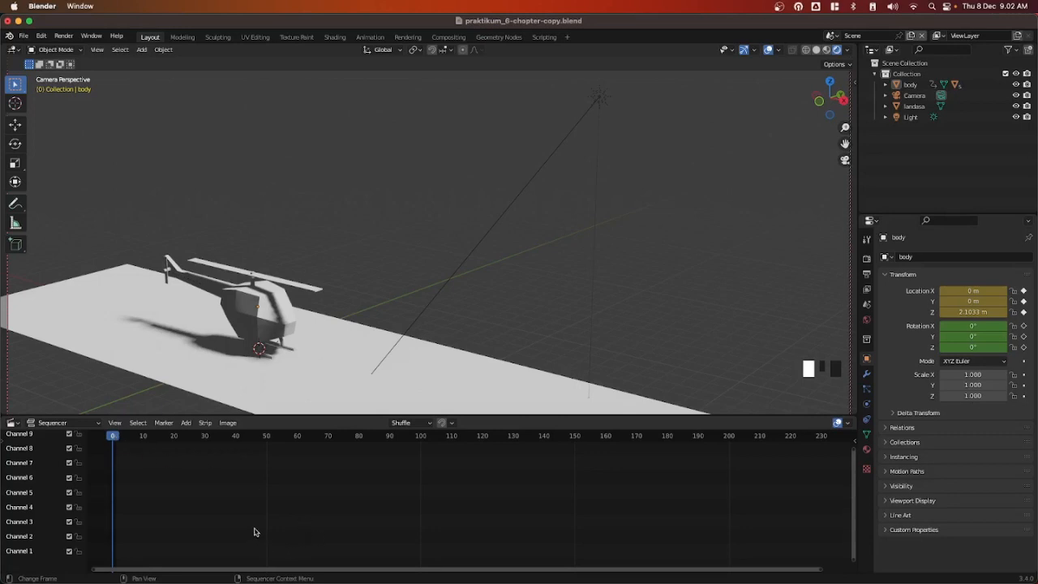
Add the sound file helicopterstarting.mp3 to channel 1 of the sequencer, starting at frame 0
left_click(186, 423)
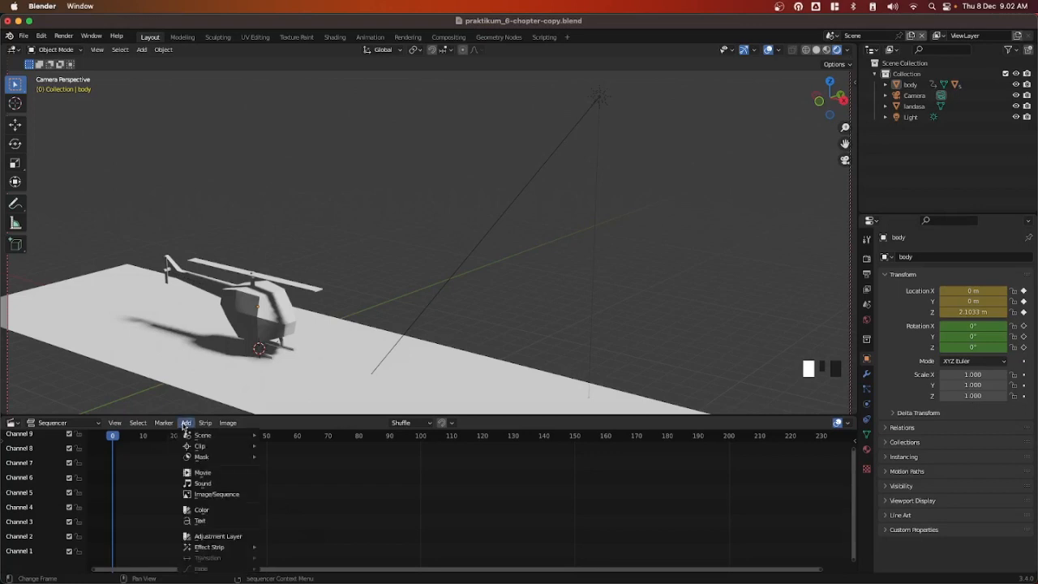
left_click(199, 484)
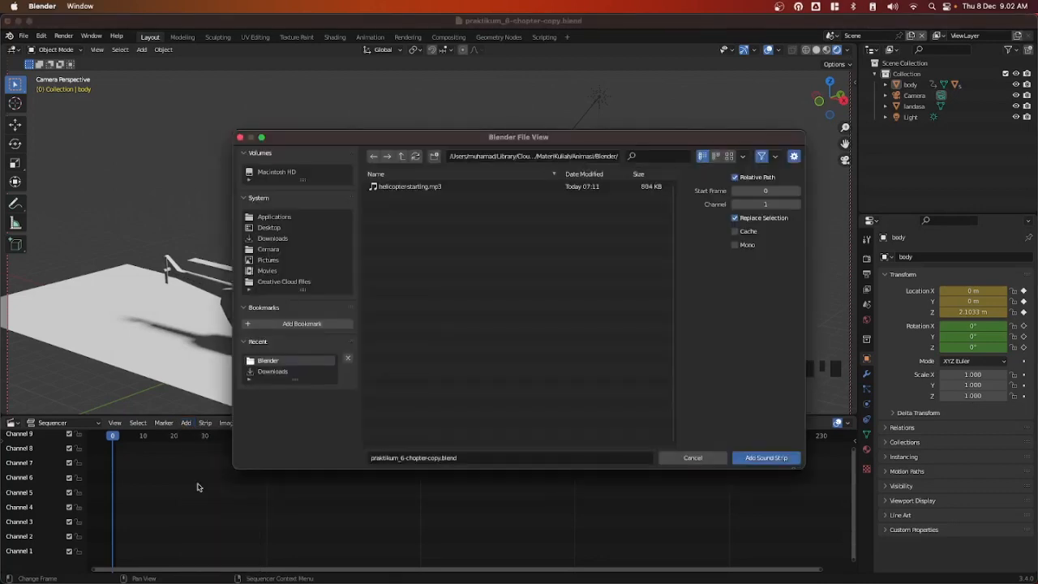
left_click(414, 187)
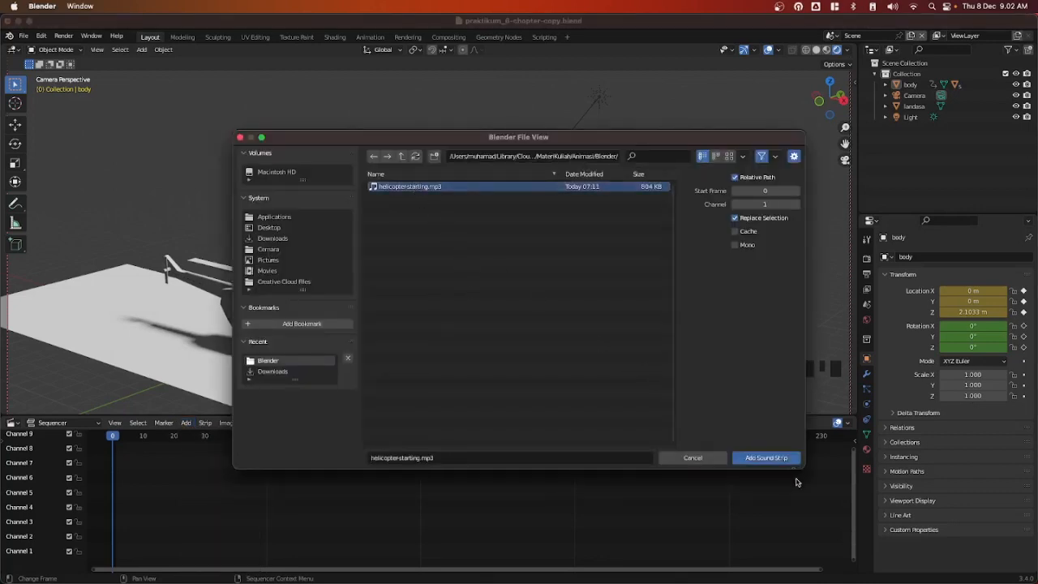
left_click(768, 458)
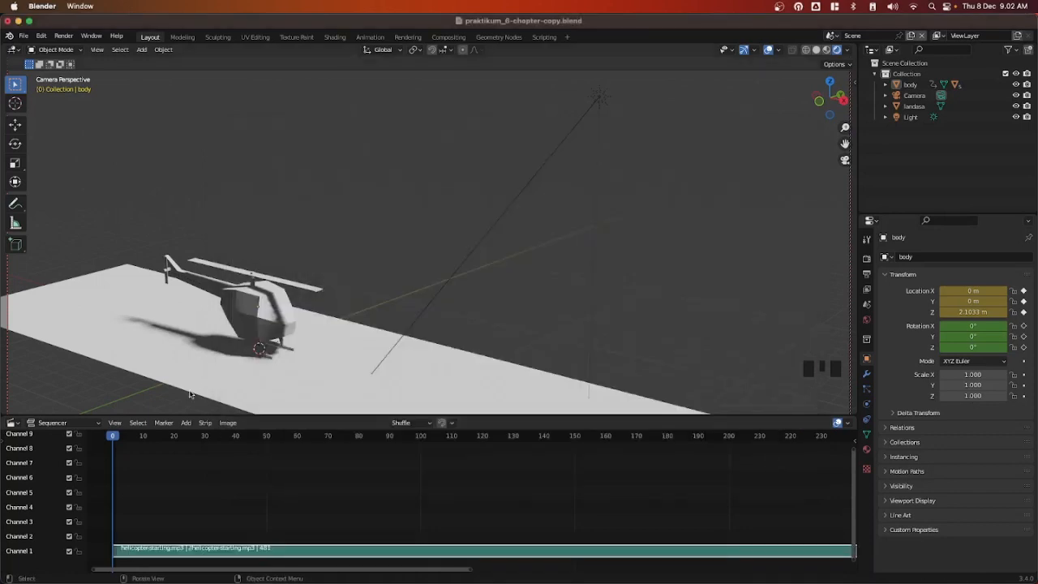
Play the animation together with the helicopter sound from the start, then stop it and return to frame 0
key("space")
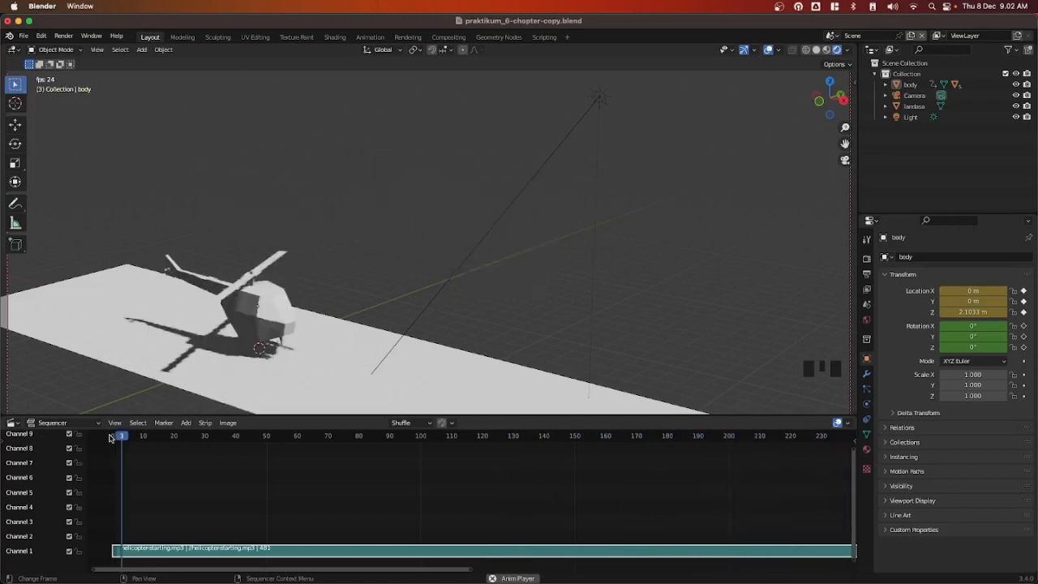
key("space")
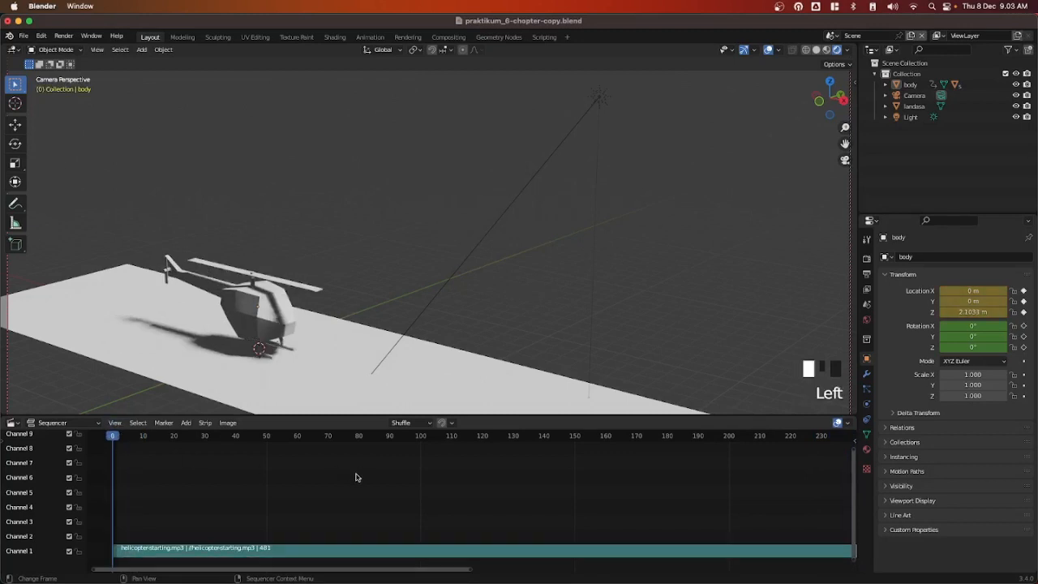
key("Home")
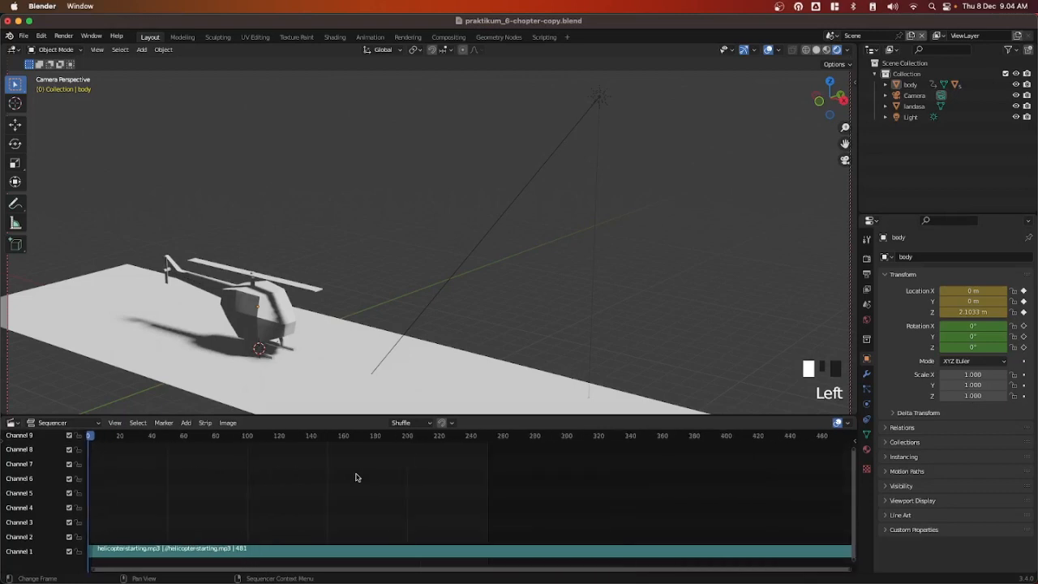
Go to frame 240, show the sequencer's tools and choose the Blade tool
left_click(475, 436)
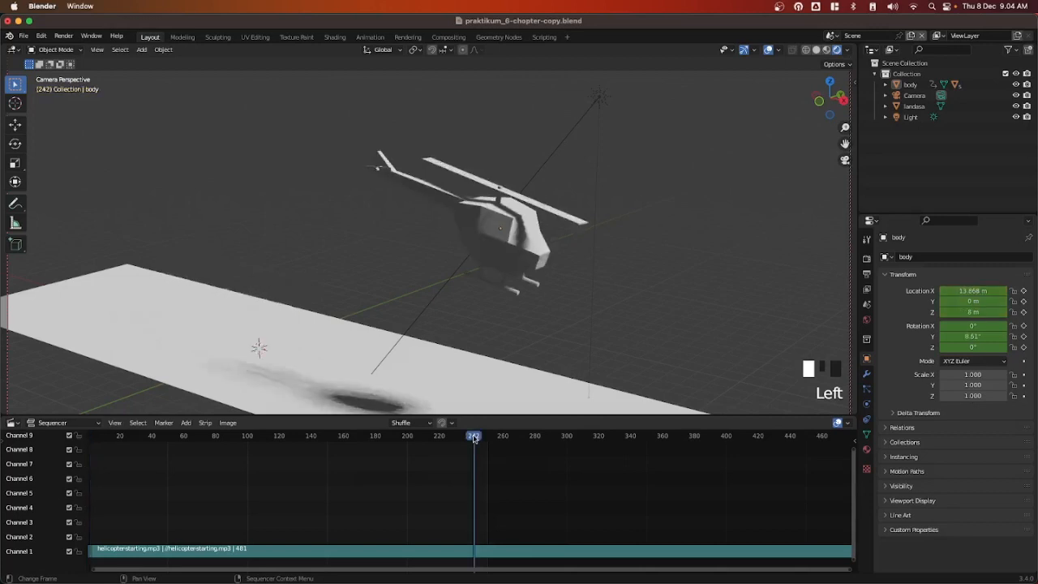
key("Left")
key("Left")
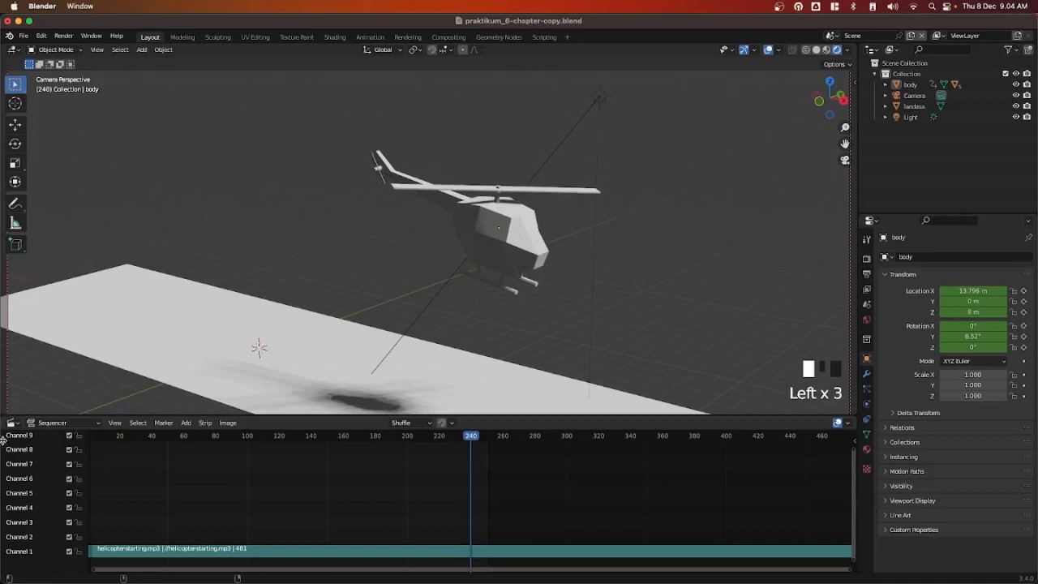
left_click(3, 439)
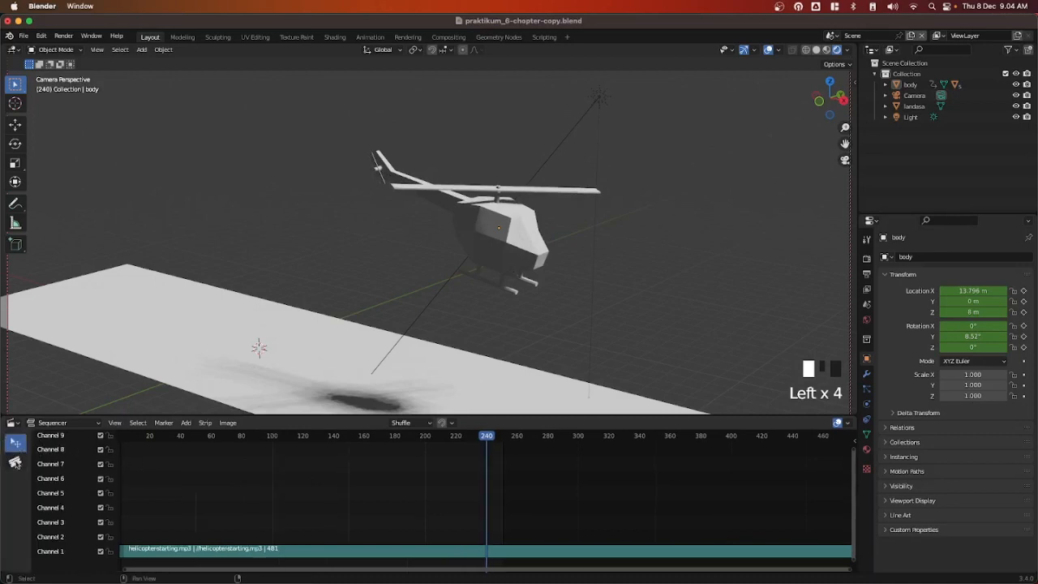
left_click_drag(31, 441, 6, 445)
left_click(14, 461)
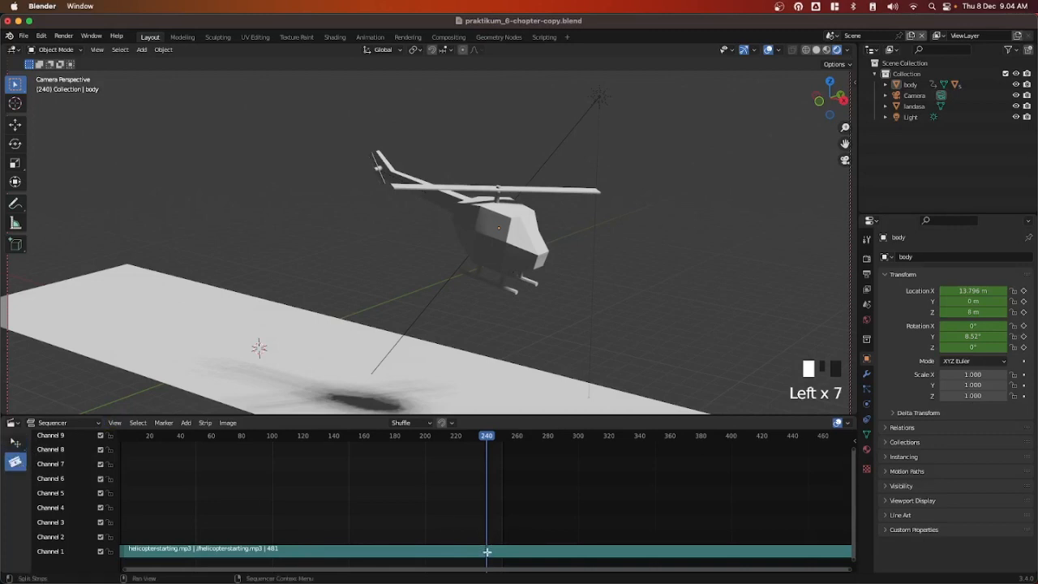
Split the sound strip at frame 240 and delete the piece after the cut
left_click(487, 551)
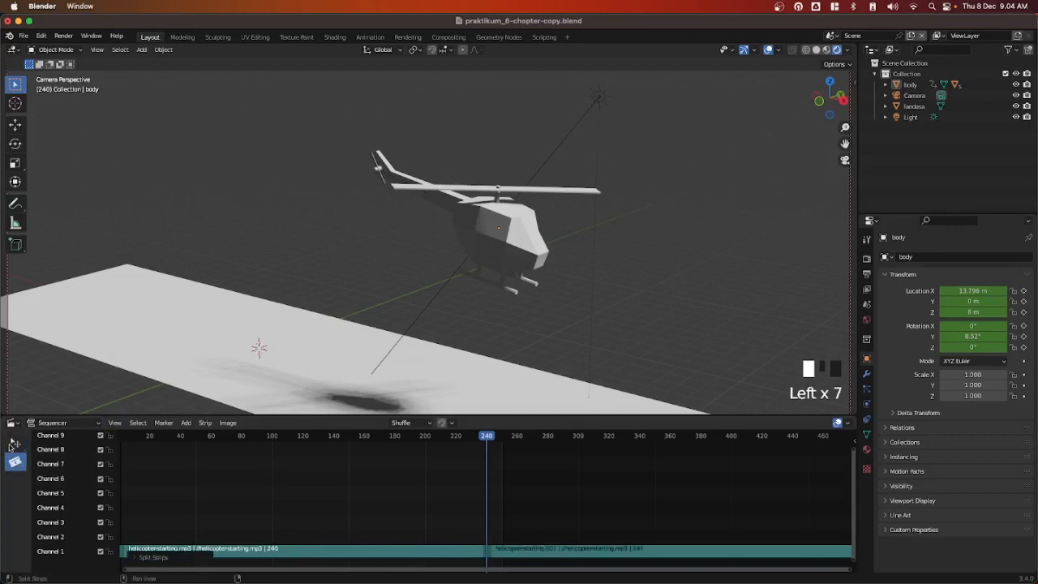
left_click(15, 442)
left_click(527, 557)
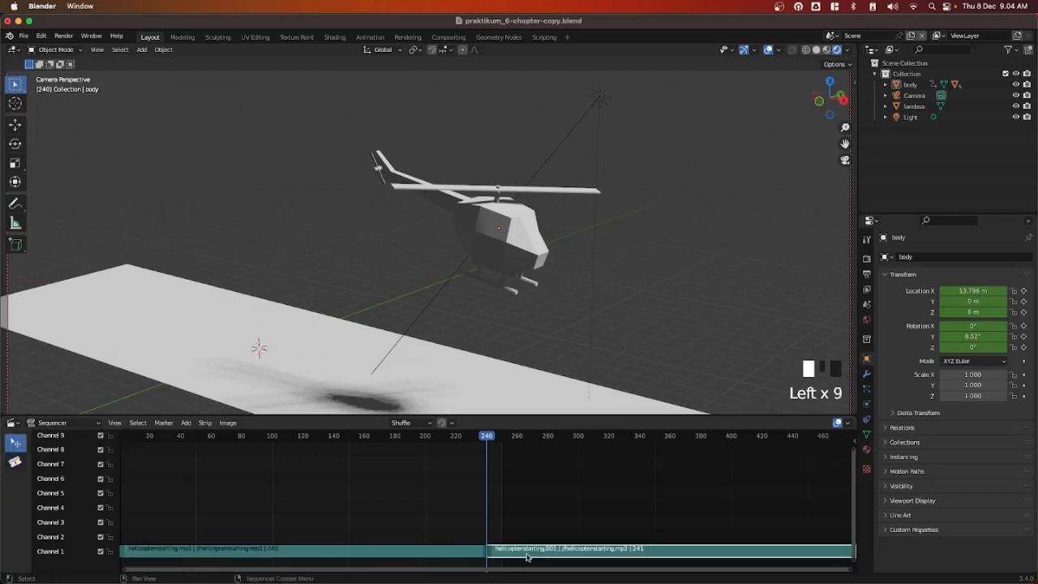
key("Delete")
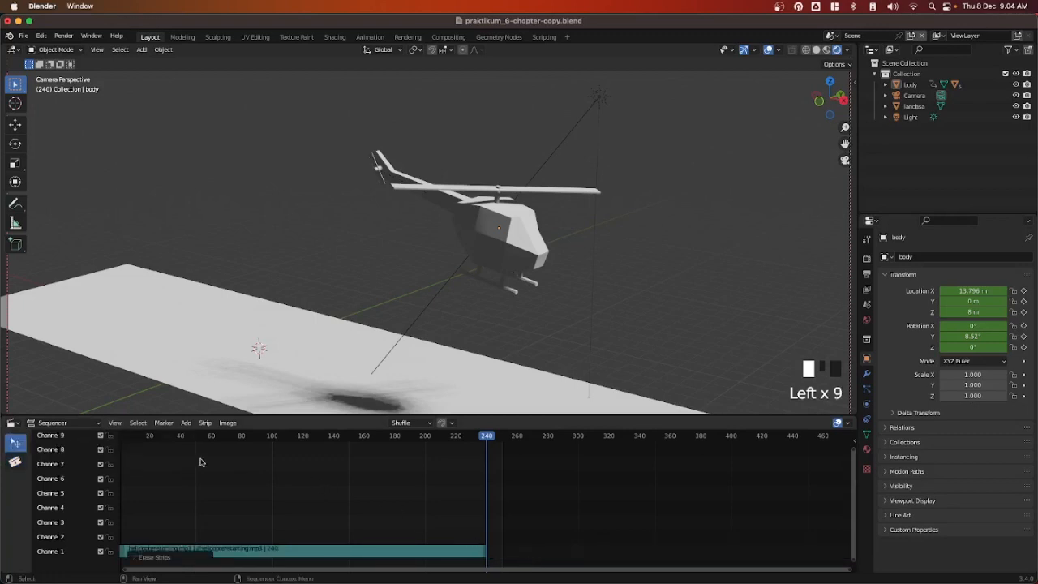
Play the animation from near the start with the shortened sound strip to check how the audio ends
key("shift+Left")
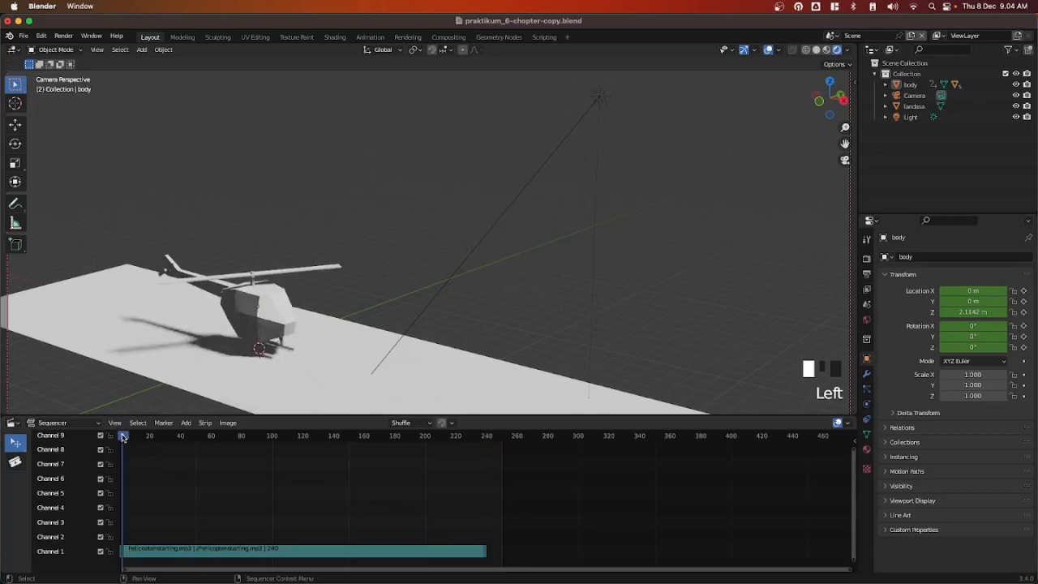
key("space")
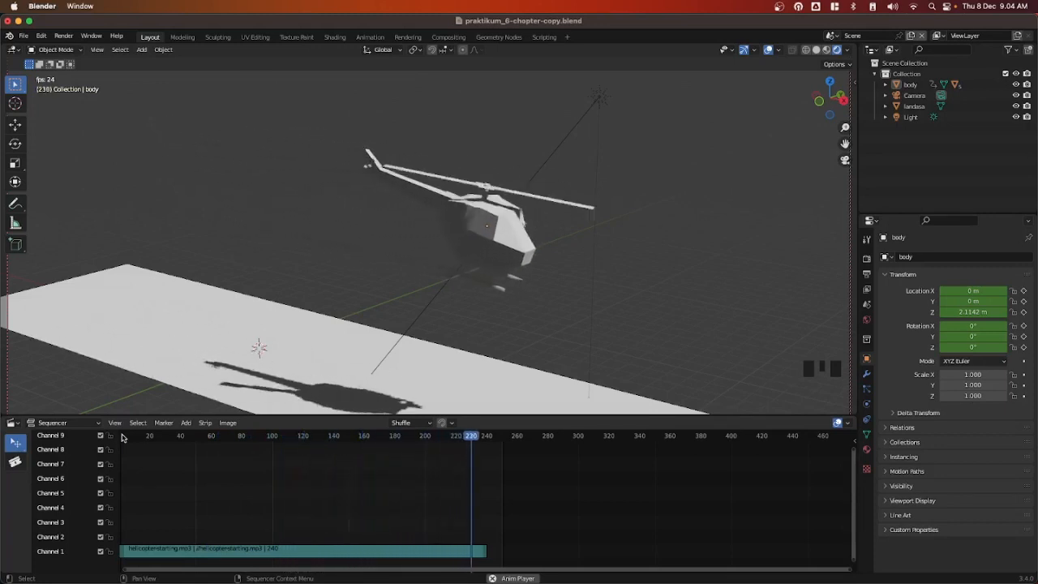
key("space")
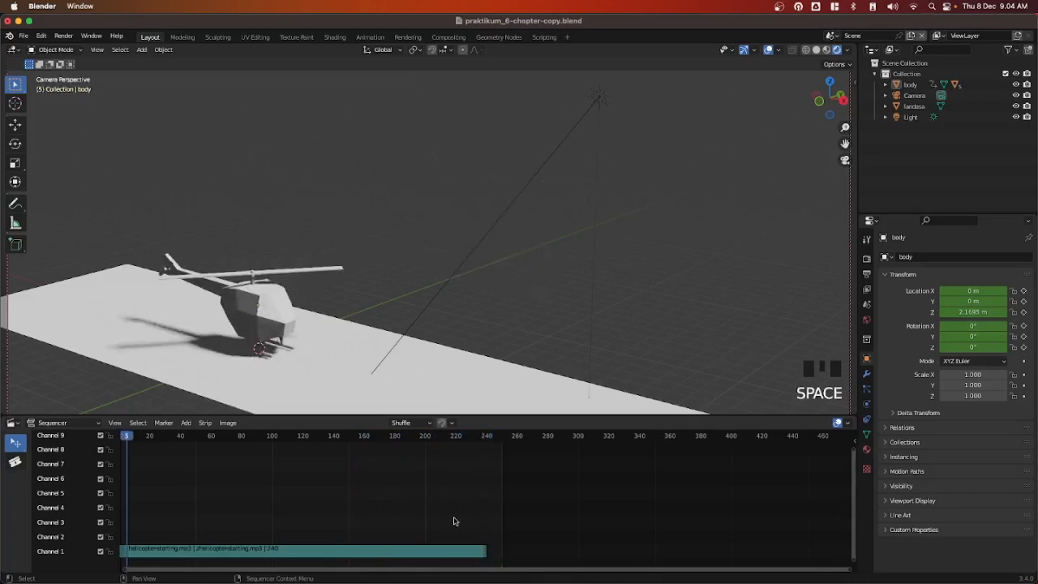
Undo the deletion and the split of the sound strip at frame 240
left_click(481, 552)
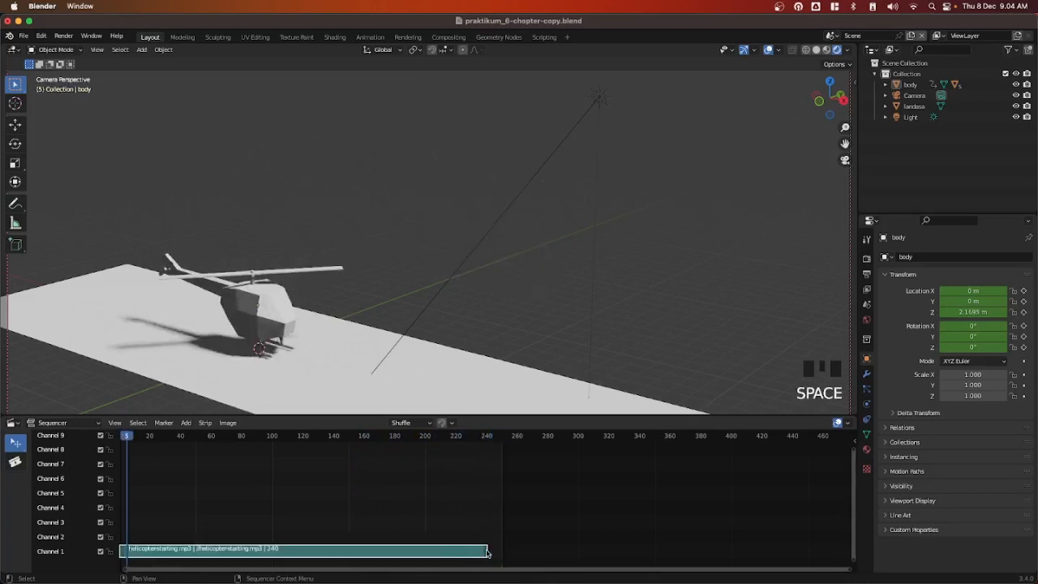
key("super+z")
key("super+z")
key("super+z")
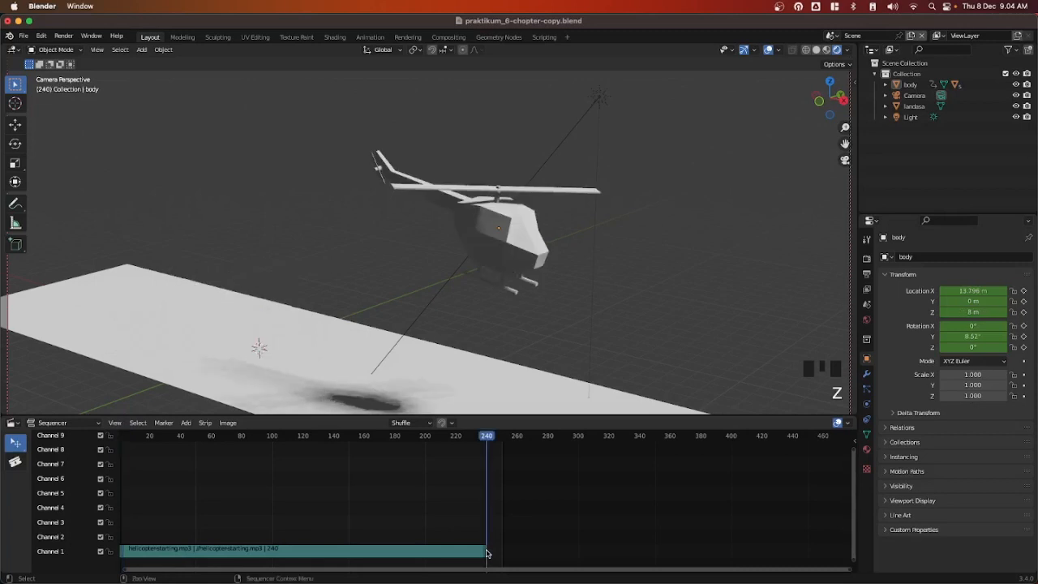
key("super+z")
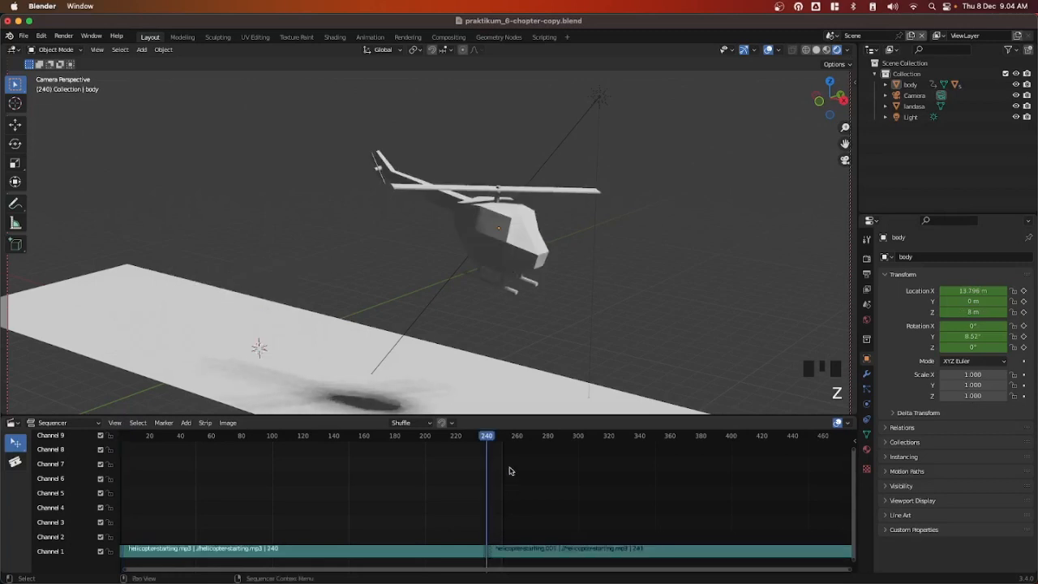
Split the sound strip at frame 250 with the Blade tool
left_click_drag(489, 438, 501, 438)
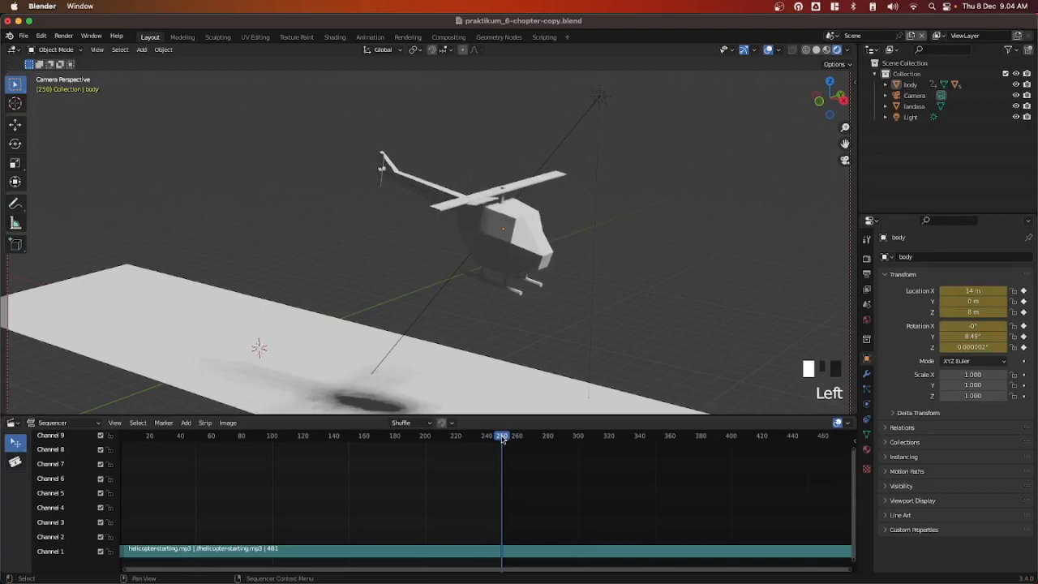
left_click(18, 463)
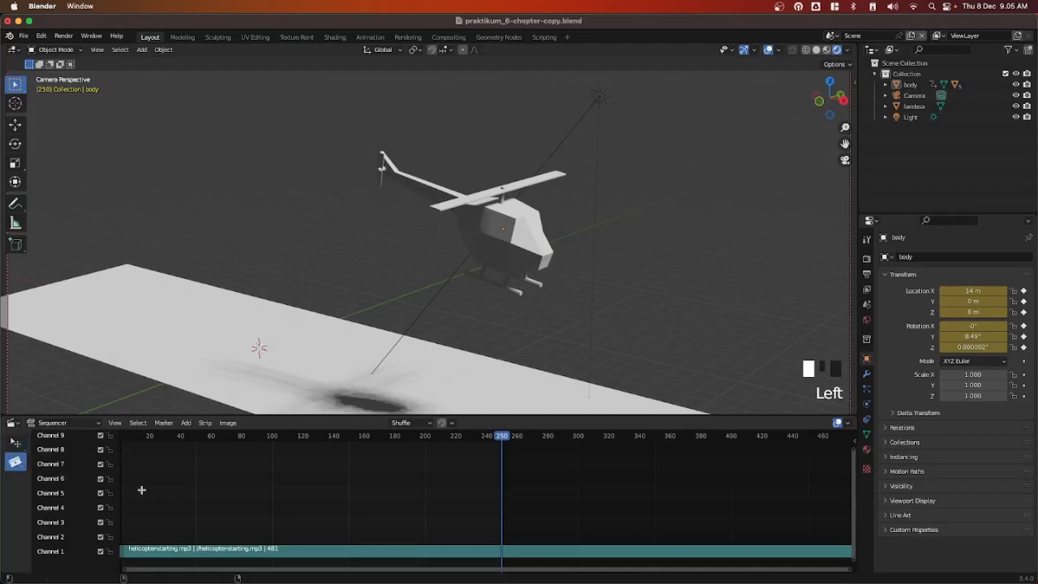
left_click(501, 548)
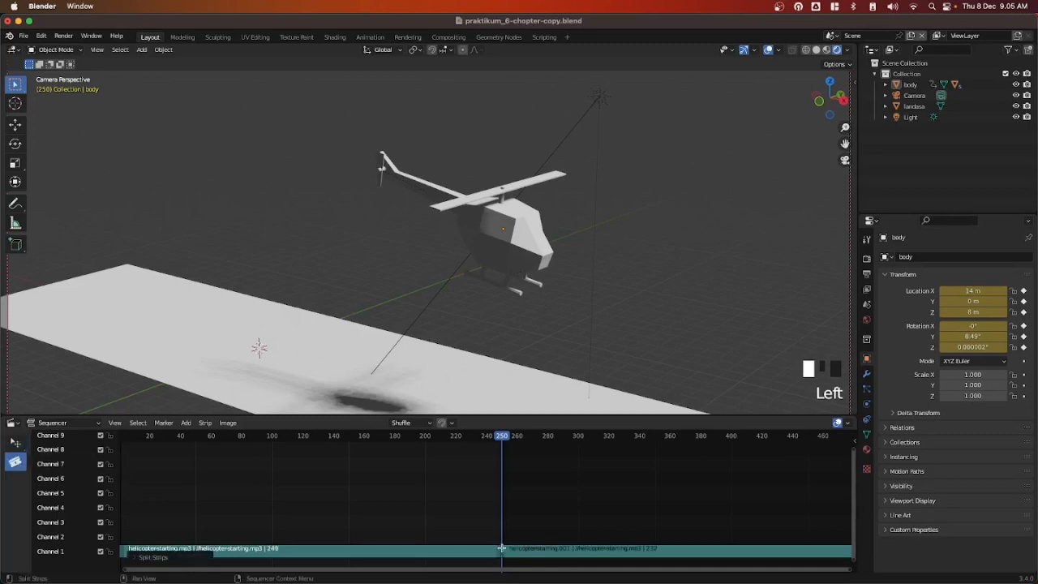
Delete the piece of the helicopter sound strip that lies after frame 250
left_click(14, 442)
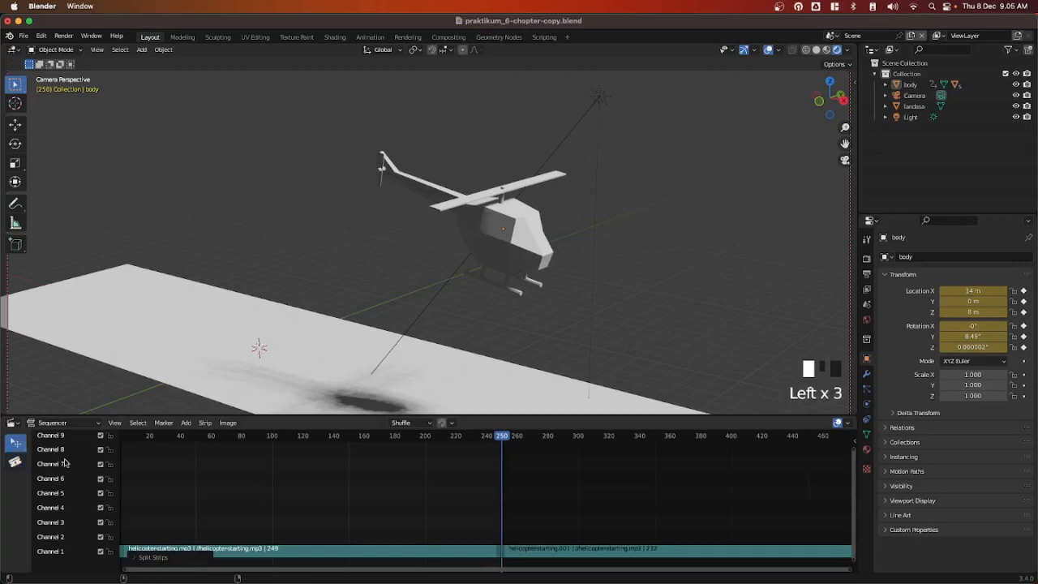
left_click(565, 556)
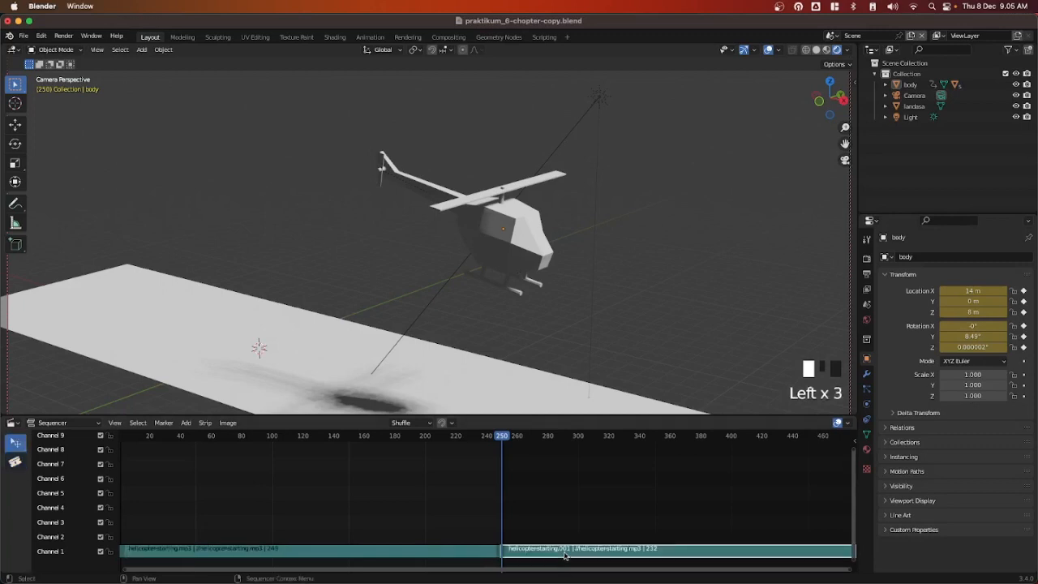
key("Delete")
Play the animation from frame 1 with the trimmed sound, through the camera and from above the runway
key("shift+Left")
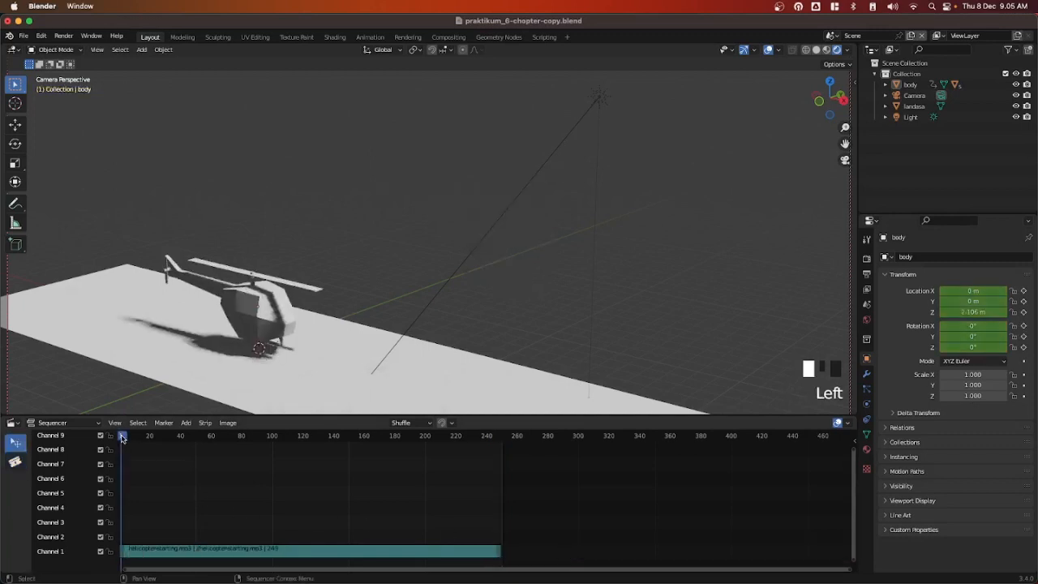
key("space")
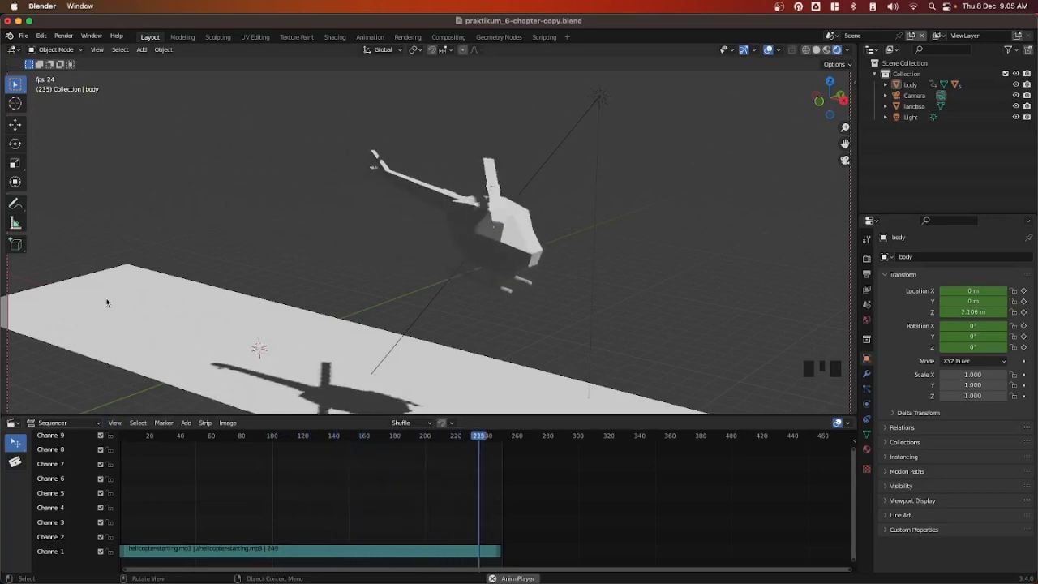
key("space")
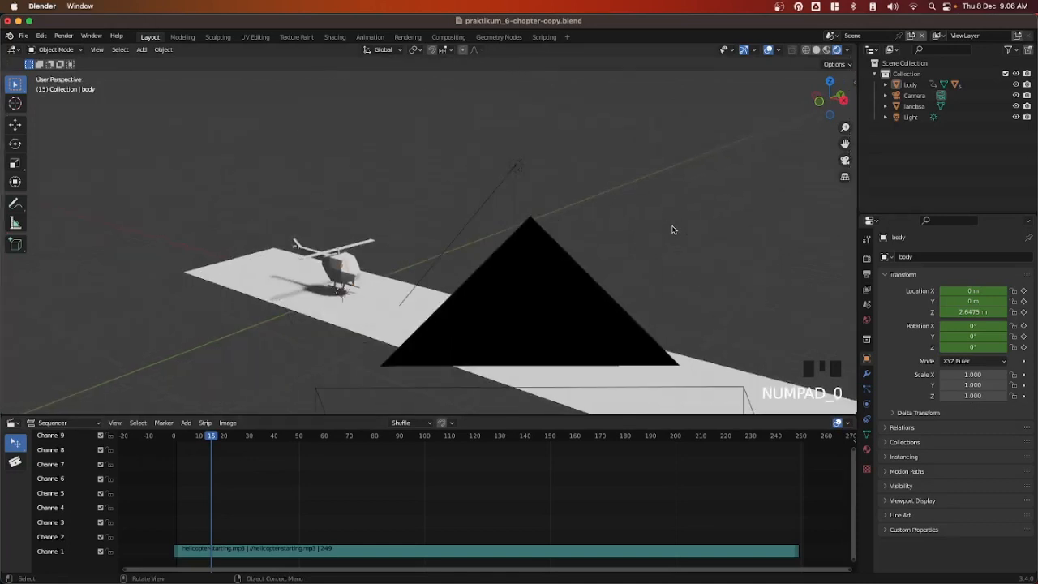
middle_click_drag(677, 228, 807, 292)
key("space")
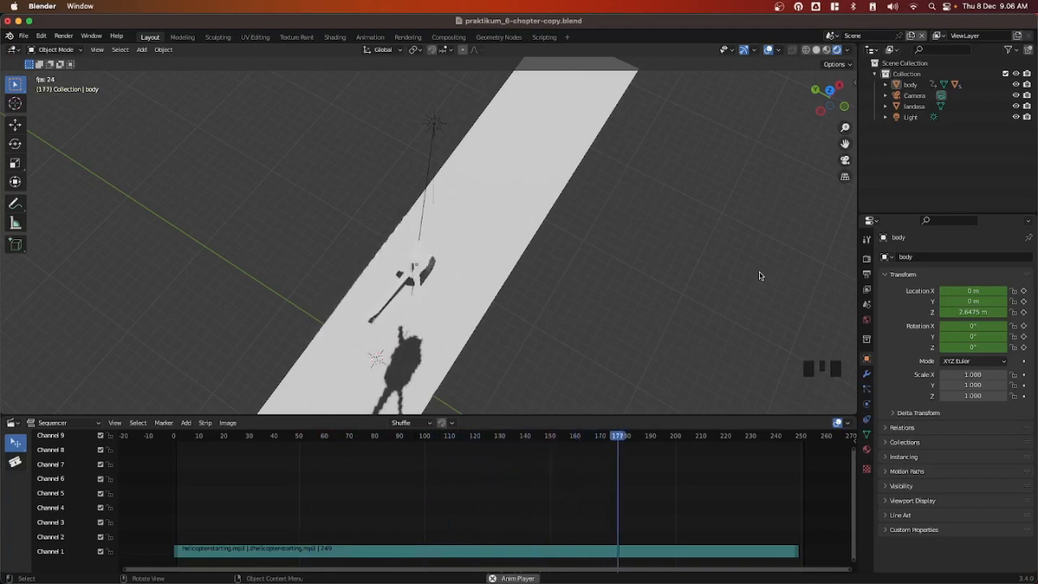
key("space")
Give the landasa ground plane a new material with a dark grey base color
left_click(556, 193)
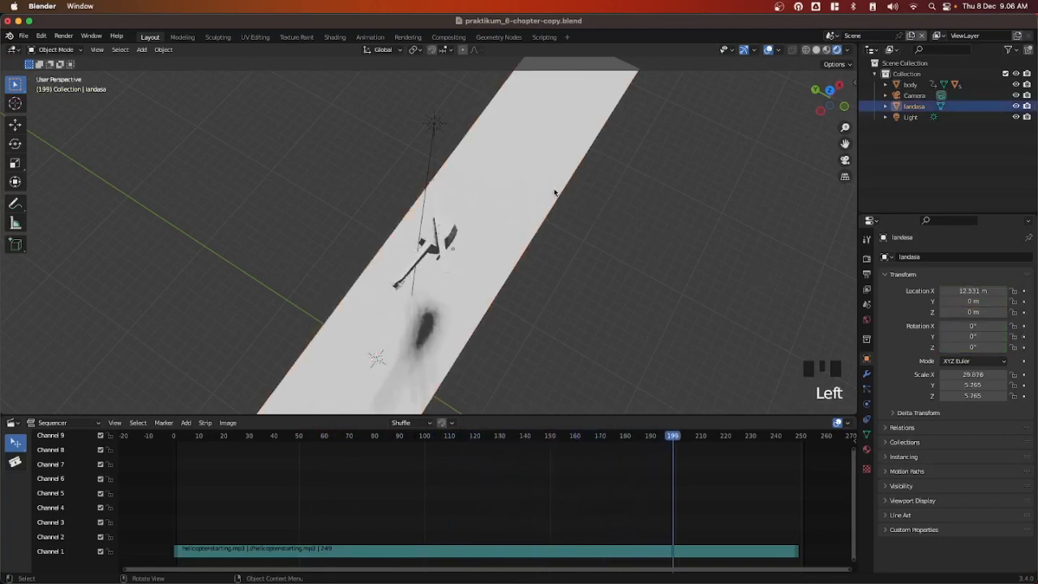
left_click(335, 37)
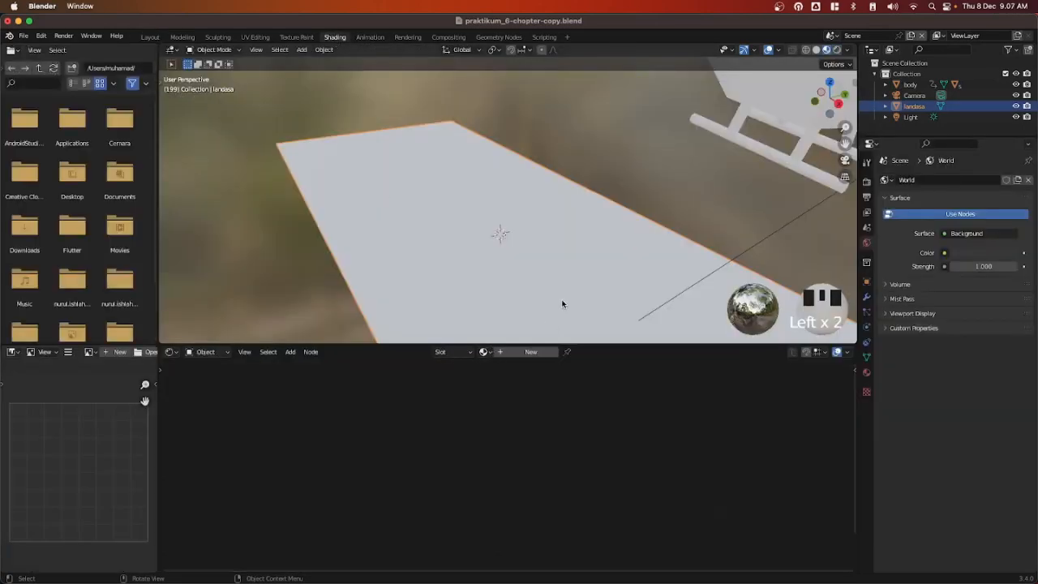
left_click(531, 352)
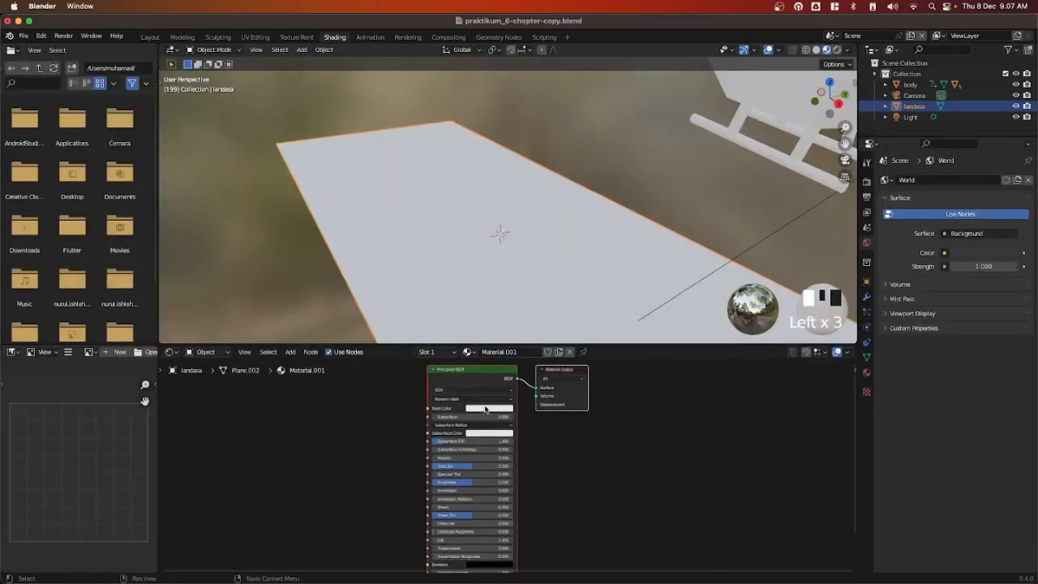
left_click(488, 408)
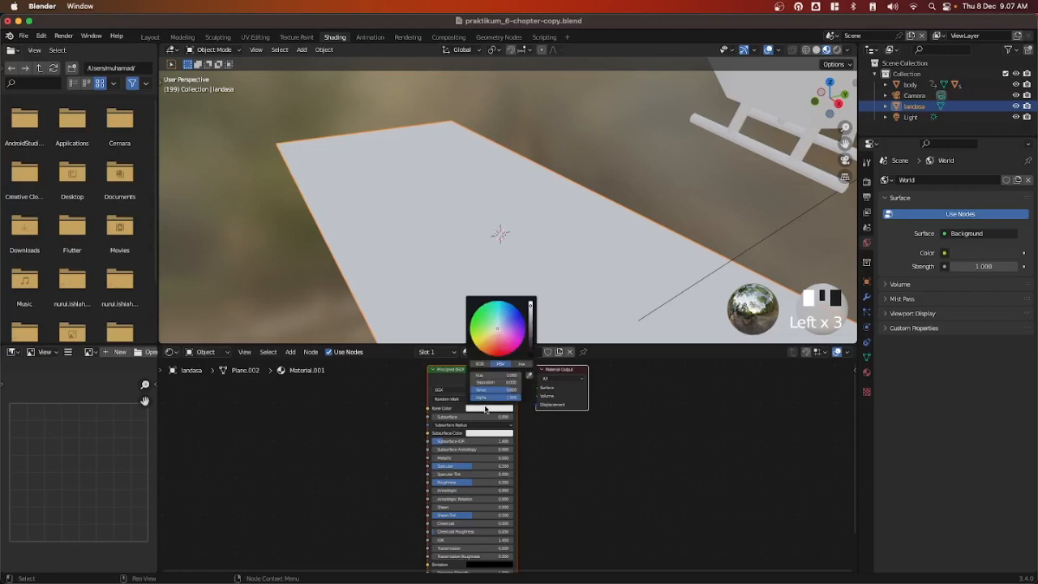
left_click(500, 328)
mouse_move(504, 326)
left_mouse_down()
mouse_move(519, 324)
mouse_move(495, 330)
mouse_move(531, 317)
mouse_move(530, 338)
left_mouse_up()
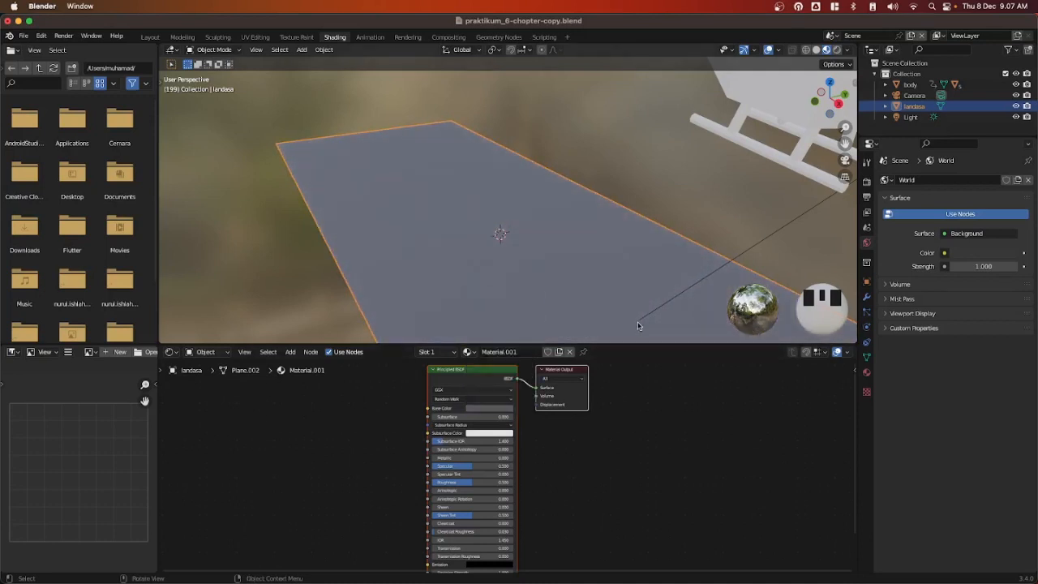
Give the helicopter's upper rotor blade a new material named Red with a red base color
scroll(639, 322, "down", 4)
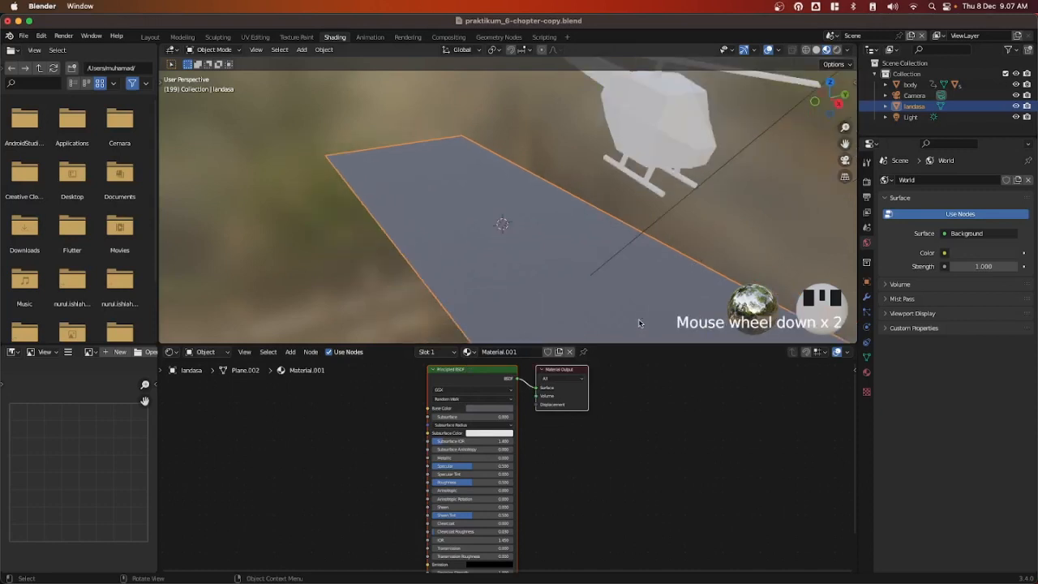
left_click(625, 130)
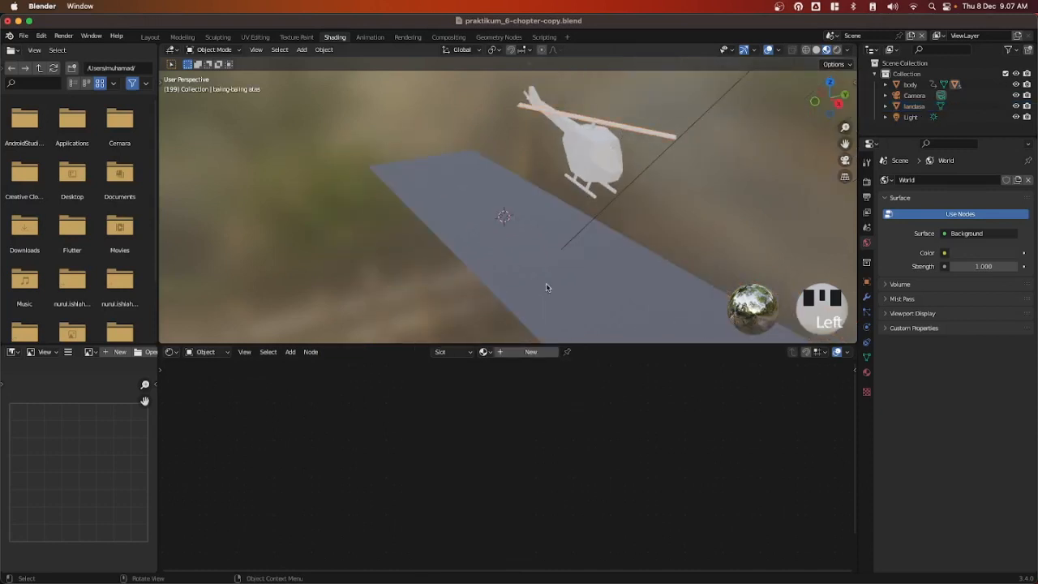
left_click(531, 351)
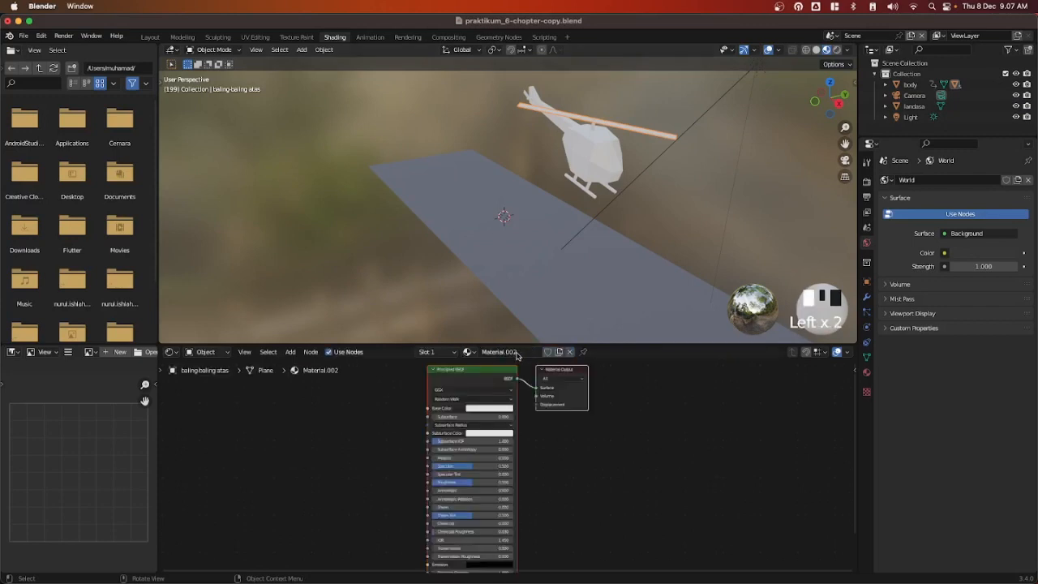
left_click(516, 352)
type("RE")
key("Return")
left_click(485, 409)
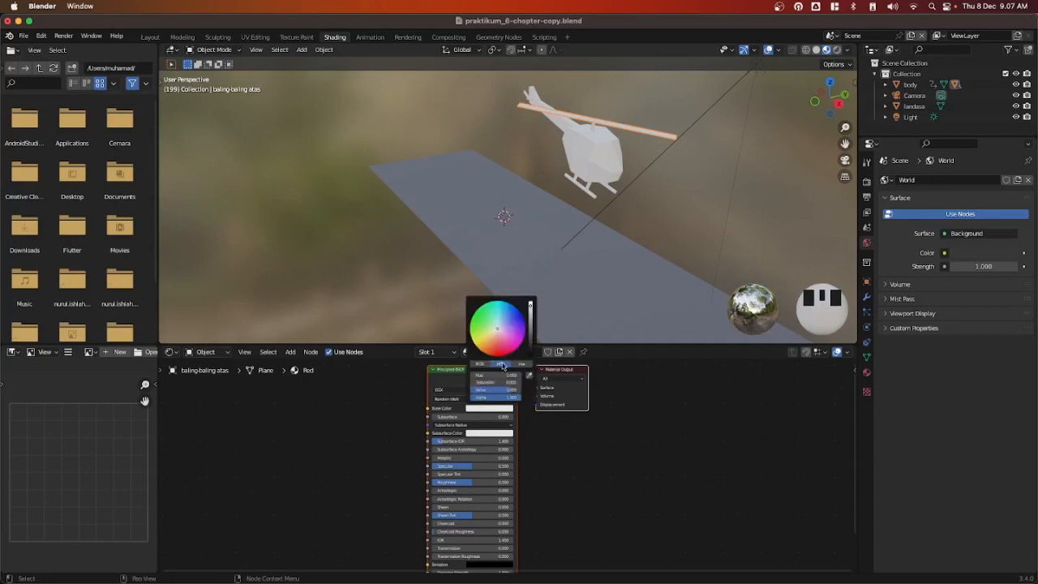
left_click_drag(500, 331, 498, 347)
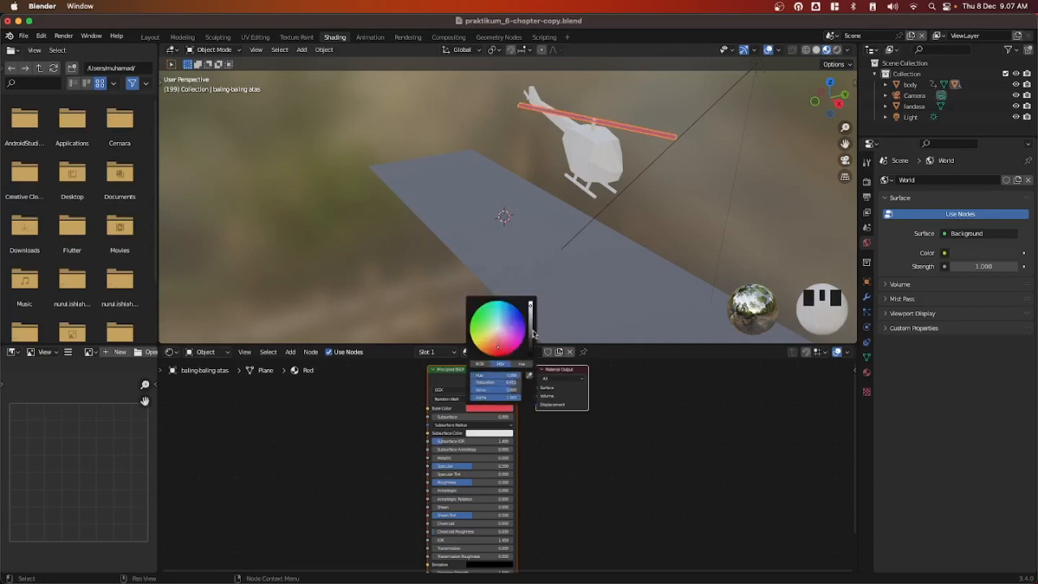
left_click(589, 285)
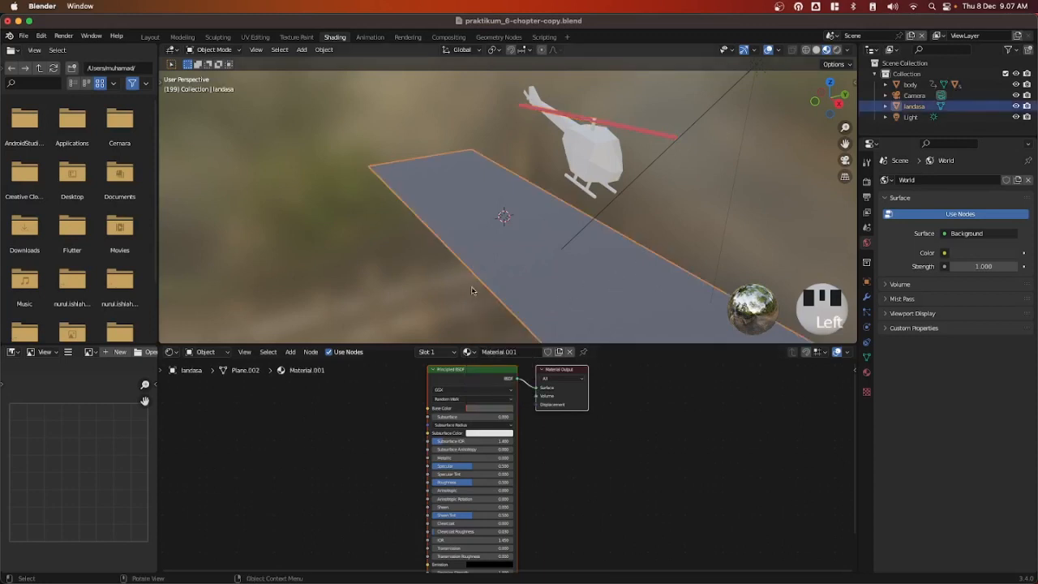
Back in the Layout workspace, enable Ambient Occlusion and Screen Space Reflections for Eevee, trying Bloom but leaving it off
left_click(150, 38)
left_click(150, 37)
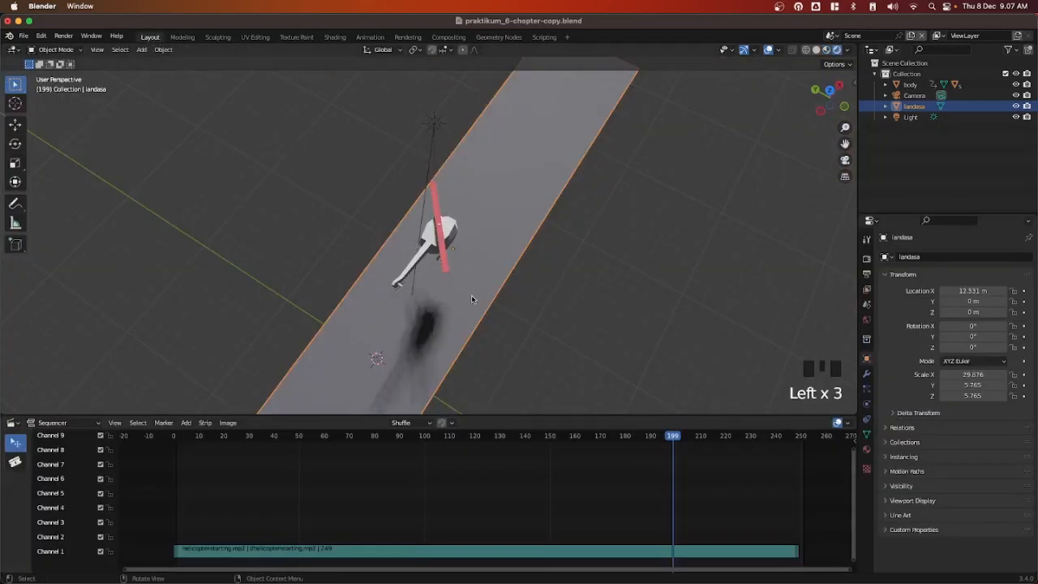
left_click(866, 277)
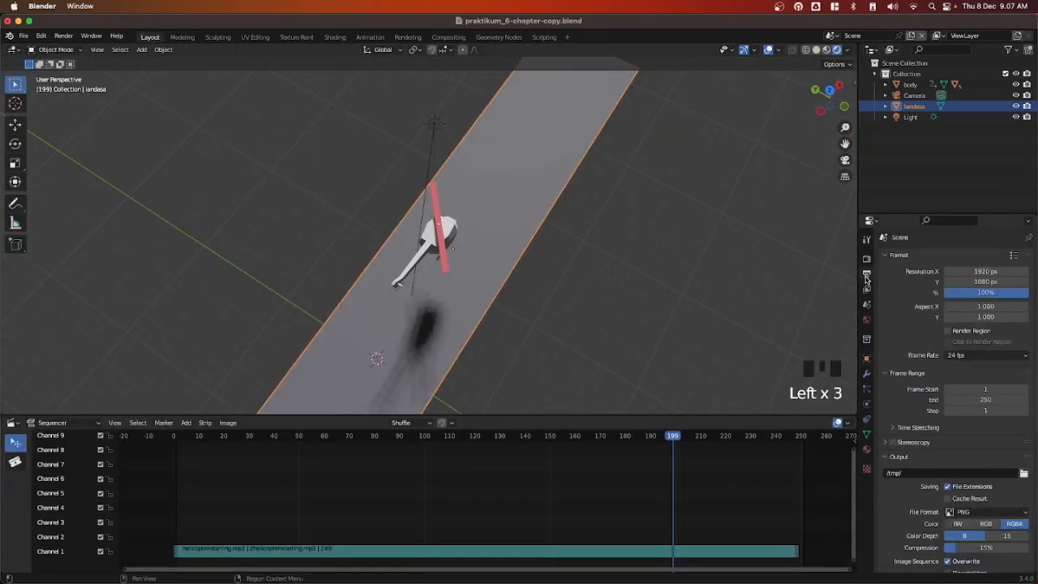
left_click(866, 258)
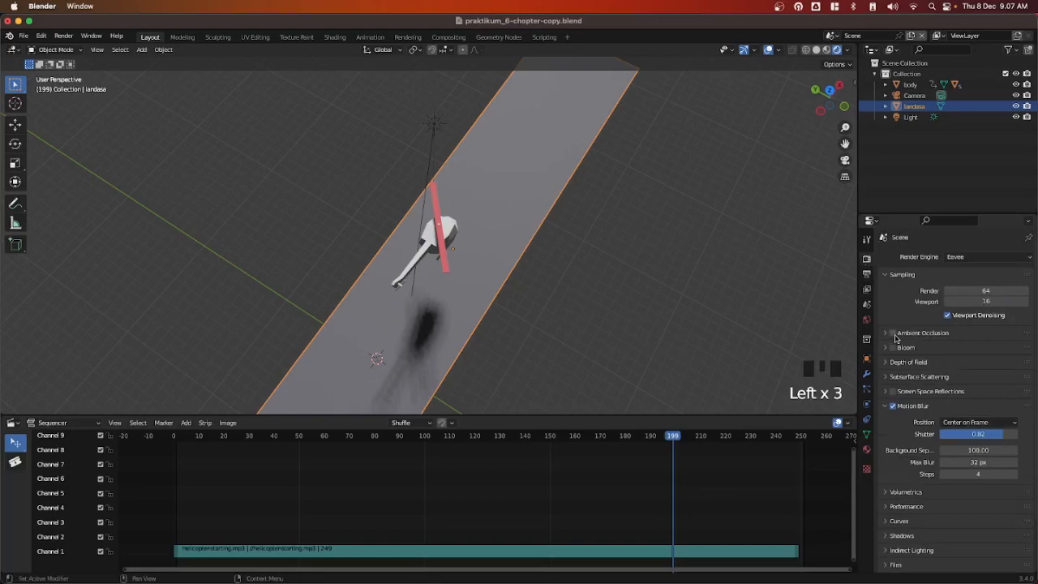
triple_click(894, 334)
left_click(894, 349)
left_click(894, 392)
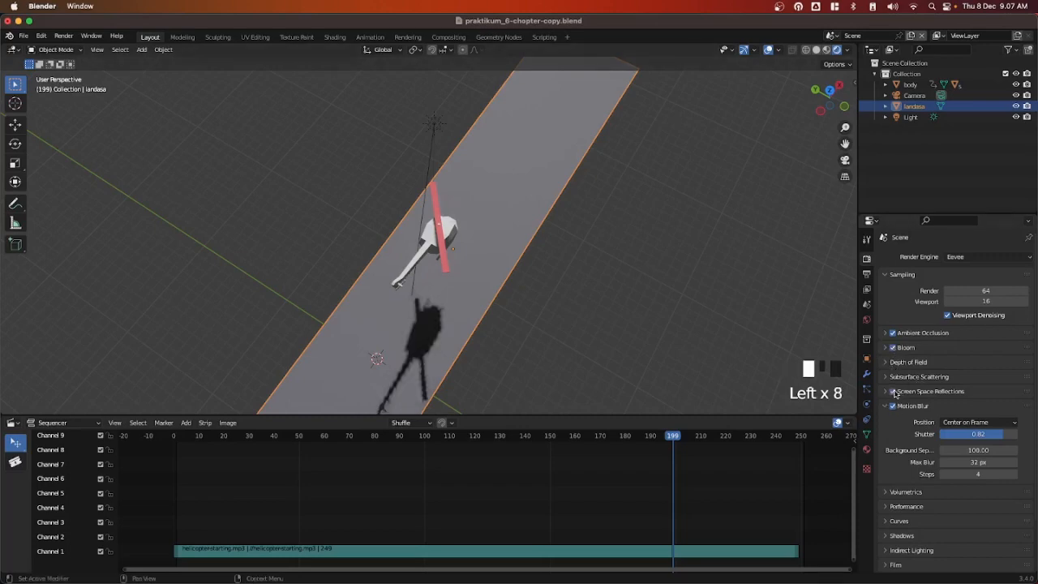
left_click(893, 348)
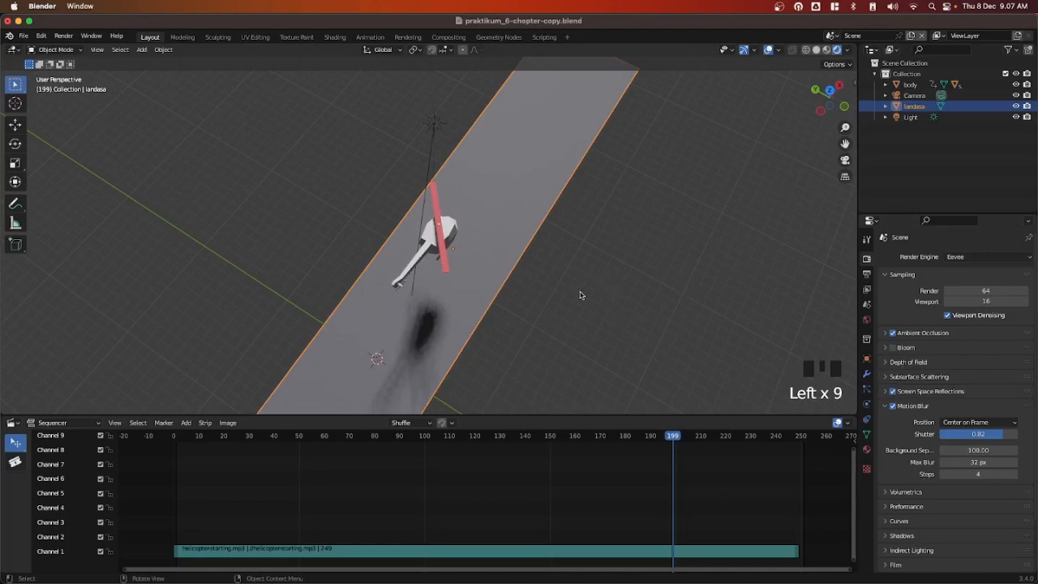
Change the Sequencer area to the Timeline editor
middle_click_drag(580, 295, 346, 253)
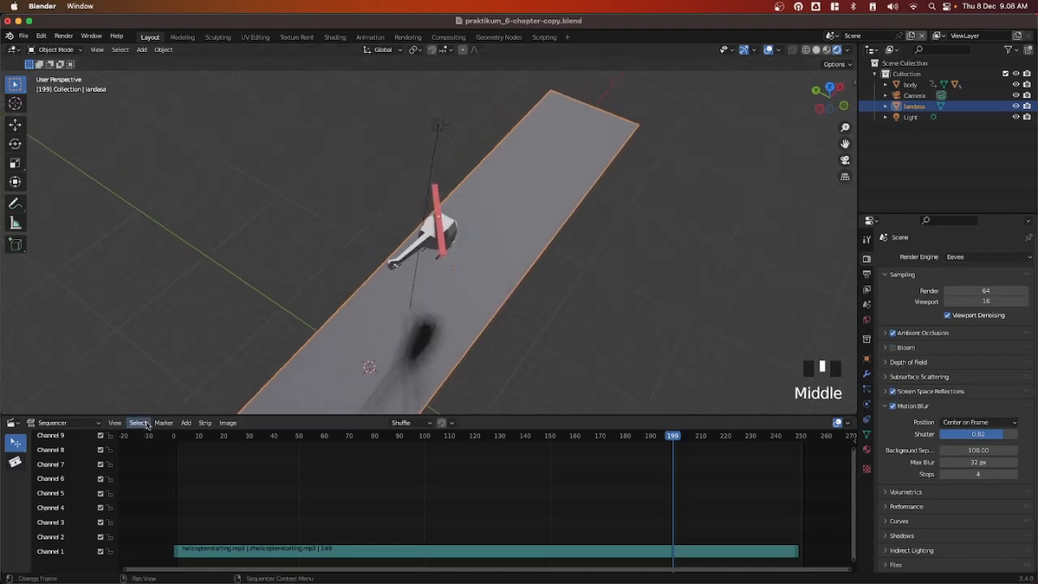
left_click(11, 423)
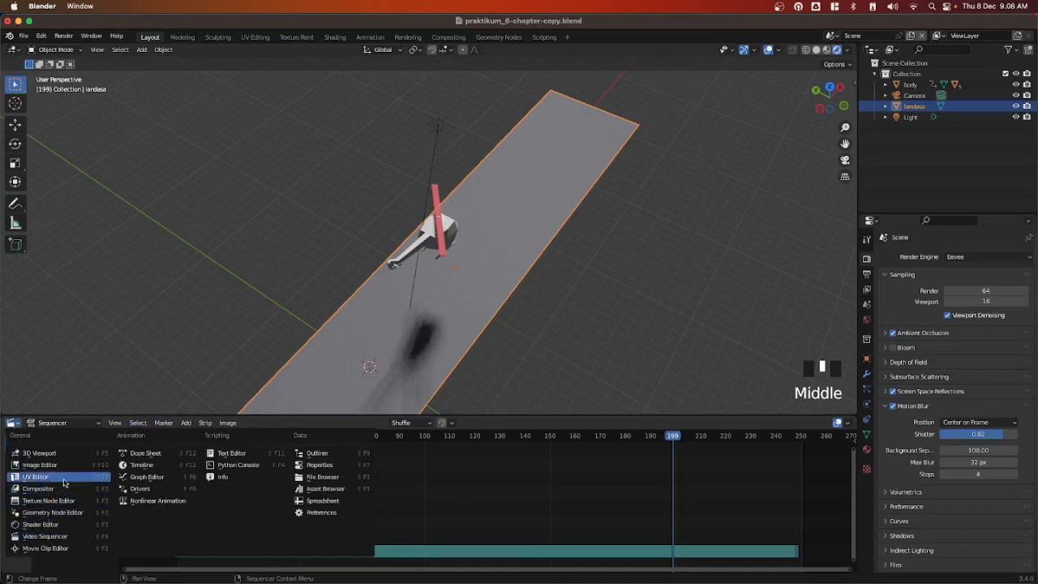
left_click(128, 468)
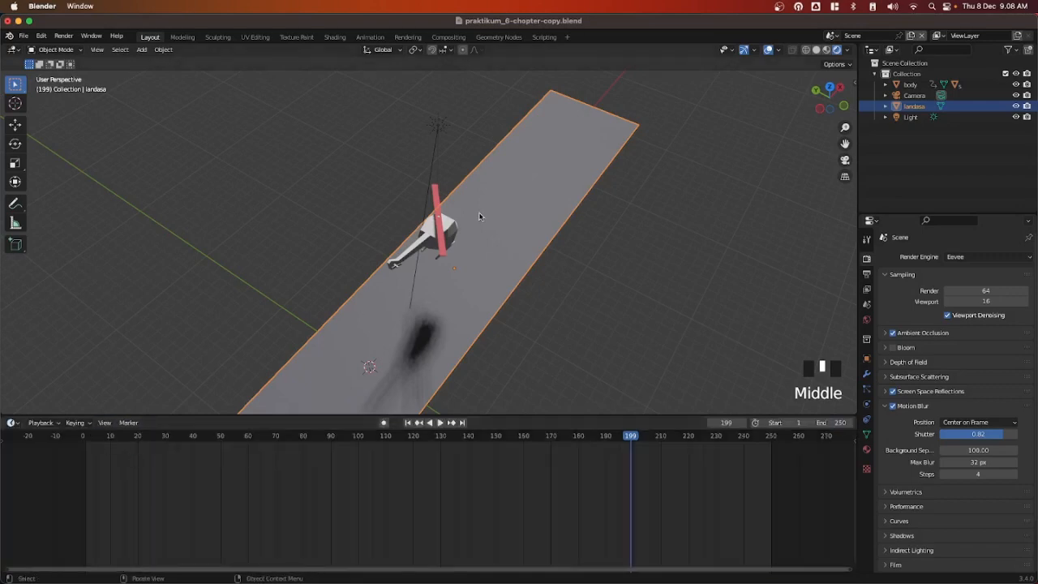
Select the helicopter body, play its animation from frame 1 while viewing it from another angle, and return to frame 0
double_click(448, 229)
left_click(88, 436)
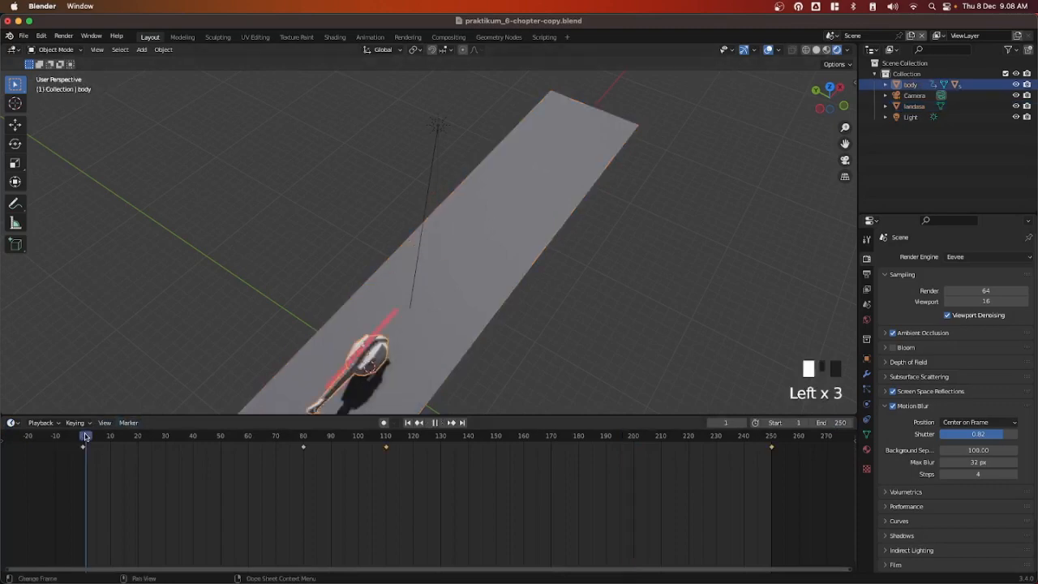
key("space")
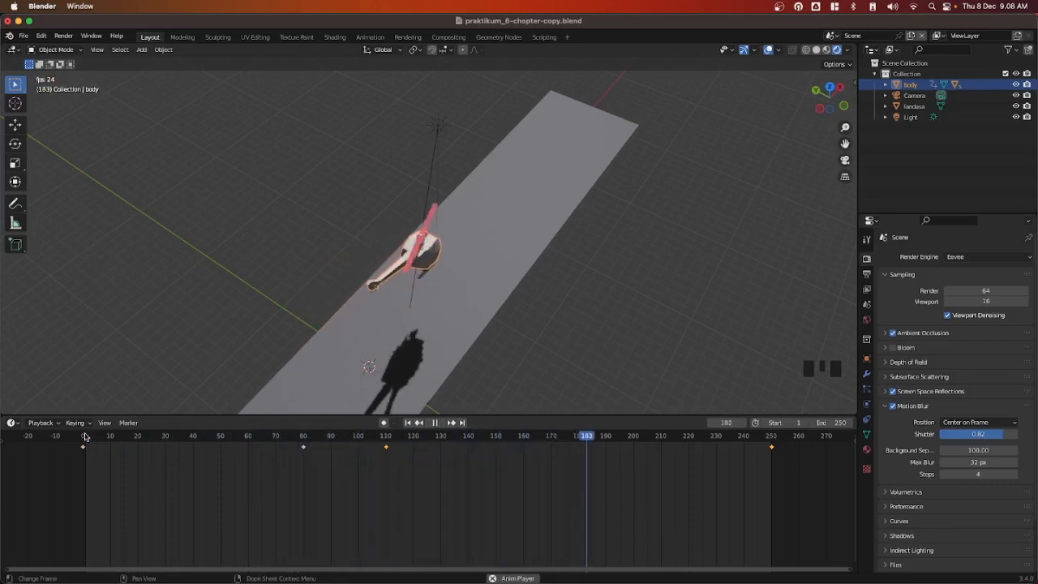
middle_click_drag(389, 316, 362, 277)
scroll(381, 276, "up", 3)
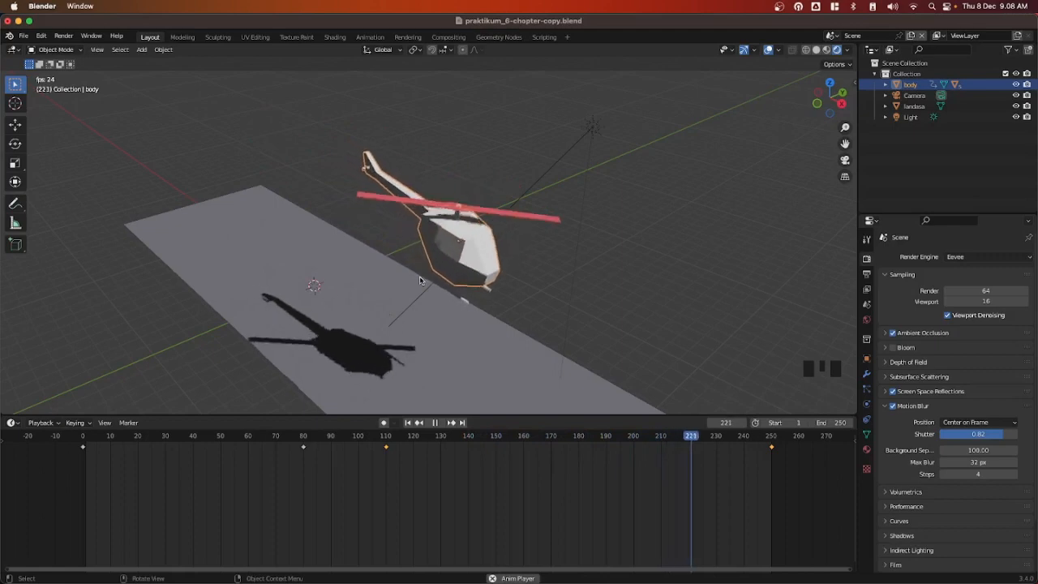
key("space")
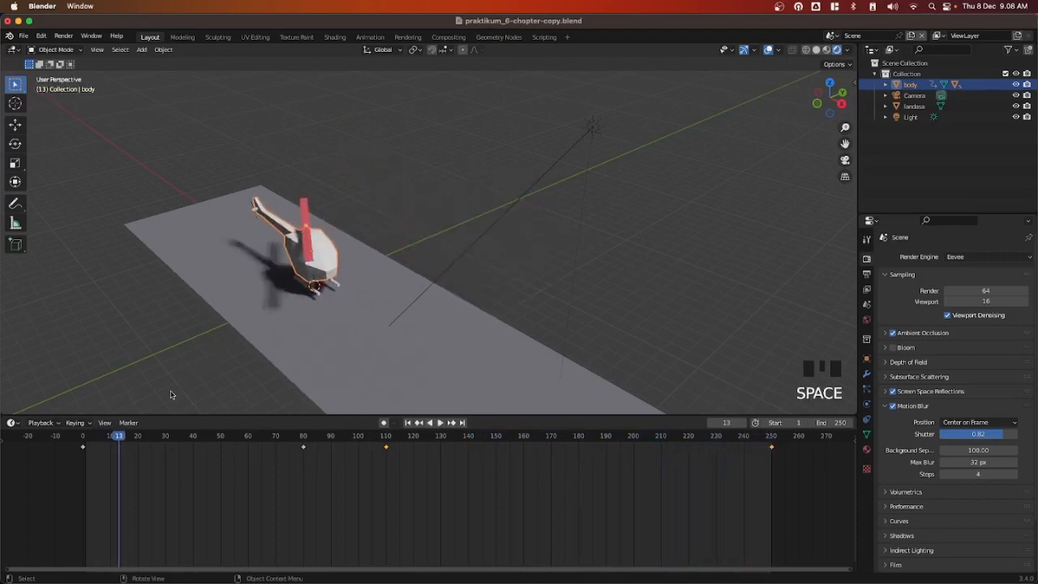
left_click(87, 438)
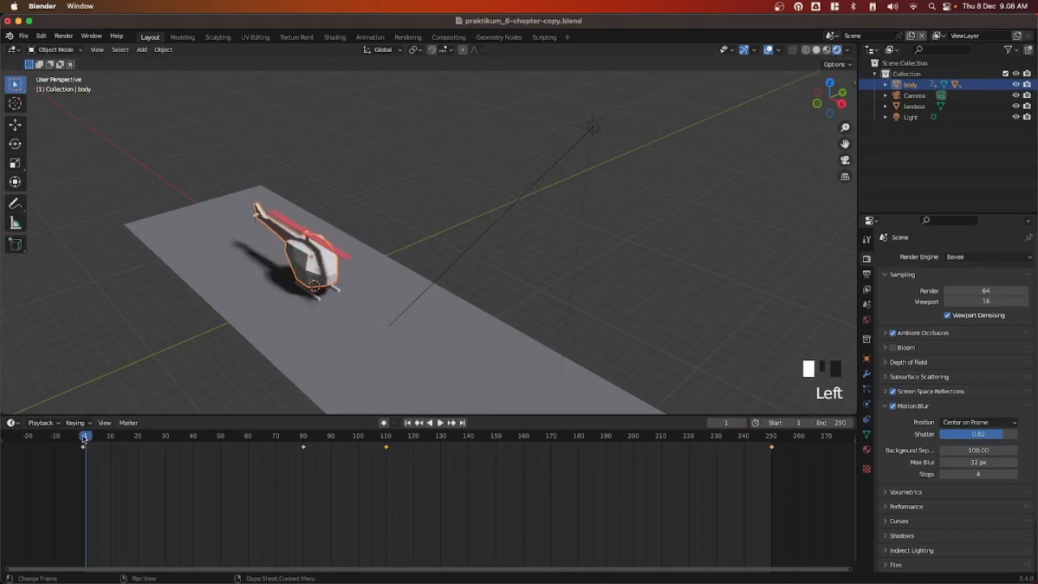
left_click(82, 439)
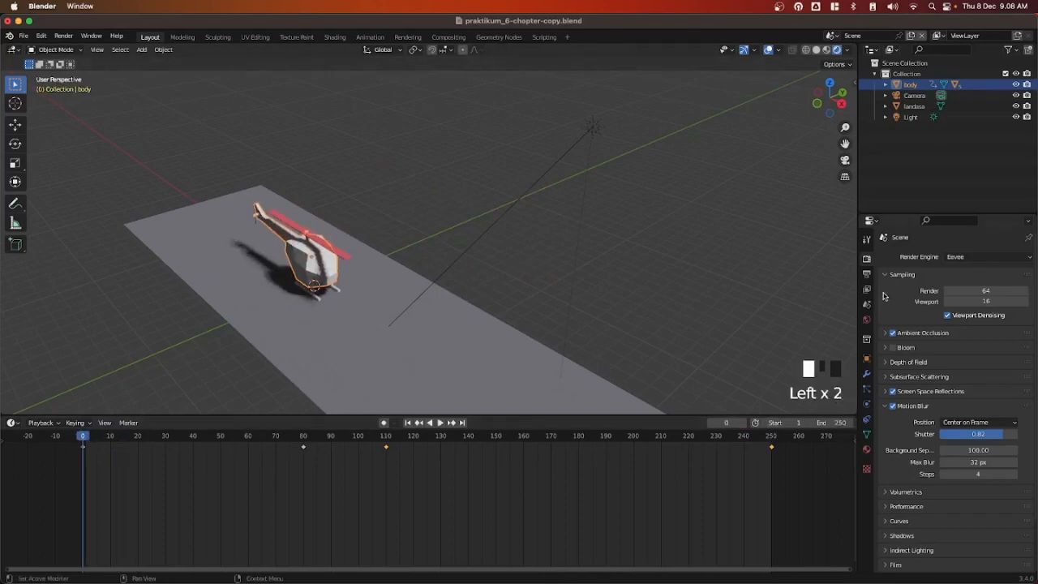
Save the project and set the render output path to the Blender folder inside MateriKuliah/Animasi
left_click(867, 275)
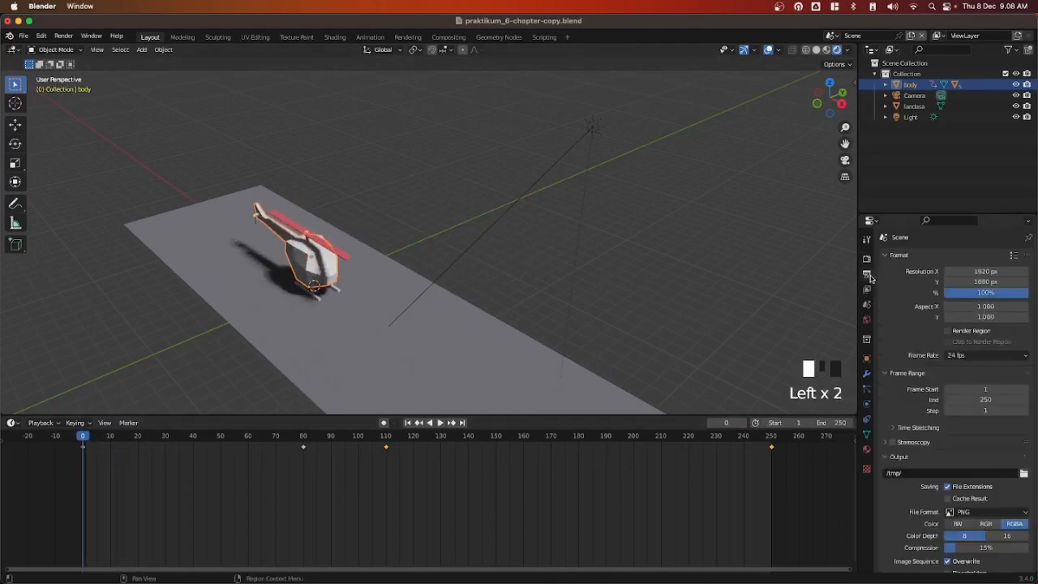
key("super+s")
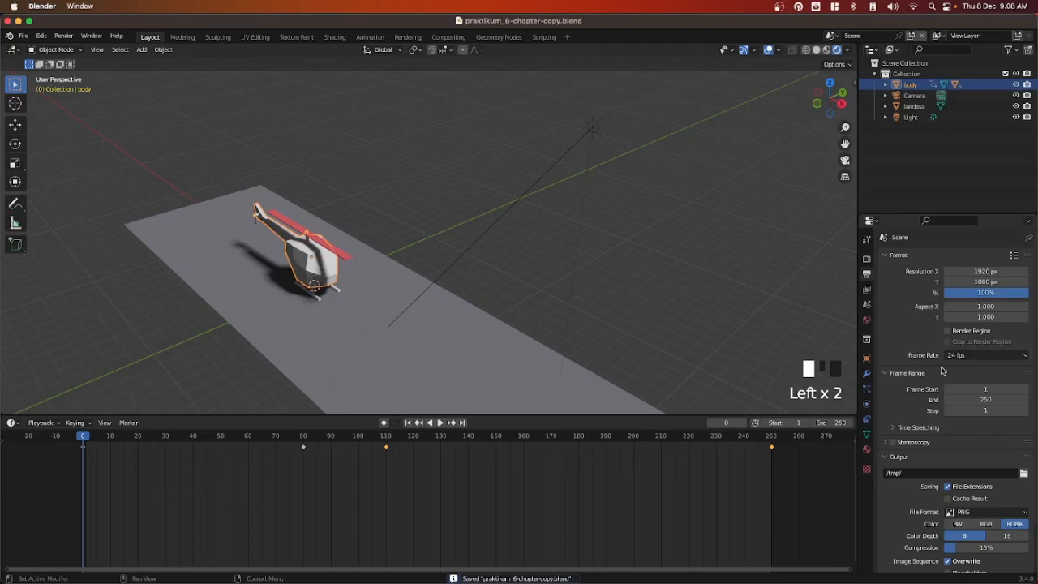
scroll(943, 370, "down", 2)
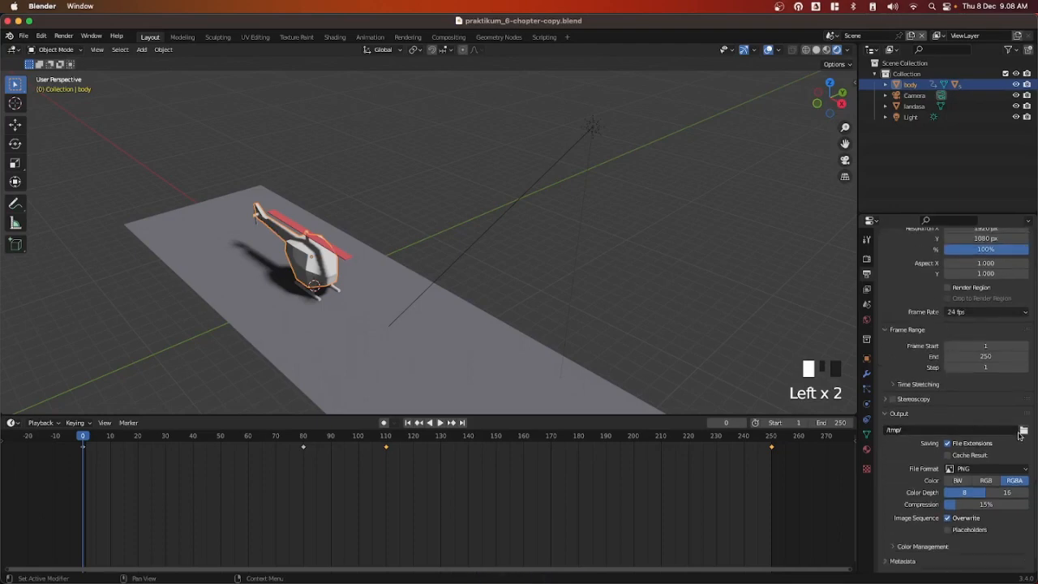
scroll(952, 404, "down", 1)
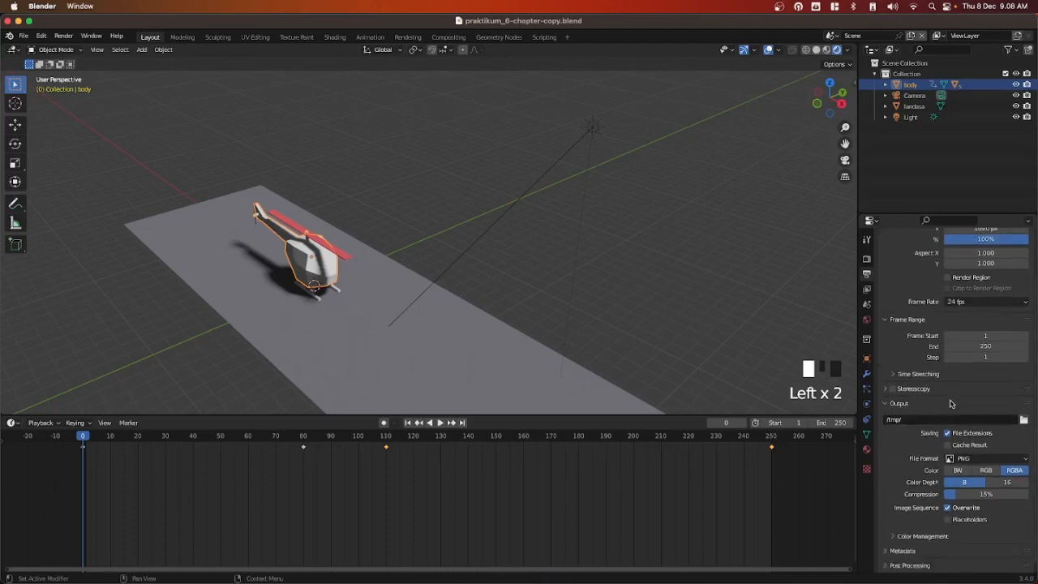
left_click(1024, 419)
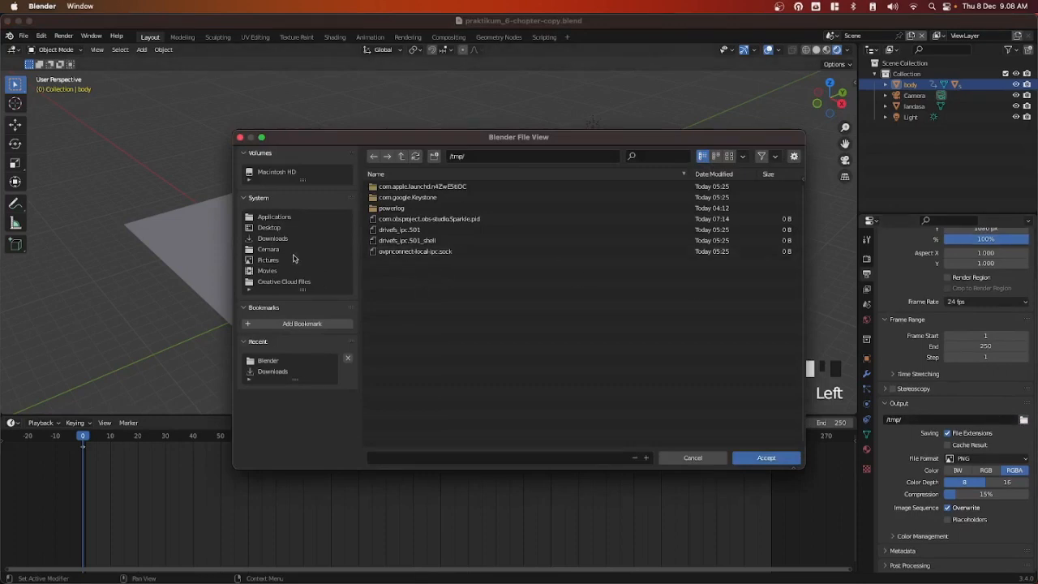
left_click(588, 157)
left_click(267, 360)
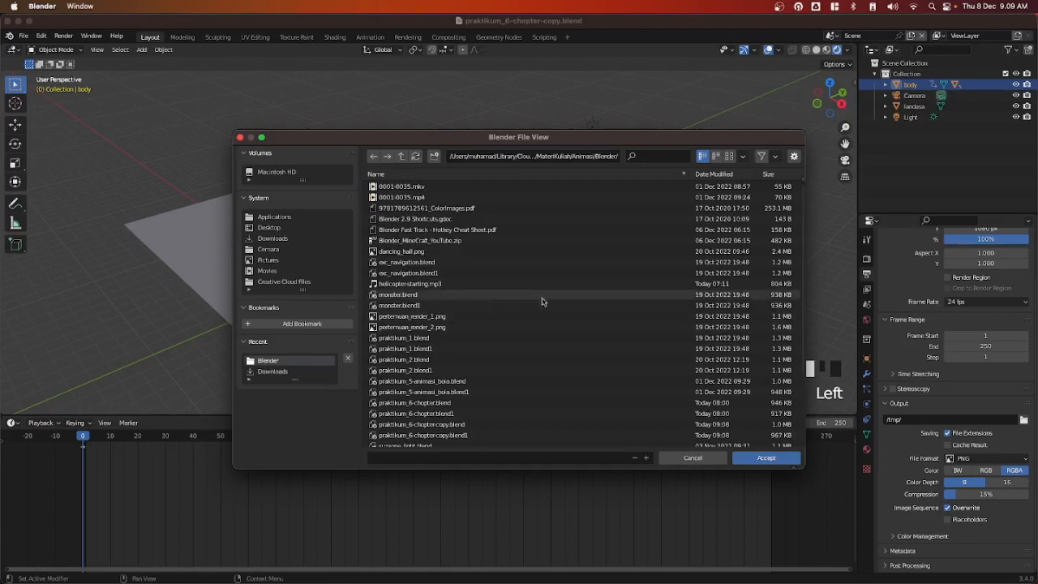
left_click(764, 458)
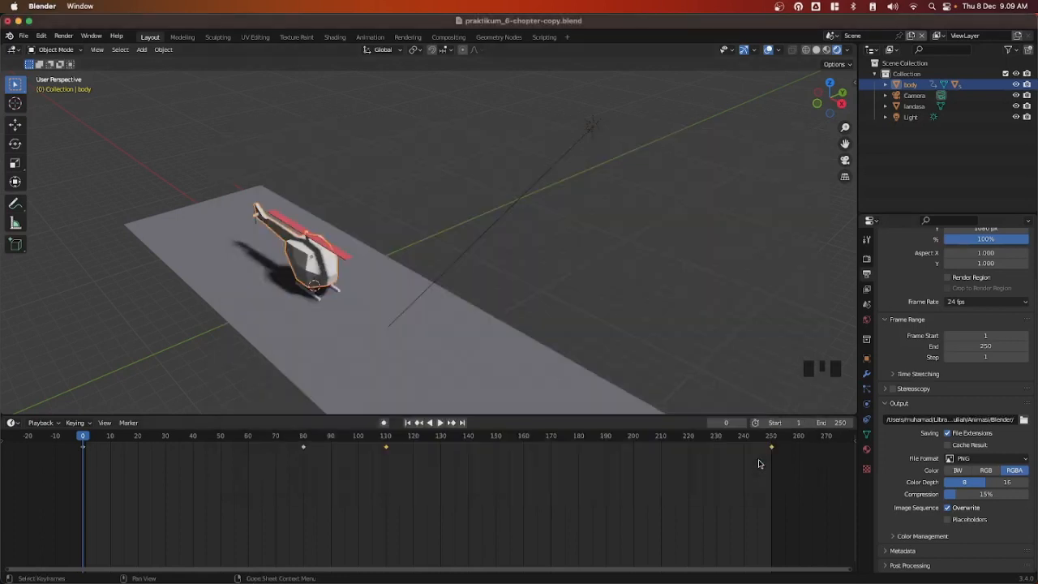
Set the output file format to FFmpeg Video with an MPEG-4 container
left_click(984, 459)
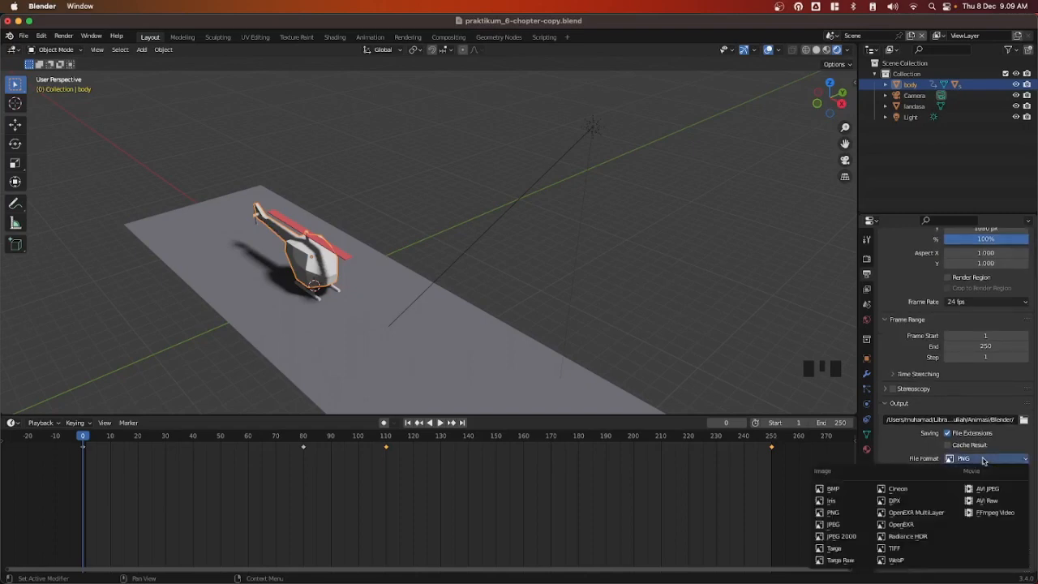
left_click(982, 514)
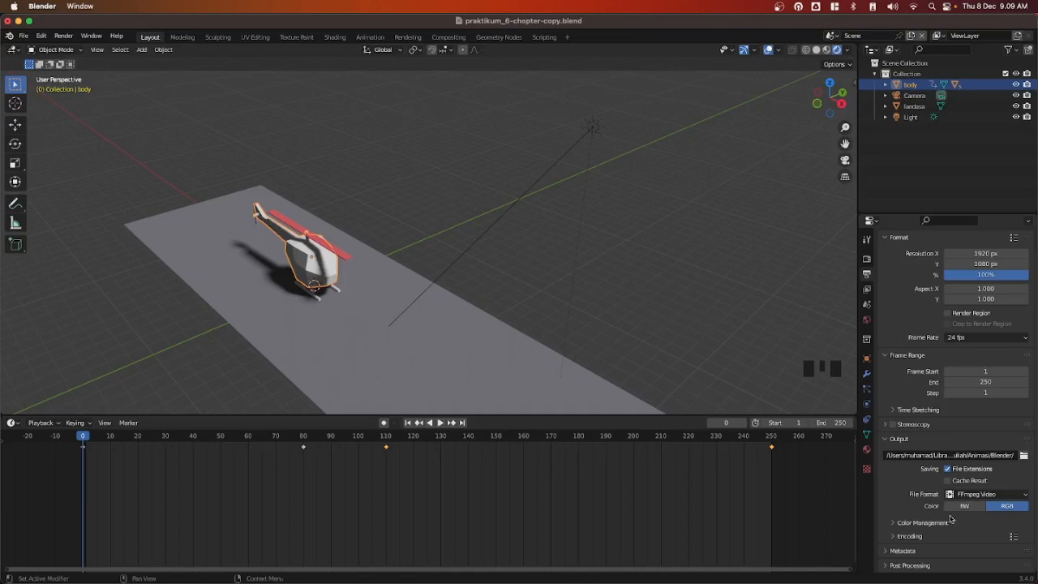
left_click(893, 537)
scroll(927, 498, "down", 4)
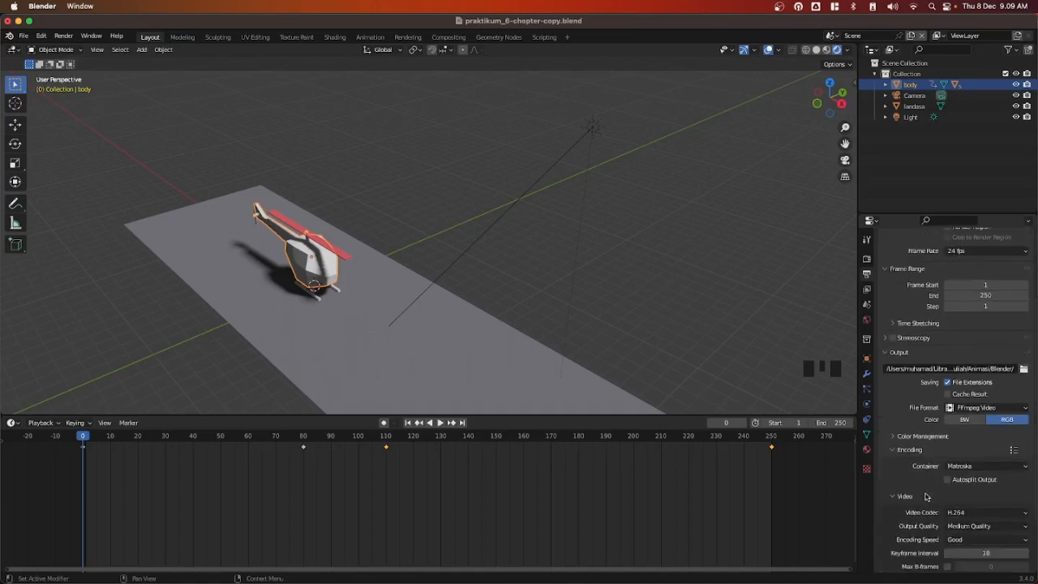
left_click(970, 467)
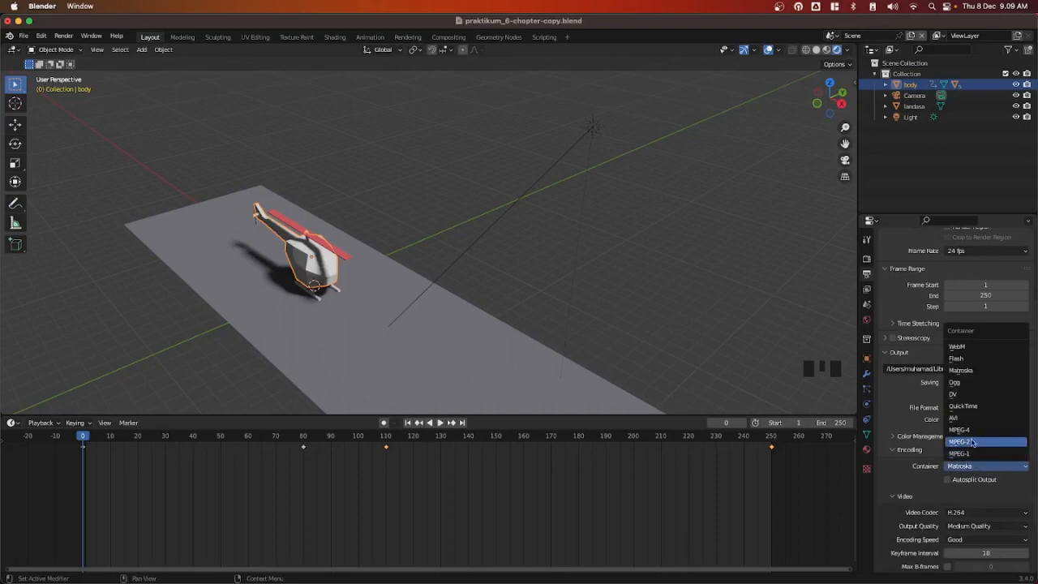
left_click(965, 431)
Set the audio codec of the video output to AAC and review the remaining output settings
scroll(933, 461, "down", 3)
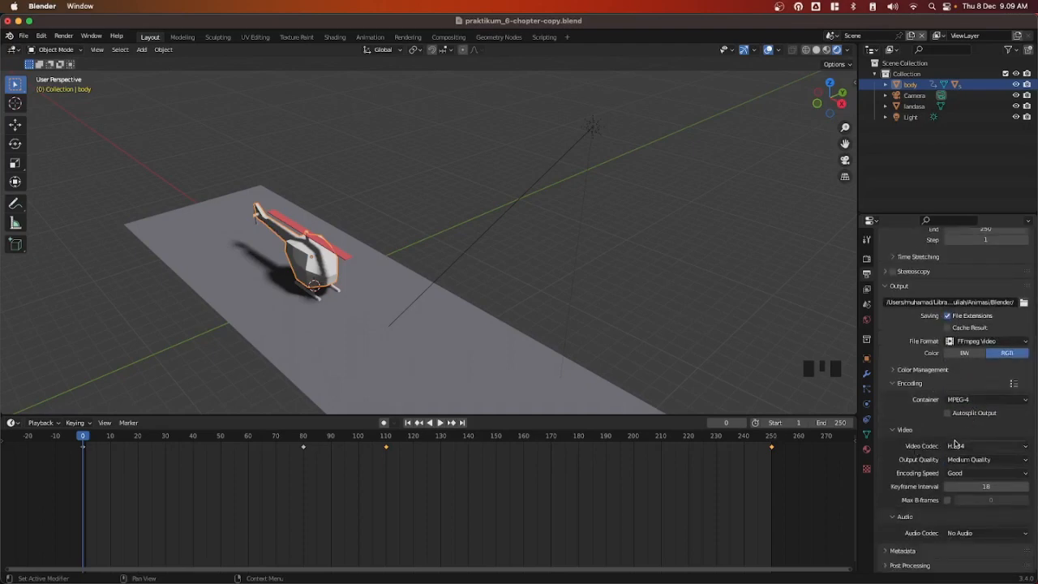
left_click(971, 532)
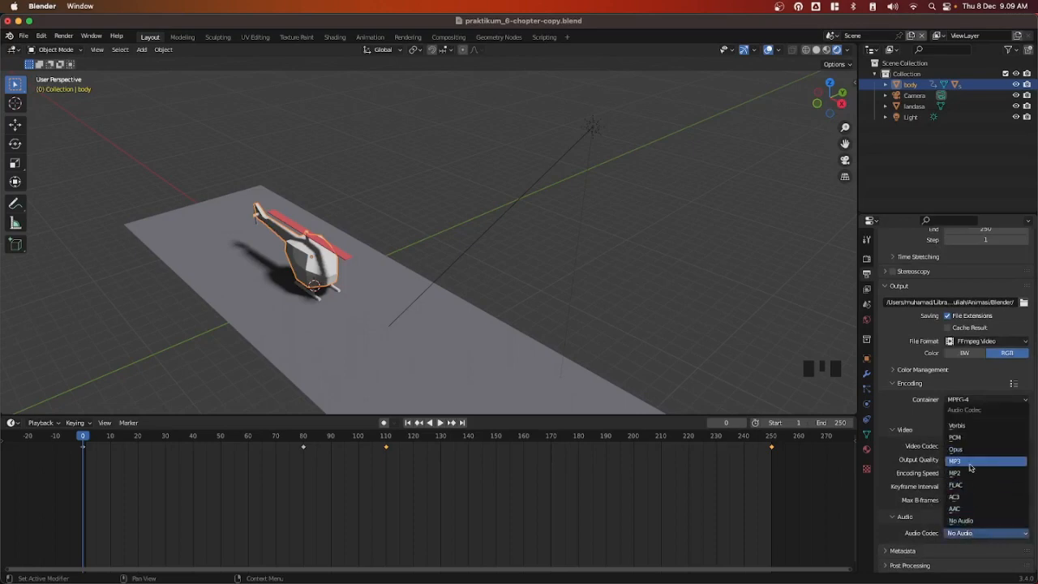
left_click(966, 509)
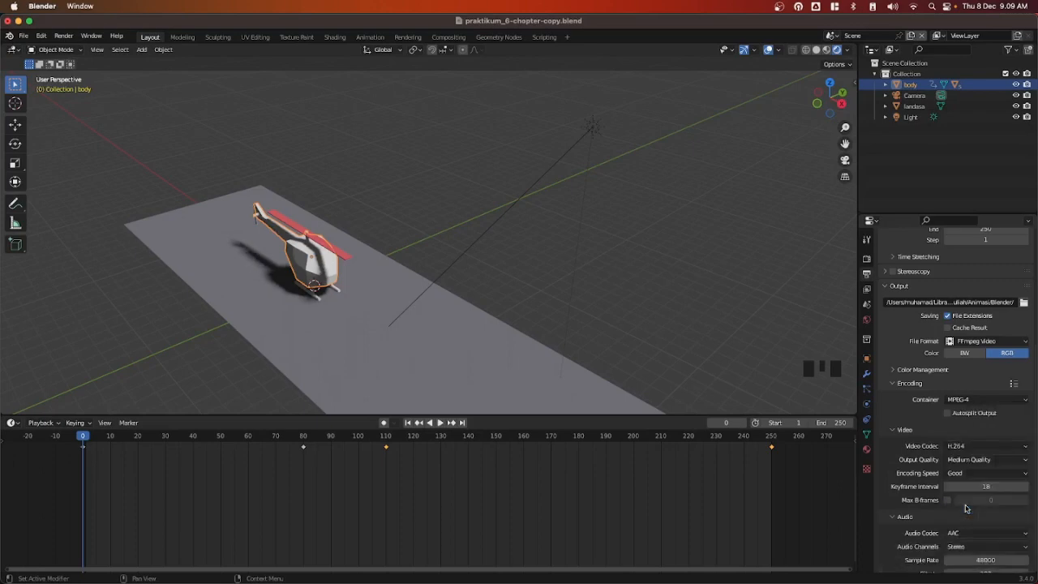
scroll(966, 508, "down", 1)
scroll(966, 509, "down", 1)
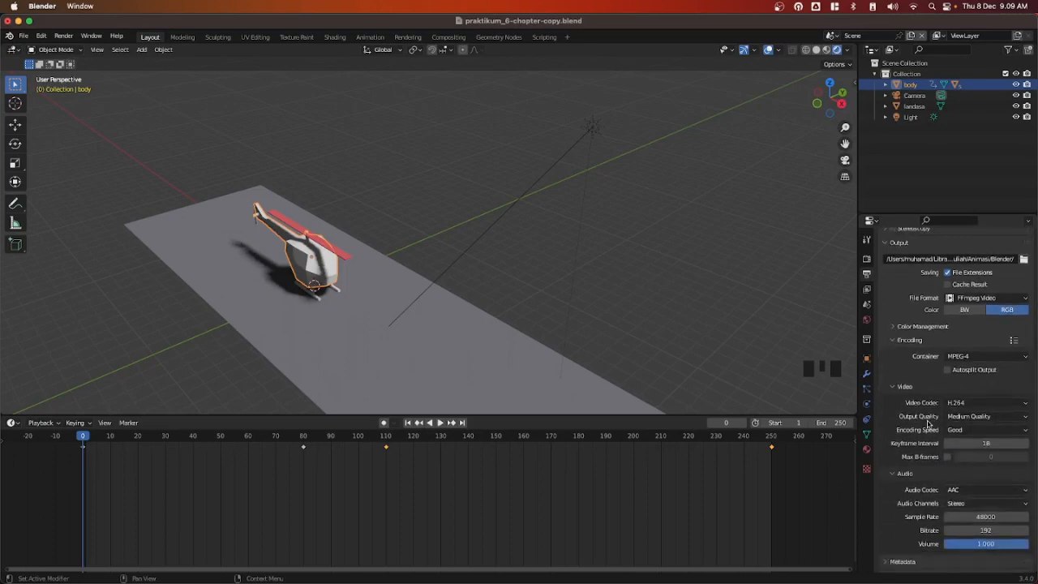
scroll(929, 426, "up", 6)
scroll(929, 423, "up", 1)
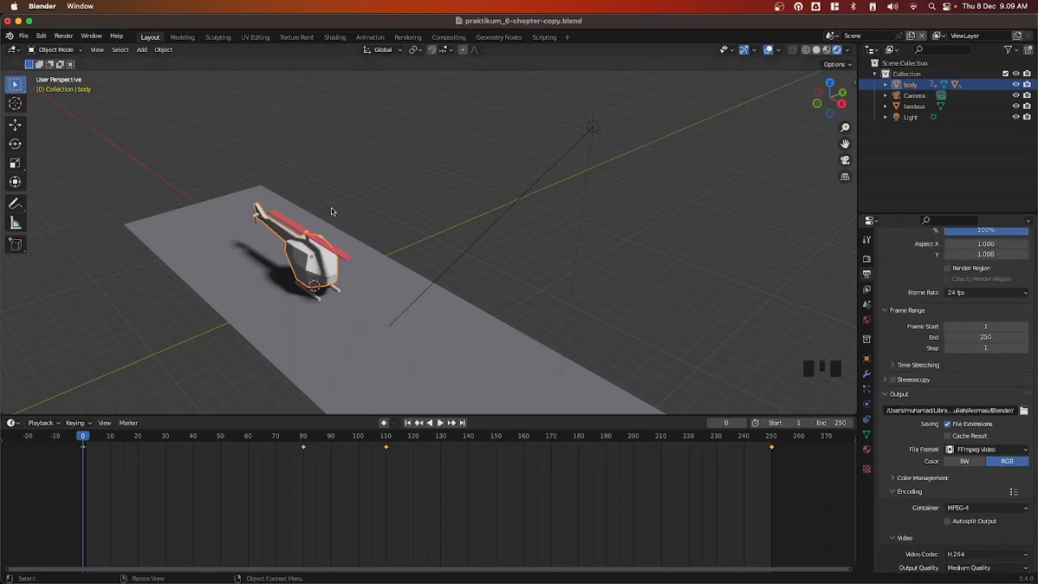
Render the full helicopter animation and close the render window once all frames are finished
left_click(64, 36)
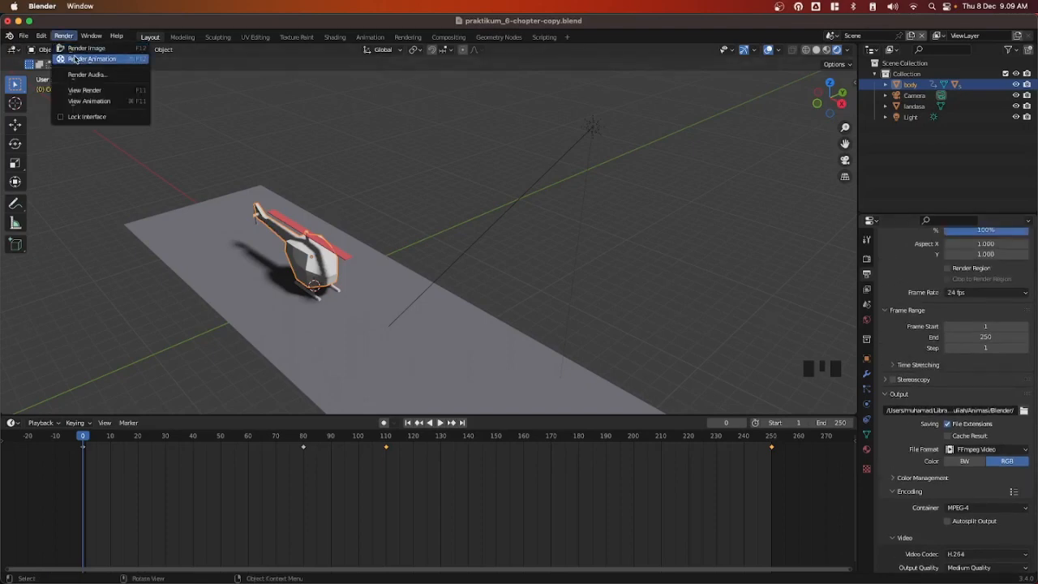
left_click(75, 60)
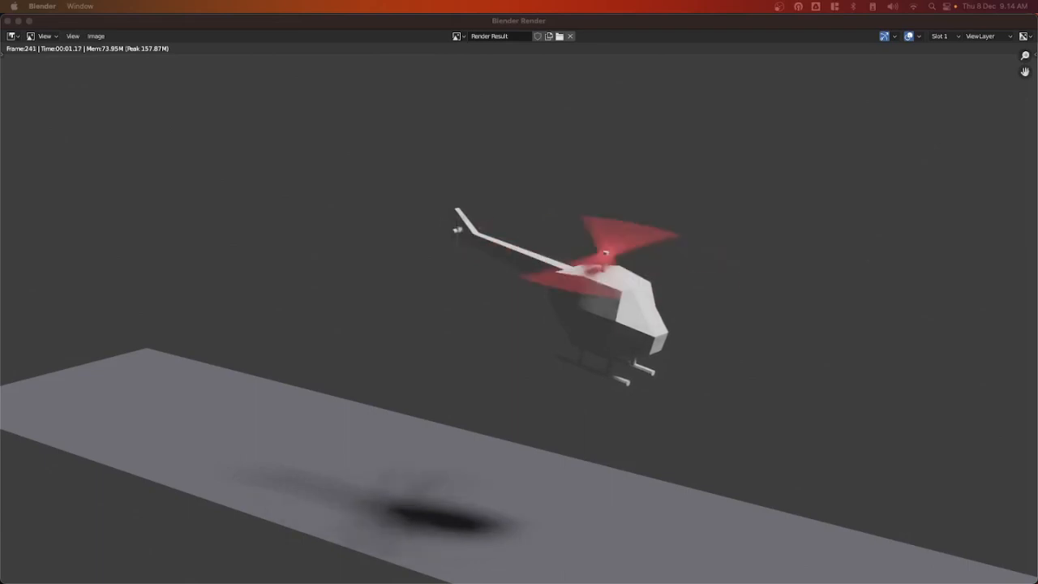
left_click(1, 59)
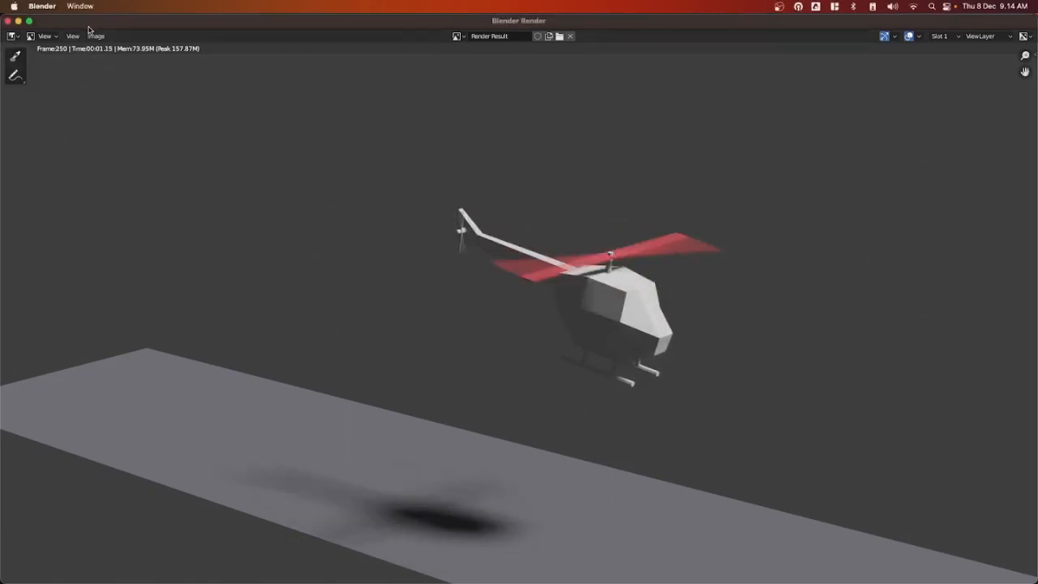
left_click(7, 22)
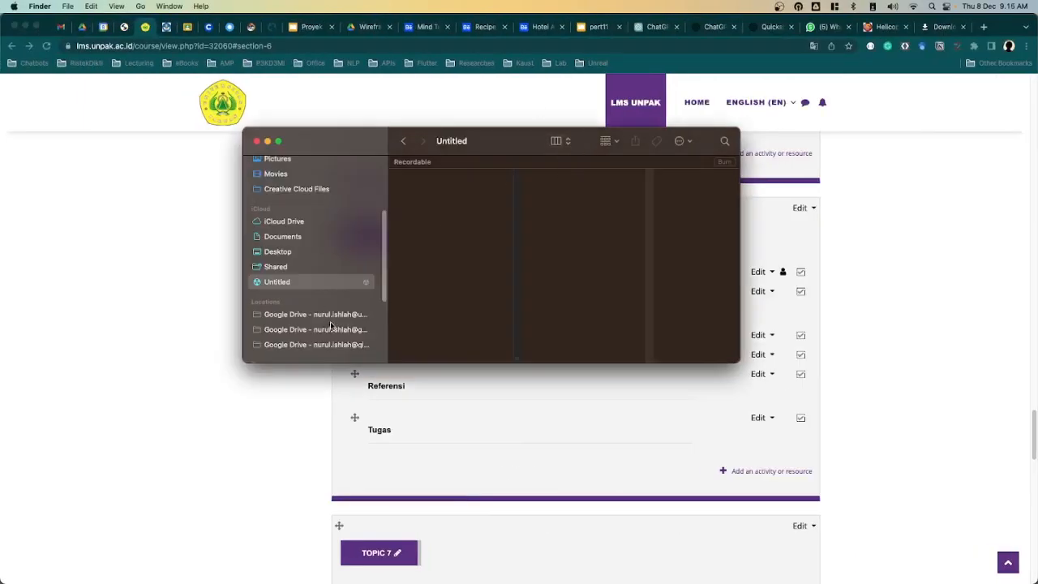
In Finder, browse the first Google Drive account to the My Drive/MateriKuliah/Animasi/Blender folder
left_click(333, 315)
left_click(430, 165)
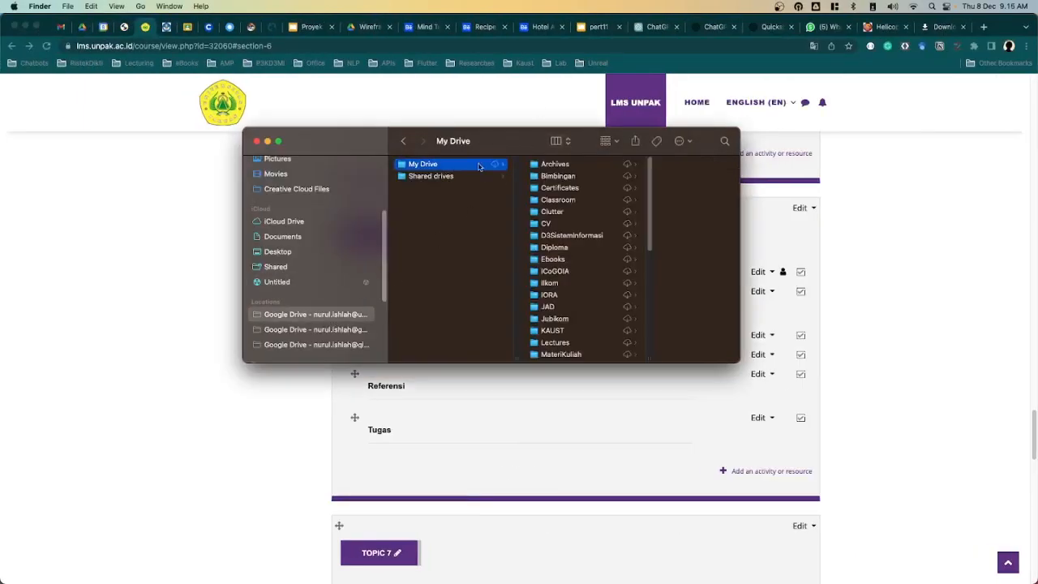
left_click(563, 355)
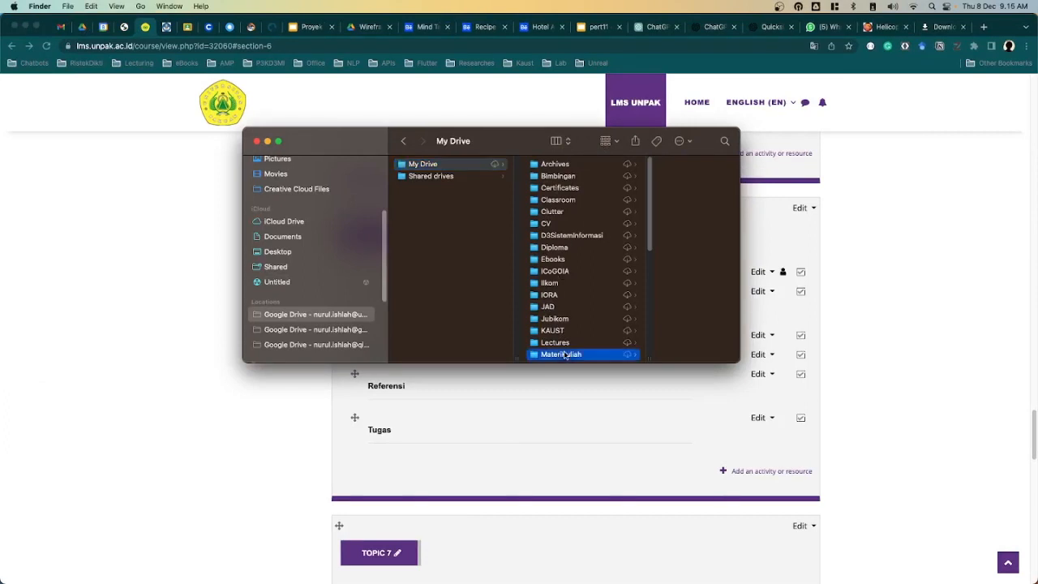
left_click(639, 188)
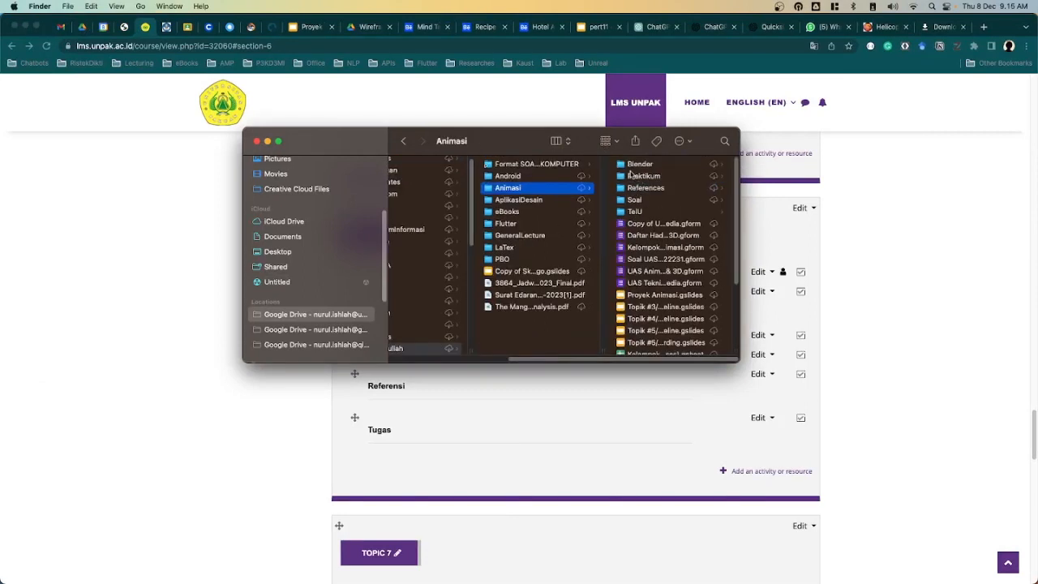
left_click(635, 164)
scroll(654, 216, "down", 10)
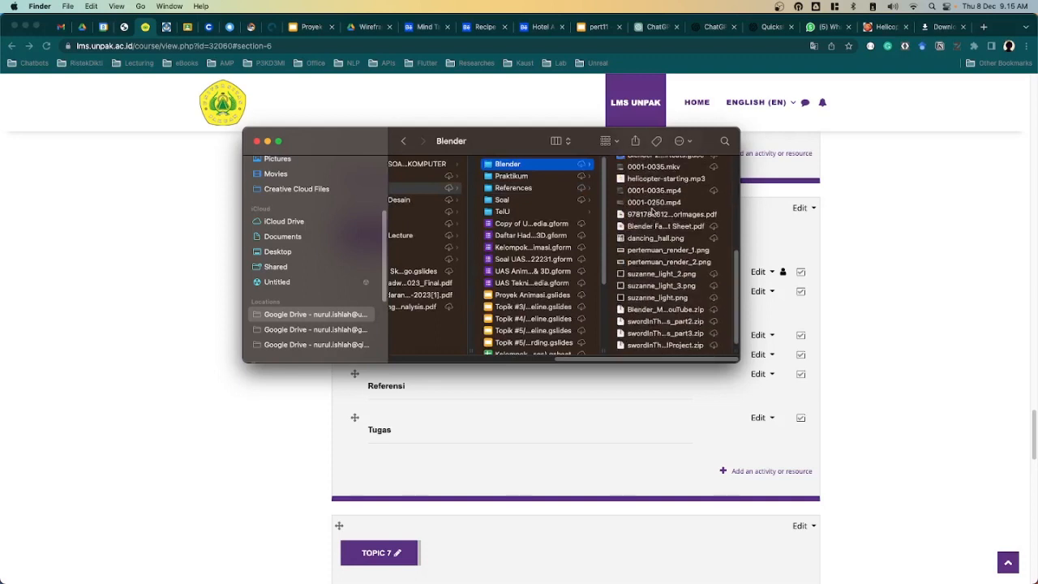
Open the rendered video 0001-0250.mp4 in QuickTime Player and play it
left_click(654, 203)
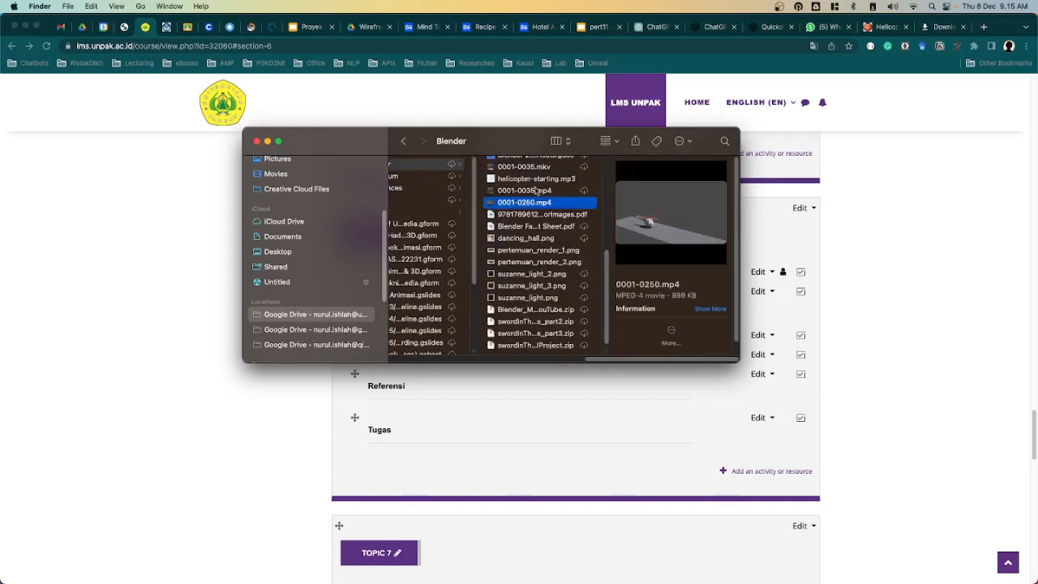
left_click(535, 190)
left_click(528, 203)
double_click(517, 203)
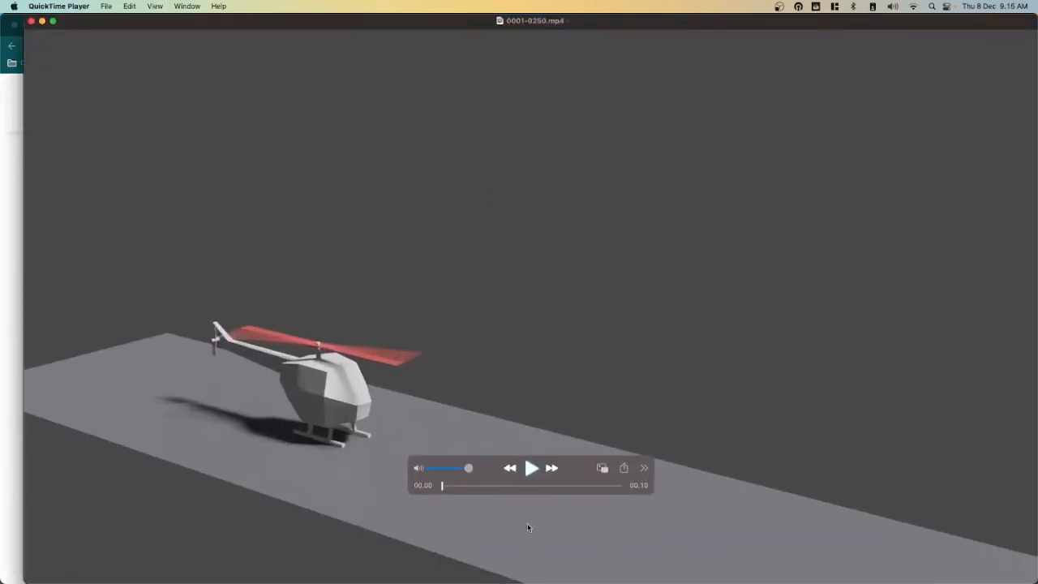
left_click(529, 469)
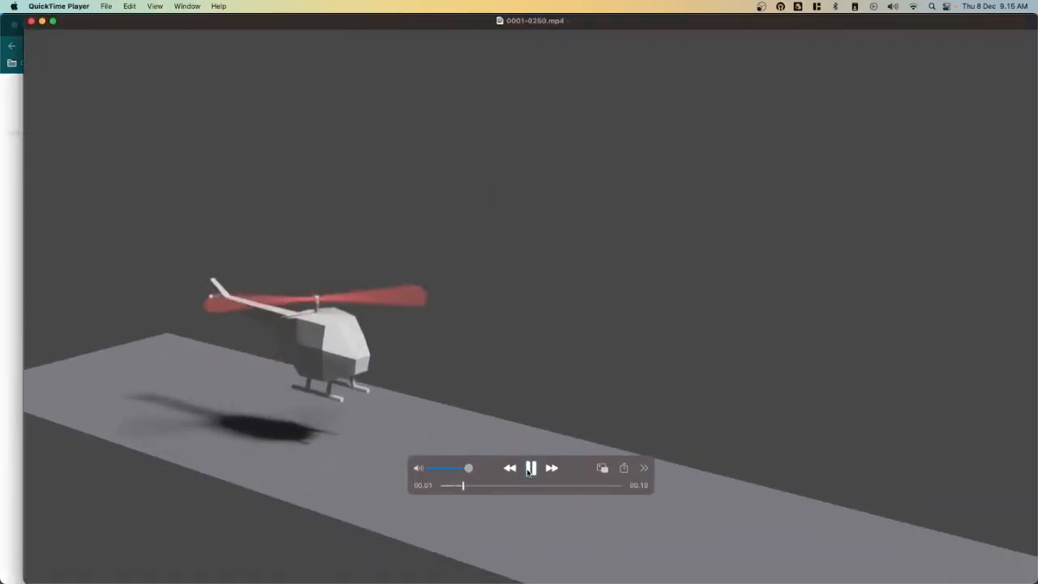